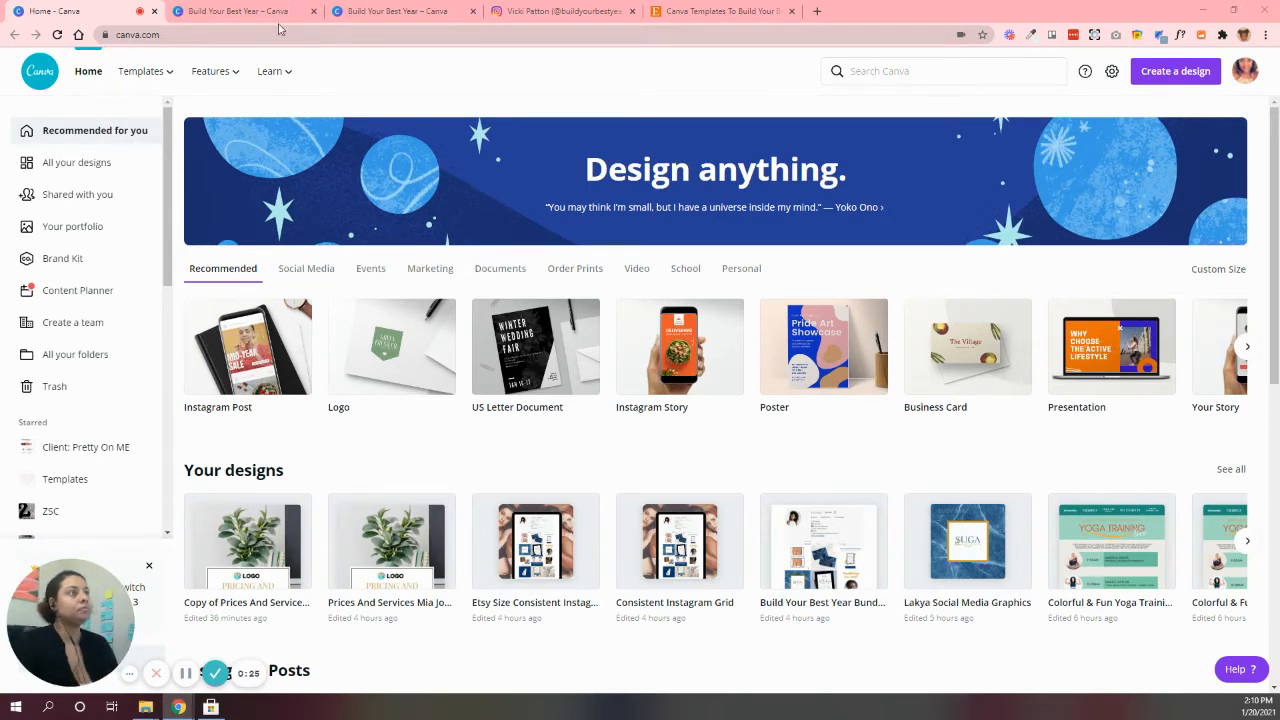
# Browse the published templates on the Build Your Best Year profile and view the Mystic Package Price Guide template
pyautogui.click(401, 8)
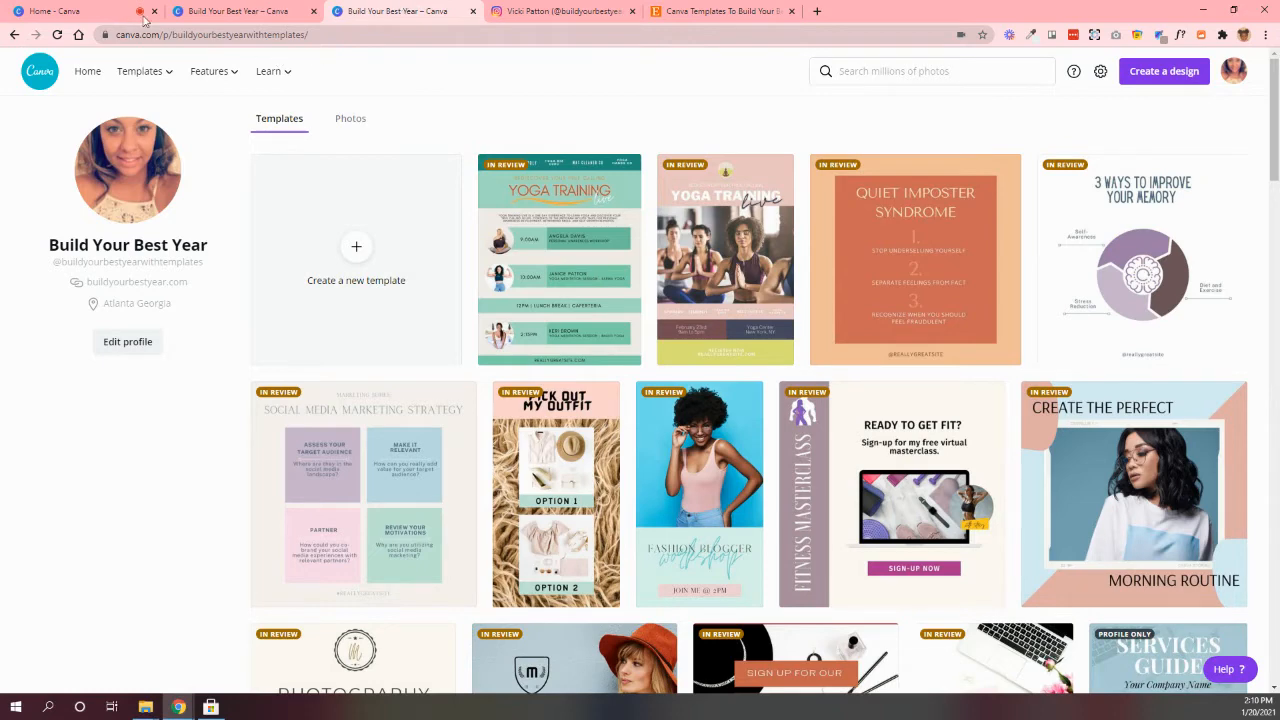
pyautogui.moveTo(138, 57)
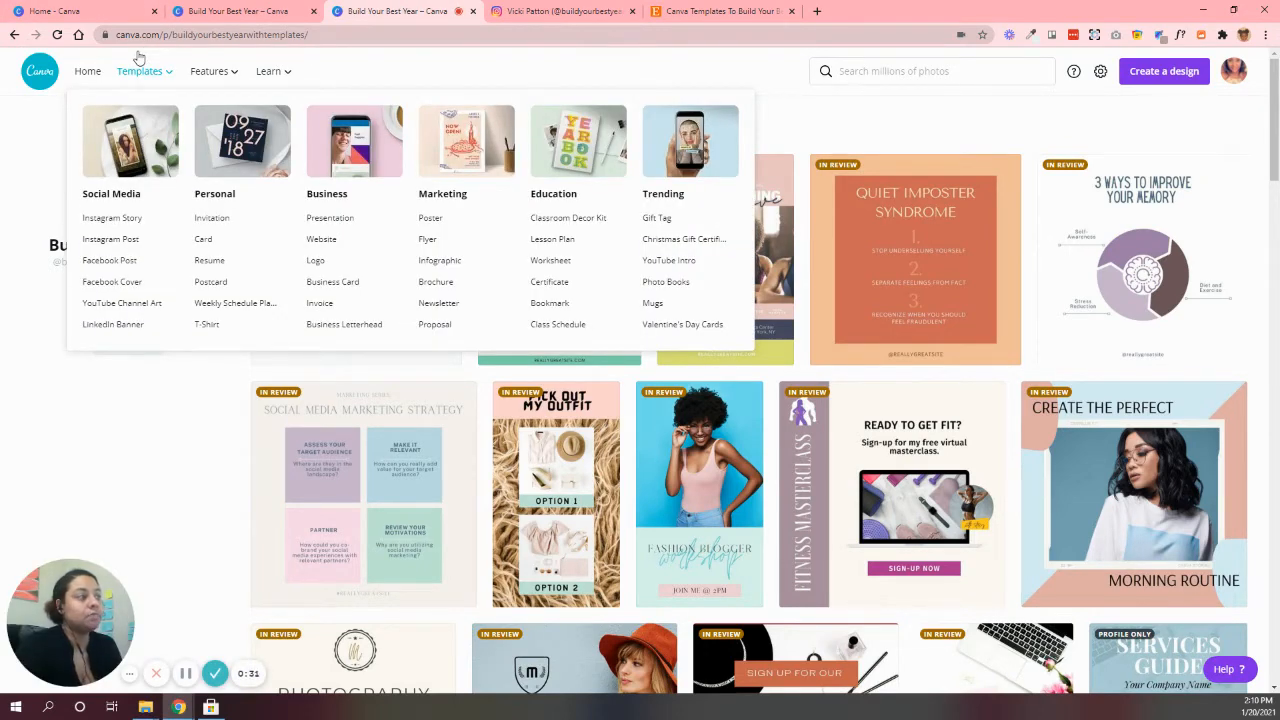
pyautogui.scroll(-3, 1262, 220)
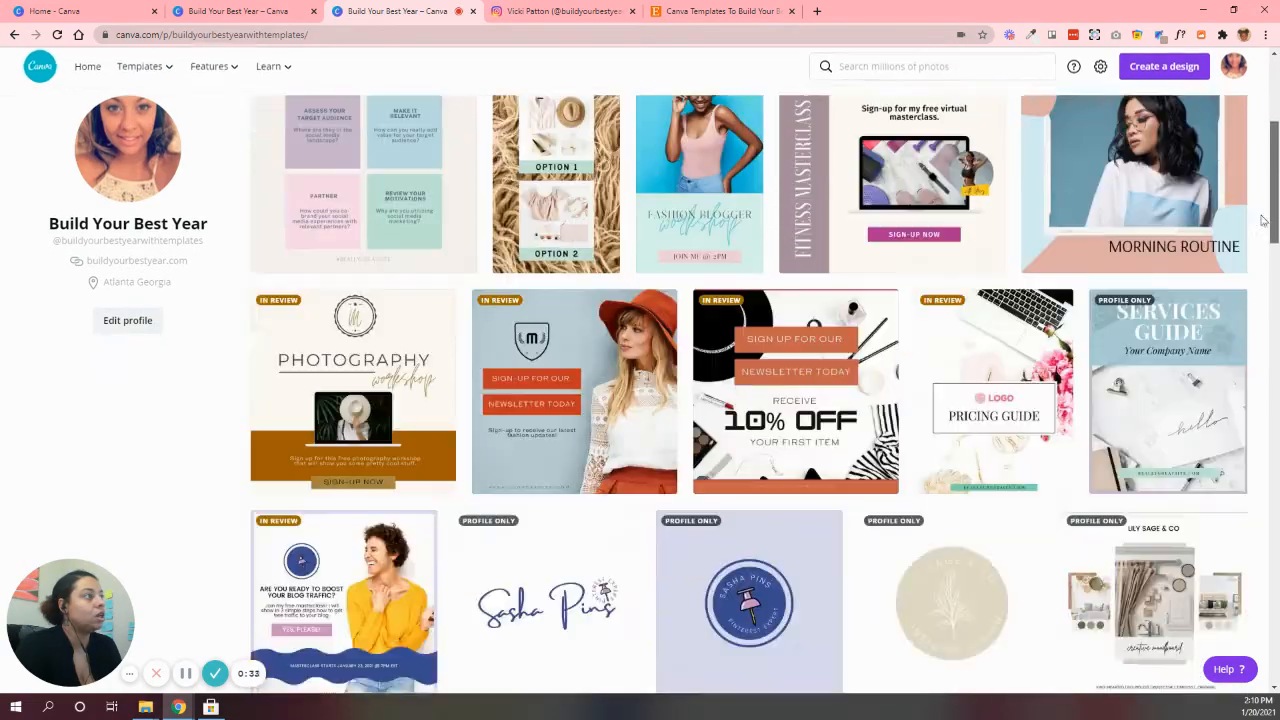
pyautogui.scroll(-15, 1262, 220)
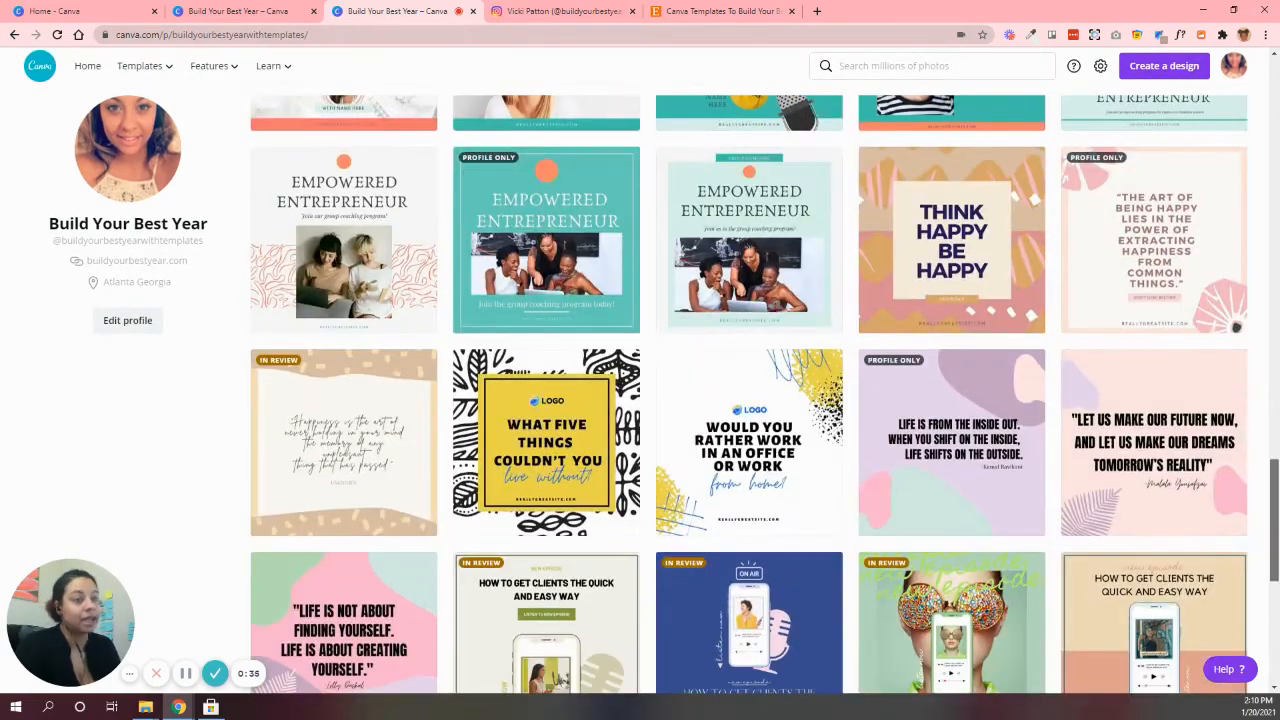
pyautogui.scroll(-3, 1253, 375)
pyautogui.scroll(10, 1253, 375)
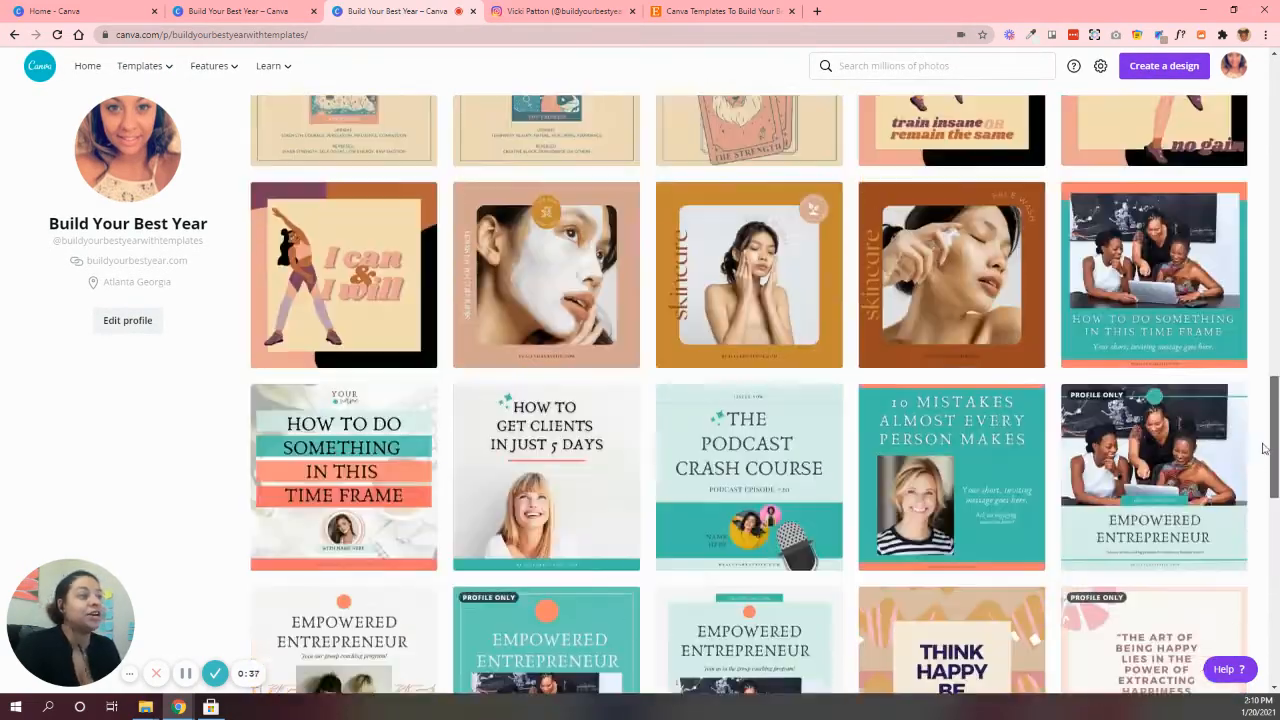
pyautogui.scroll(10, 1253, 375)
pyautogui.scroll(-3, 1249, 268)
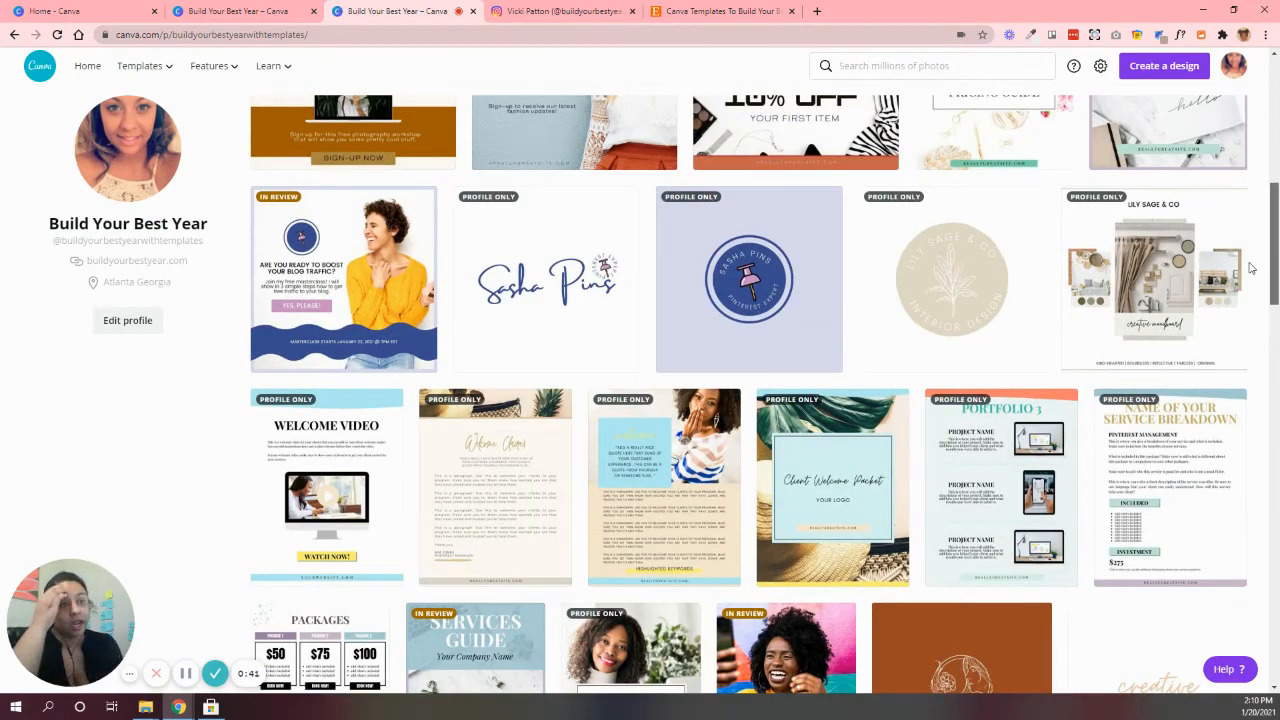
pyautogui.scroll(-1, 1255, 278)
pyautogui.scroll(-1, 1258, 287)
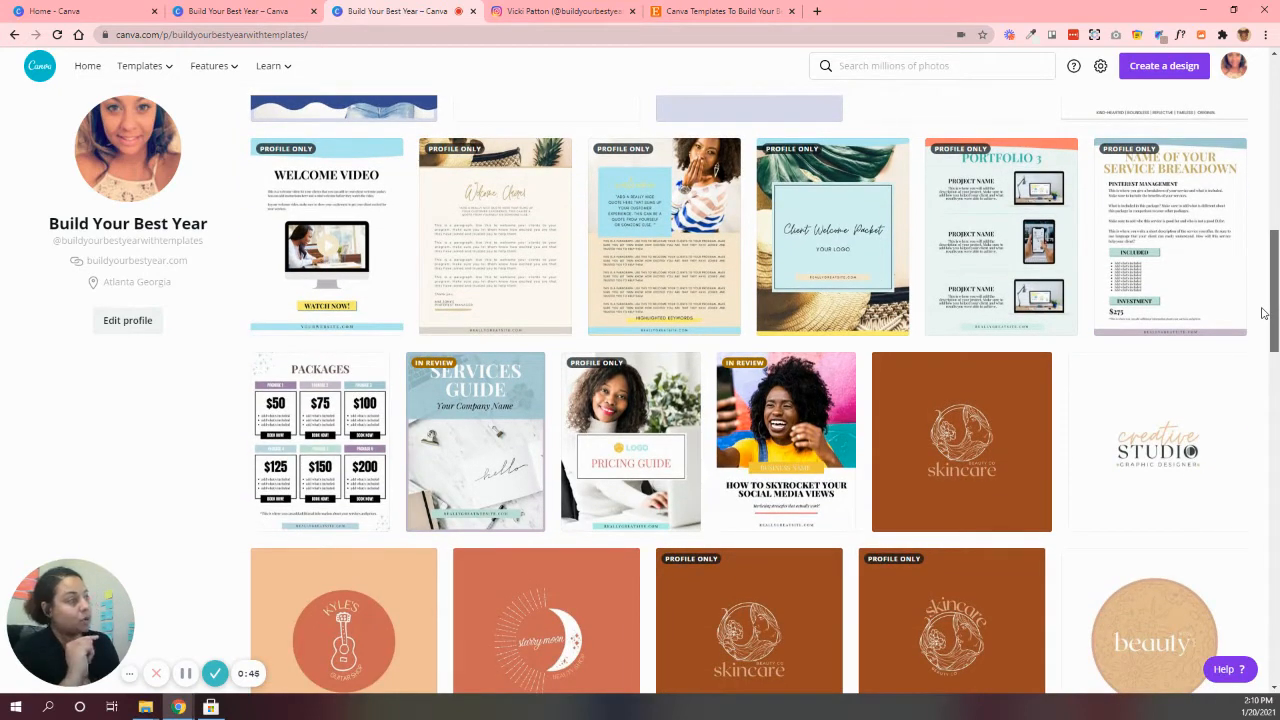
pyautogui.moveTo(1263, 313); pyautogui.dragTo(1263, 368)
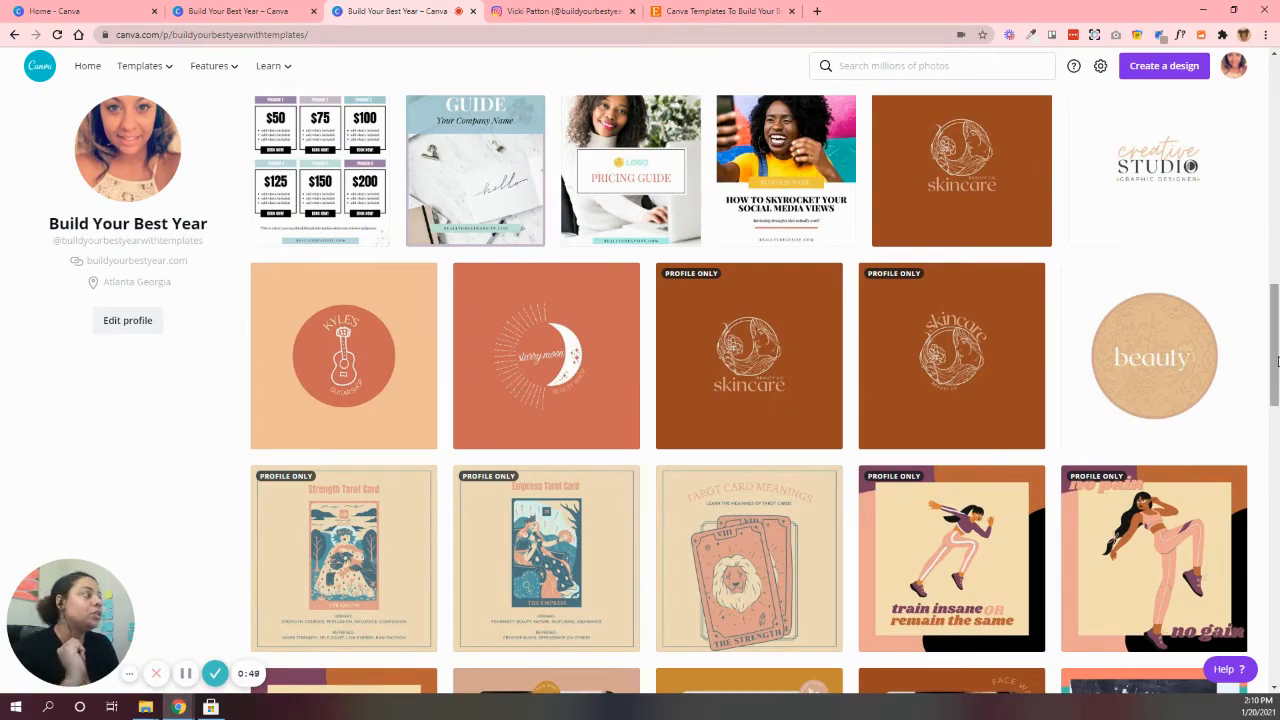
pyautogui.moveTo(1263, 368); pyautogui.dragTo(1263, 196)
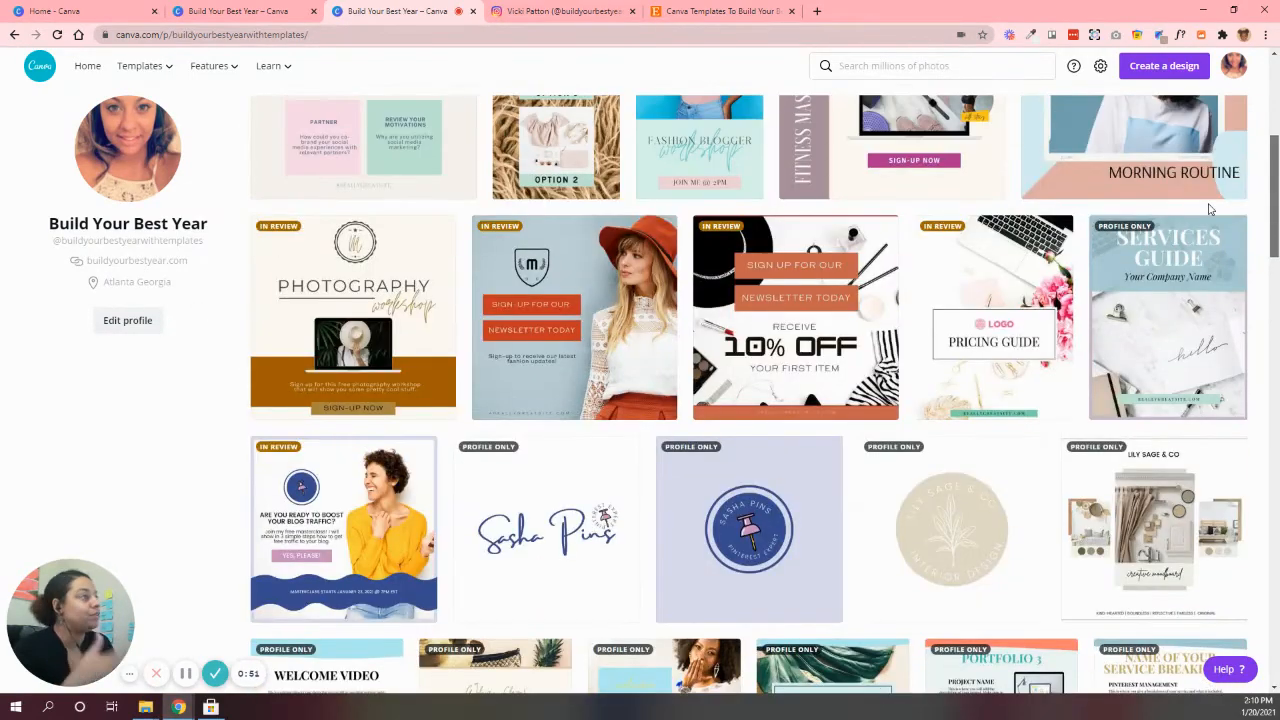
pyautogui.click(206, 11)
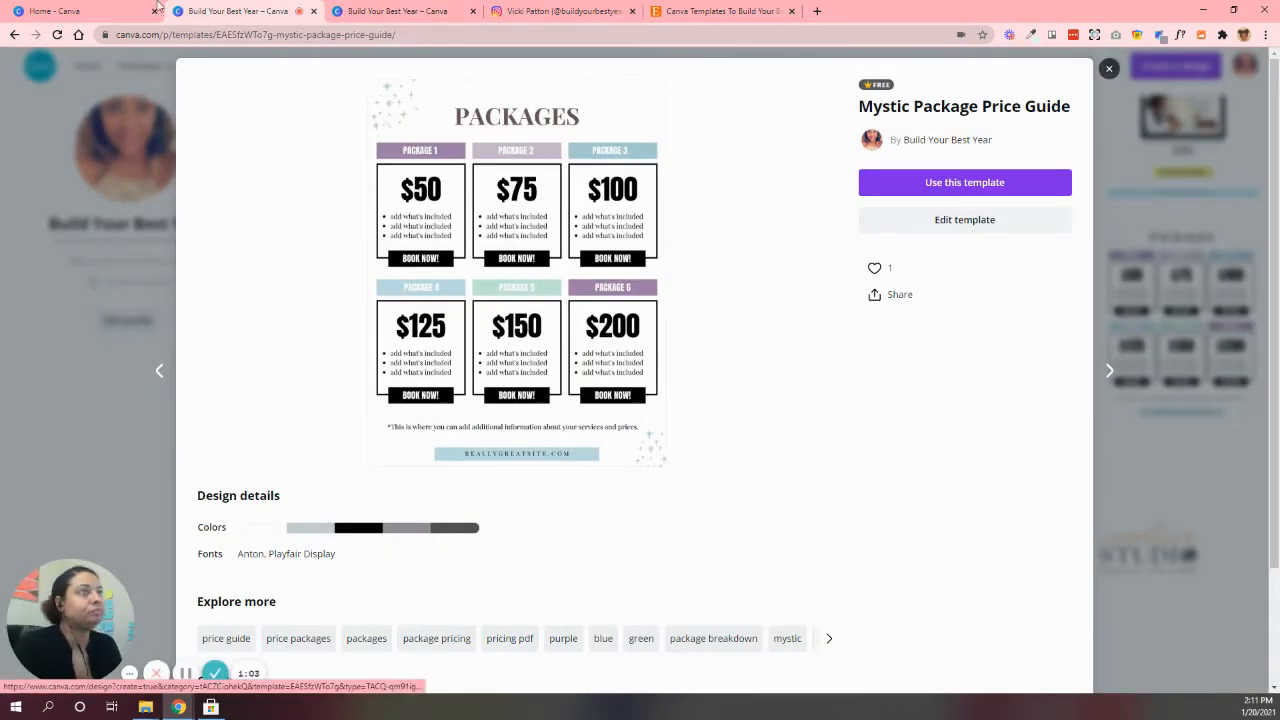
# Create a new blank US Letter document from the Canva home page
pyautogui.click(78, 8)
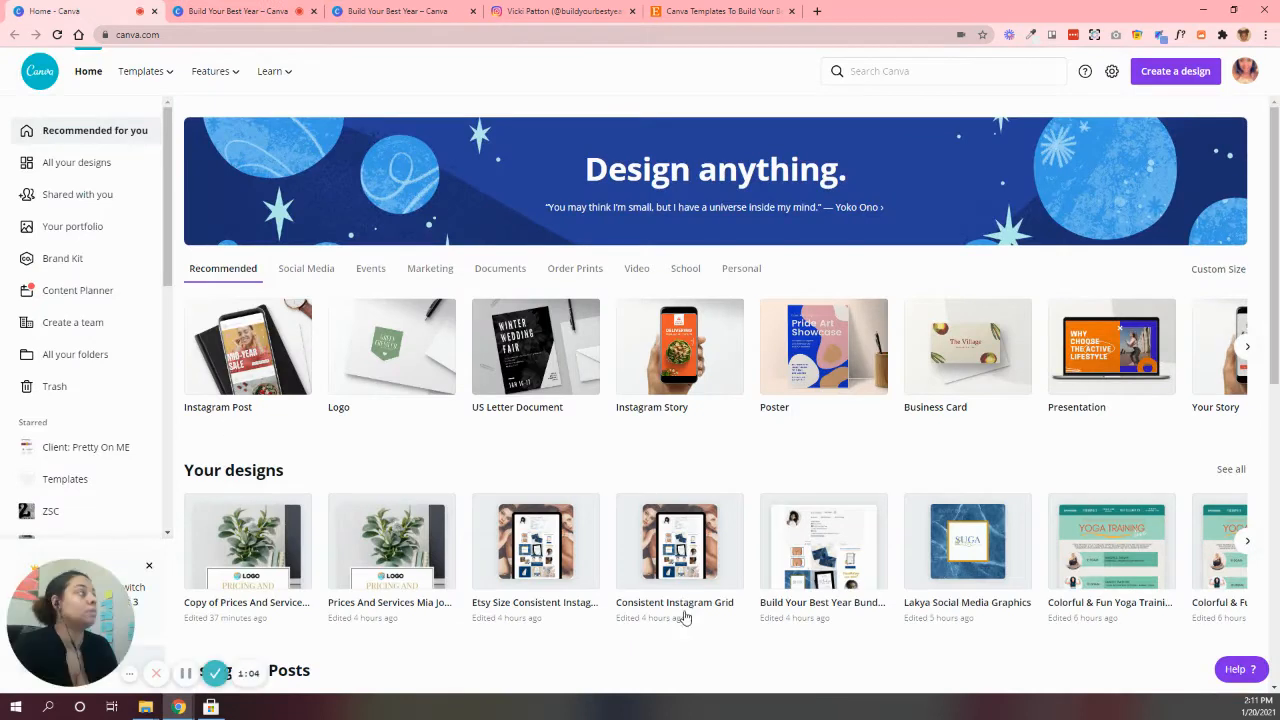
pyautogui.click(1176, 76)
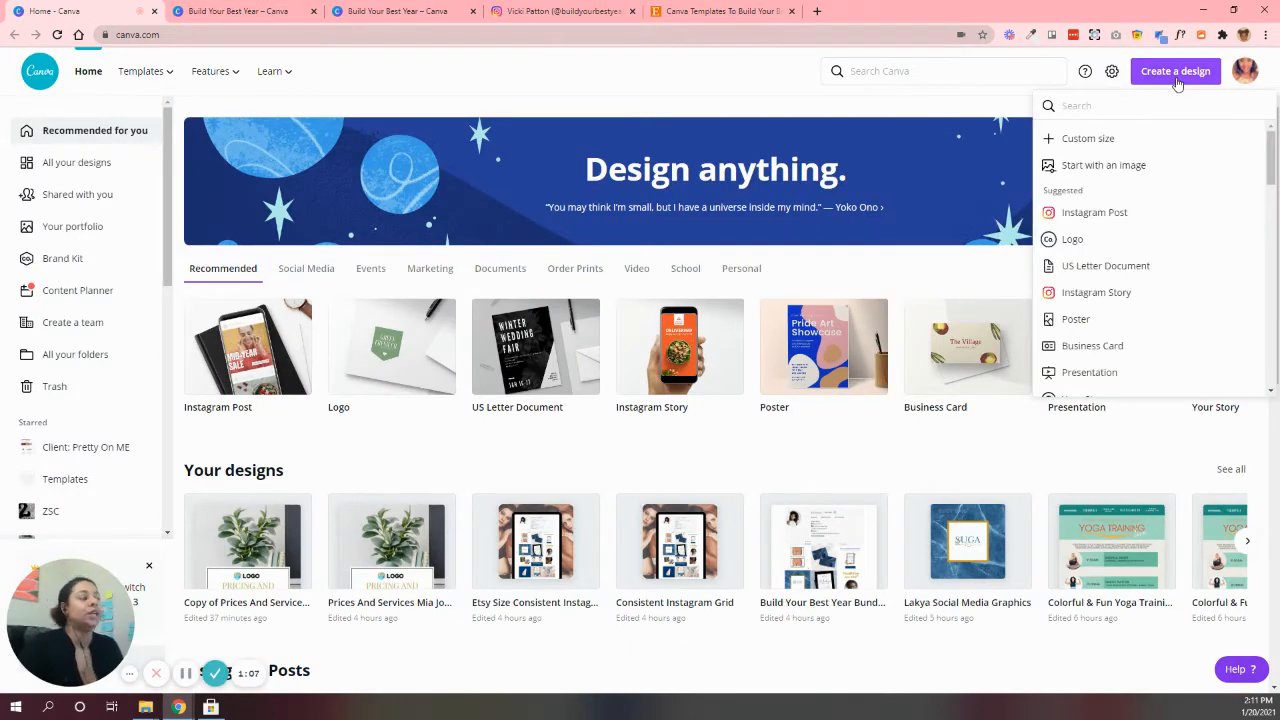
pyautogui.click(1144, 272)
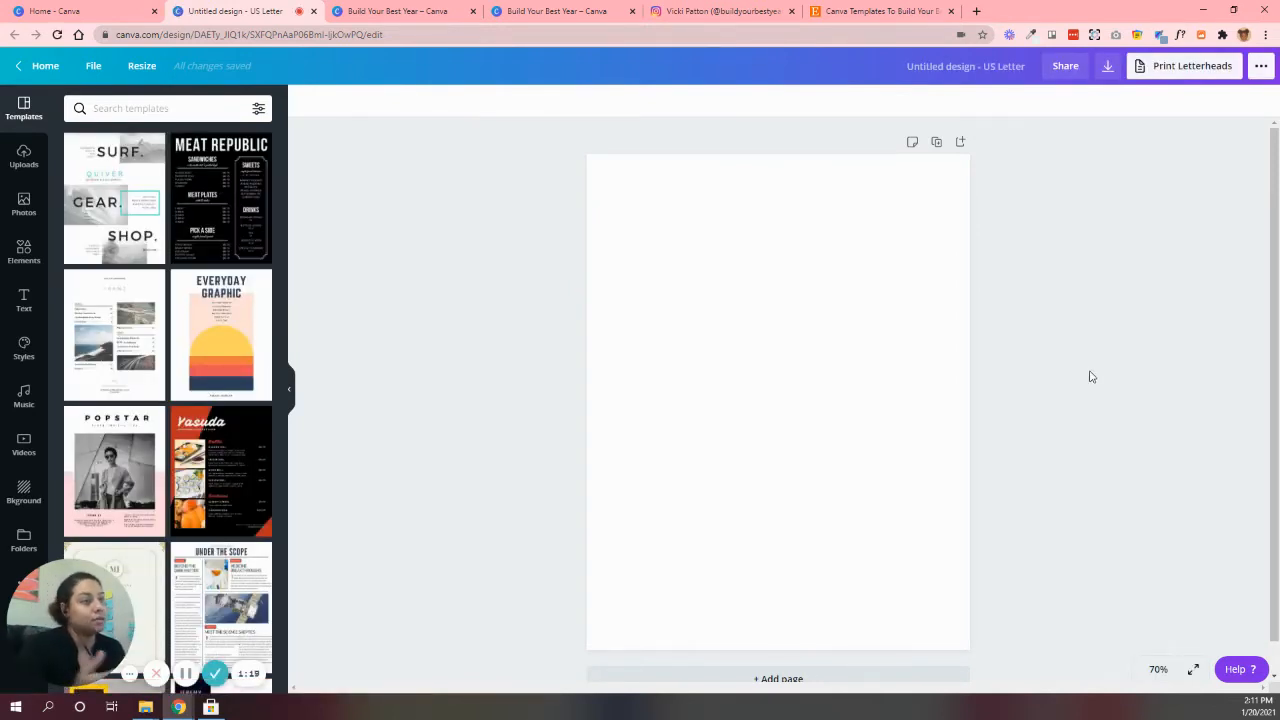
# Check the Mystic Package Price Guide again and add the Martel Heavy and Assistant Regular font pairing to the blank page
pyautogui.click(372, 12)
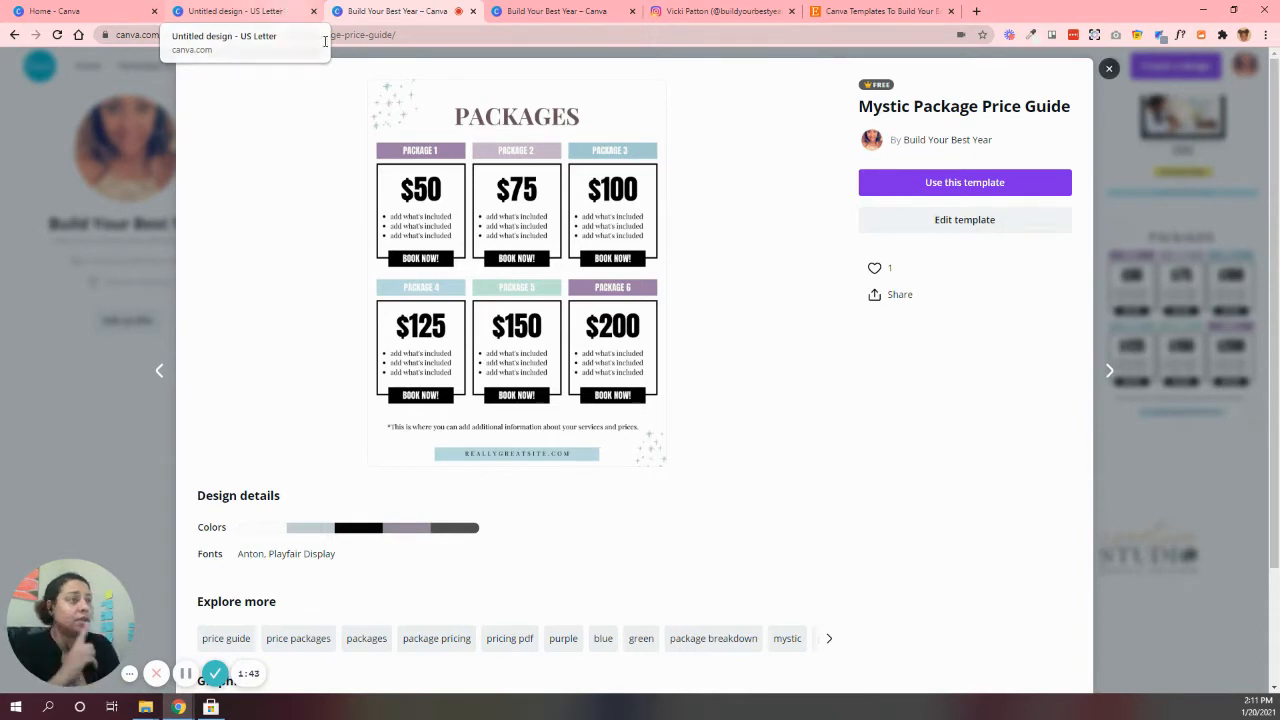
pyautogui.click(275, 9)
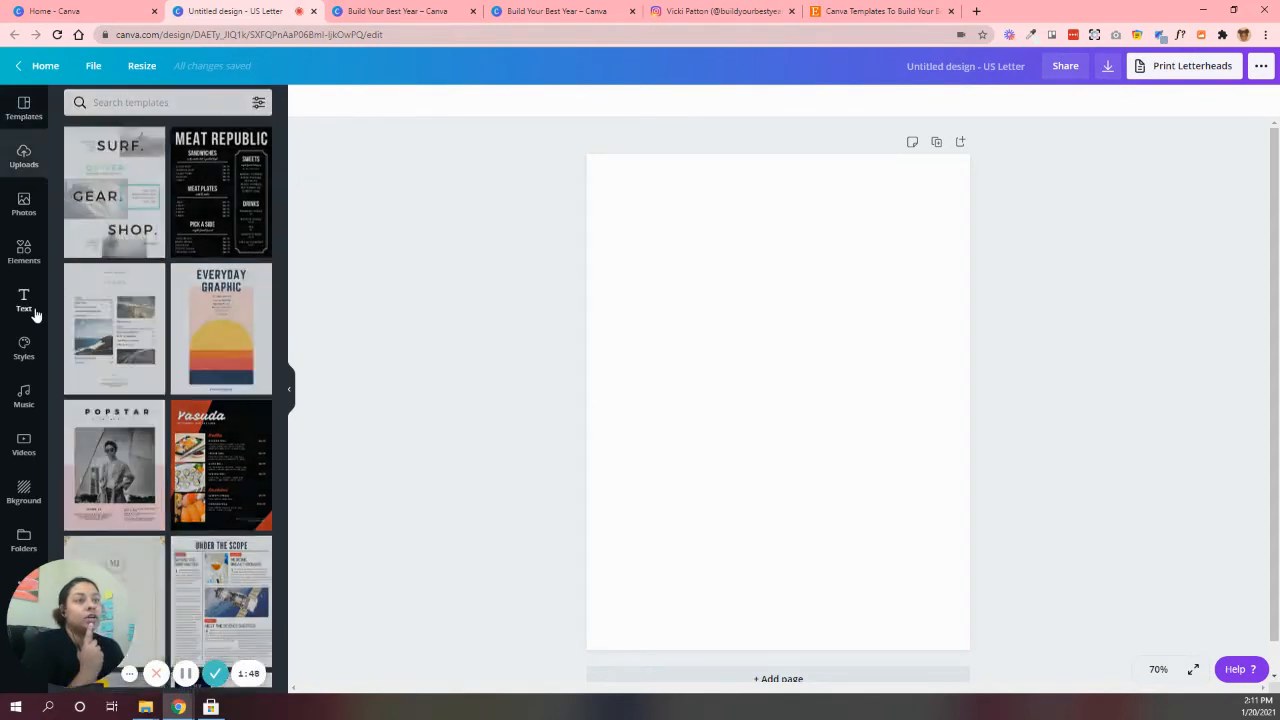
pyautogui.click(31, 312)
pyautogui.click(25, 347)
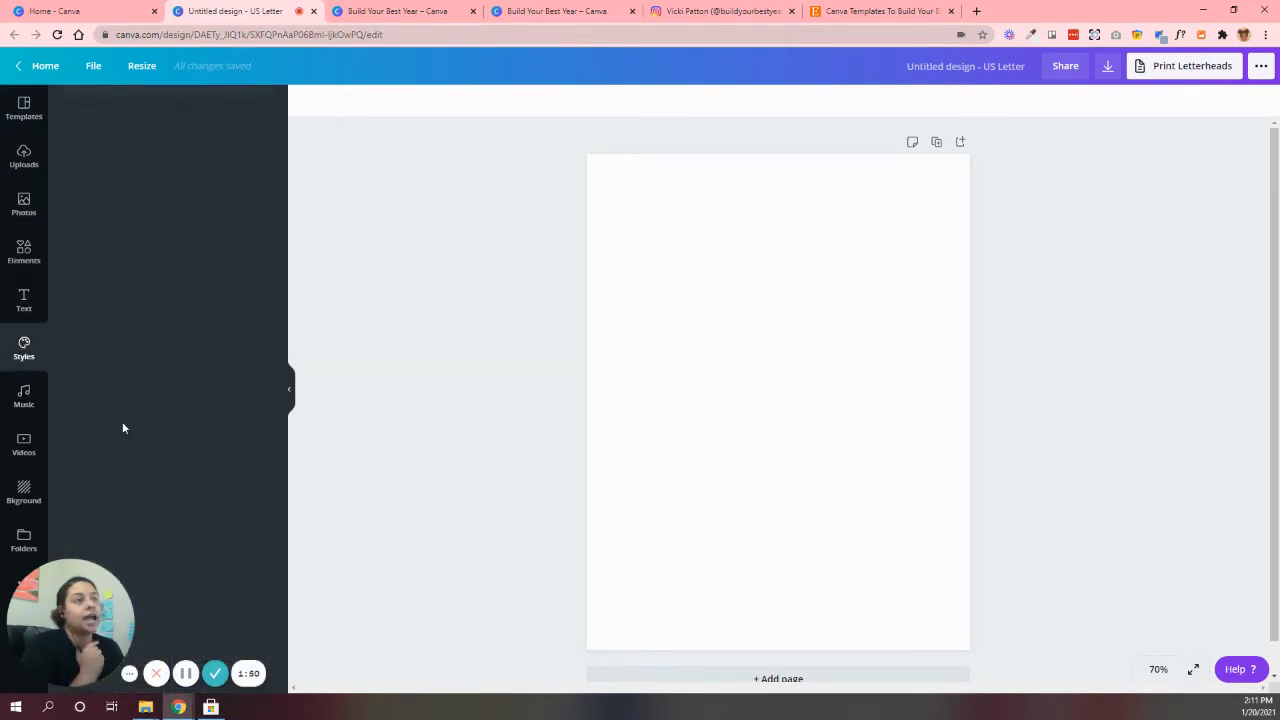
pyautogui.click(229, 107)
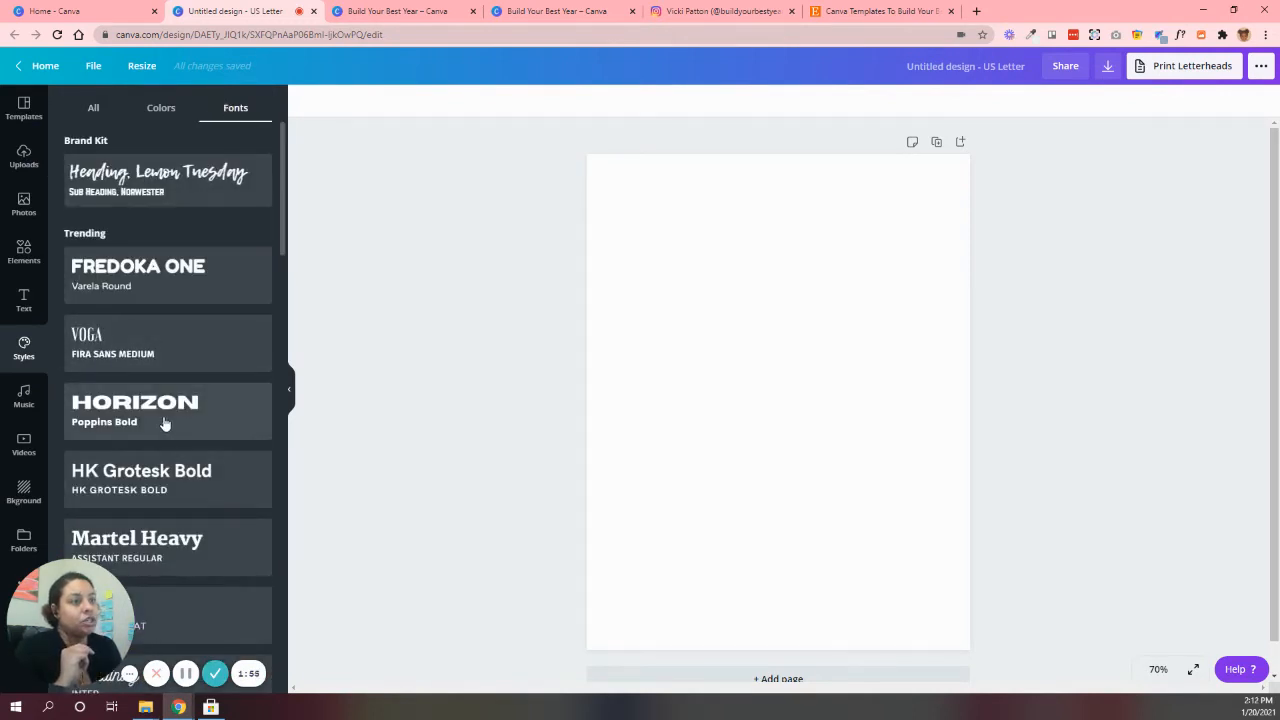
pyautogui.scroll(-1, 165, 416)
pyautogui.click(162, 476)
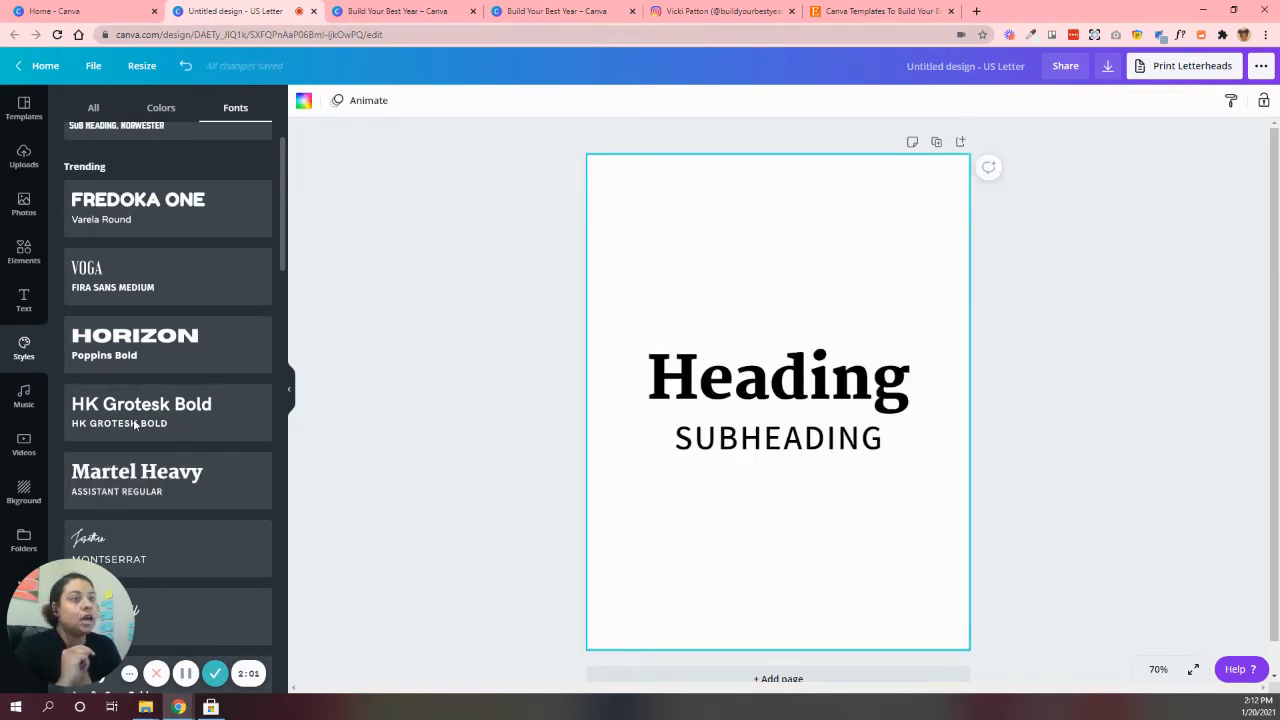
# Add a circle shape to the page, shrink it and place it above the heading near the page's upper-left corner
pyautogui.click(27, 255)
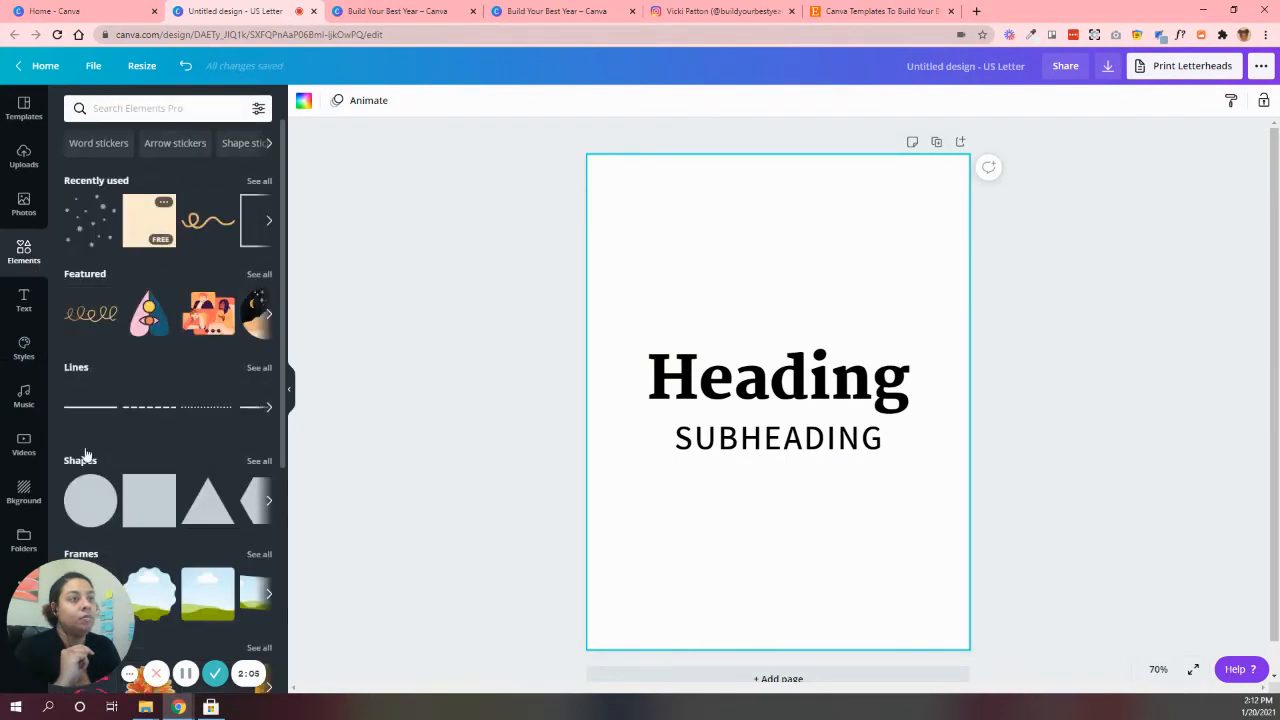
pyautogui.click(90, 500)
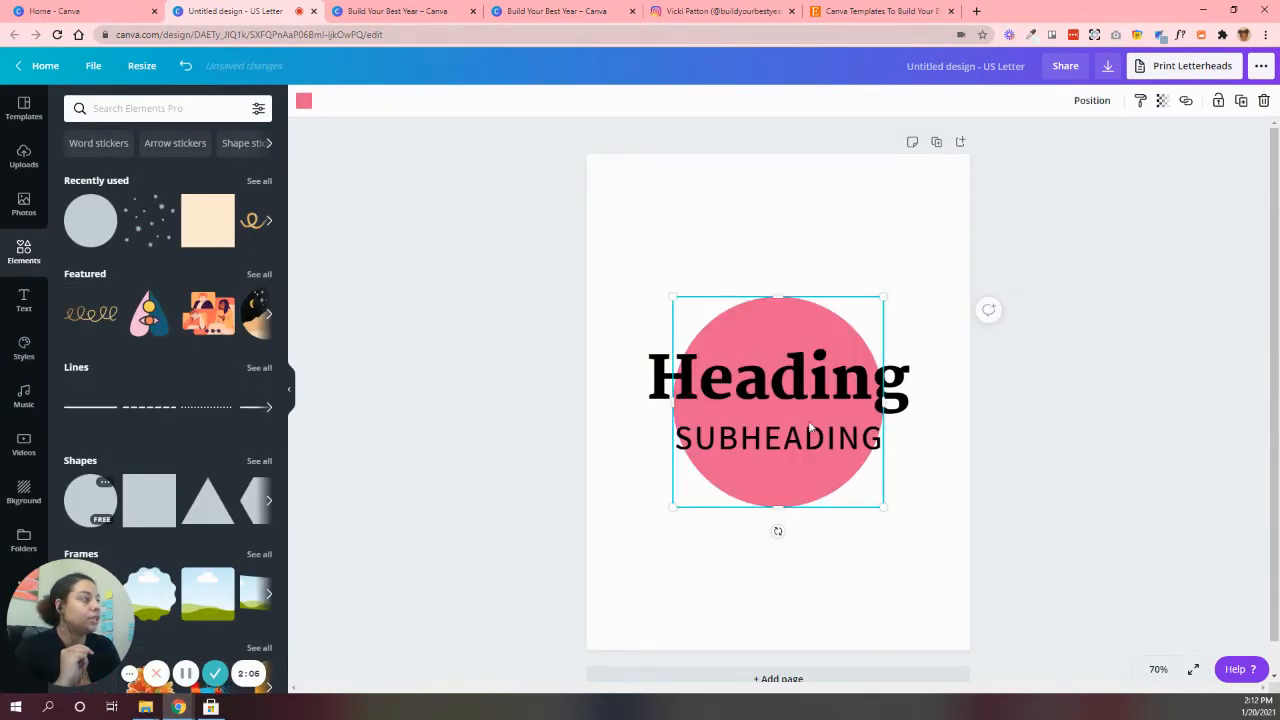
pyautogui.moveTo(882, 506); pyautogui.dragTo(772, 380)
pyautogui.moveTo(720, 331); pyautogui.dragTo(667, 248)
# Duplicate the small circle to make four, and tidy them up into an evenly spaced row above the heading
pyautogui.moveTo(714, 310); pyautogui.dragTo(898, 250)
pyautogui.click(1240, 102)
pyautogui.click(1240, 101)
pyautogui.moveTo(528, 212); pyautogui.dragTo(1017, 246)
pyautogui.click(1118, 102)
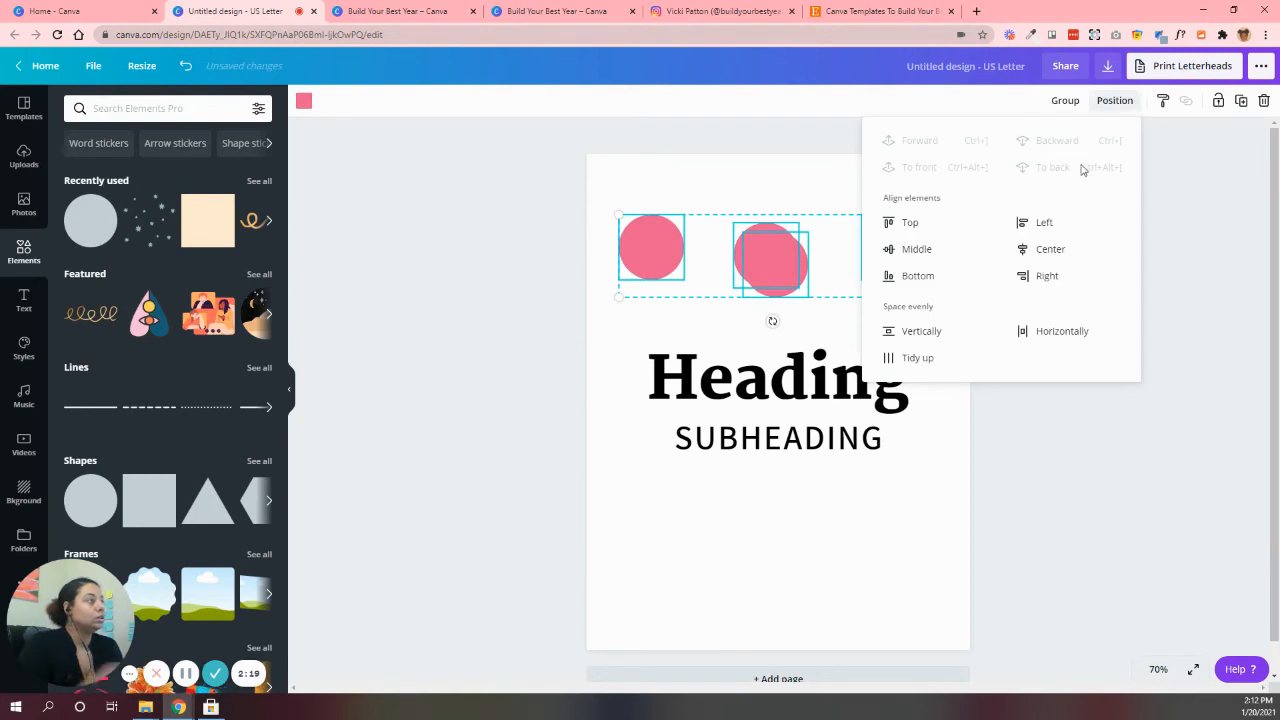
pyautogui.click(905, 360)
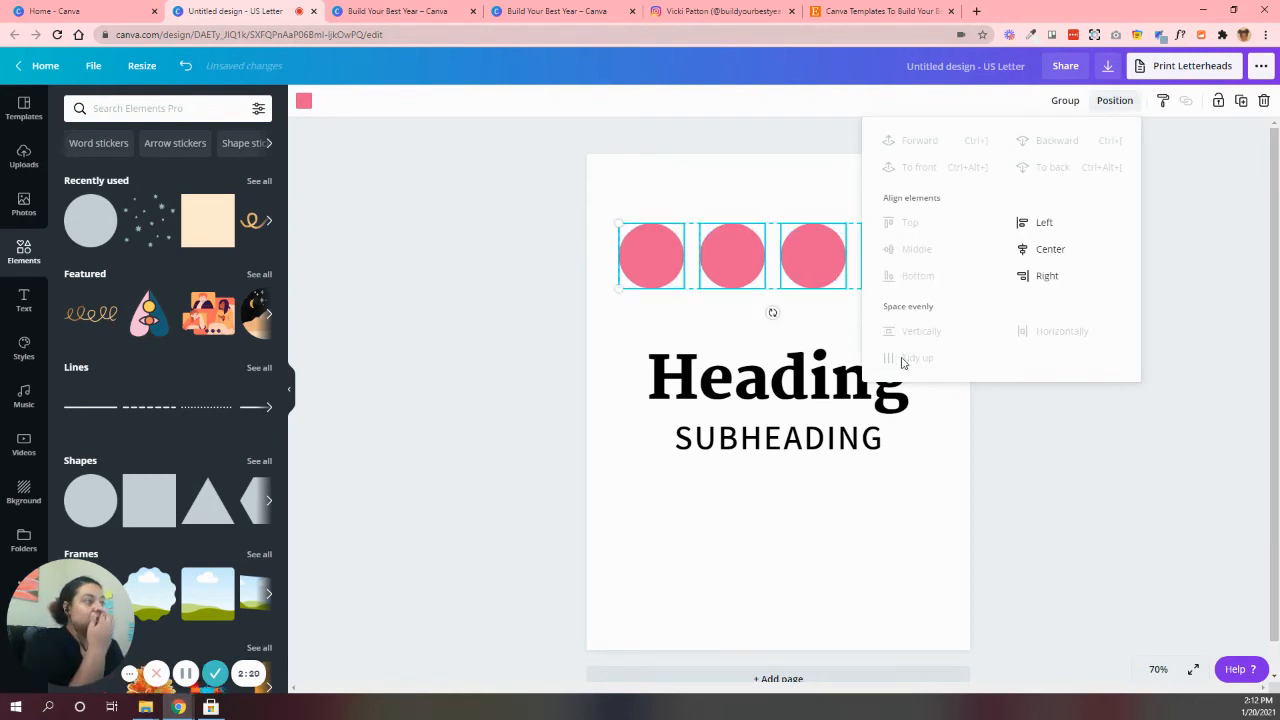
pyautogui.click(568, 308)
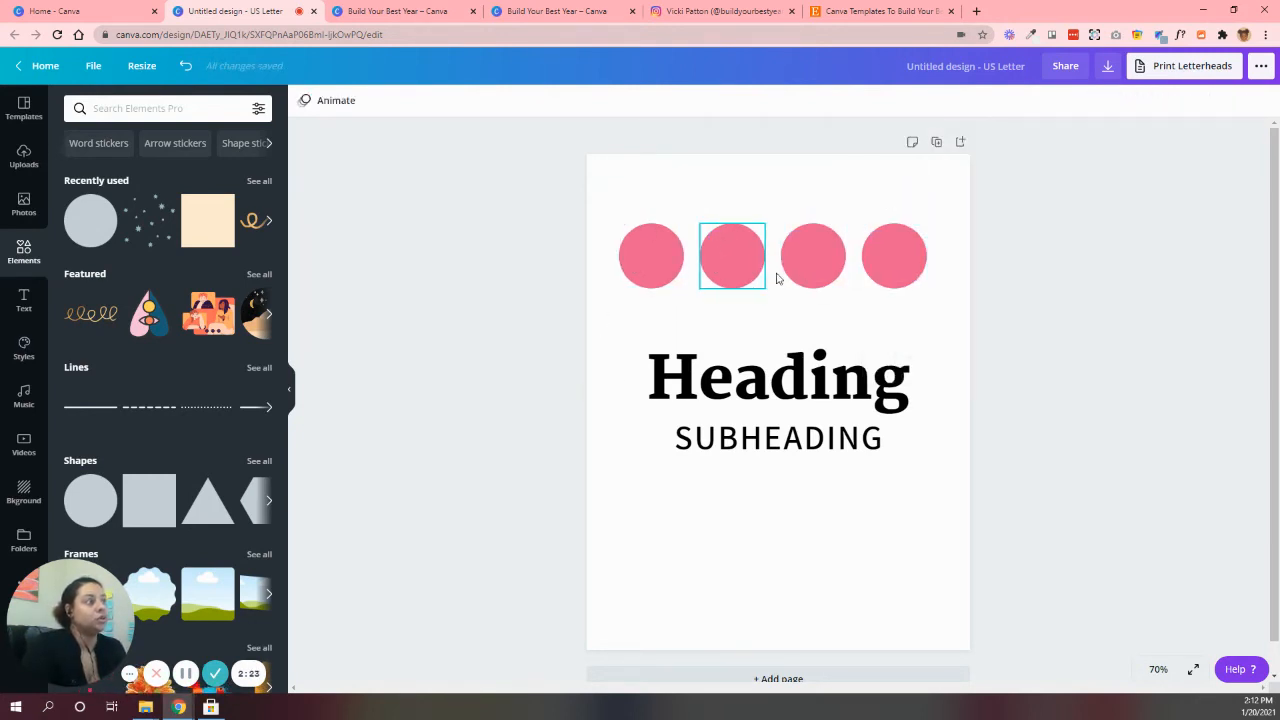
# Color the first circle with the beige swatch from the Sabrina Podcast brand palette
pyautogui.click(678, 258)
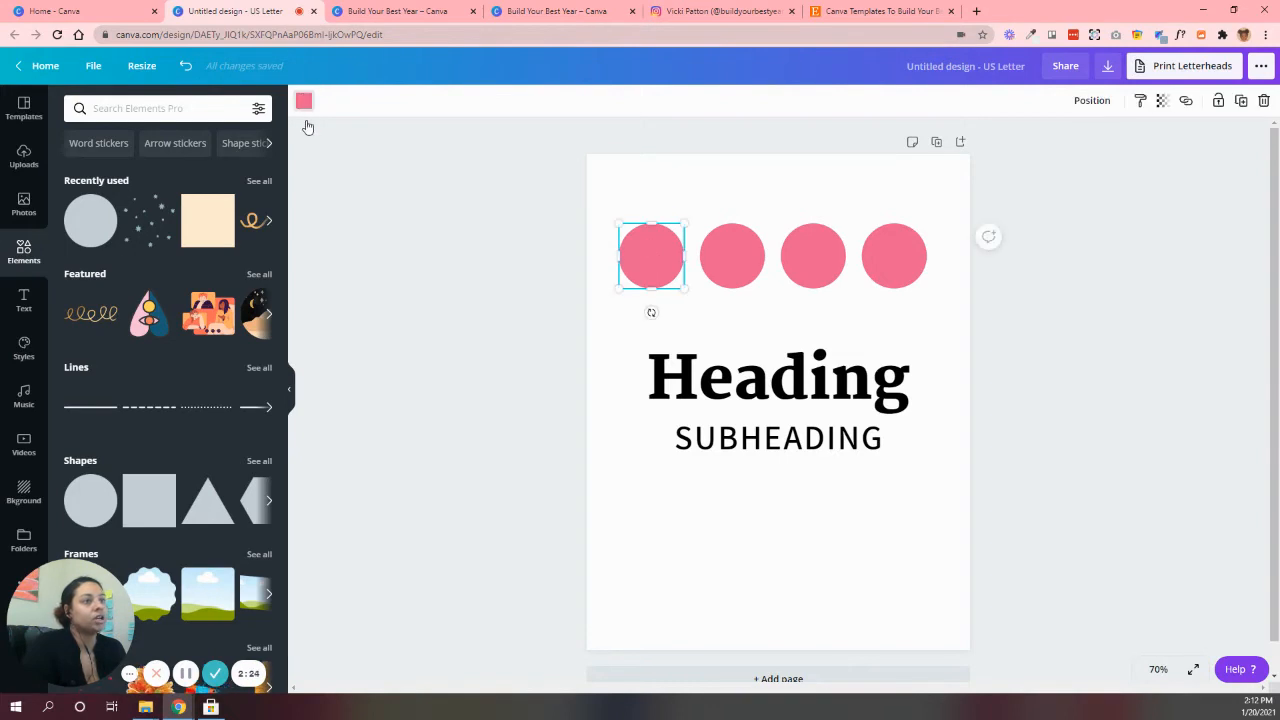
pyautogui.click(306, 100)
pyautogui.scroll(-3, 168, 385)
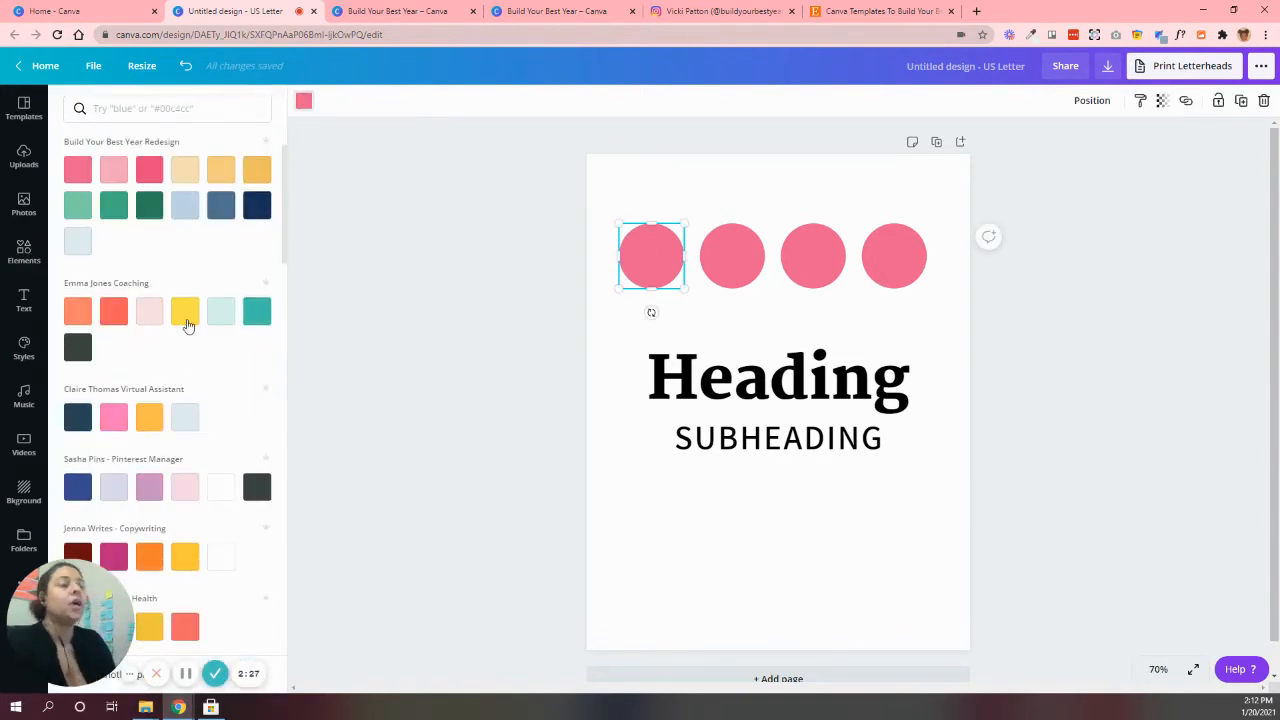
pyautogui.click(24, 348)
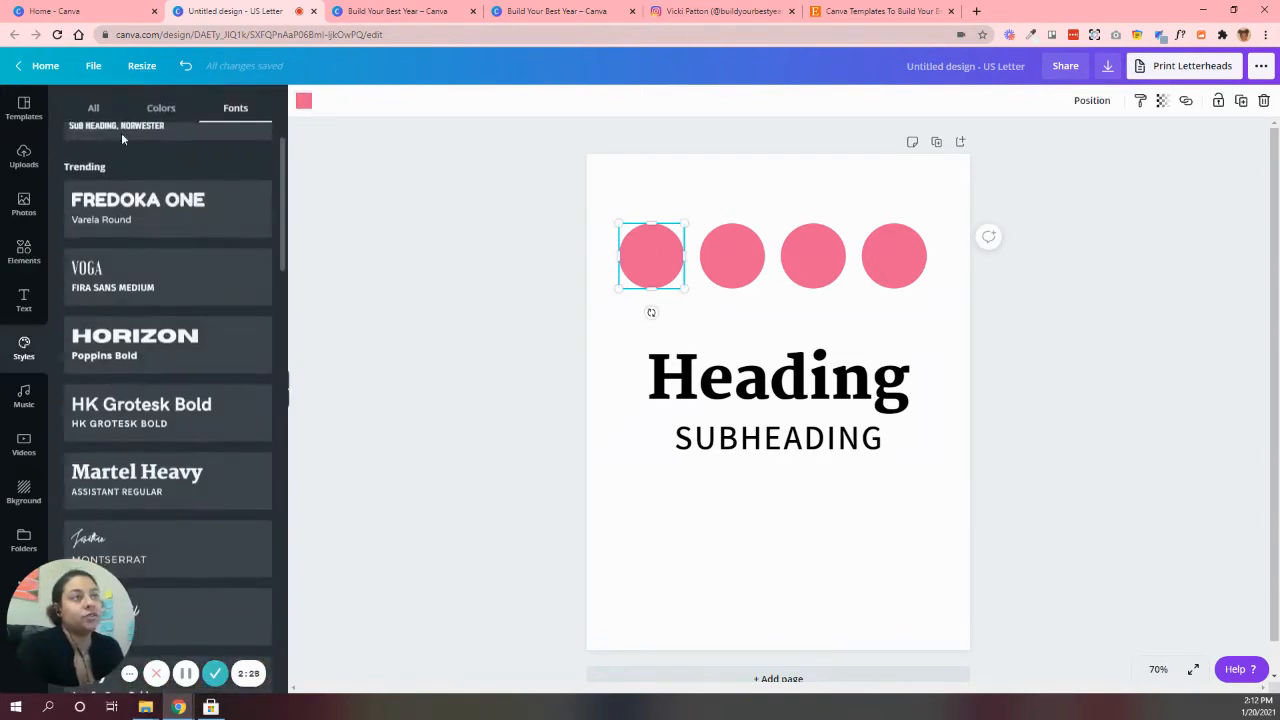
pyautogui.click(161, 108)
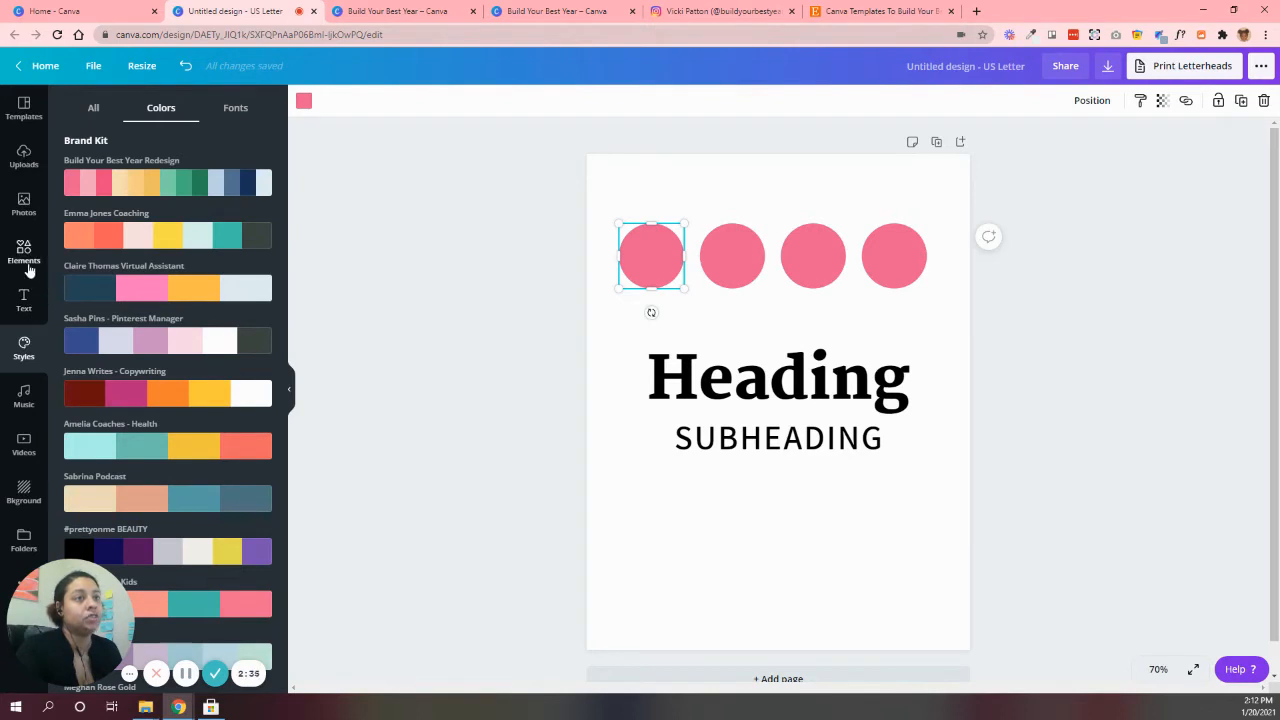
pyautogui.click(304, 101)
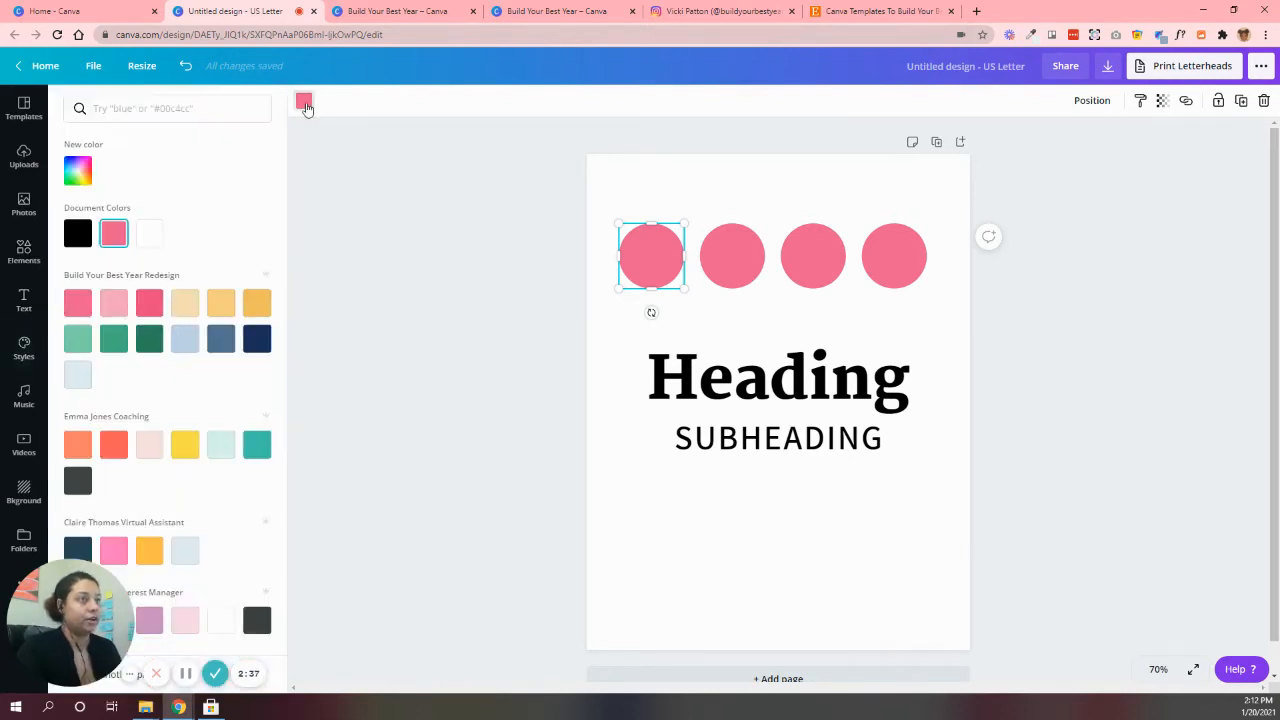
pyautogui.scroll(-3, 198, 423)
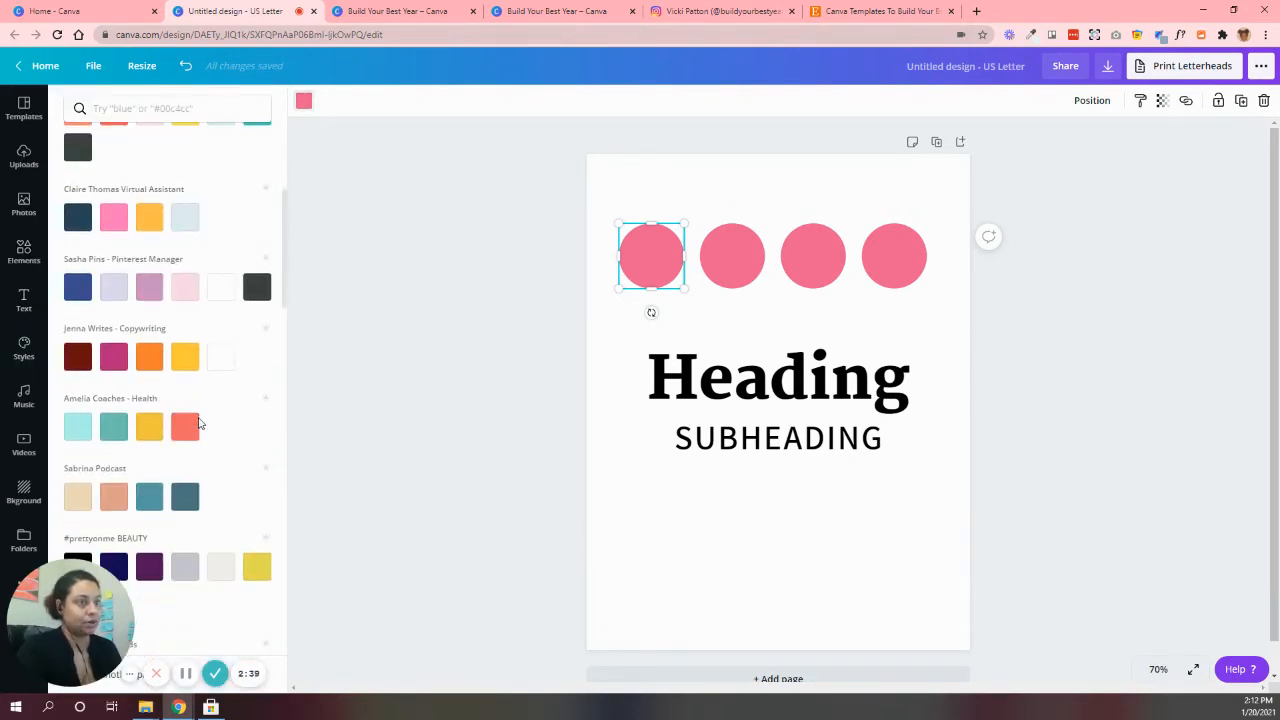
pyautogui.click(78, 497)
# Color the second, third and fourth circles with the Sabrina Podcast palette's peach, teal and slate blue, in that order
pyautogui.click(735, 262)
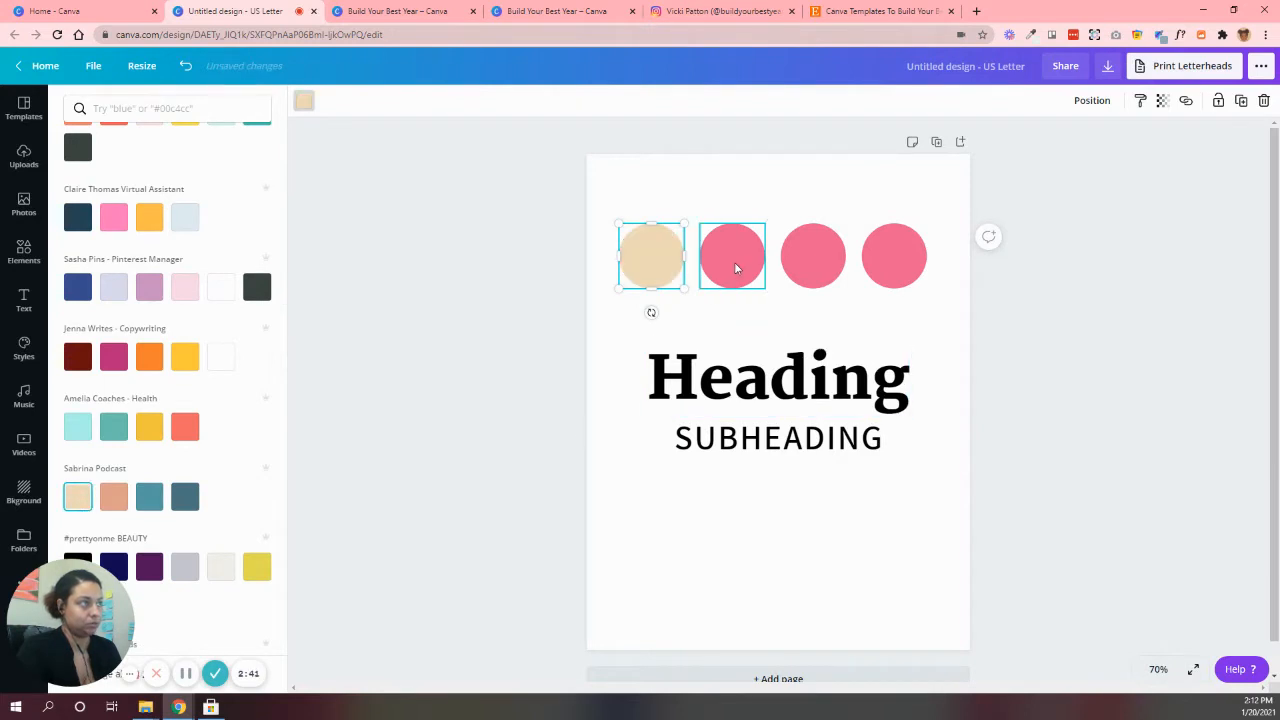
pyautogui.click(113, 497)
pyautogui.click(808, 268)
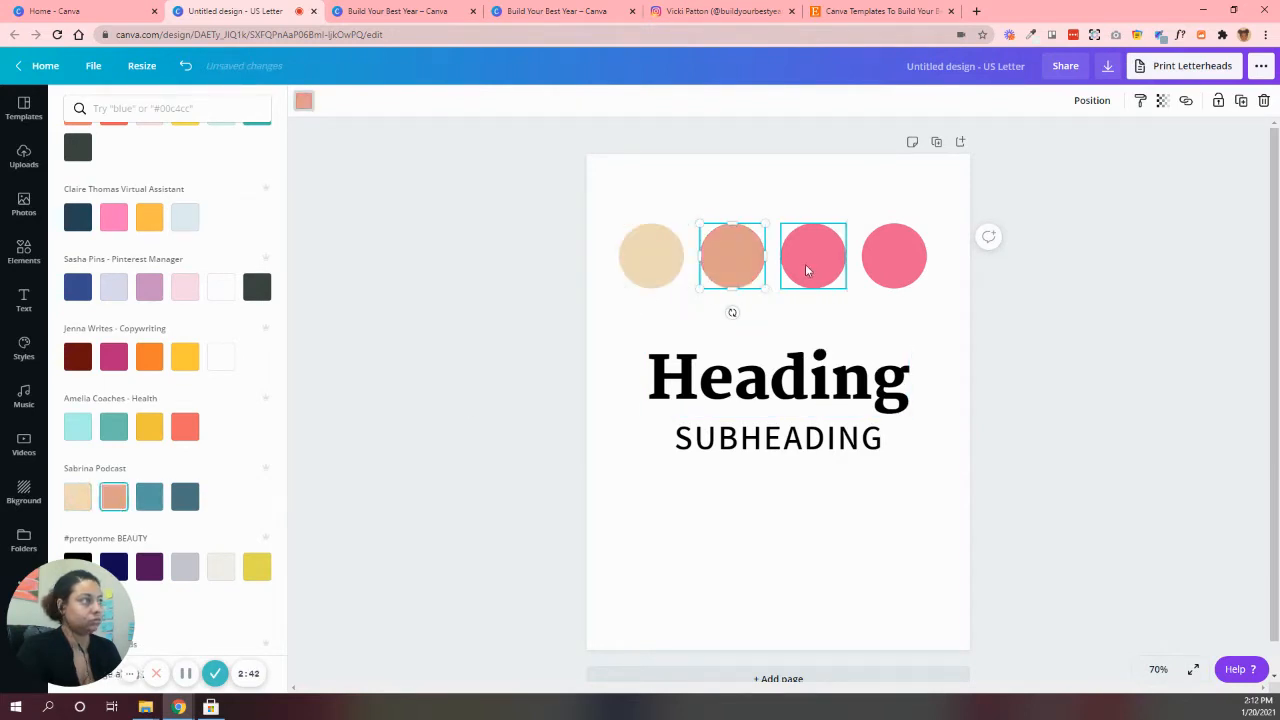
pyautogui.click(149, 497)
pyautogui.click(894, 256)
pyautogui.click(185, 497)
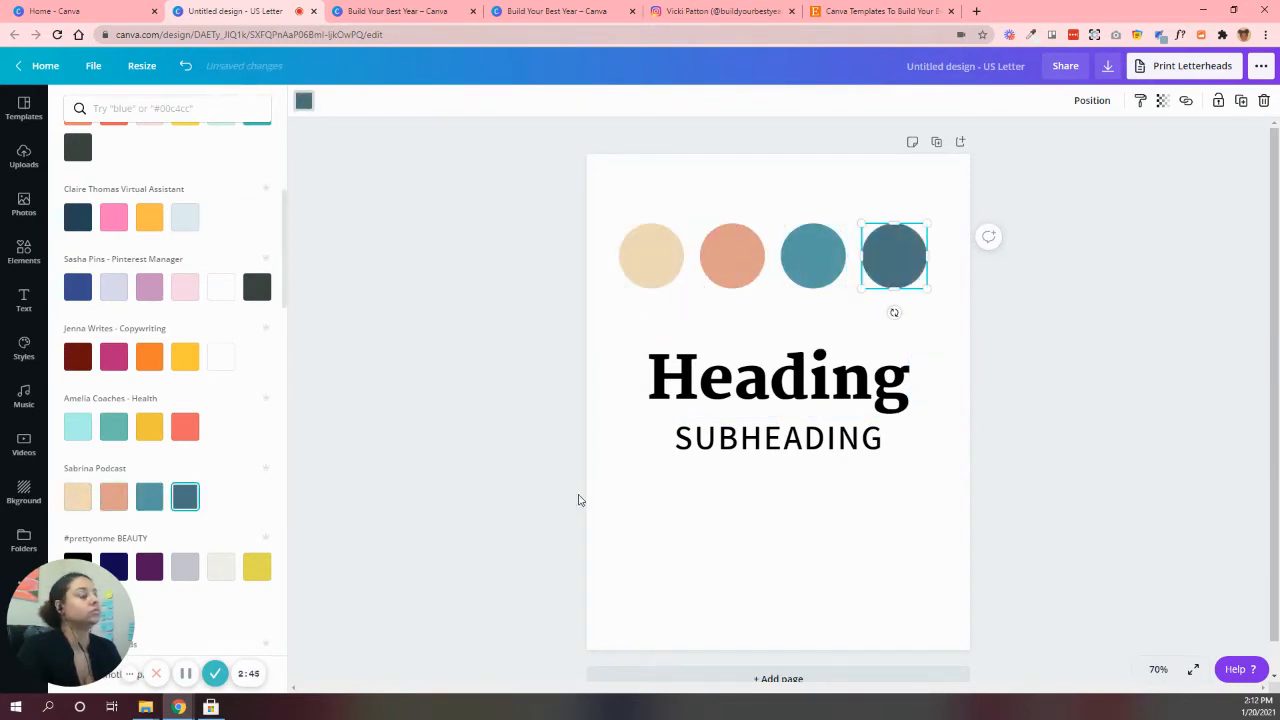
# Duplicate the subheading and place the copy below the original on the page
pyautogui.click(772, 449)
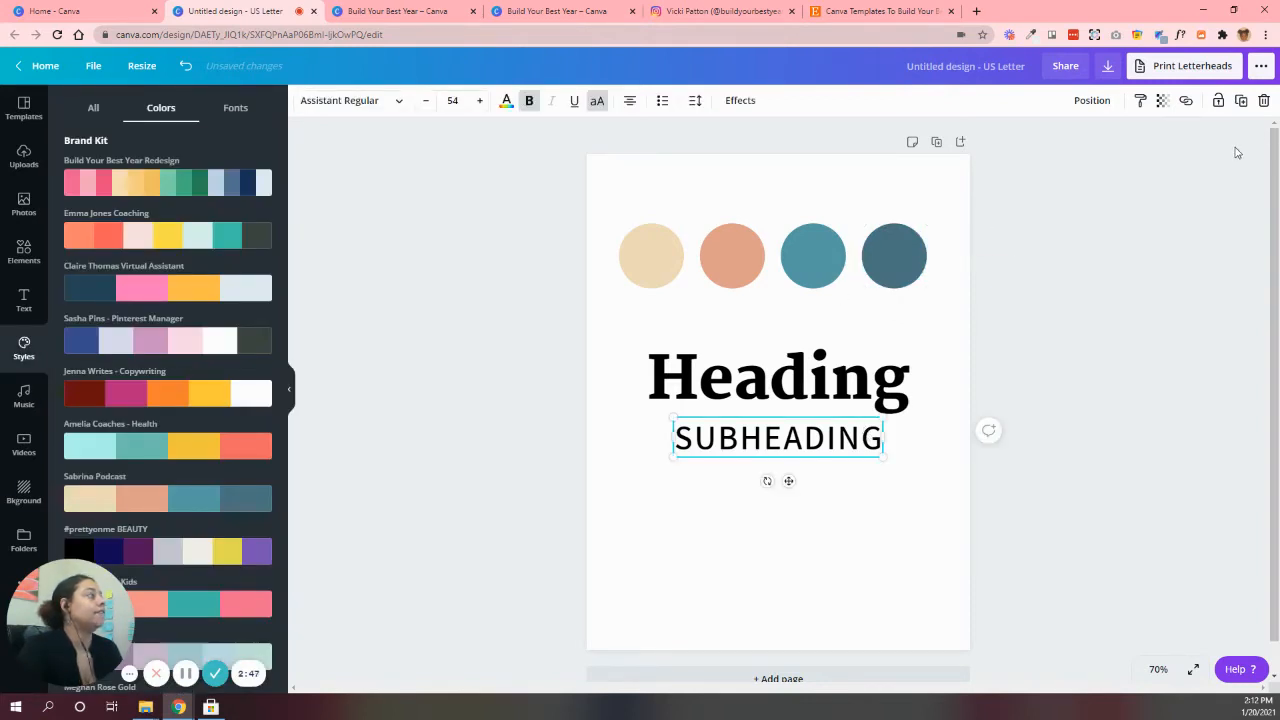
pyautogui.hotkey('ctrl', 'd')
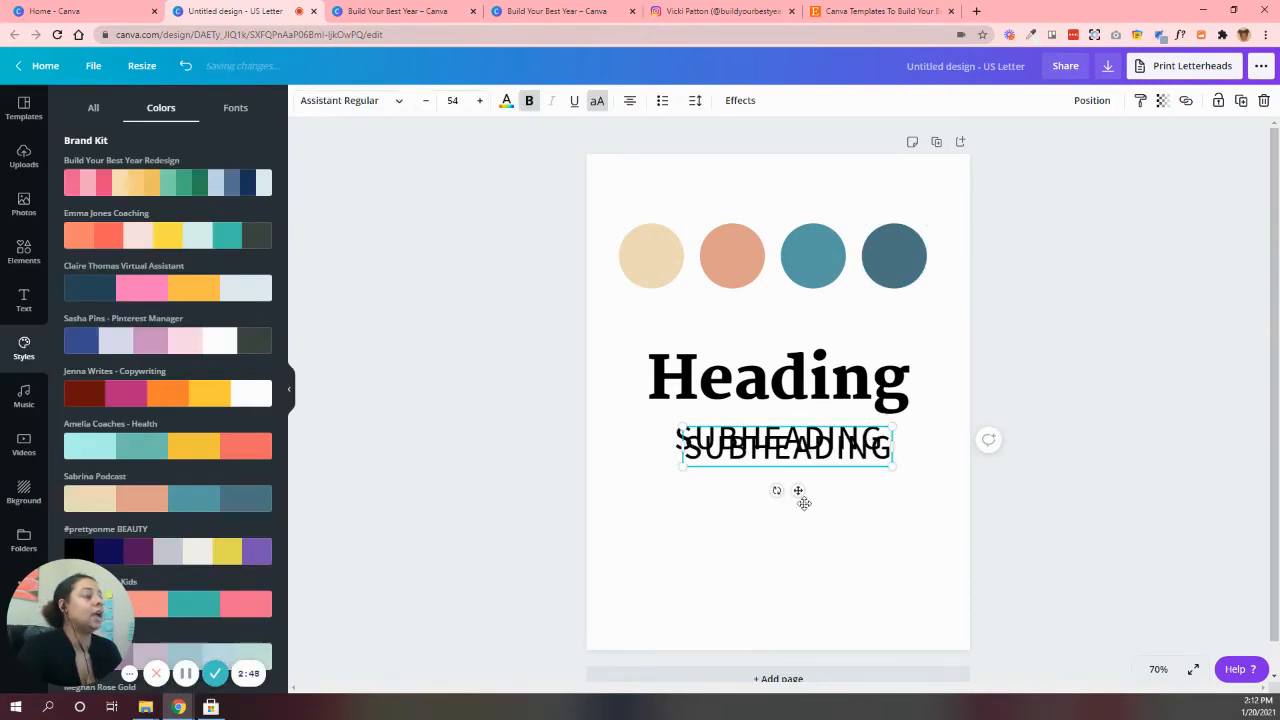
pyautogui.moveTo(801, 497); pyautogui.dragTo(797, 501)
pyautogui.doubleClick(797, 503)
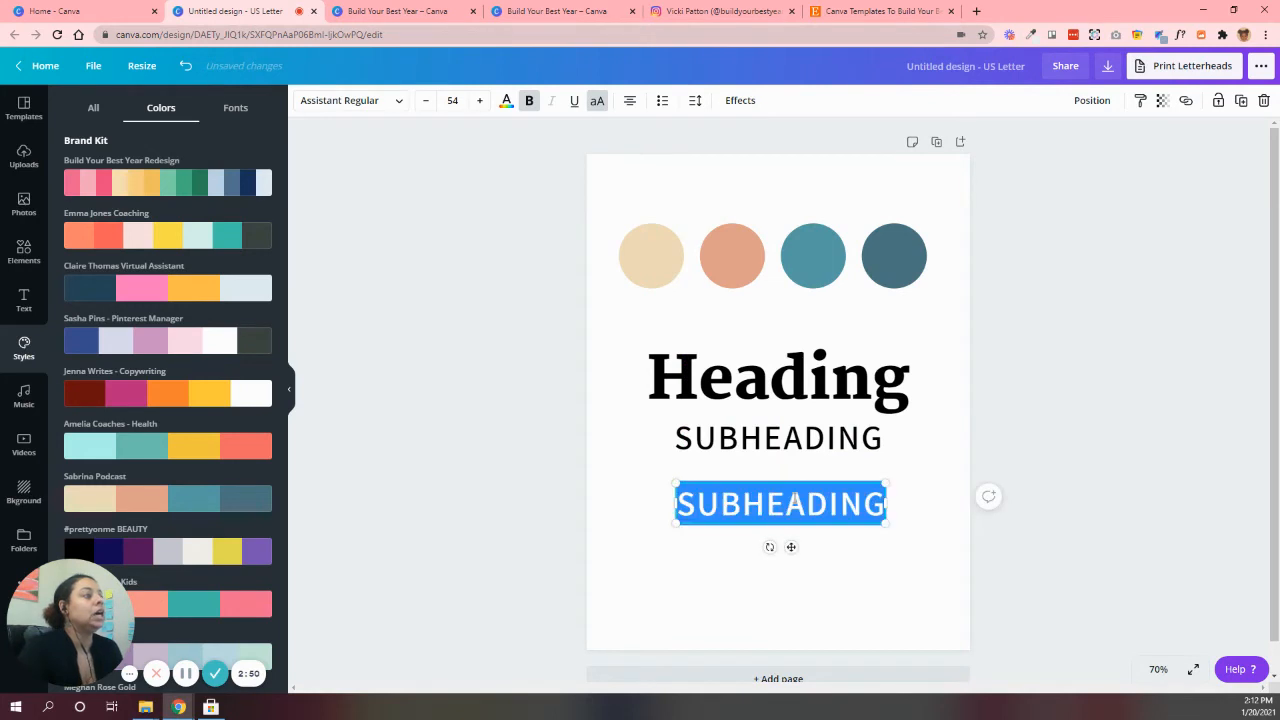
# Turn off bold and uppercase formatting on the lower subheading copy
pyautogui.click(731, 380)
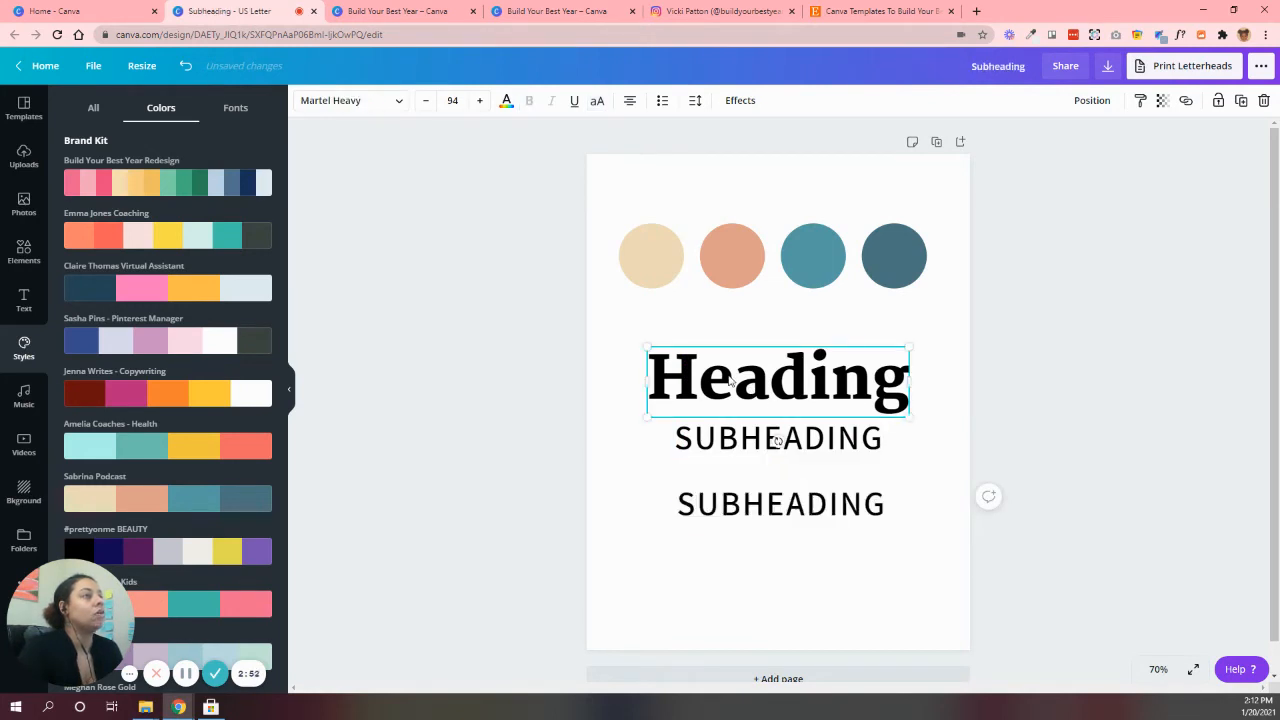
pyautogui.click(725, 445)
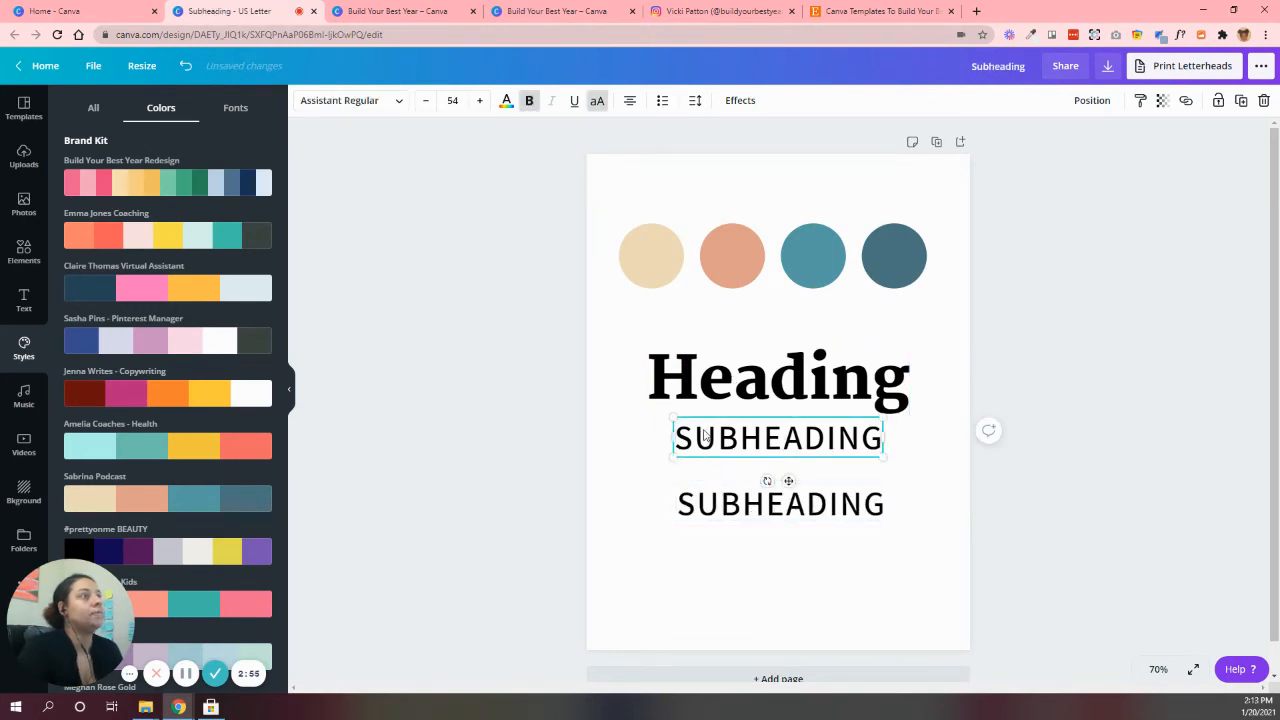
pyautogui.click(731, 505)
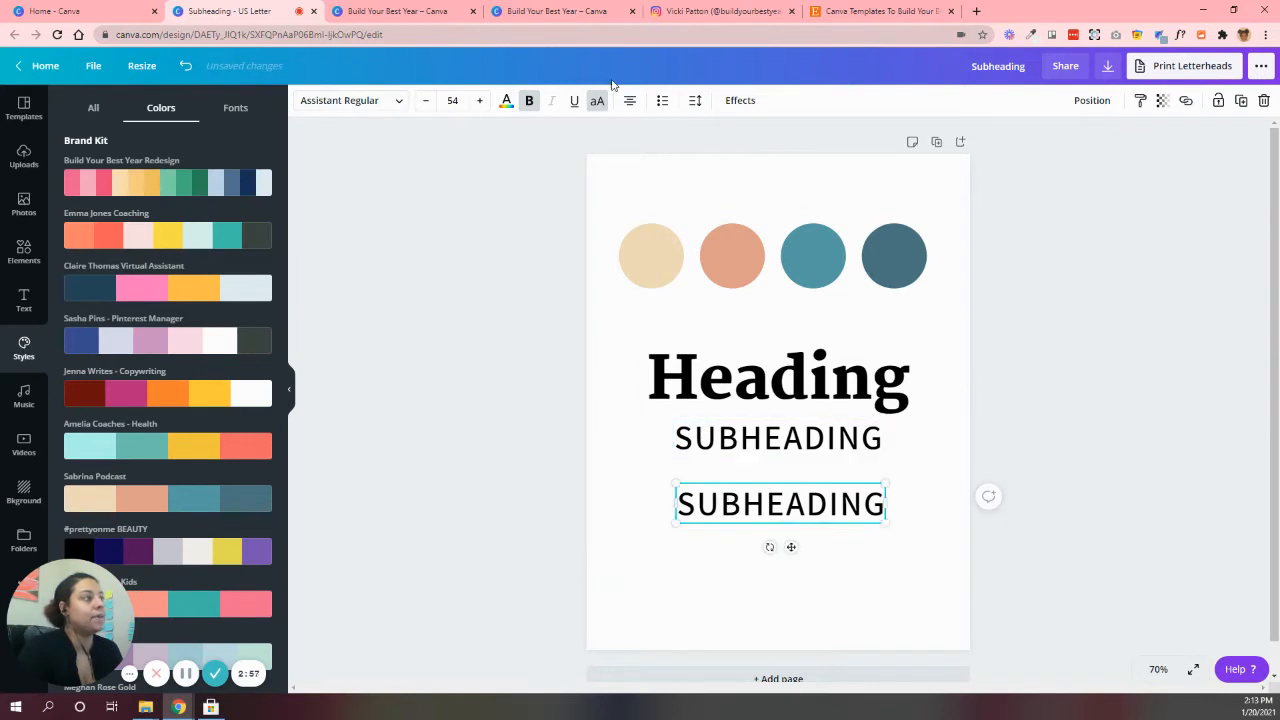
pyautogui.click(529, 103)
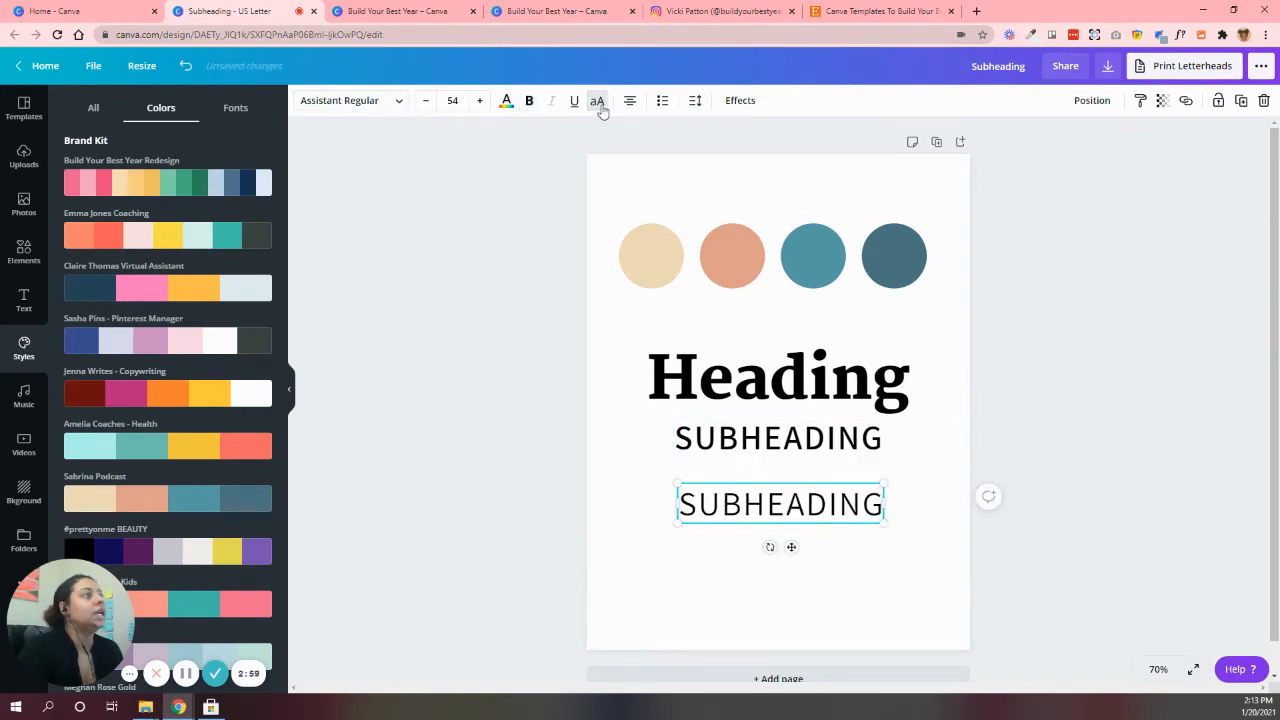
pyautogui.click(599, 103)
# Replace the lower subheading copy's text with "This is the body font"
pyautogui.doubleClick(728, 507)
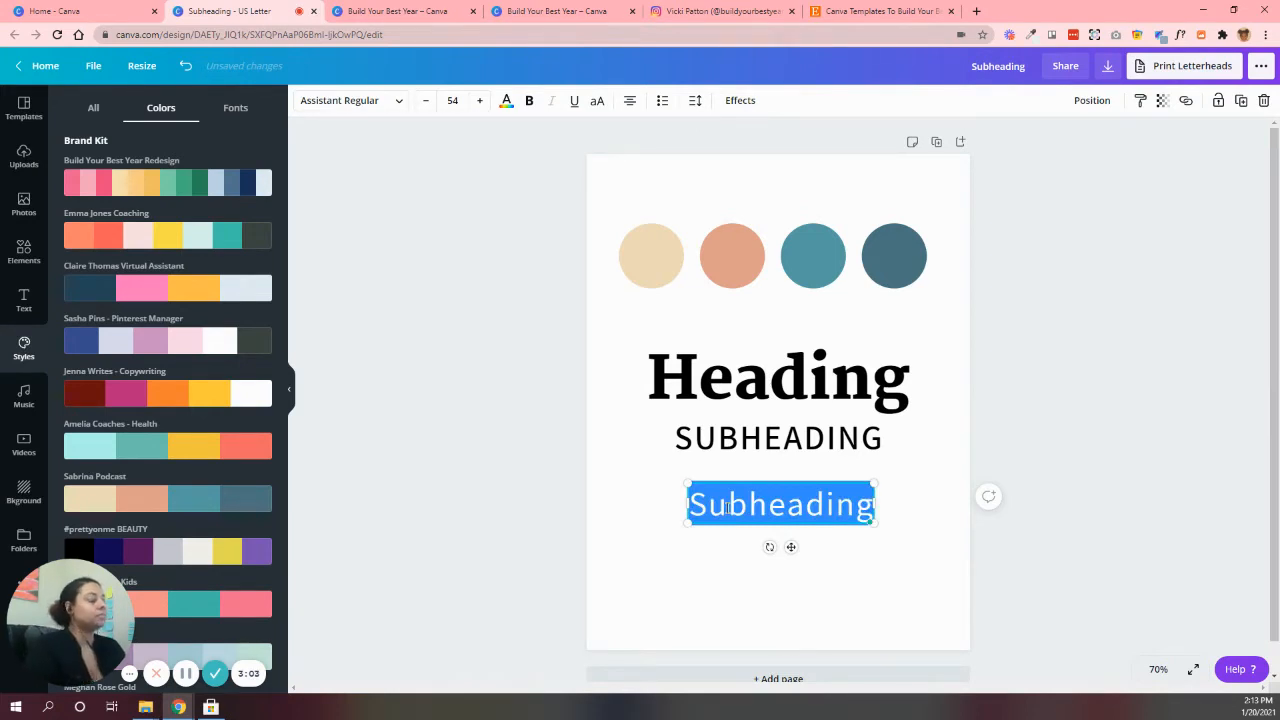
pyautogui.write('T')
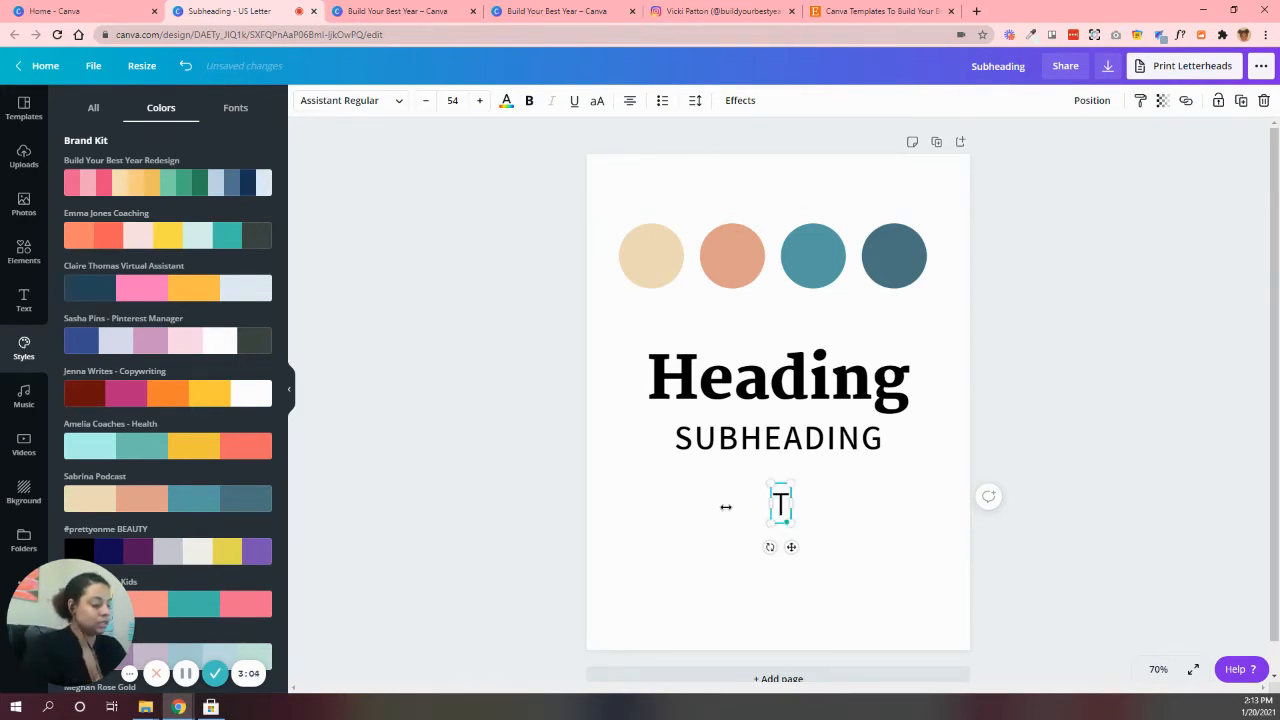
pyautogui.write('his is the bod')
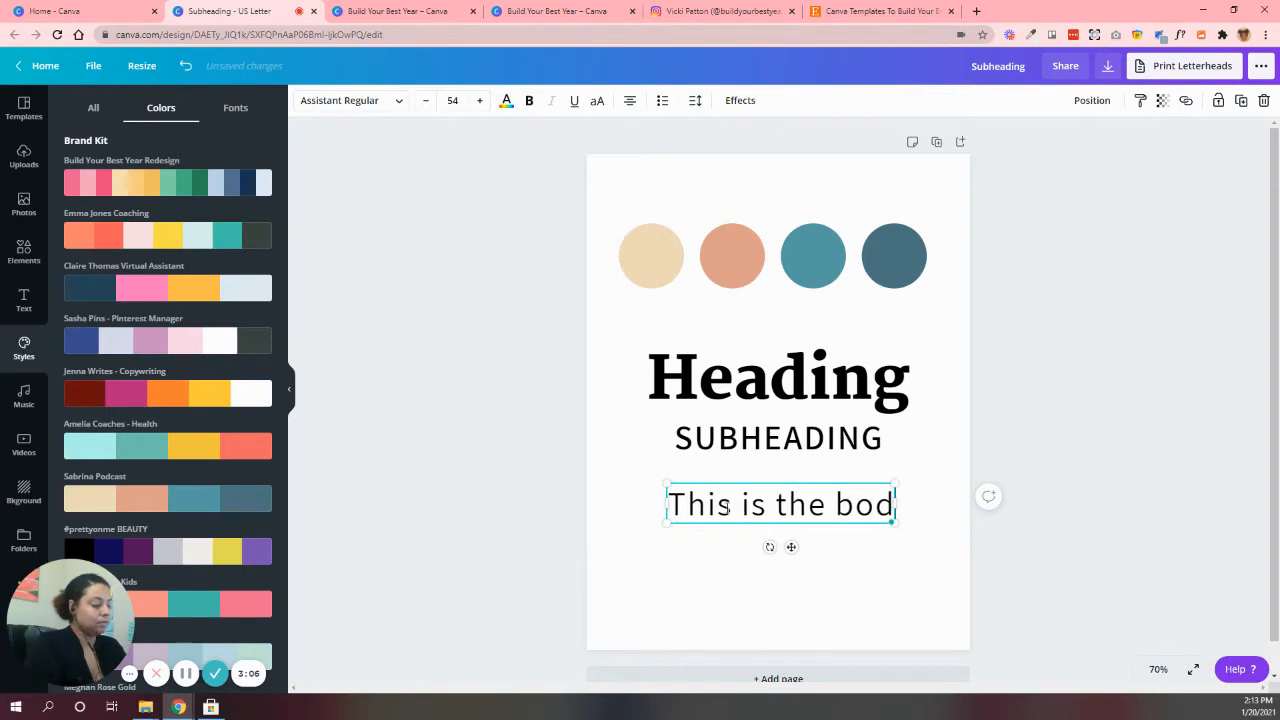
pyautogui.write('y font')
pyautogui.click(1072, 432)
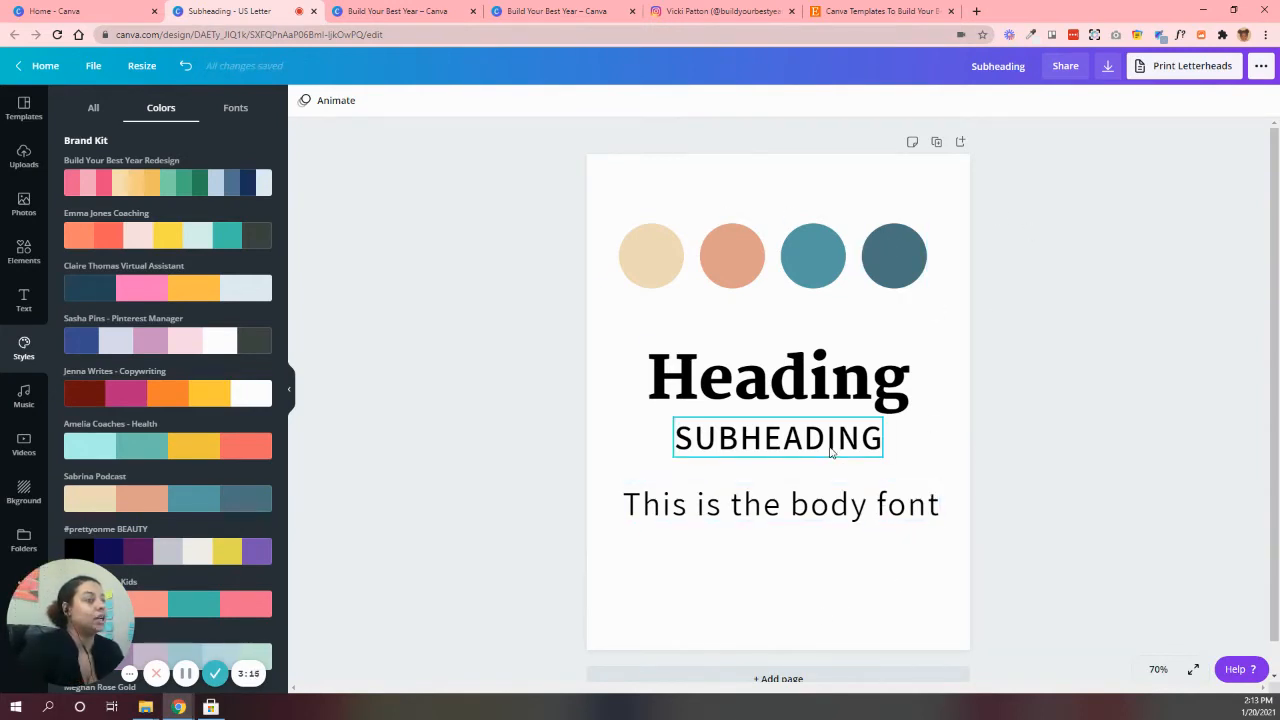
# Add a blank second page and check the Mystic Package Price Guide template as a layout reference
pyautogui.click(822, 678)
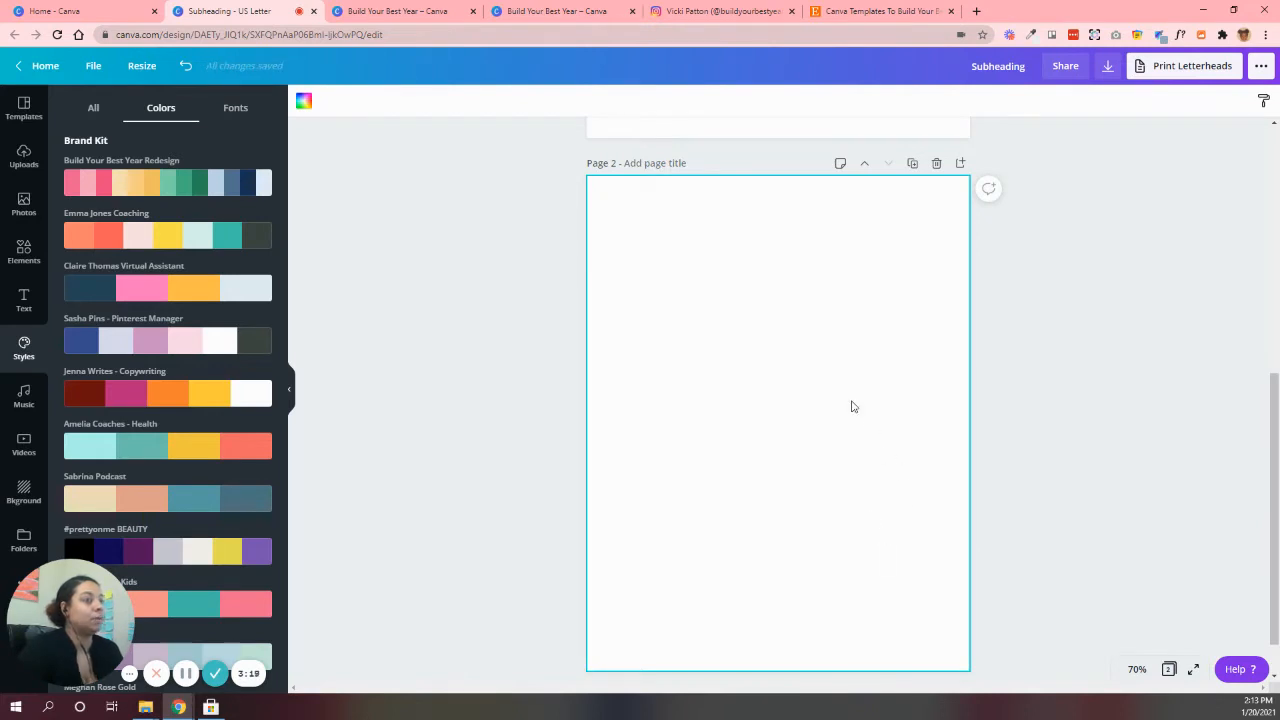
pyautogui.scroll(5, 854, 474)
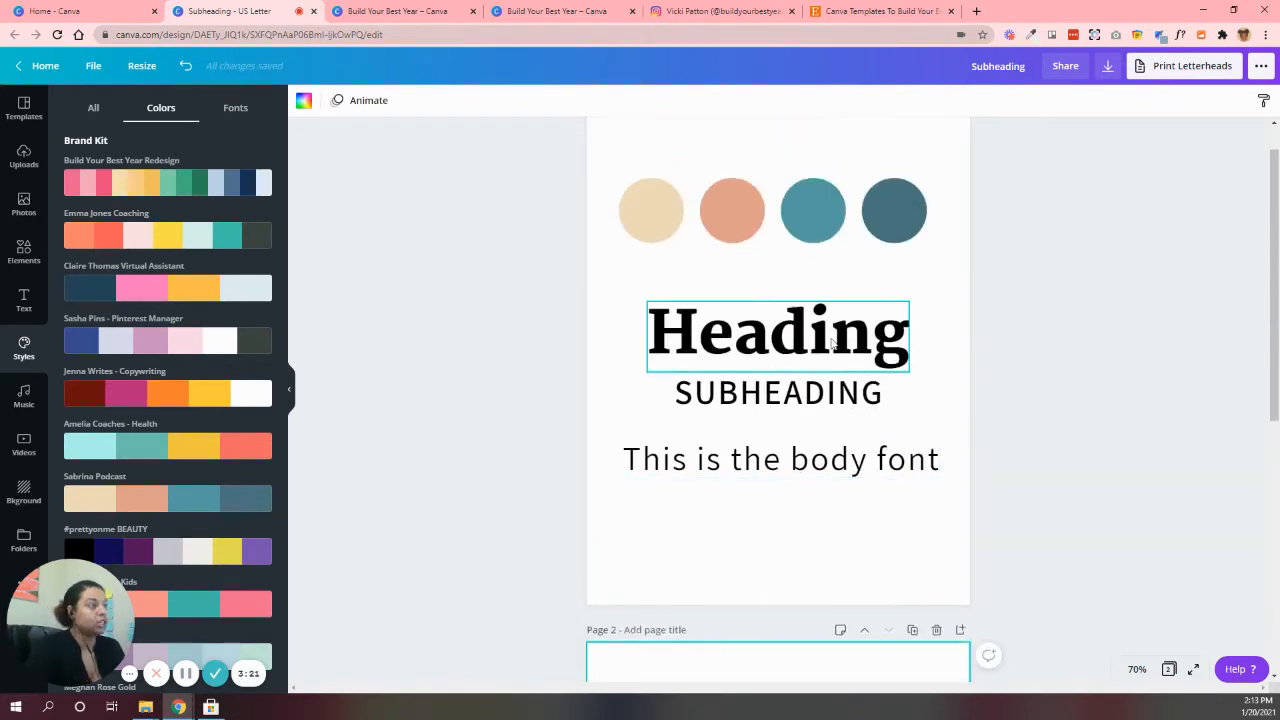
pyautogui.click(831, 343)
pyautogui.click(390, 11)
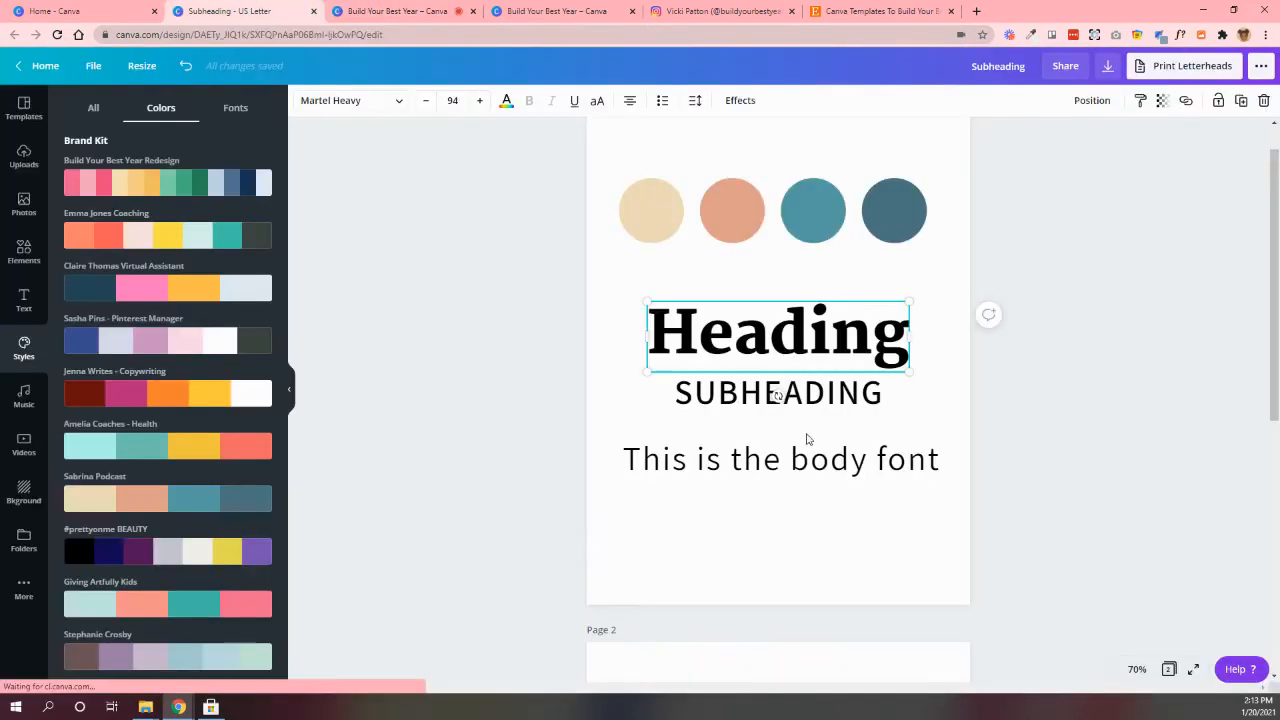
pyautogui.click(228, 11)
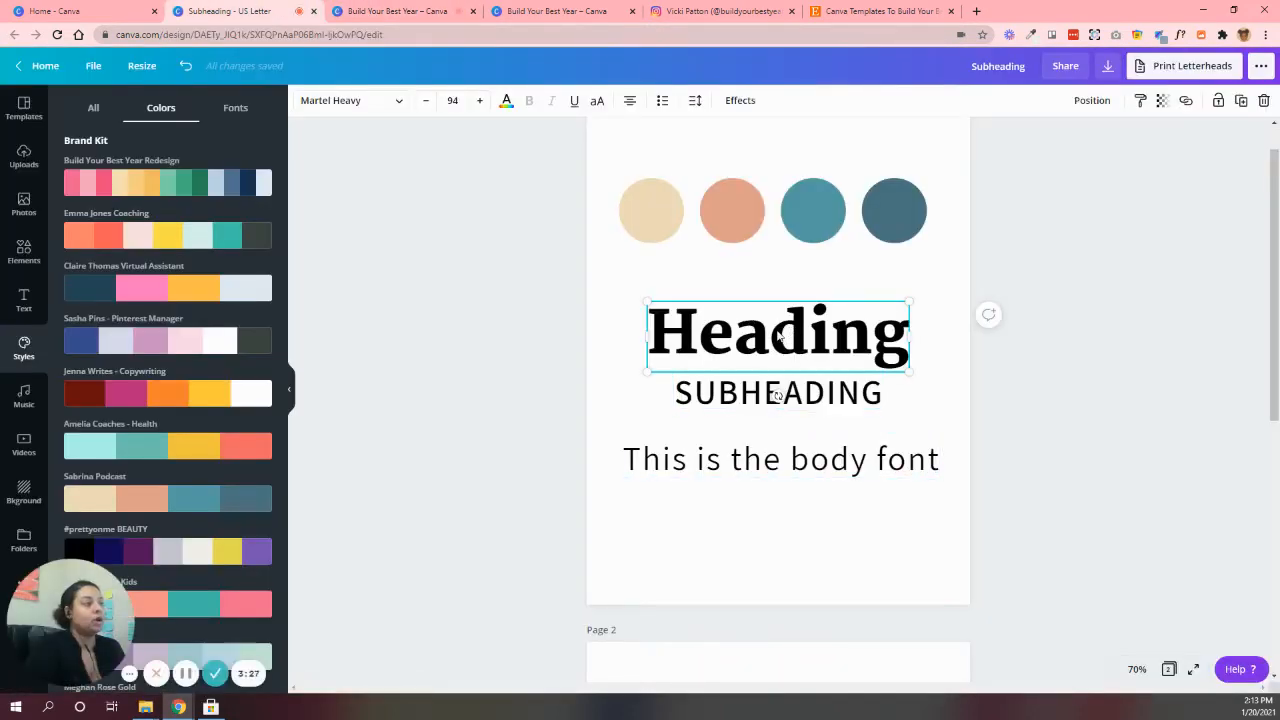
# Try copying the page 1 heading and pasting it onto page 2
pyautogui.click(777, 333)
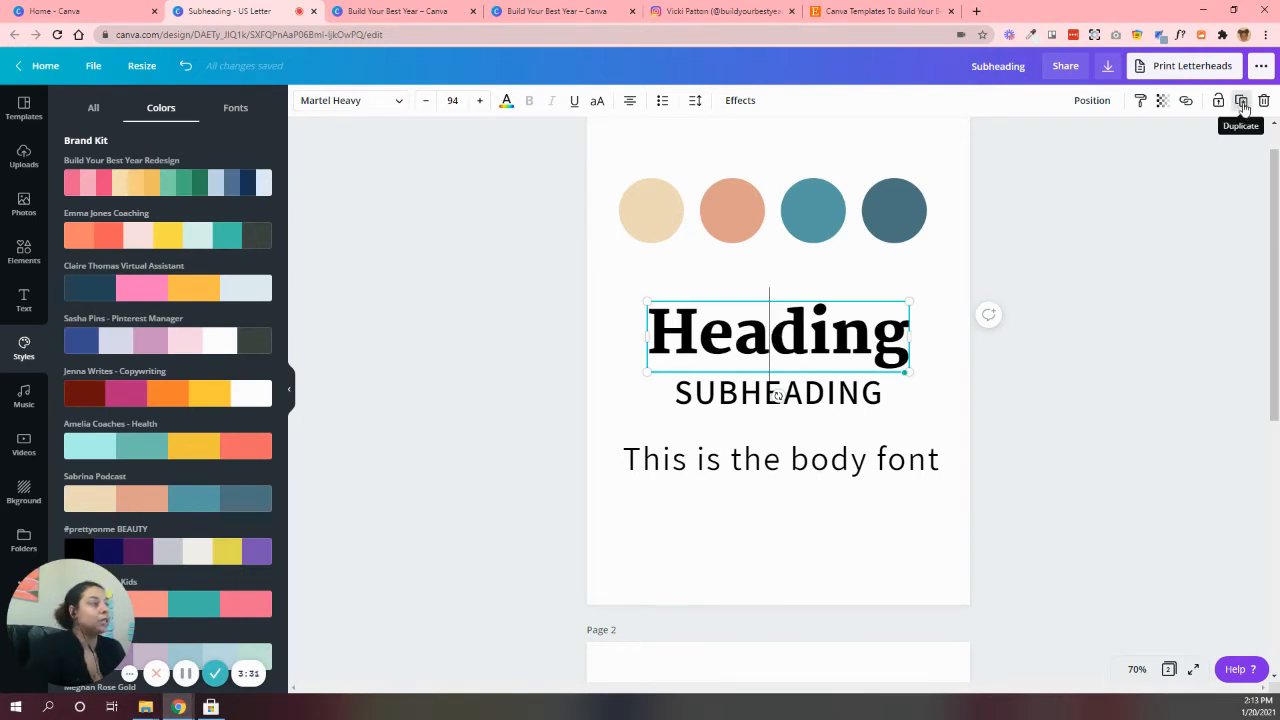
pyautogui.scroll(-4, 780, 430)
pyautogui.click(773, 454)
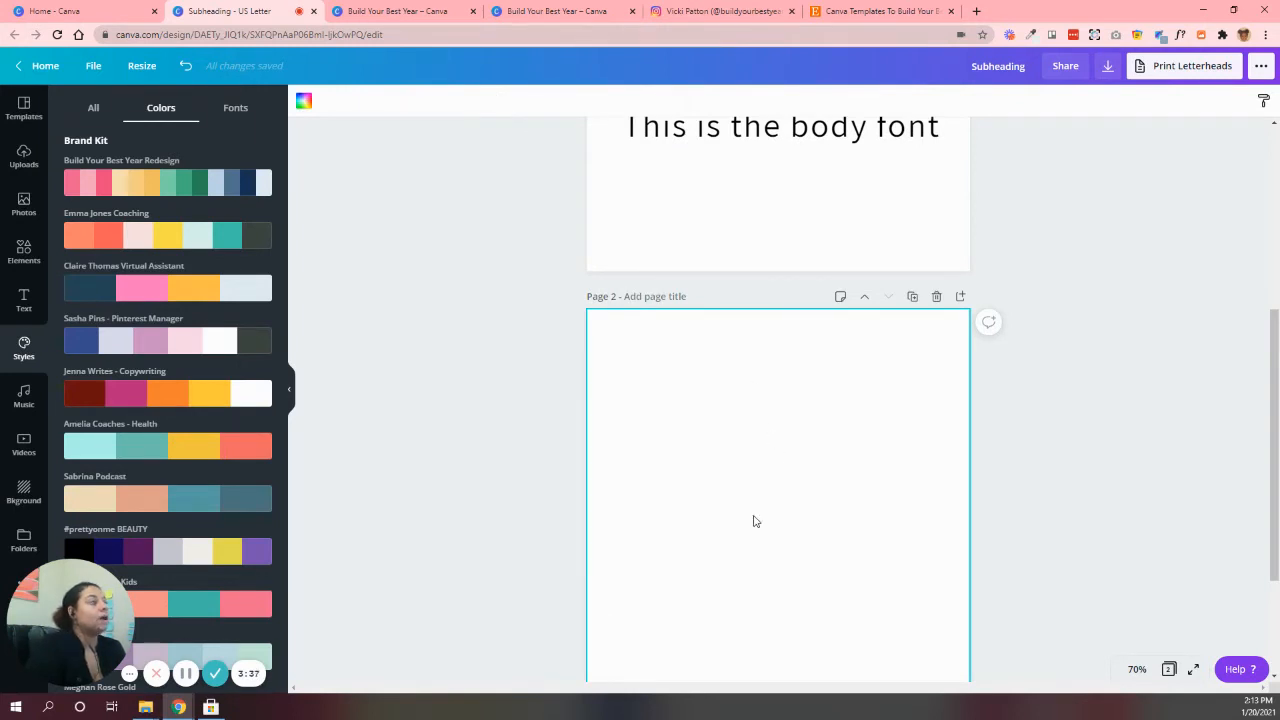
pyautogui.scroll(3, 755, 521)
pyautogui.click(786, 343)
pyautogui.scroll(-2, 783, 389)
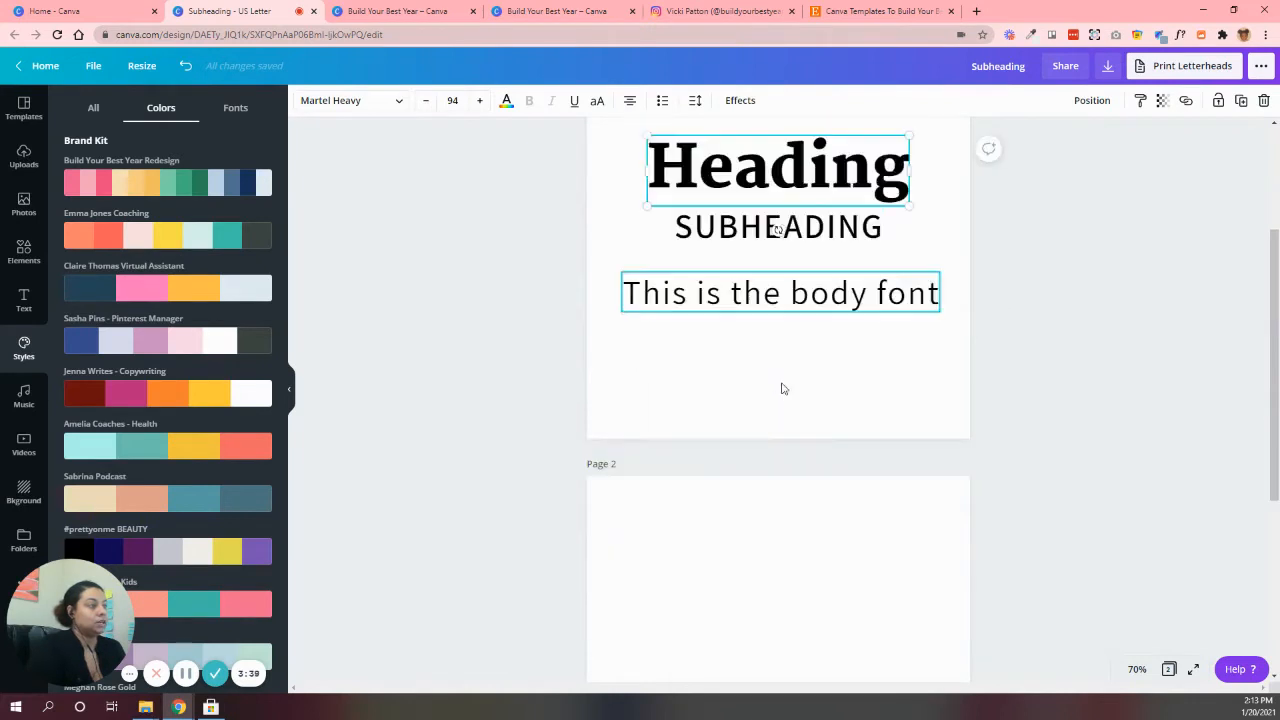
pyautogui.scroll(-2, 783, 389)
pyautogui.hotkey('ctrl', 'v')
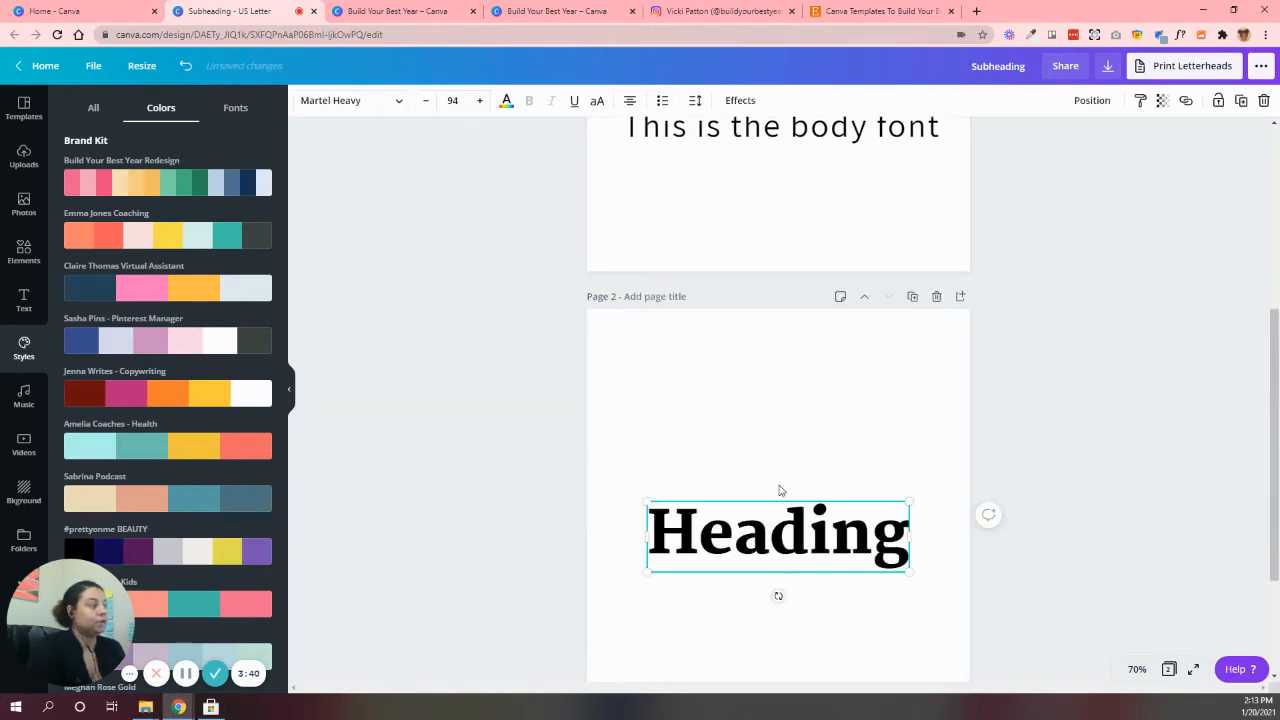
# Duplicate the page 1 heading and move the copy to the upper part of page 2
pyautogui.scroll(5, 765, 420)
pyautogui.click(753, 405)
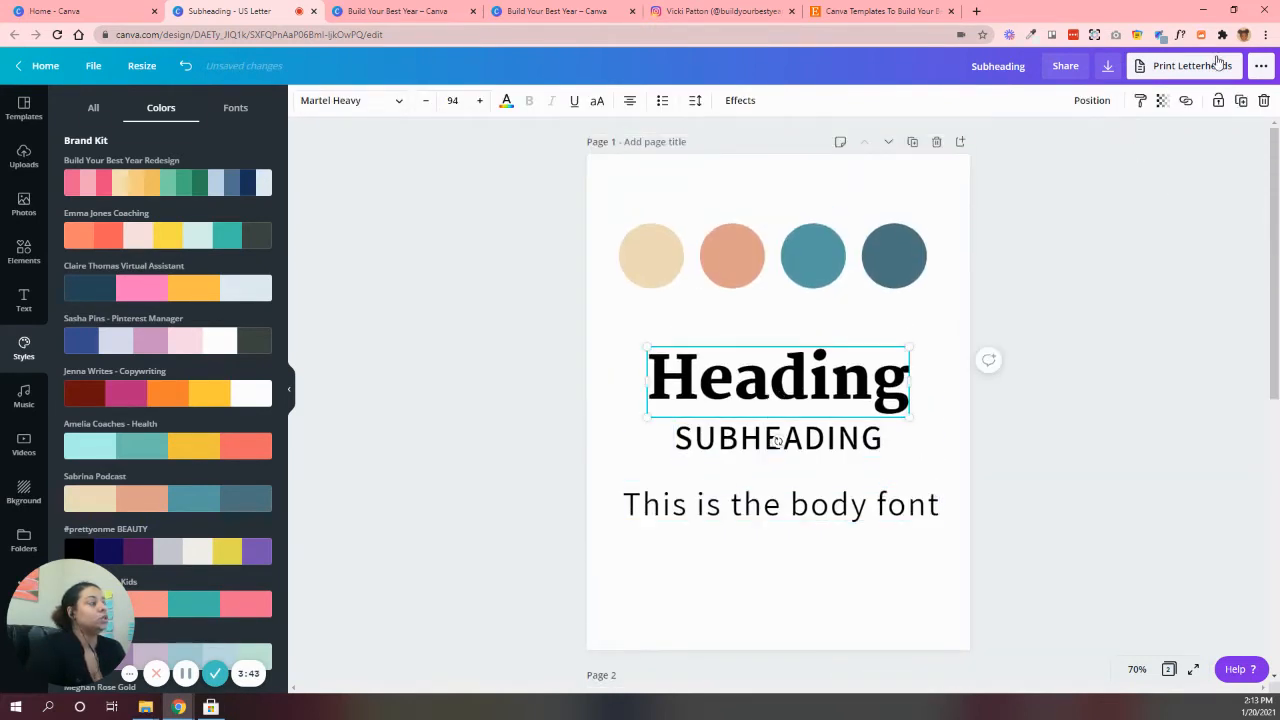
pyautogui.click(1241, 100)
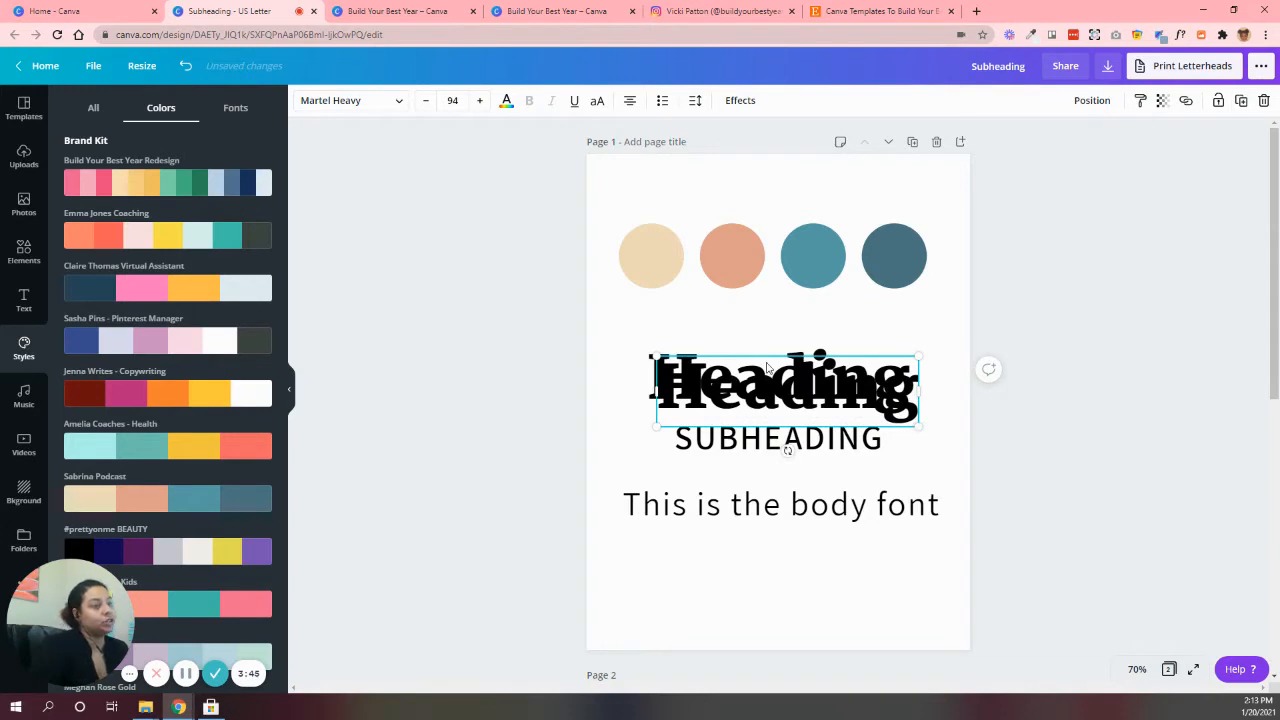
pyautogui.scroll(-3, 760, 400)
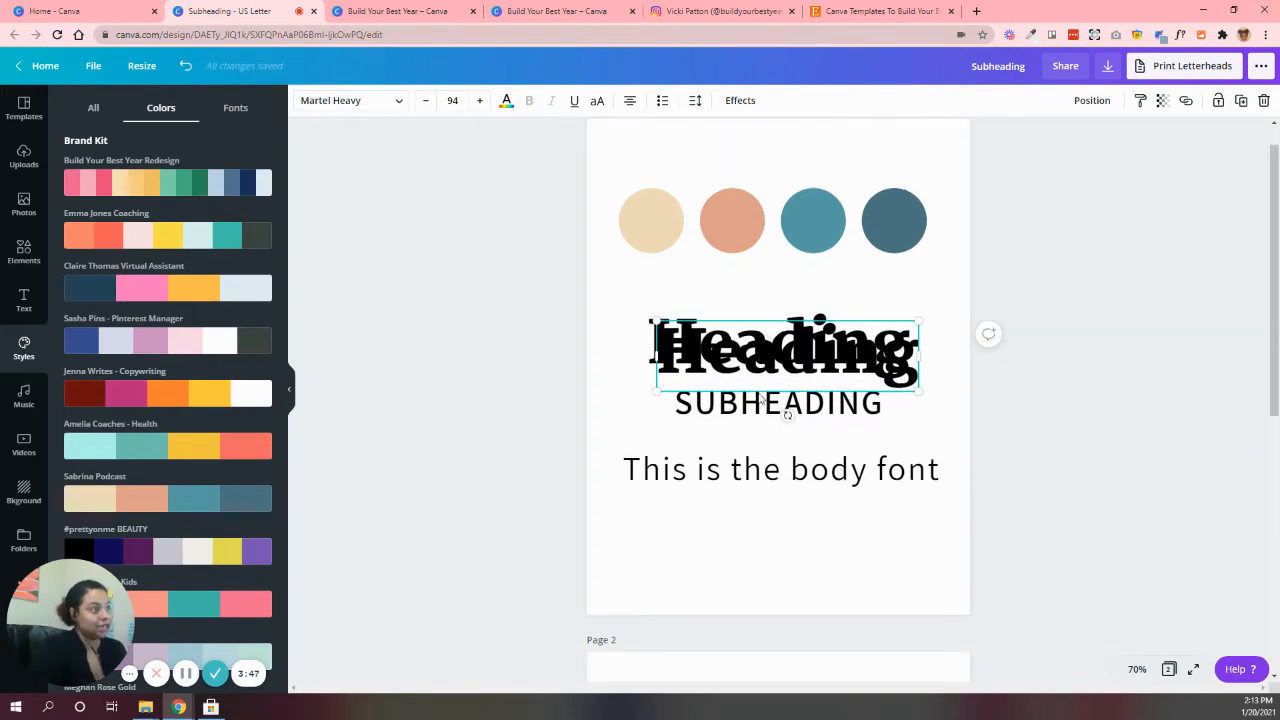
pyautogui.moveTo(765, 280); pyautogui.dragTo(749, 633)
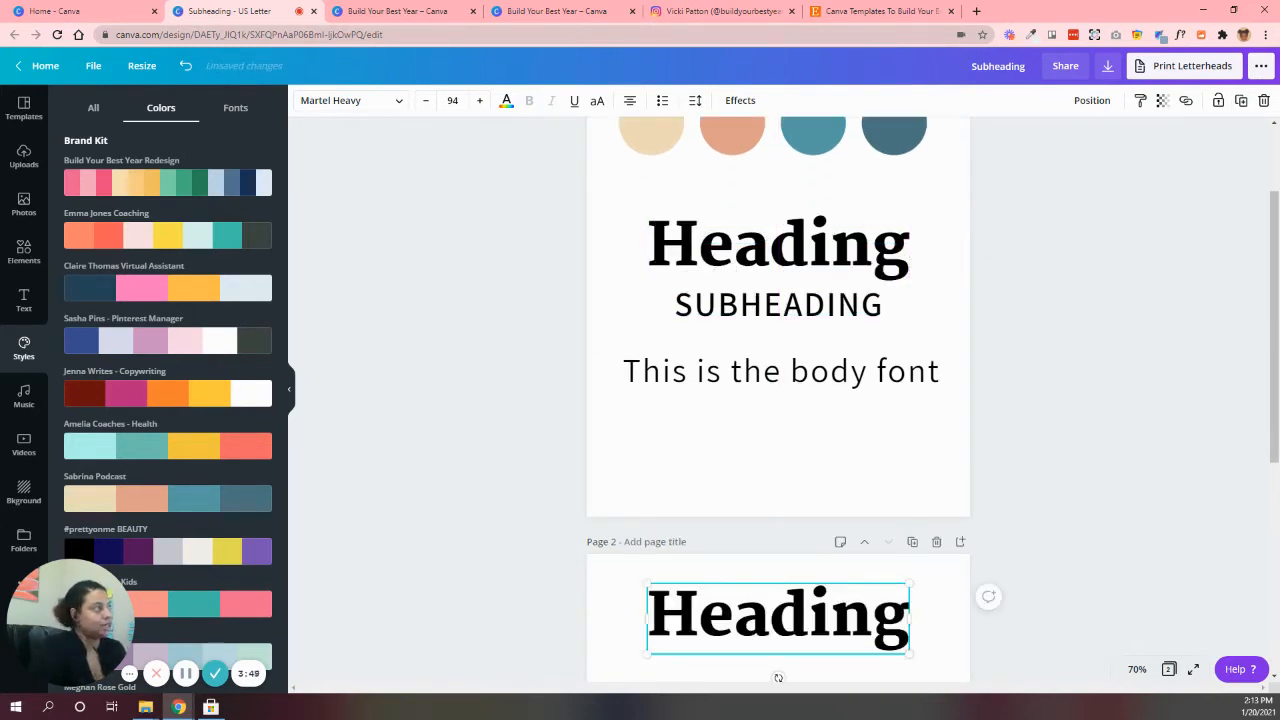
pyautogui.scroll(-3, 900, 580)
pyautogui.moveTo(837, 518); pyautogui.dragTo(829, 368)
# Change the page 2 heading's text to "Packages" and make it all uppercase
pyautogui.doubleClick(835, 380)
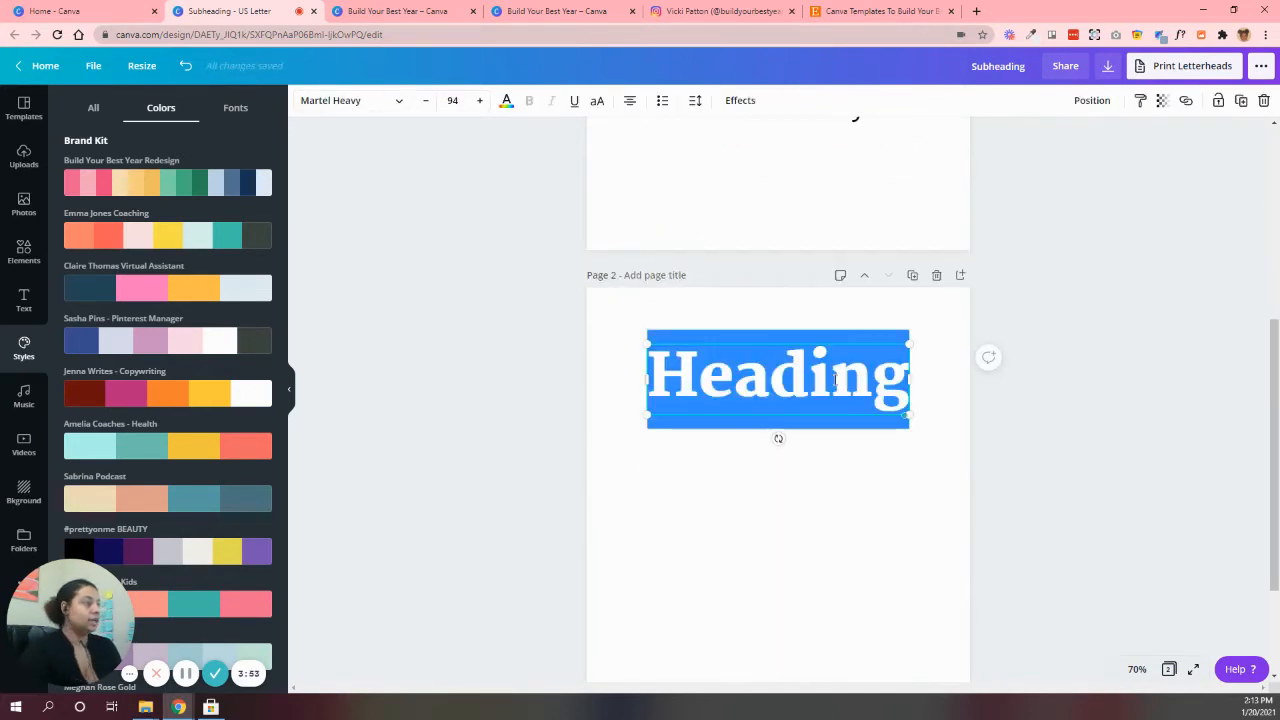
pyautogui.write('Packages')
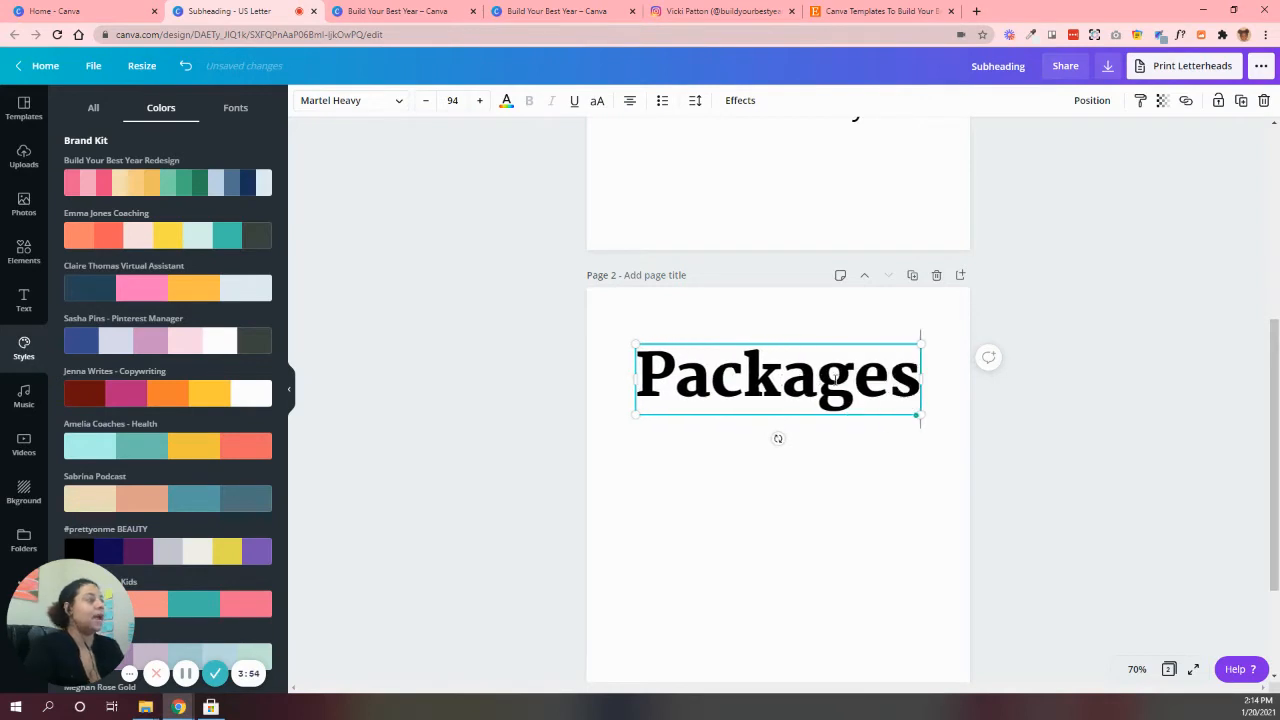
pyautogui.doubleClick(835, 380)
pyautogui.click(596, 101)
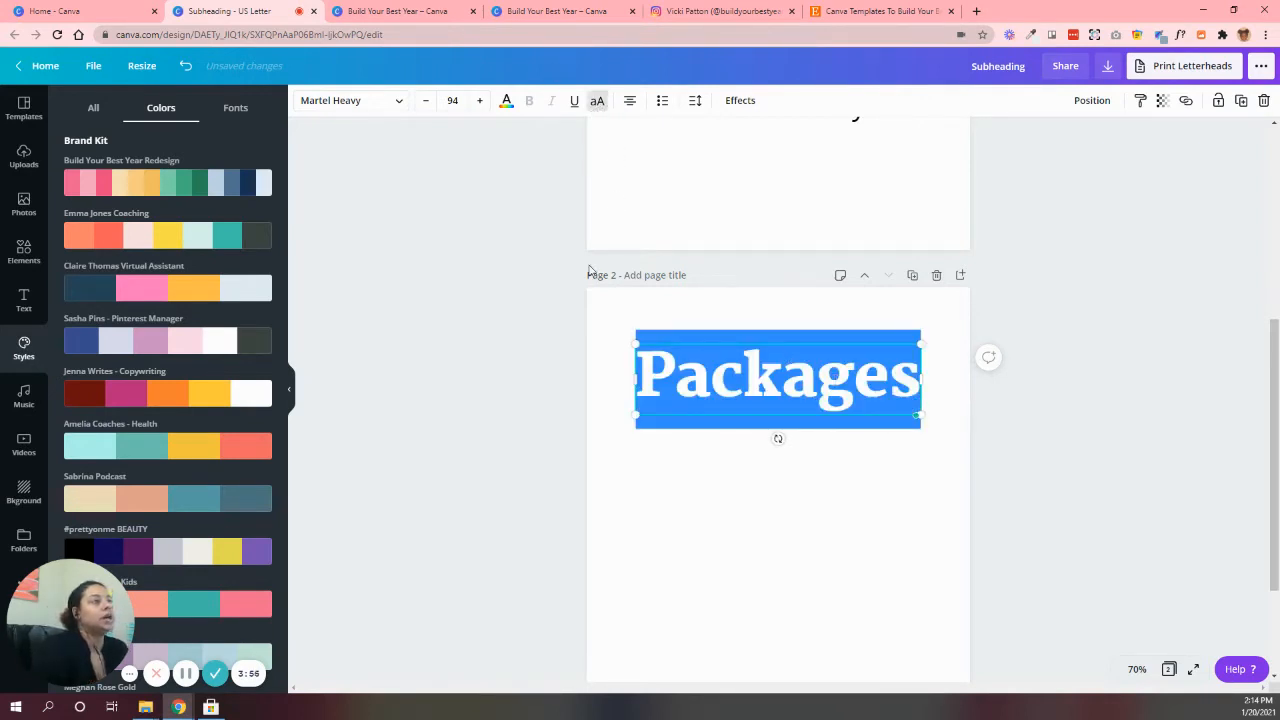
# Scale the PACKAGES title down and set its font size to 55
pyautogui.moveTo(954, 418); pyautogui.dragTo(790, 402)
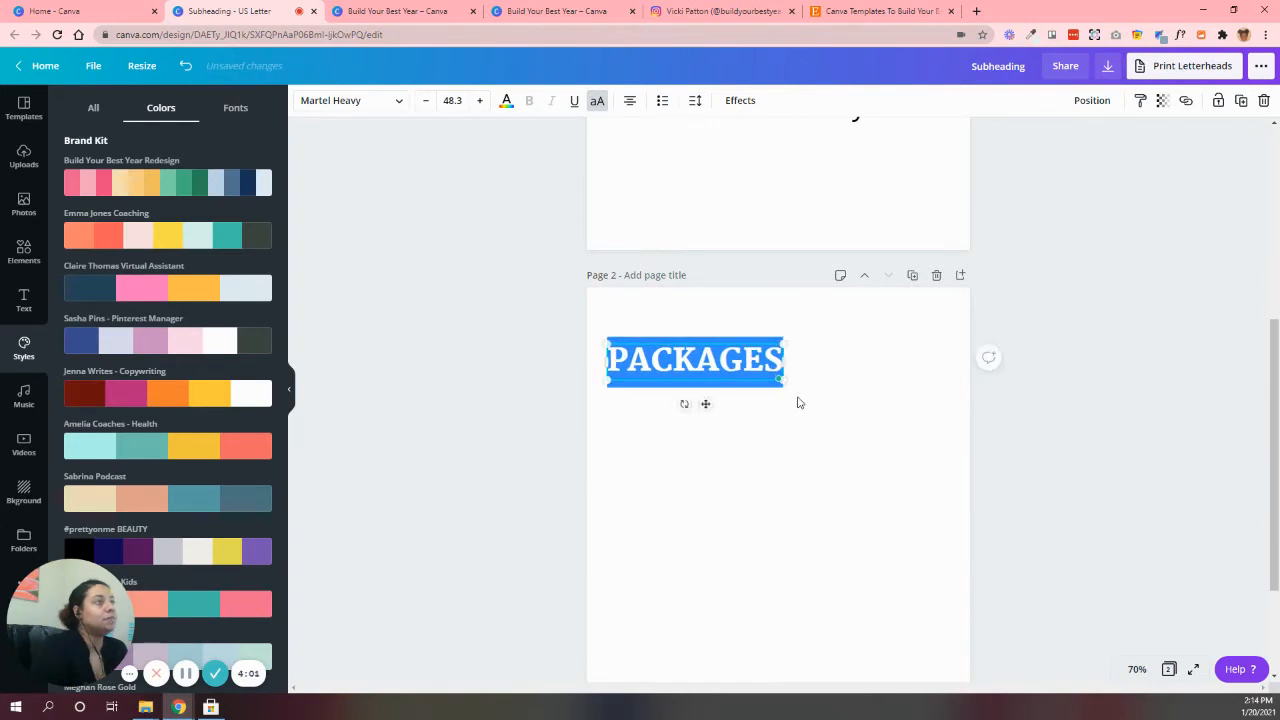
pyautogui.click(453, 101)
pyautogui.click(453, 101)
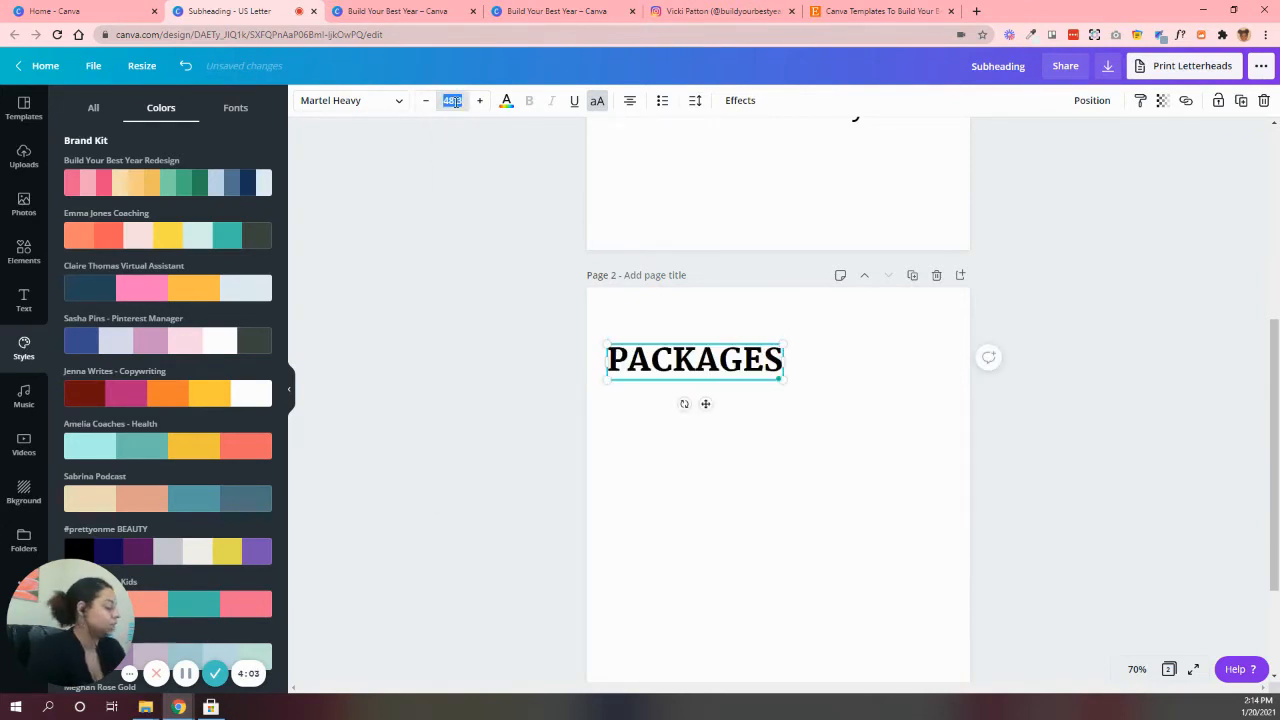
pyautogui.write('55')
pyautogui.press('Return')
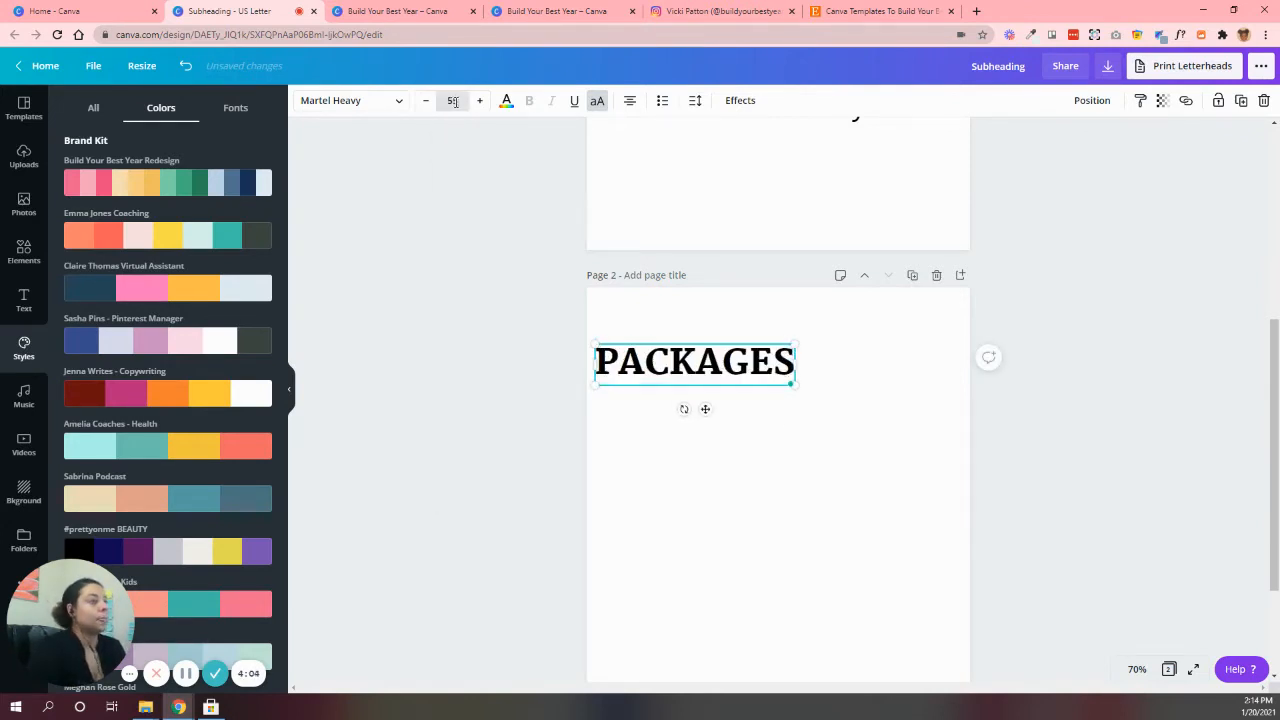
# Move the PACKAGES title closer to the top of page 2 and align it to the page's horizontal center
pyautogui.click(826, 498)
pyautogui.moveTo(787, 379); pyautogui.dragTo(815, 371)
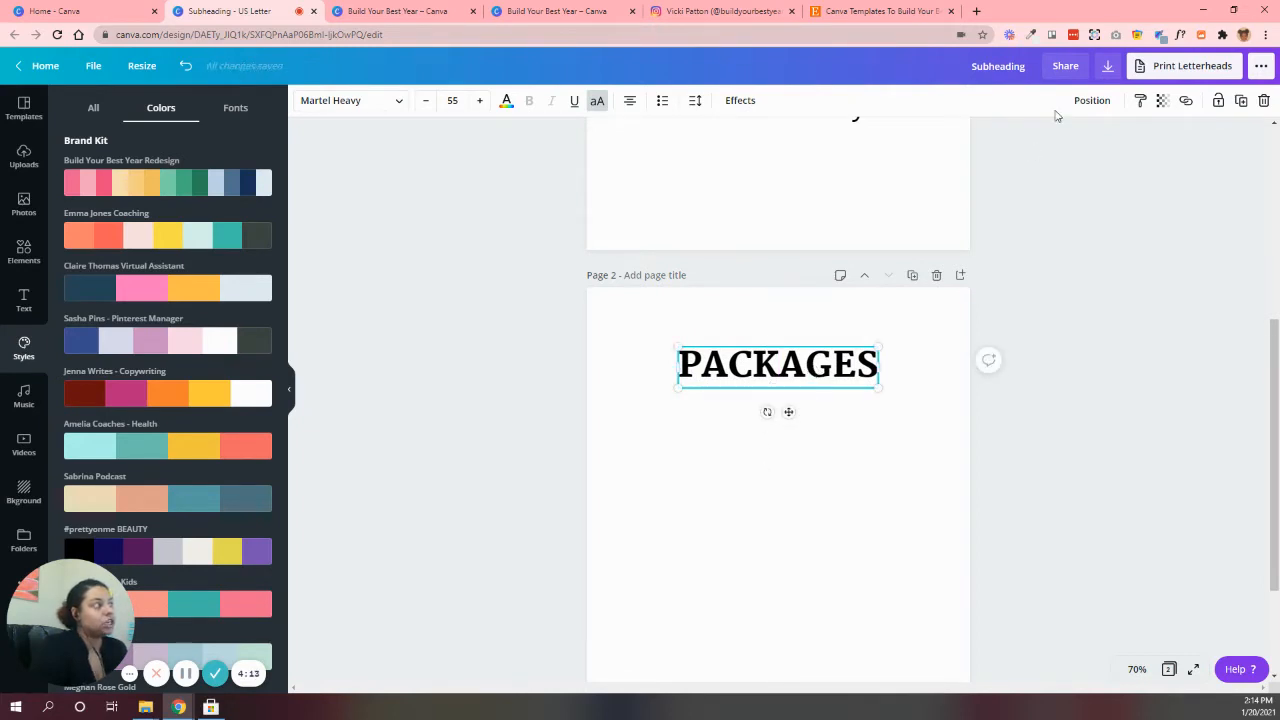
pyautogui.moveTo(840, 373); pyautogui.dragTo(763, 342)
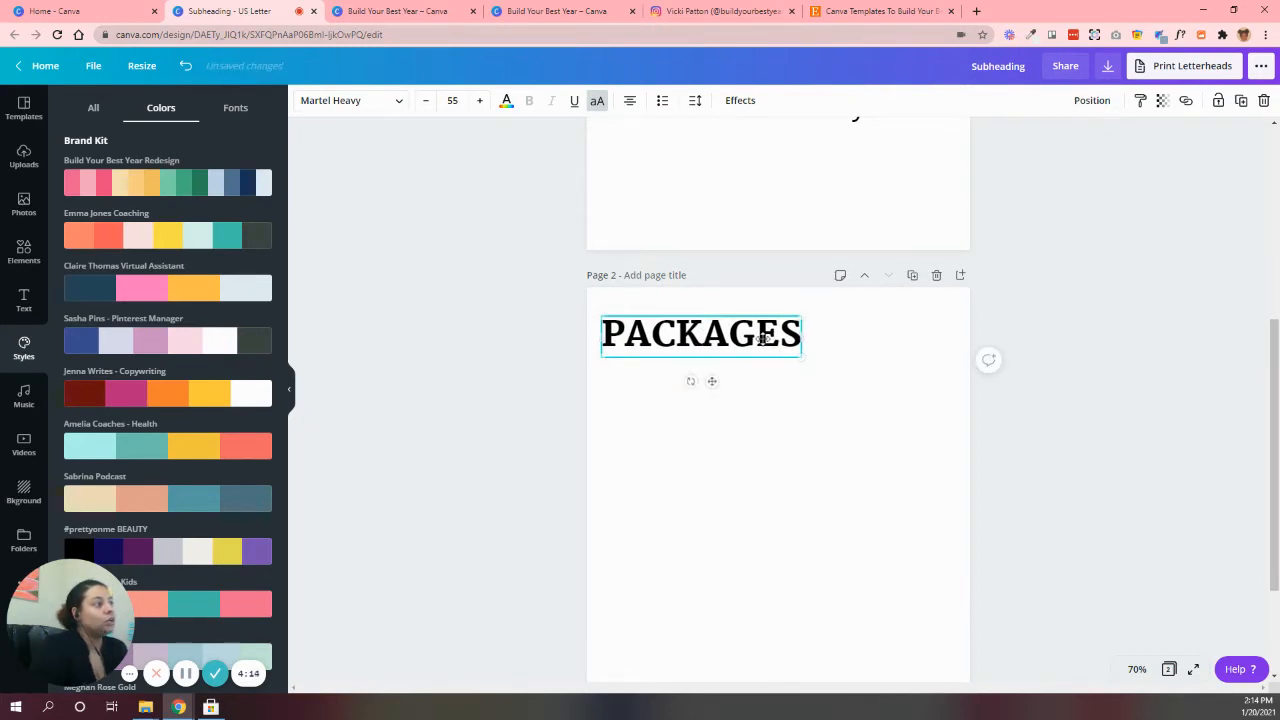
pyautogui.click(1092, 100)
pyautogui.click(1036, 222)
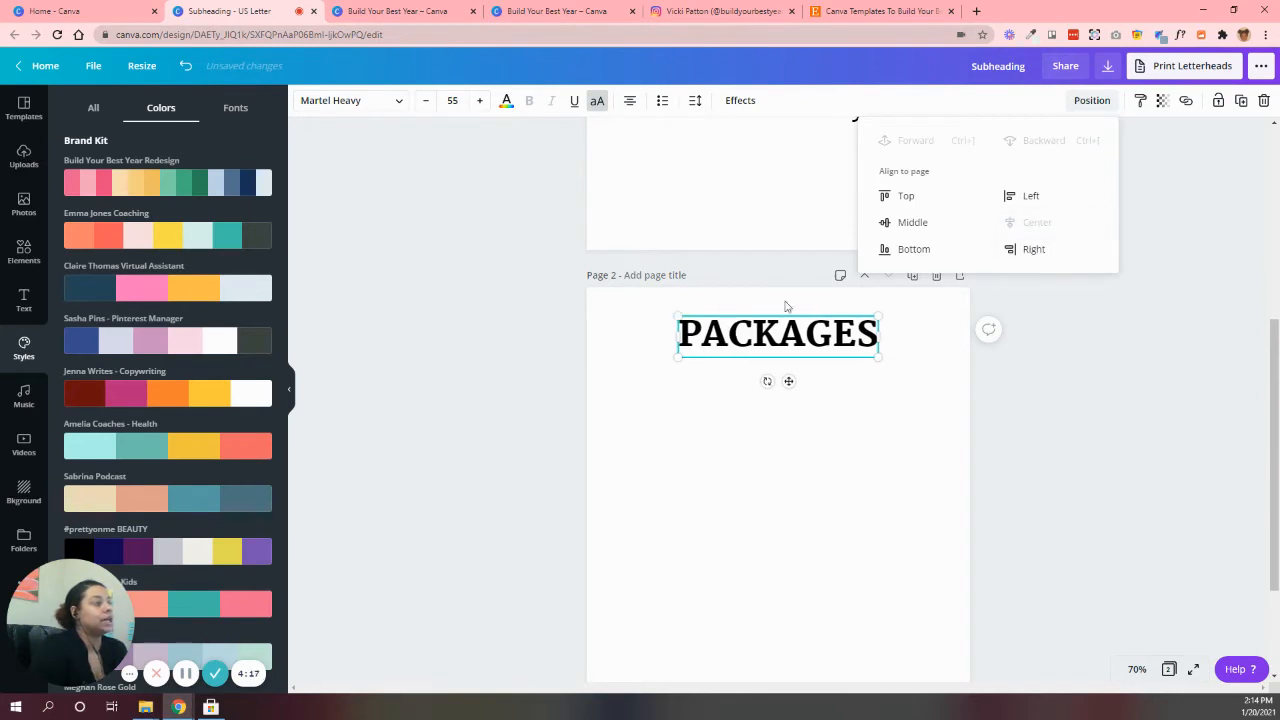
# Color the PACKAGES title with the document's slate blue and bring up the Mystic Package Price Guide template for reference
pyautogui.click(506, 100)
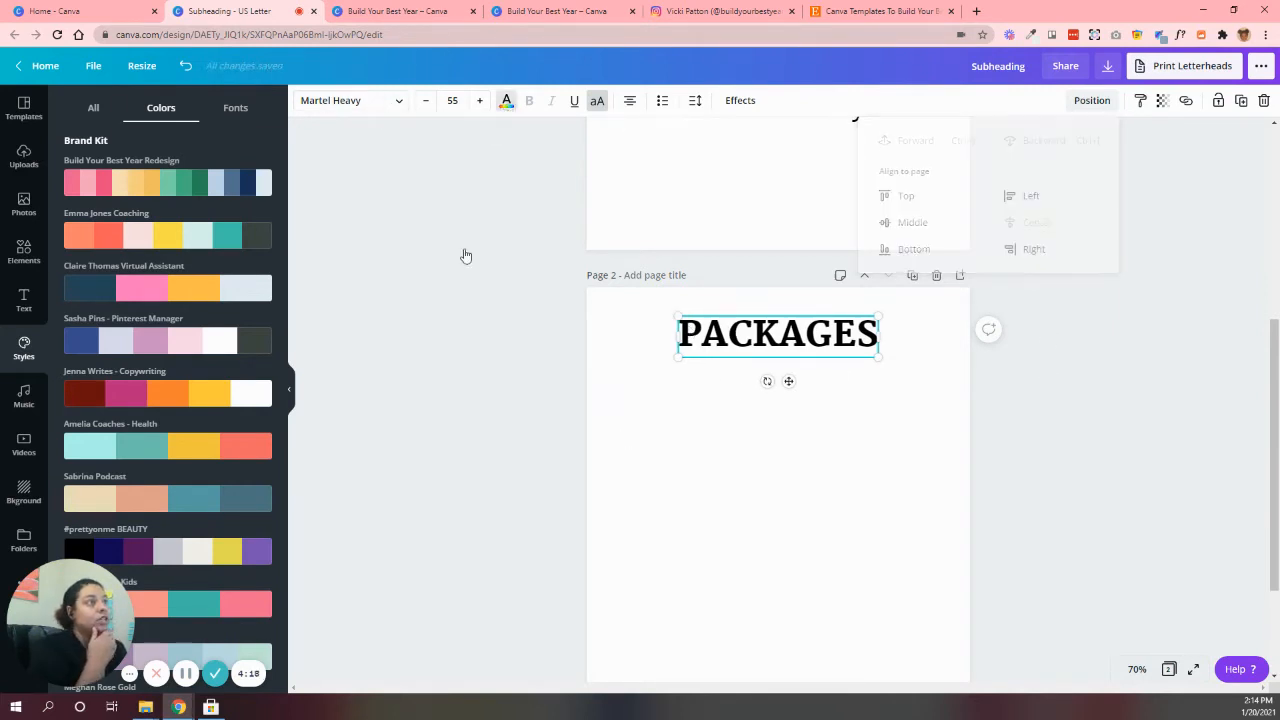
pyautogui.click(113, 233)
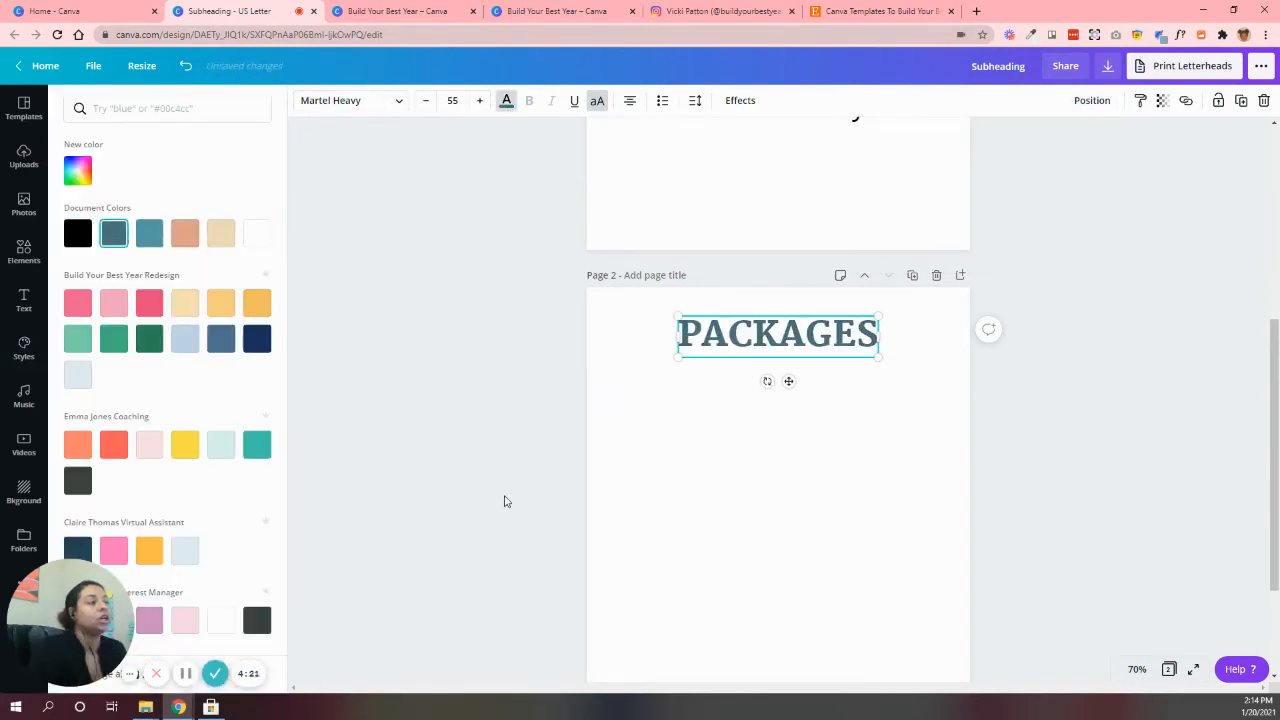
pyautogui.click(716, 489)
pyautogui.click(397, 11)
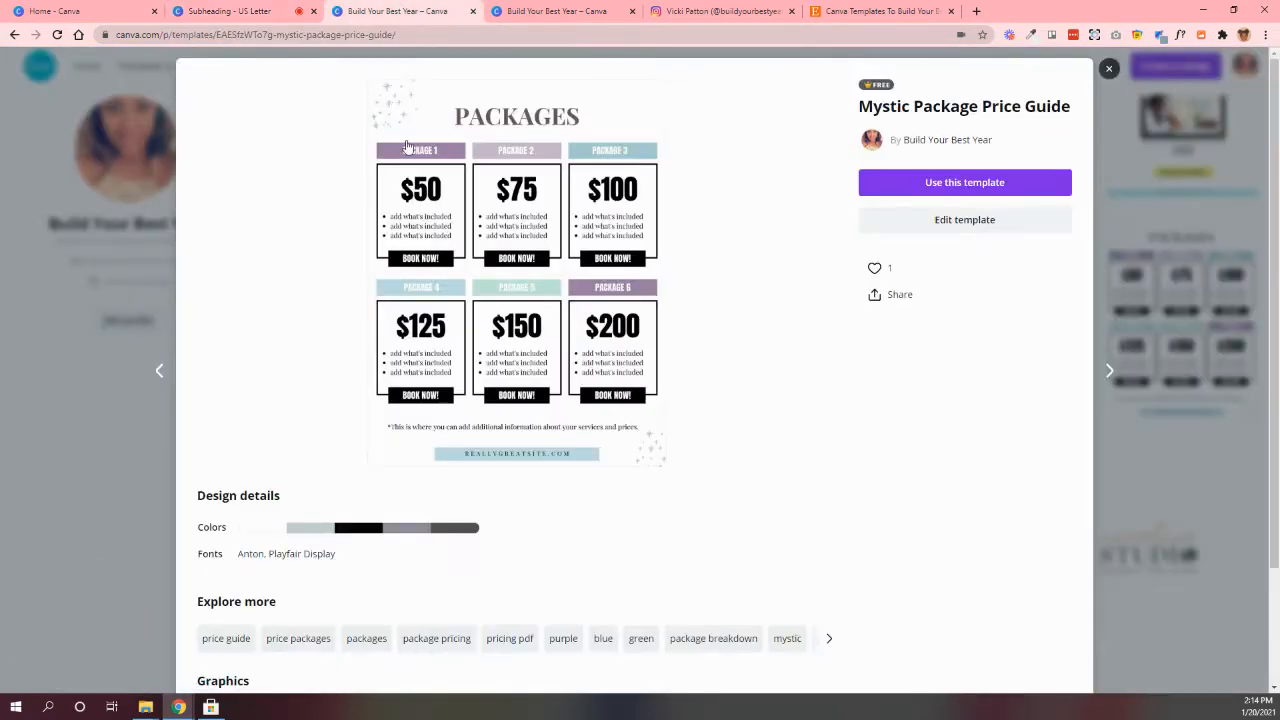
# Return to the US Letter design and bring up the elements library
pyautogui.click(264, 16)
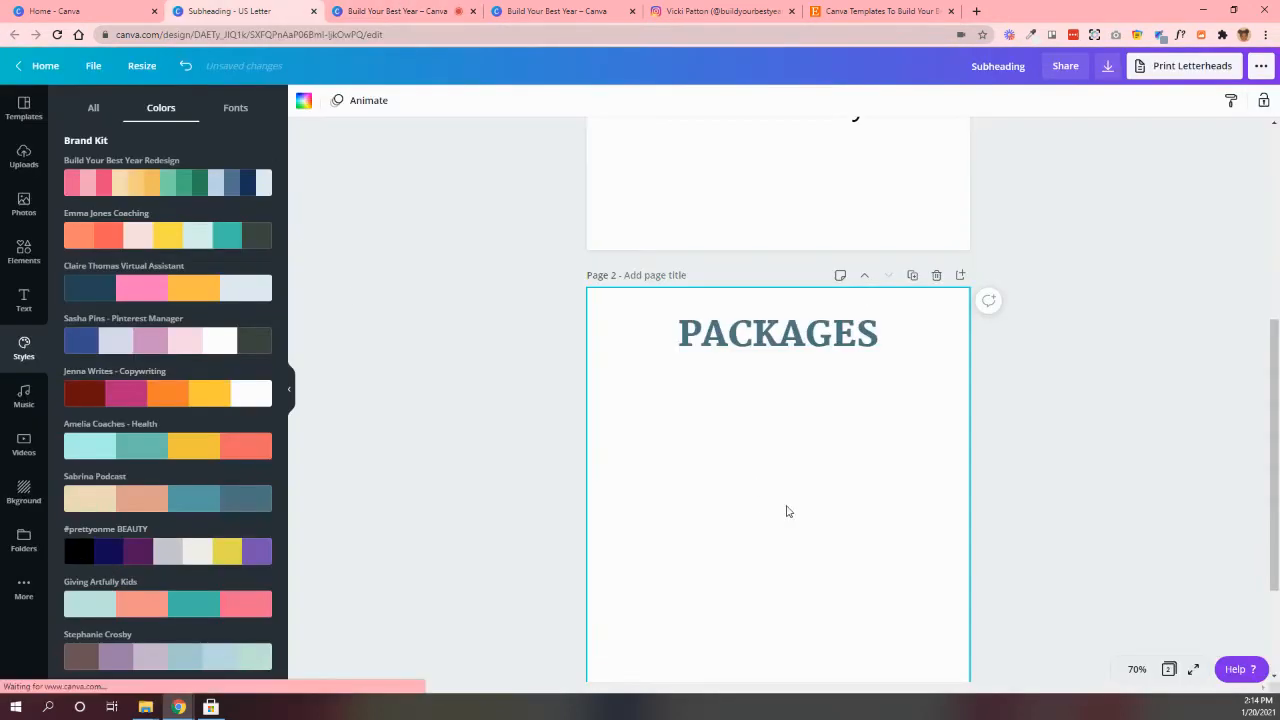
pyautogui.click(24, 250)
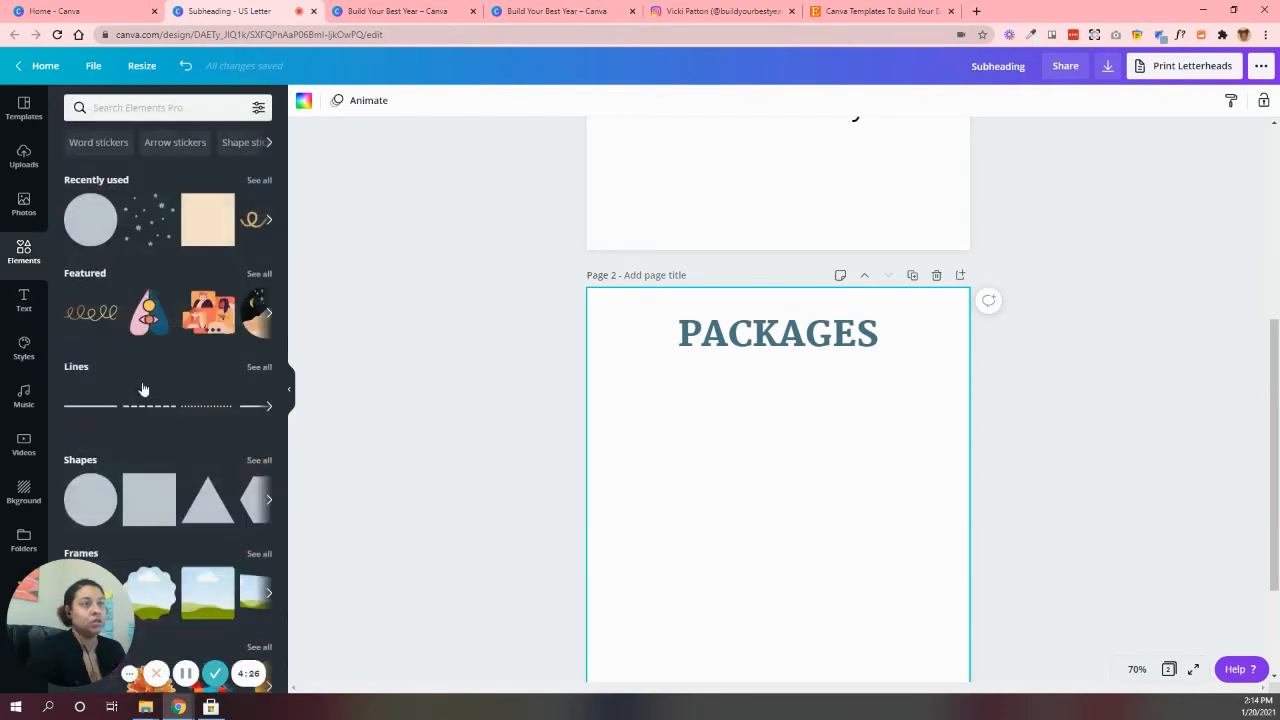
pyautogui.click(207, 220)
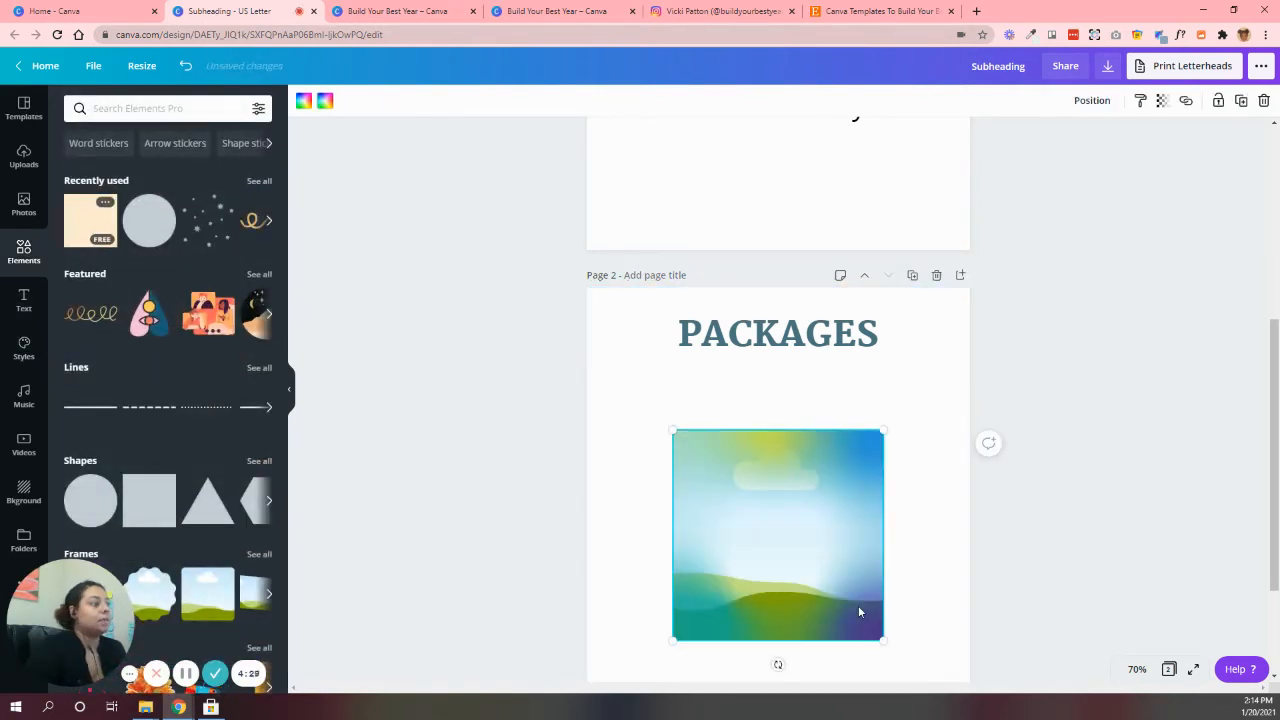
pyautogui.click(1264, 101)
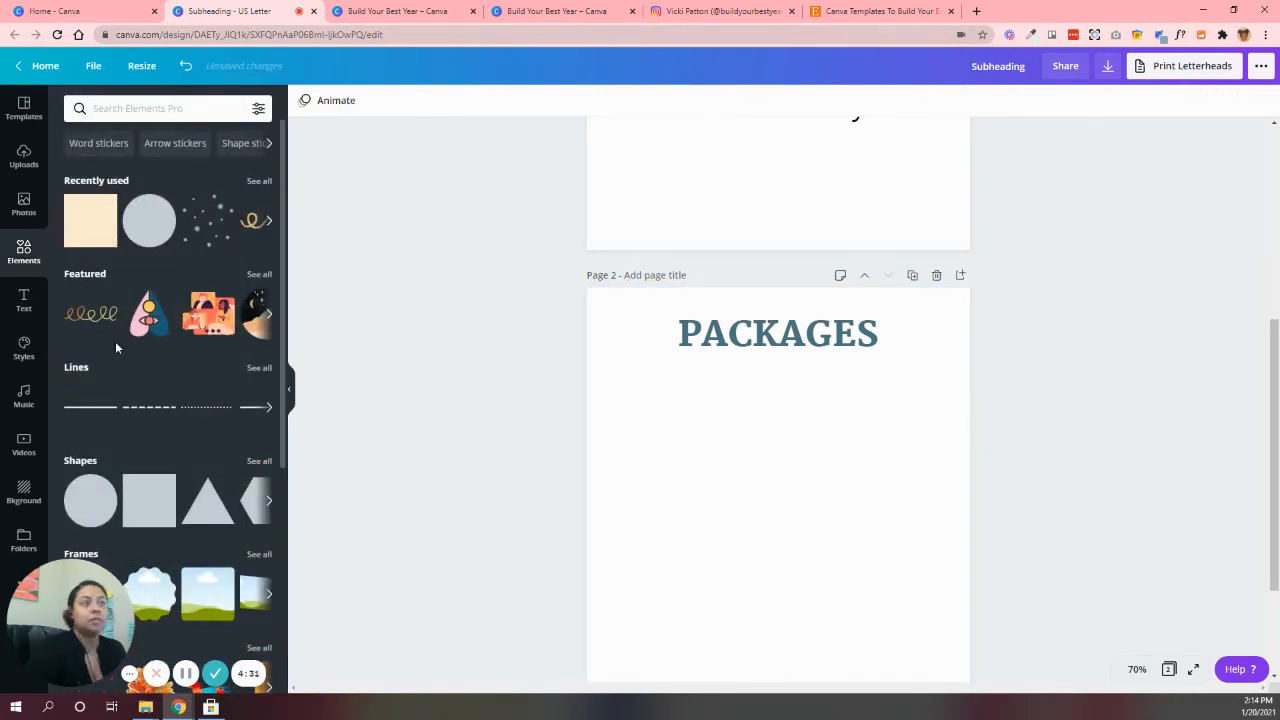
pyautogui.click(82, 224)
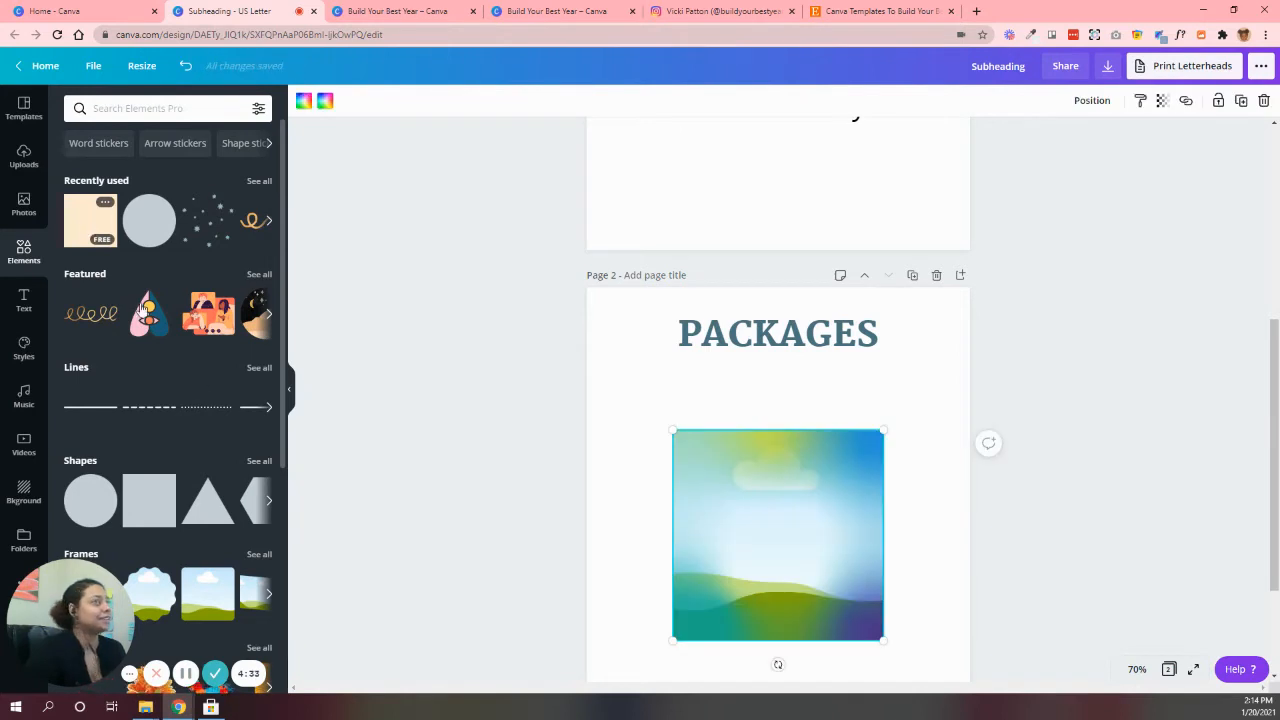
pyautogui.click(1264, 101)
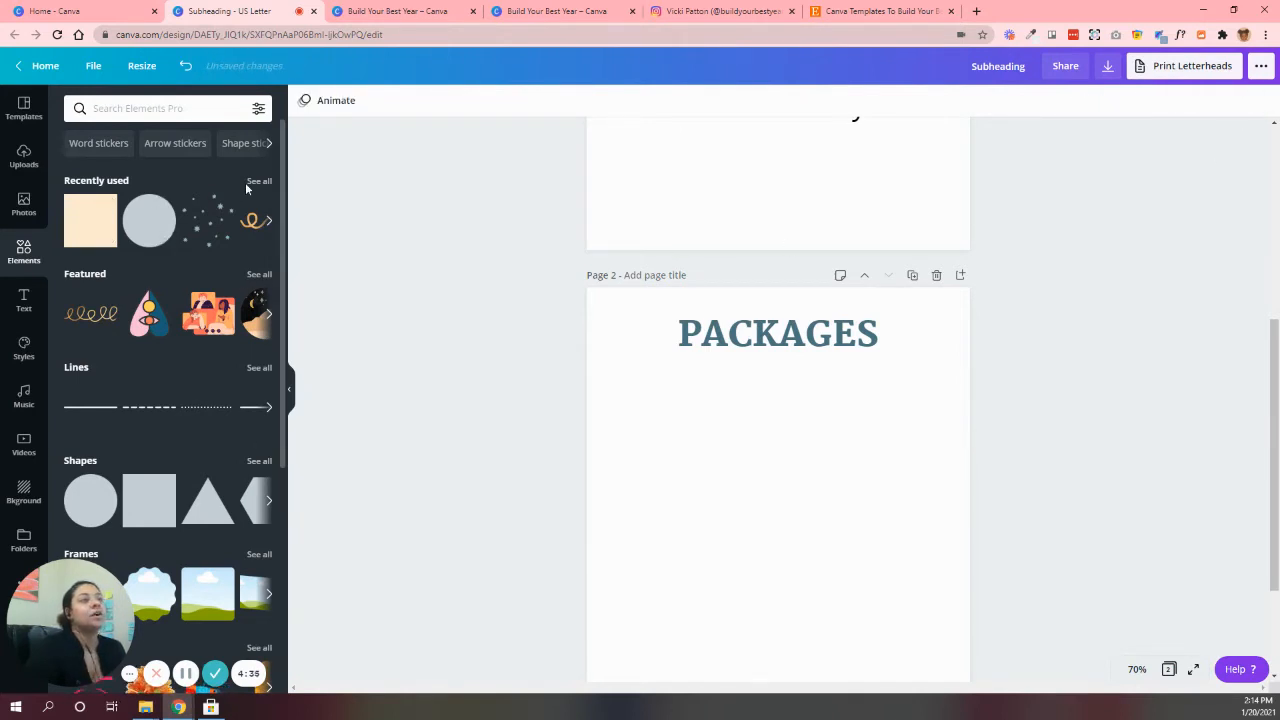
# Add a square shape to page 2 and reshape it into a thin horizontal bar below the left part of the PACKAGES title
pyautogui.click(148, 500)
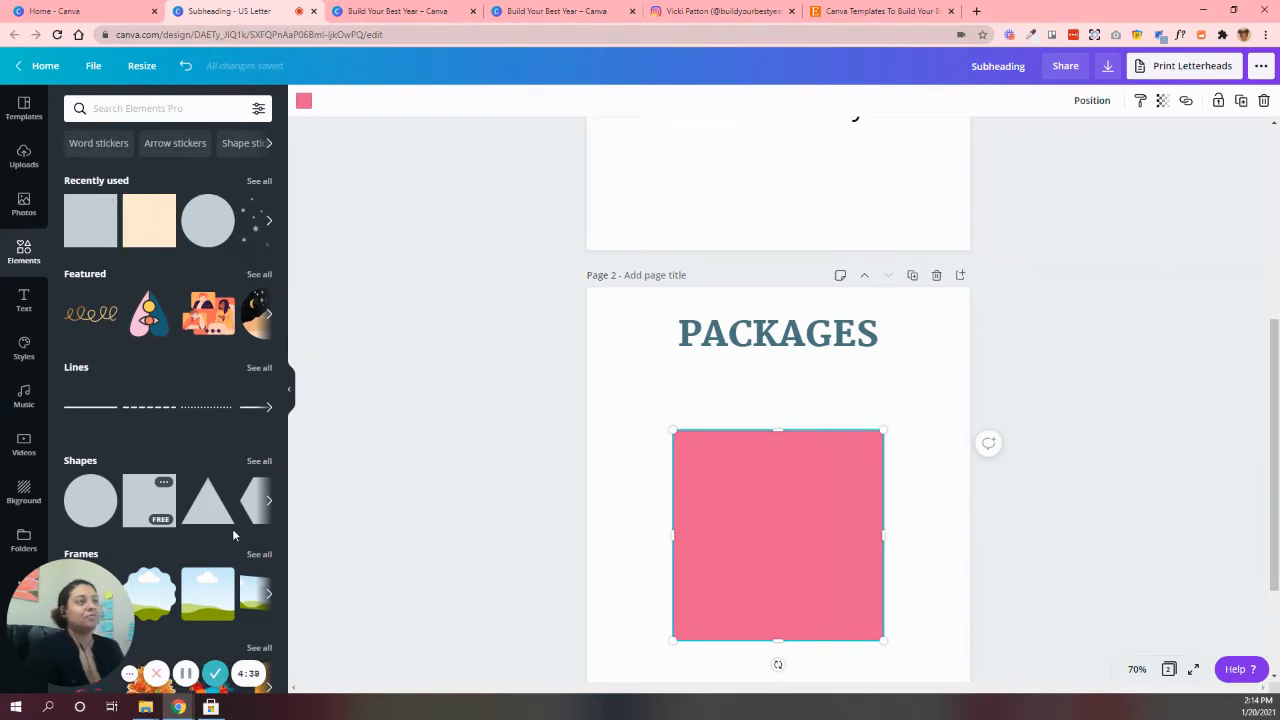
pyautogui.moveTo(775, 637); pyautogui.dragTo(798, 443)
pyautogui.click(1026, 436)
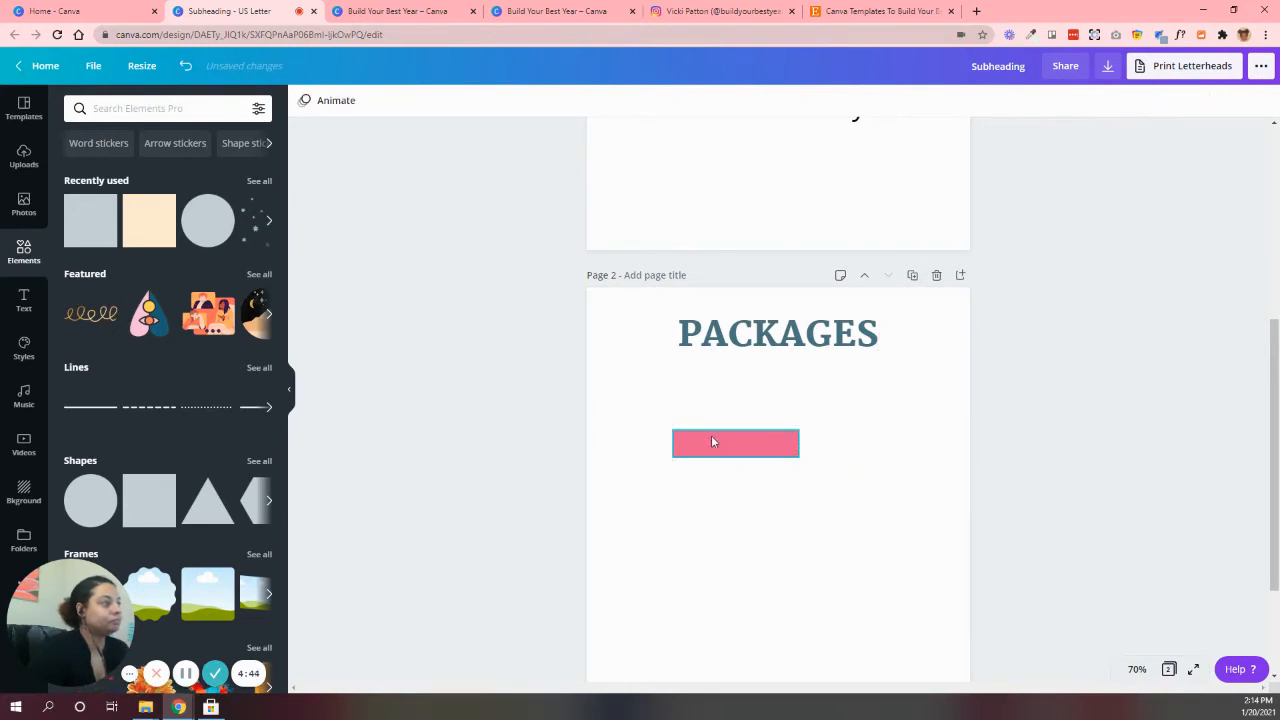
pyautogui.moveTo(712, 441); pyautogui.dragTo(670, 421)
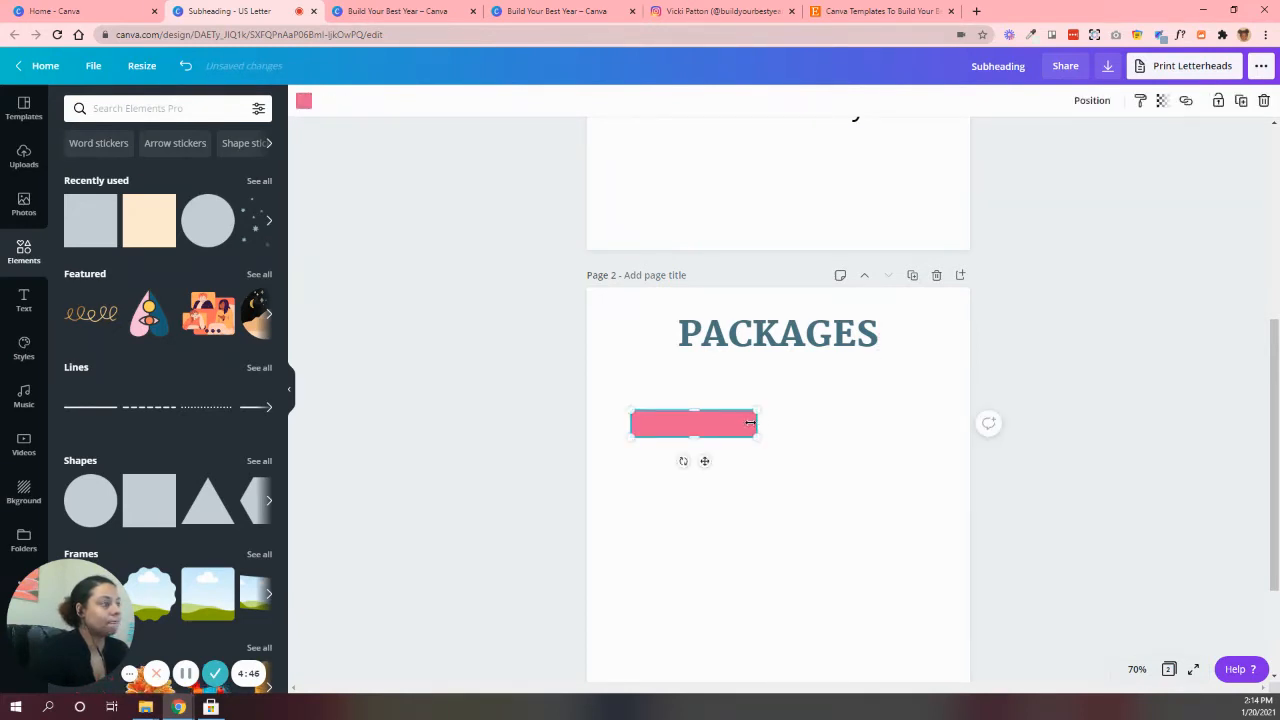
pyautogui.moveTo(750, 422); pyautogui.dragTo(745, 423)
pyautogui.click(749, 531)
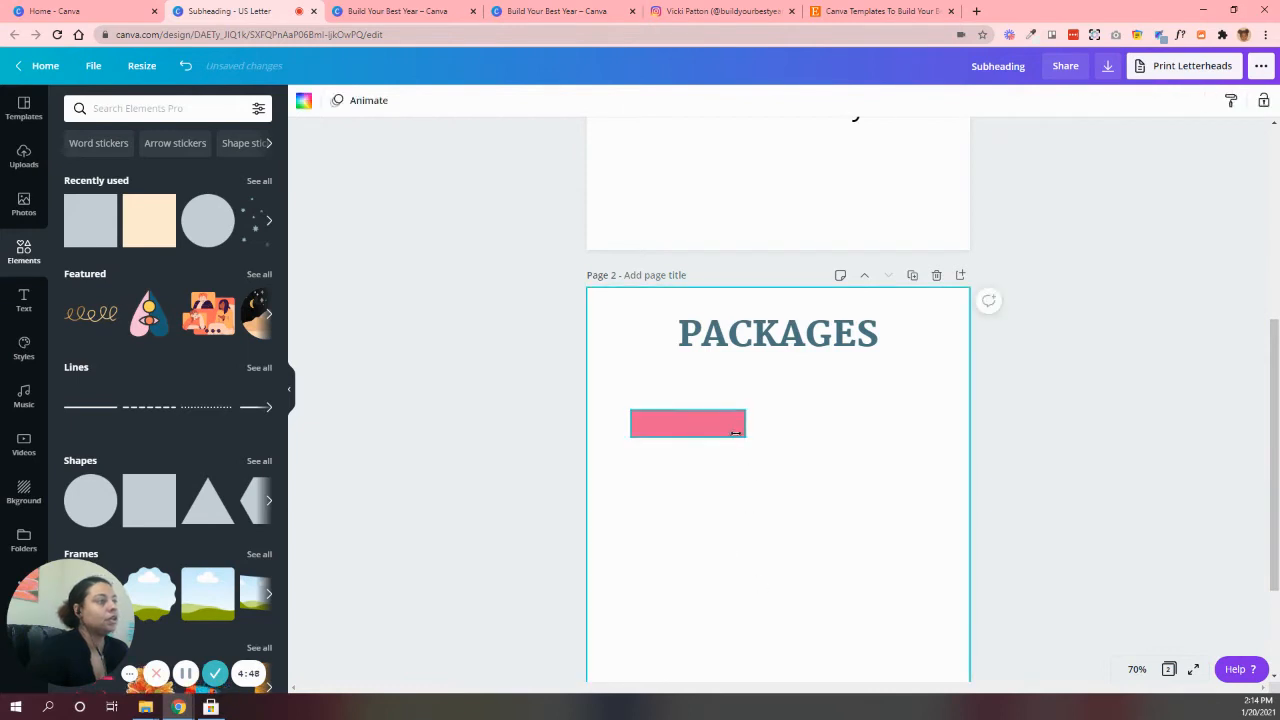
# Recolor the bar below the PACKAGES title with the document's beige
pyautogui.click(735, 430)
pyautogui.click(304, 102)
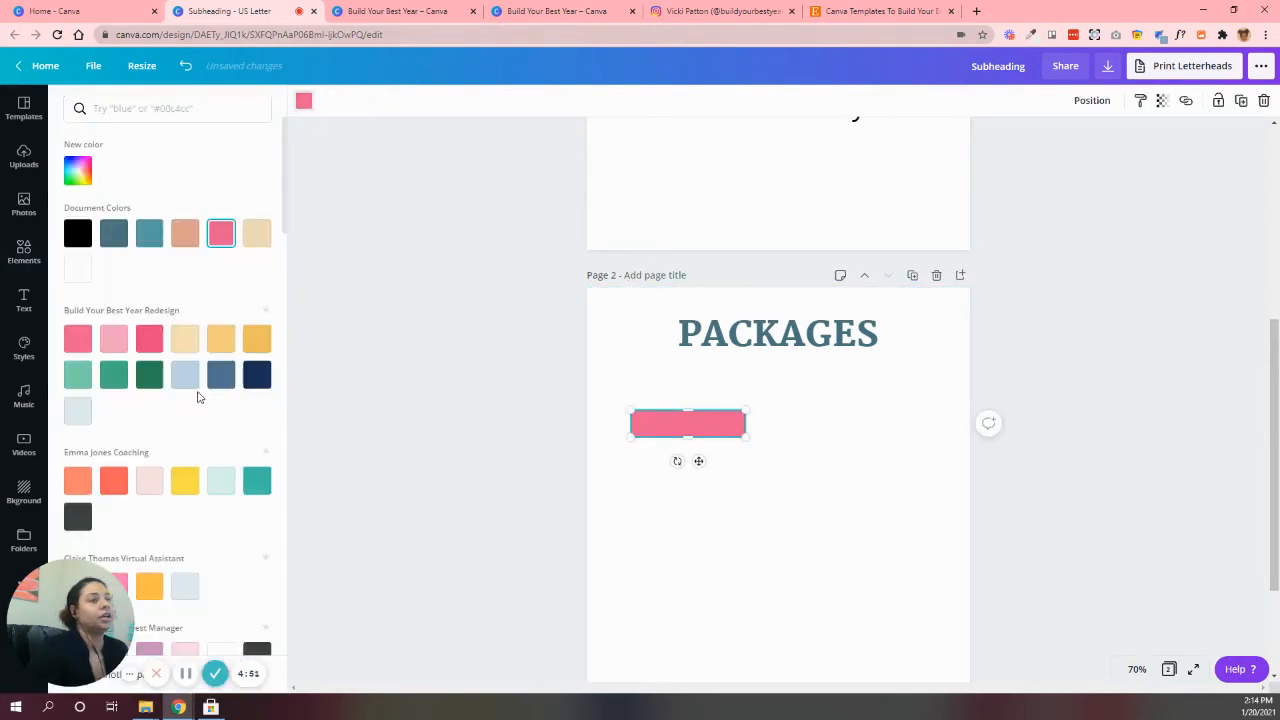
pyautogui.click(256, 233)
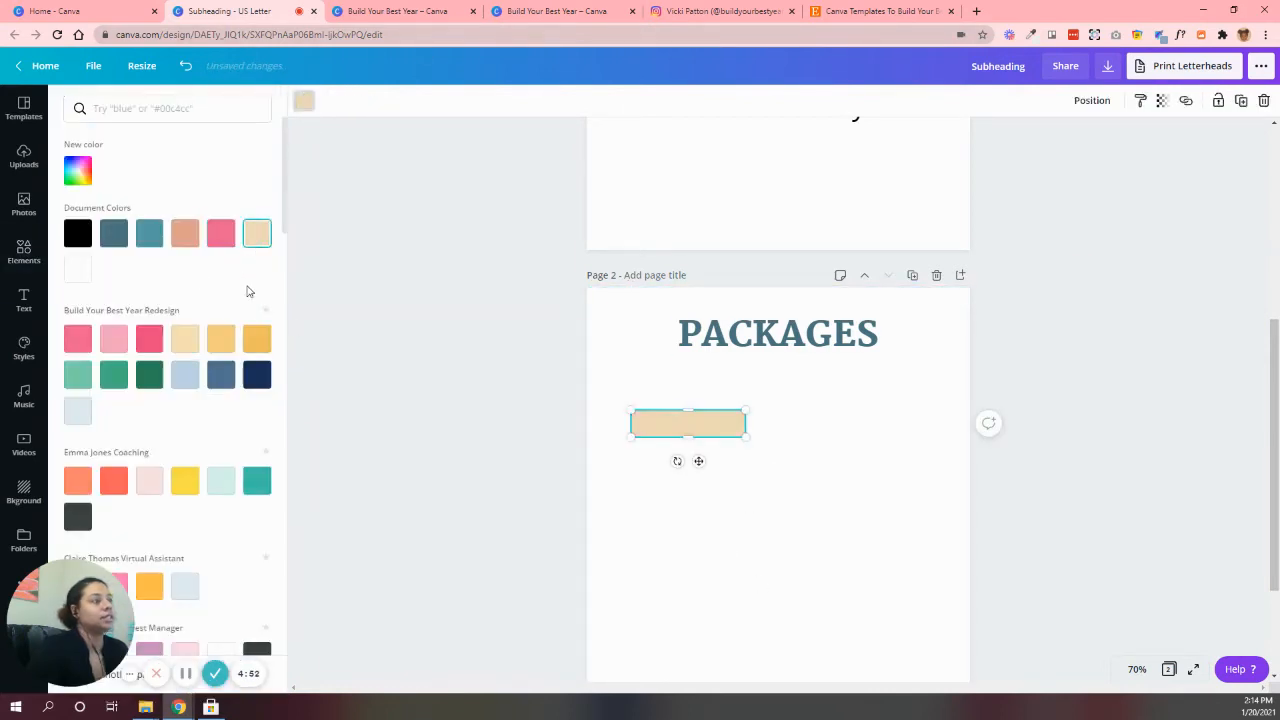
pyautogui.click(758, 530)
# Duplicate the beige bar twice and arrange the three bars side by side in one row below the title
pyautogui.click(723, 432)
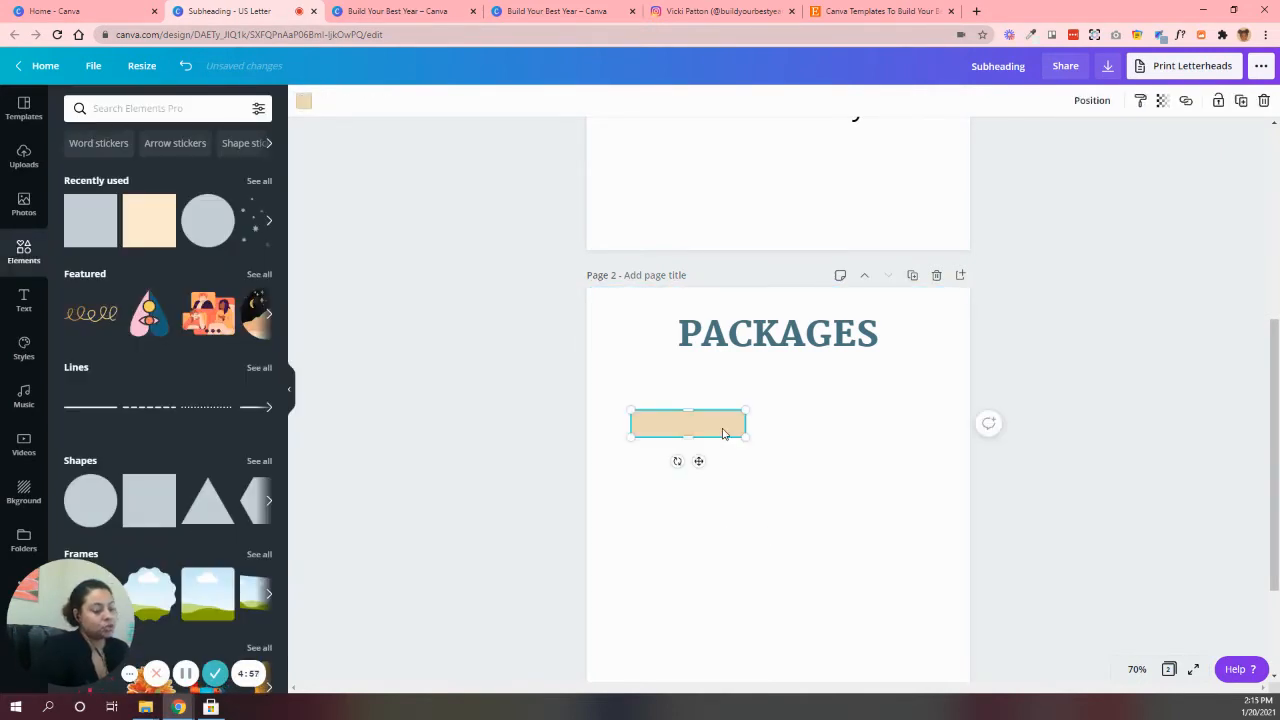
pyautogui.hotkey('ctrl', 'd')
pyautogui.moveTo(690, 437); pyautogui.dragTo(807, 423)
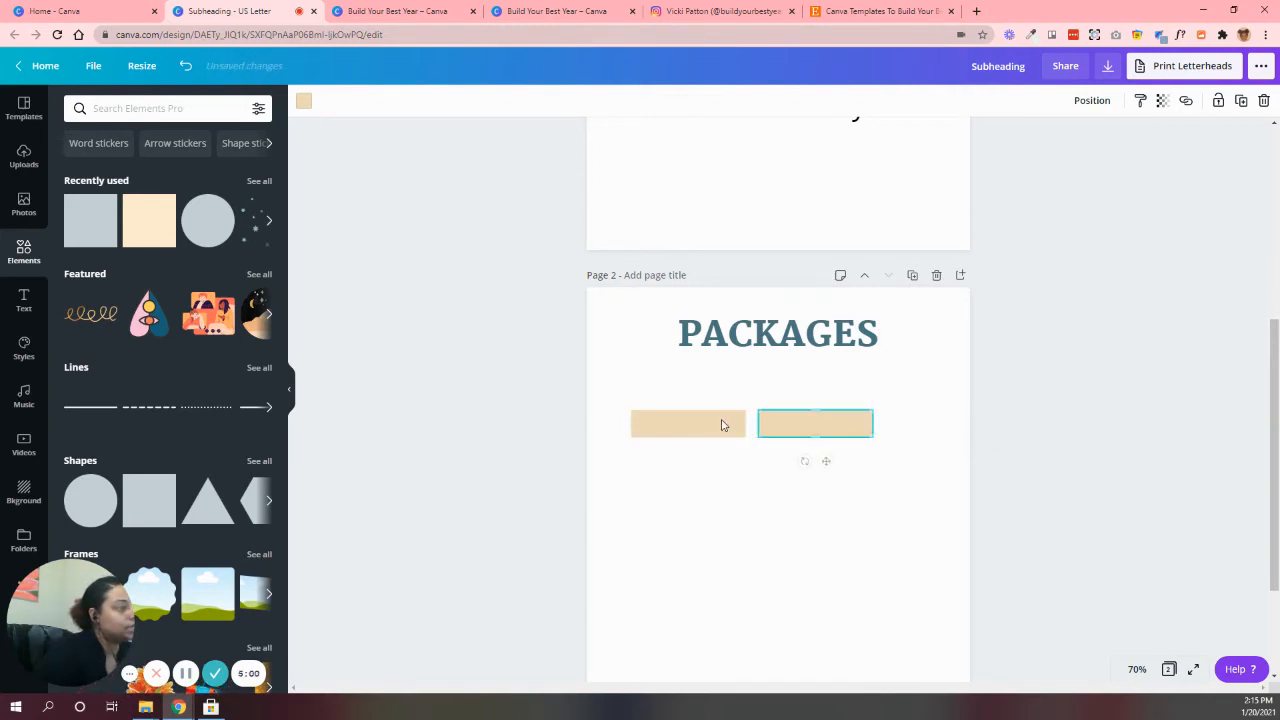
pyautogui.moveTo(723, 423); pyautogui.dragTo(958, 416)
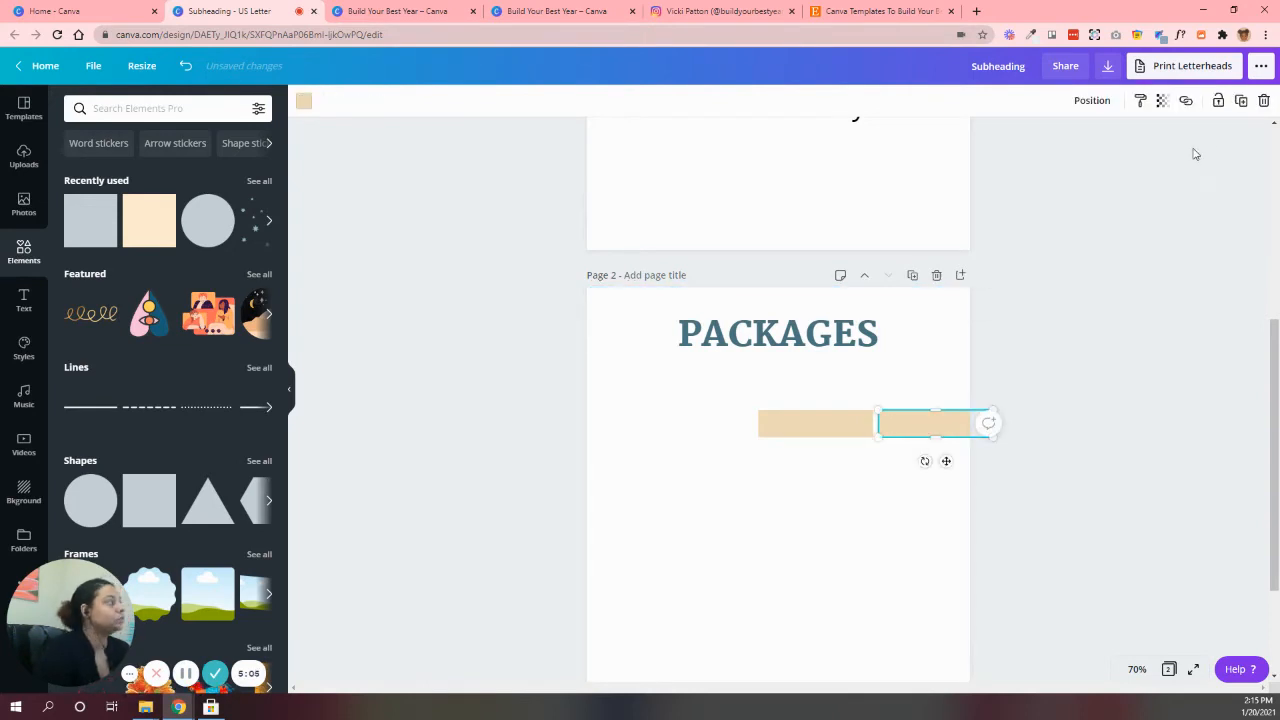
pyautogui.hotkey('ctrl', 'd')
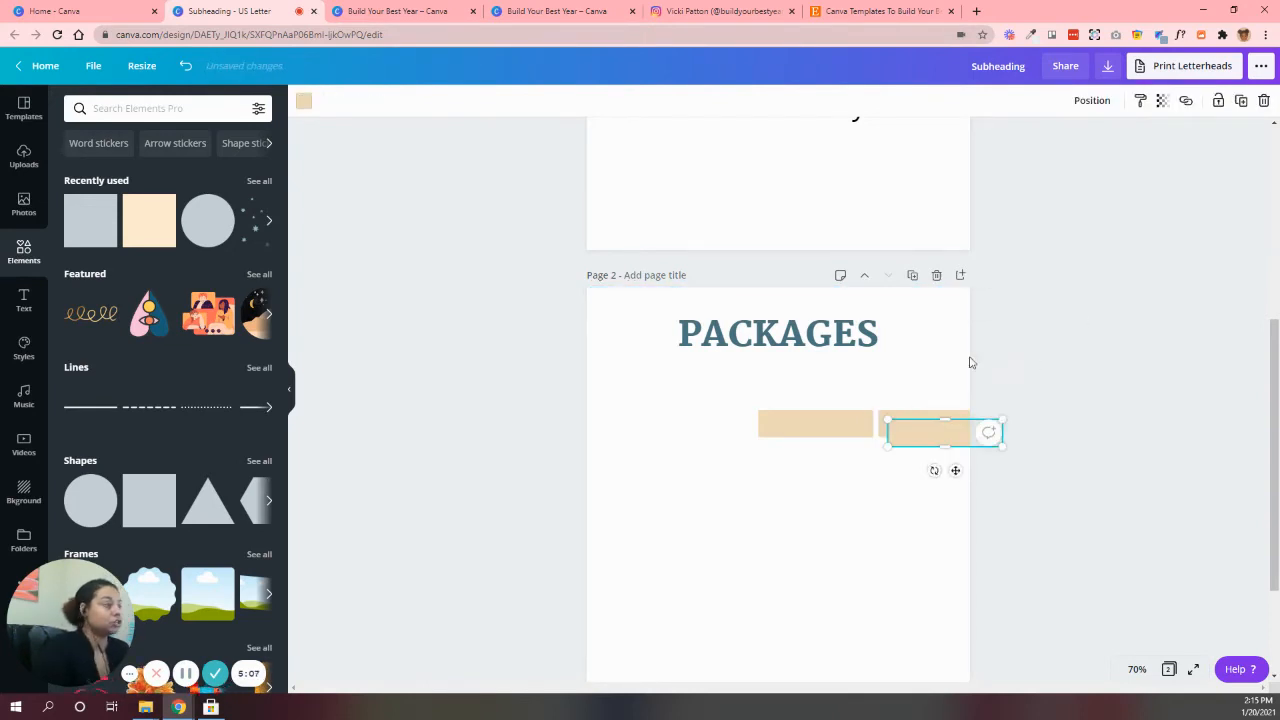
pyautogui.moveTo(948, 438); pyautogui.dragTo(692, 423)
# Space the three beige bars evenly in the horizontal direction
pyautogui.moveTo(555, 398); pyautogui.dragTo(950, 505)
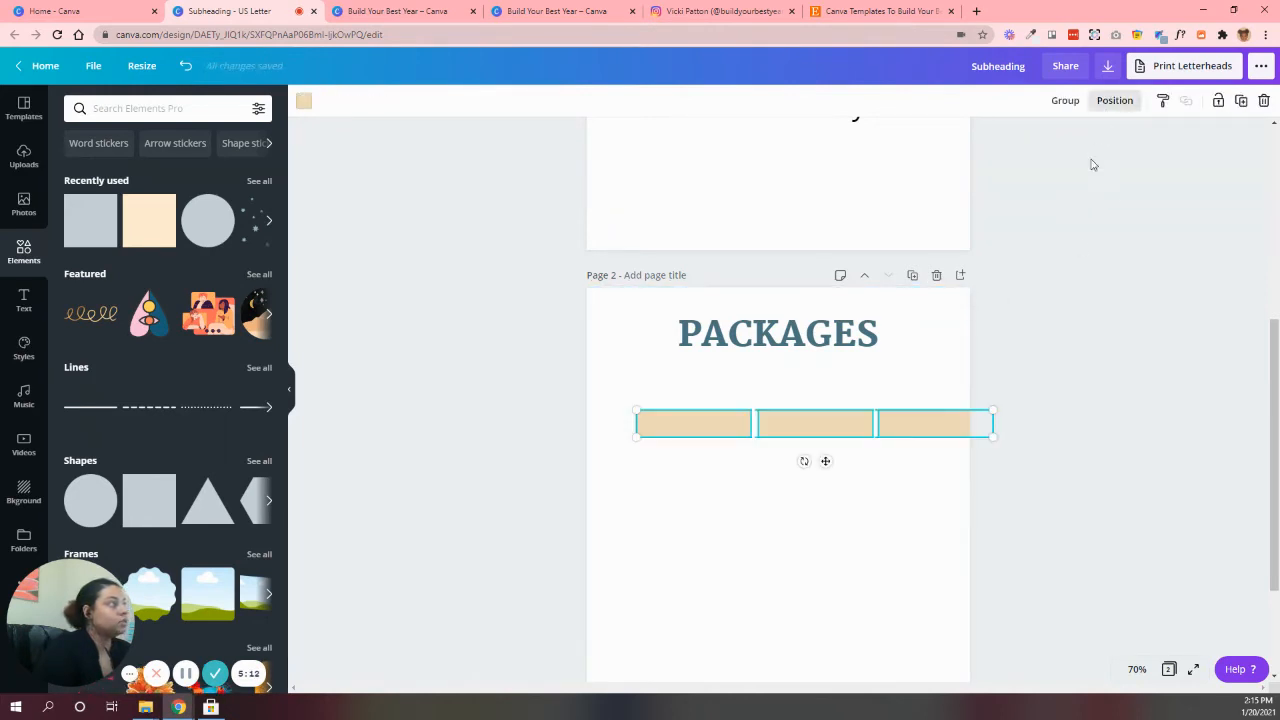
pyautogui.click(1114, 100)
pyautogui.click(1077, 302)
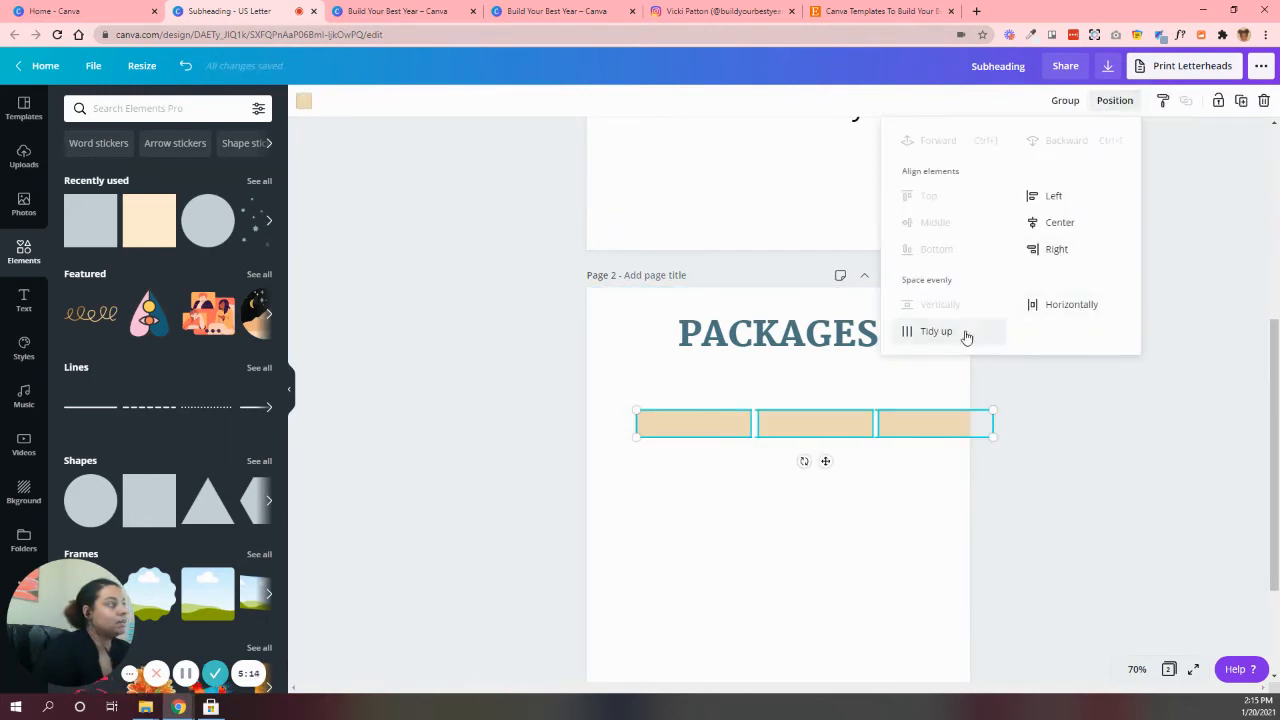
pyautogui.click(1045, 233)
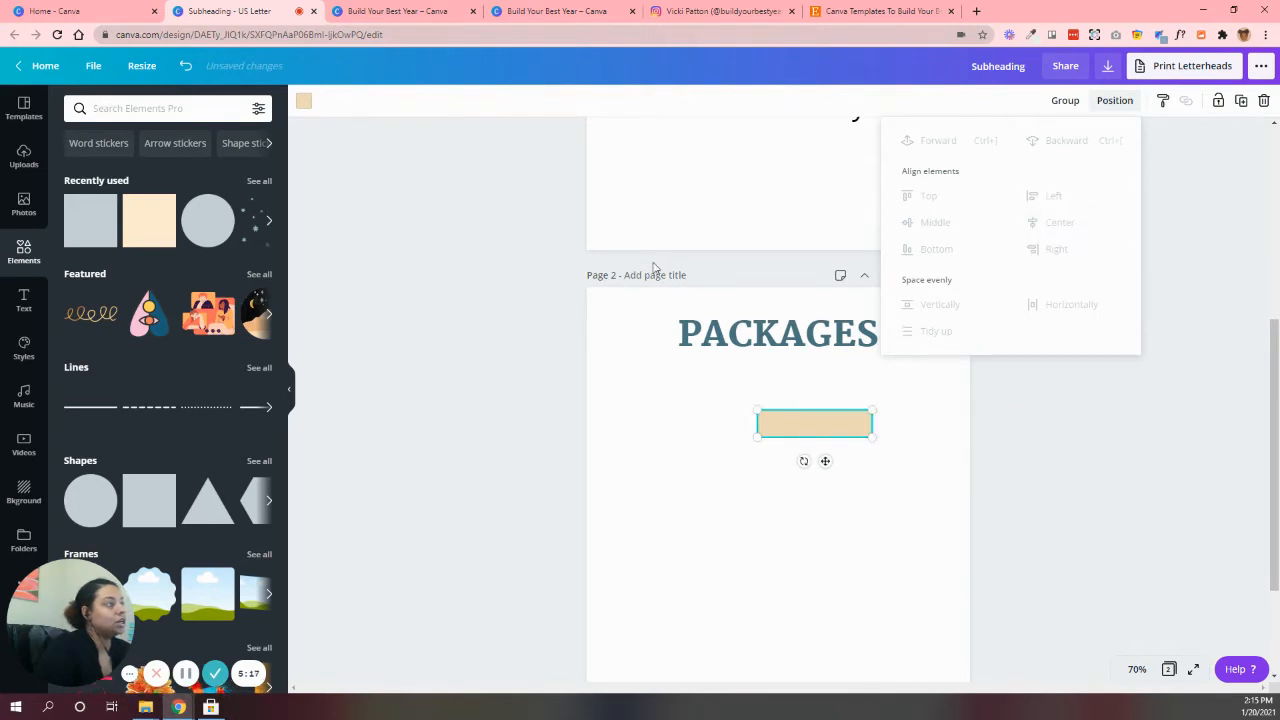
pyautogui.click(183, 66)
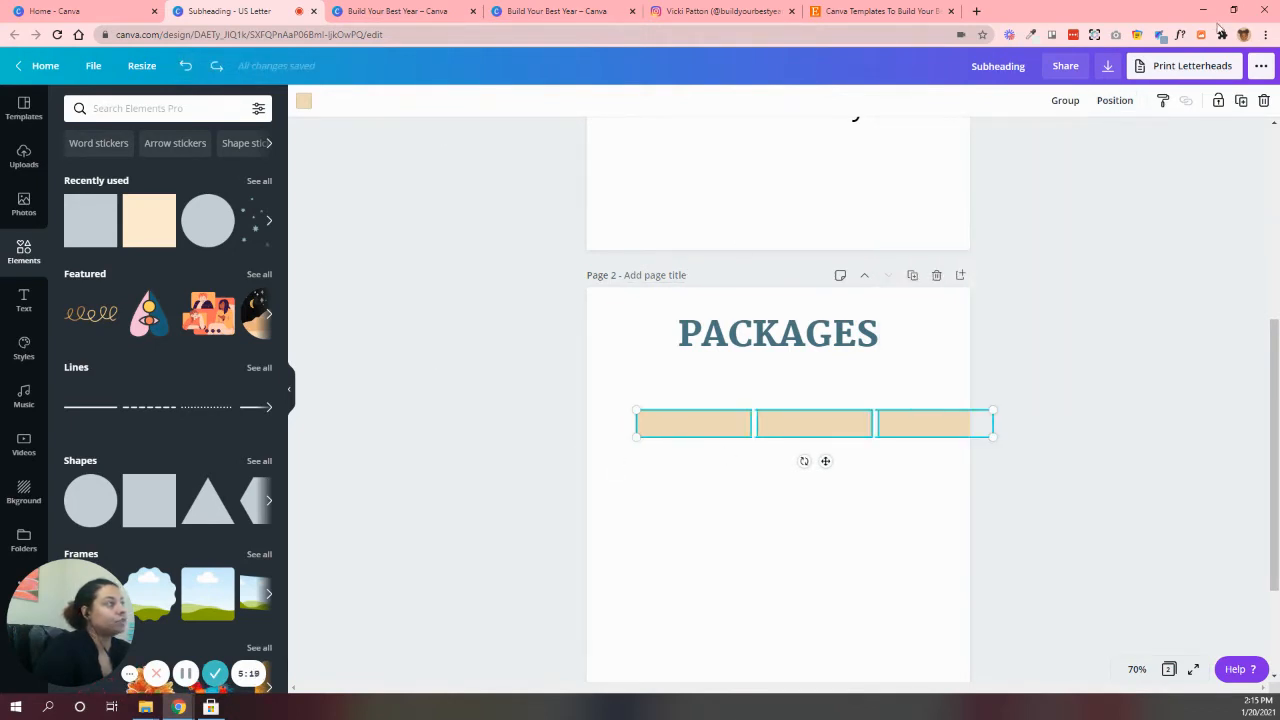
# Group the three beige bars and center the group horizontally on the page
pyautogui.click(1053, 107)
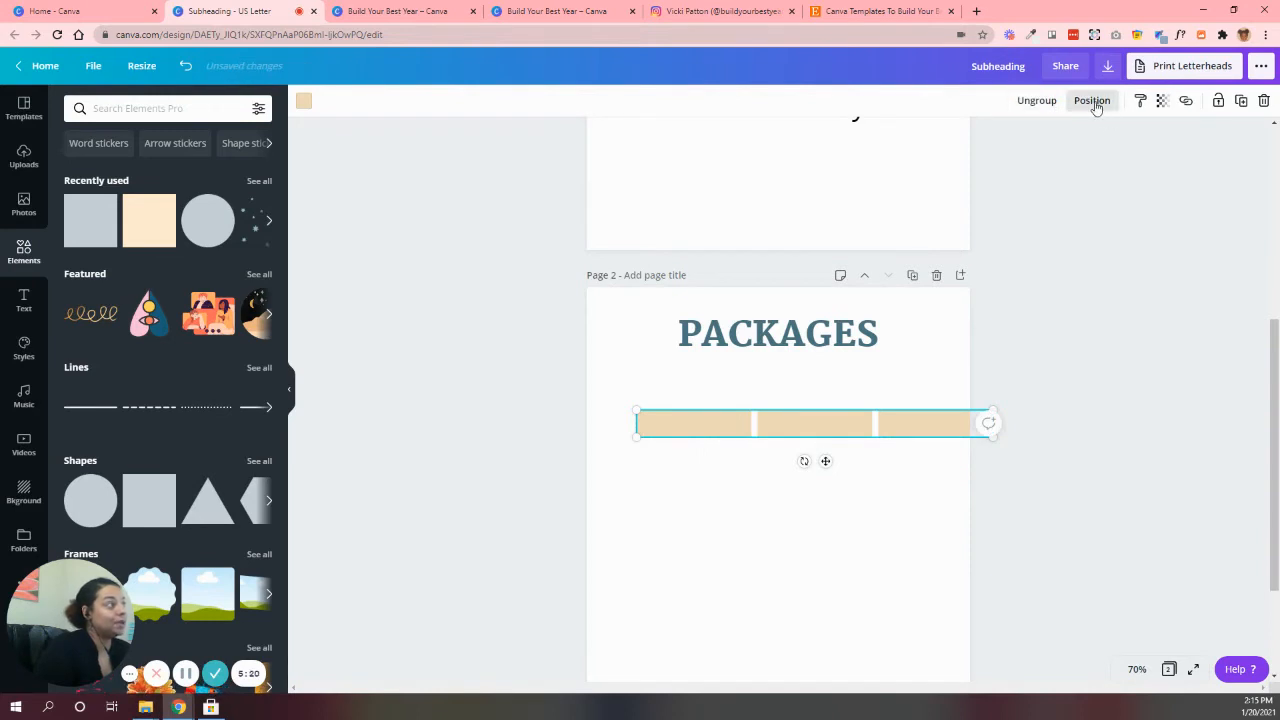
pyautogui.click(1095, 104)
pyautogui.click(1046, 232)
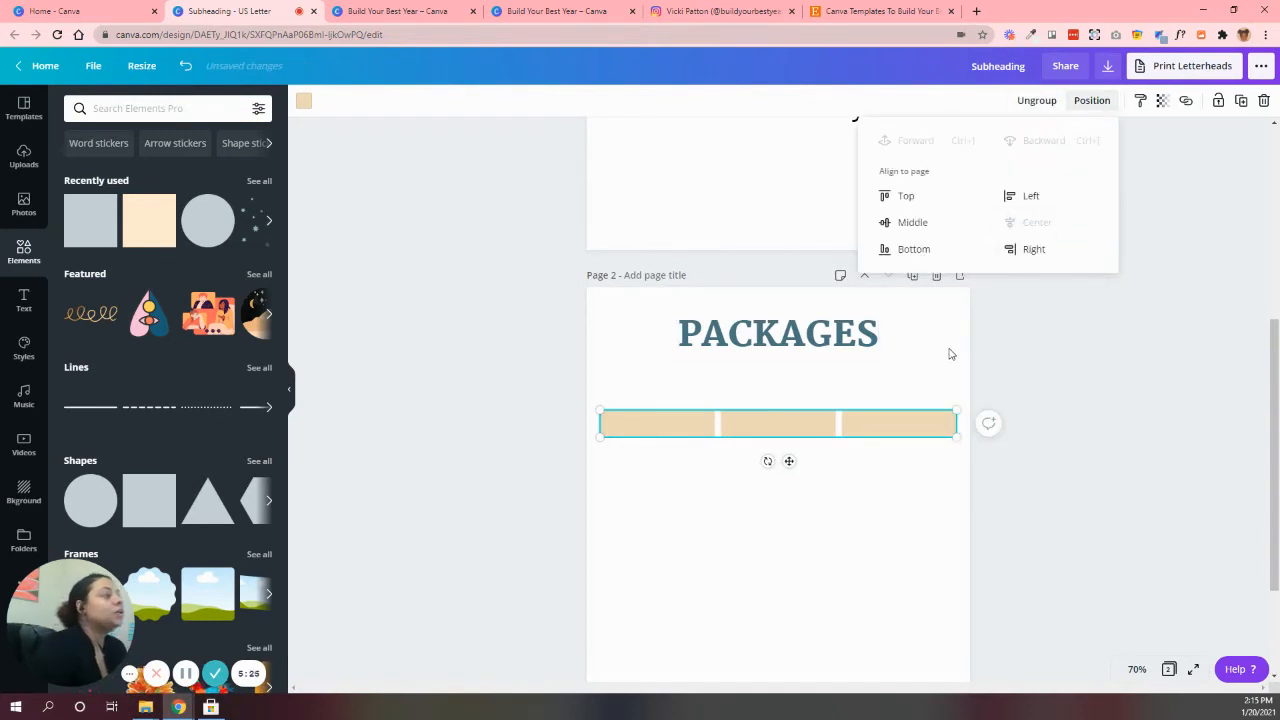
# Scale the grouped bars down from both ends to leave wider, equal margins on page 2
pyautogui.moveTo(600, 438); pyautogui.dragTo(627, 436)
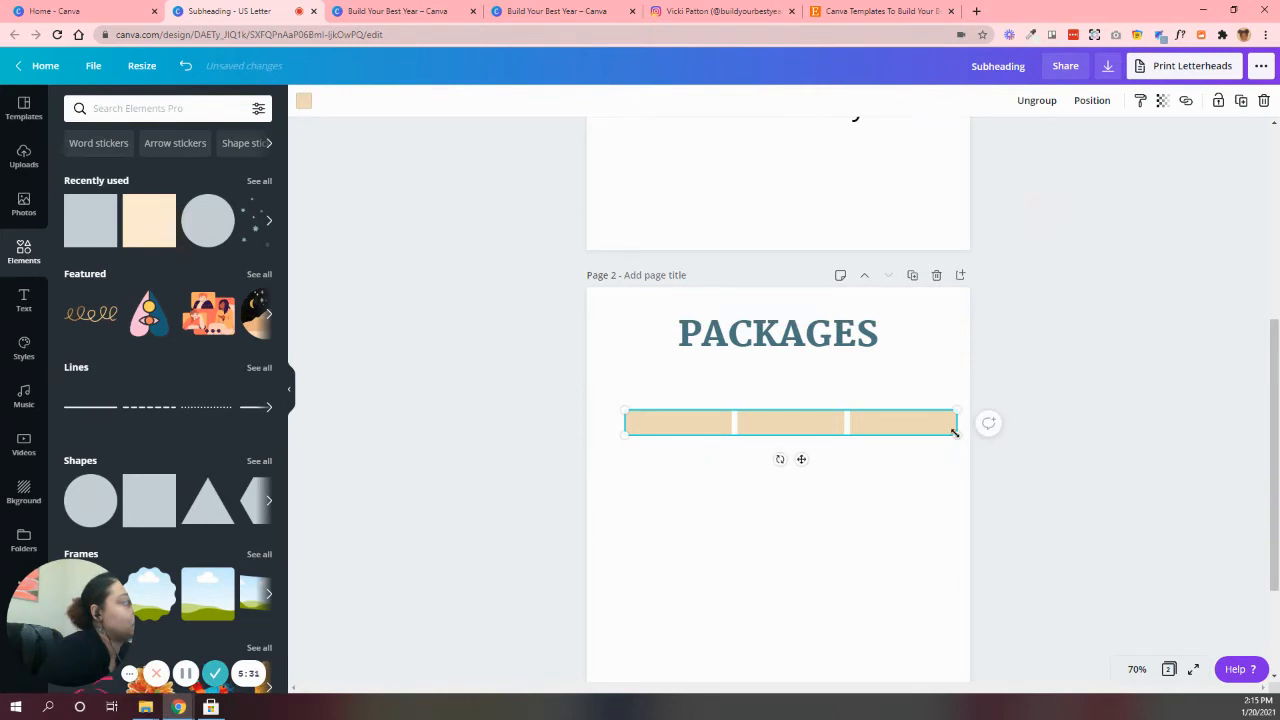
pyautogui.moveTo(939, 431); pyautogui.dragTo(929, 430)
pyautogui.click(1080, 474)
# Move the grouped bars up closer to the PACKAGES title and ungroup them
pyautogui.scroll(-2, 1074, 477)
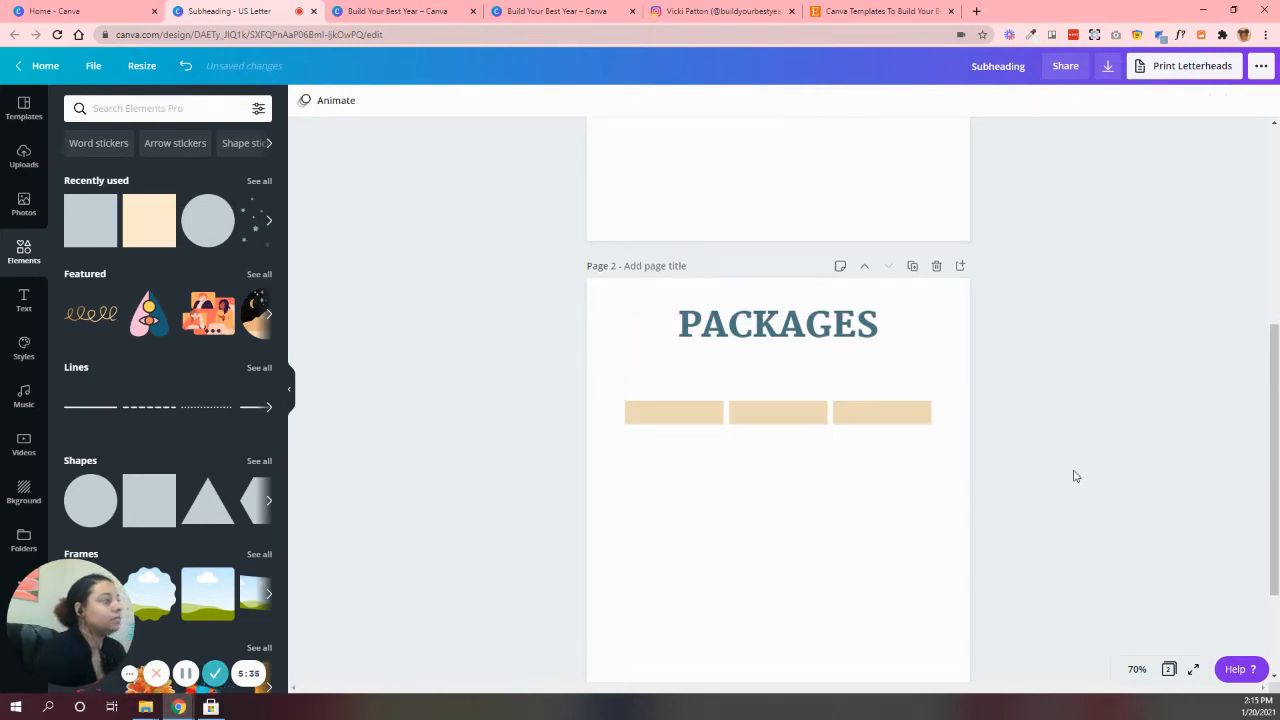
pyautogui.click(822, 295)
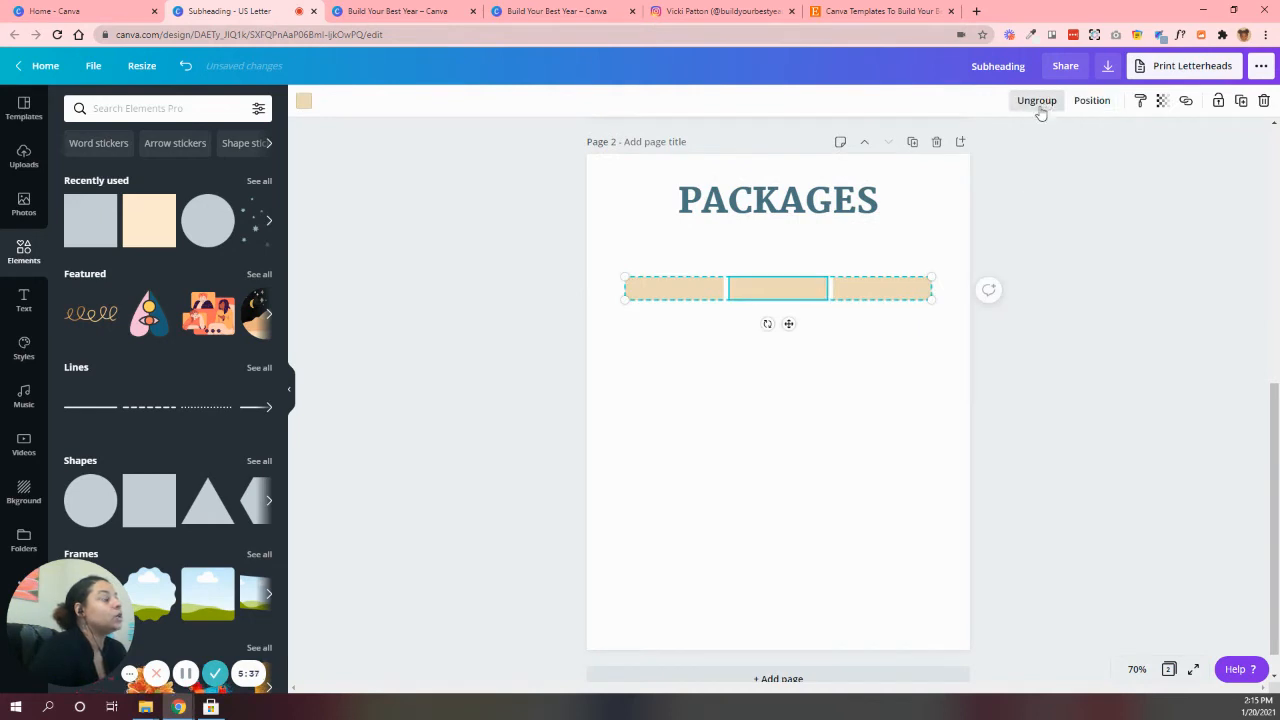
pyautogui.moveTo(814, 283); pyautogui.dragTo(814, 262)
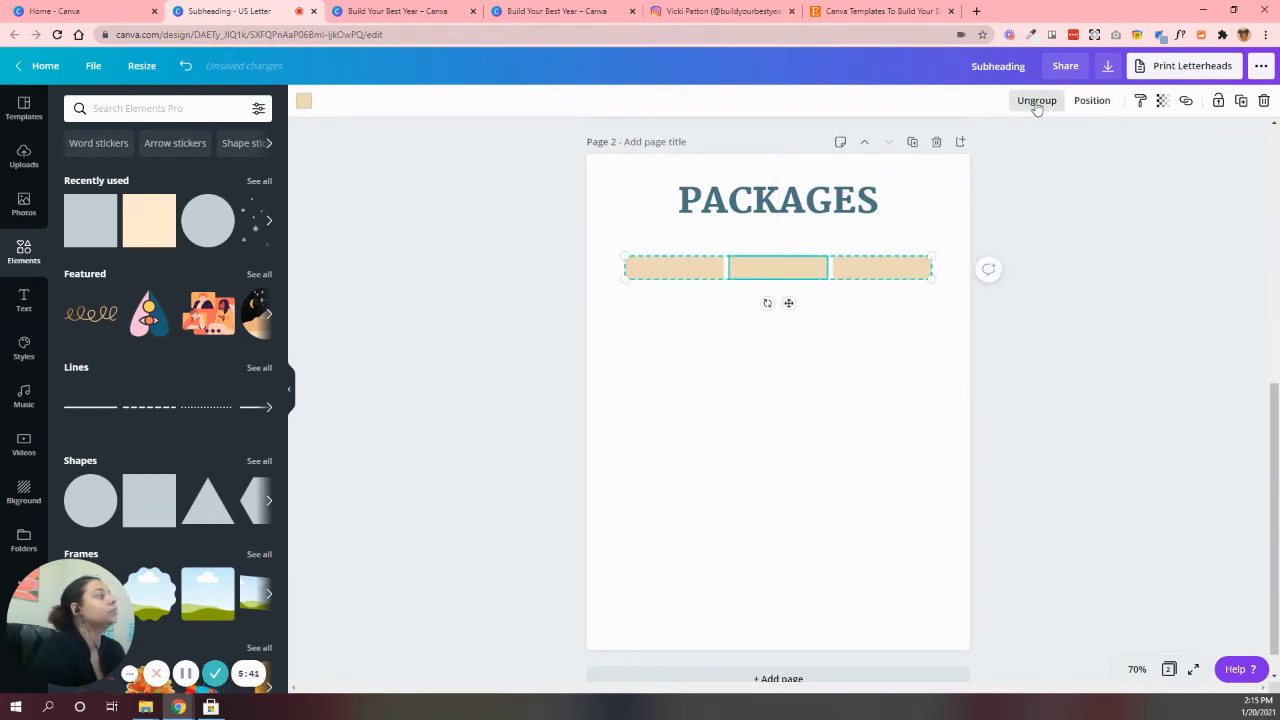
pyautogui.click(1036, 103)
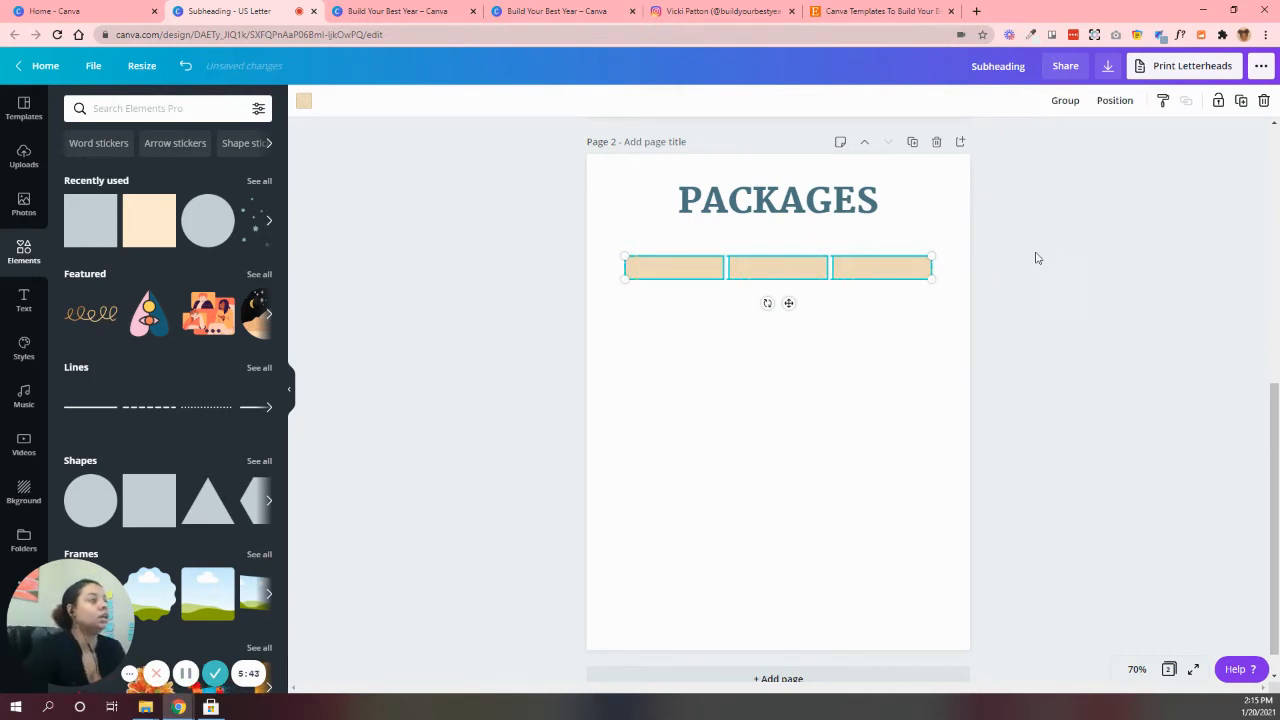
pyautogui.click(849, 346)
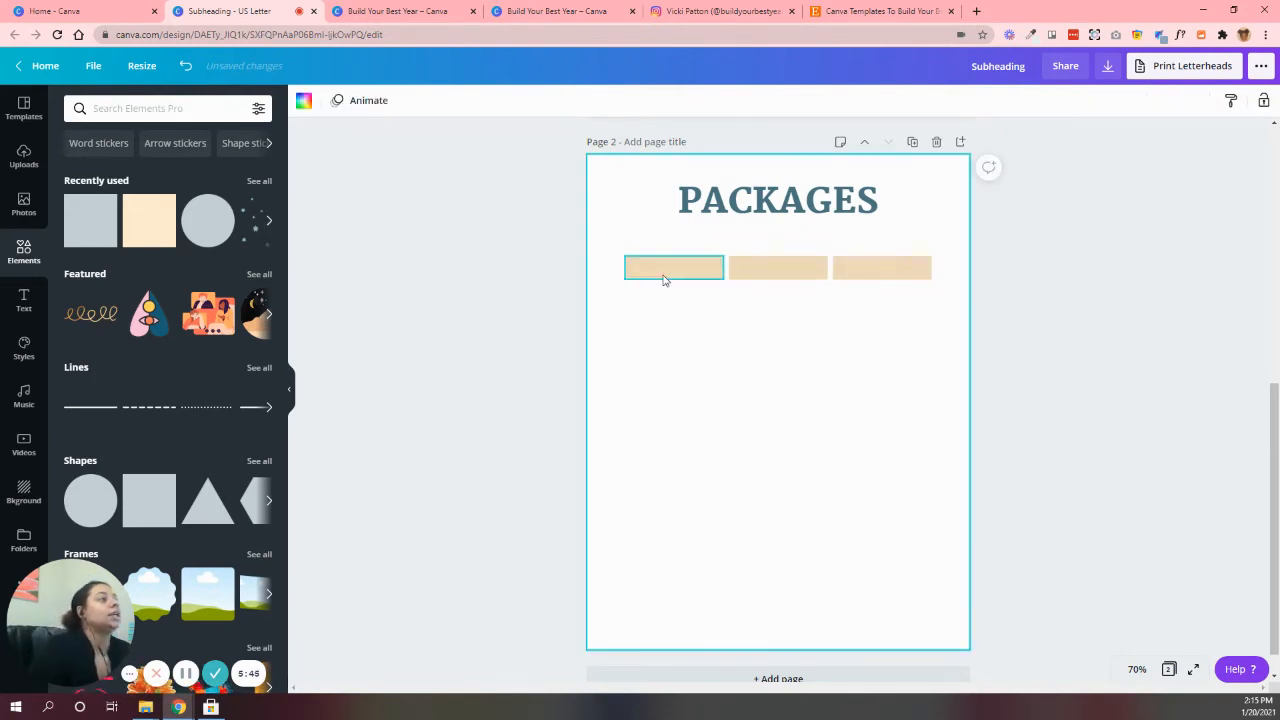
# Check the package labels in the Mystic Package Price Guide template and place a copy of page 1's SUBHEADING text over page 2's first bar
pyautogui.click(650, 275)
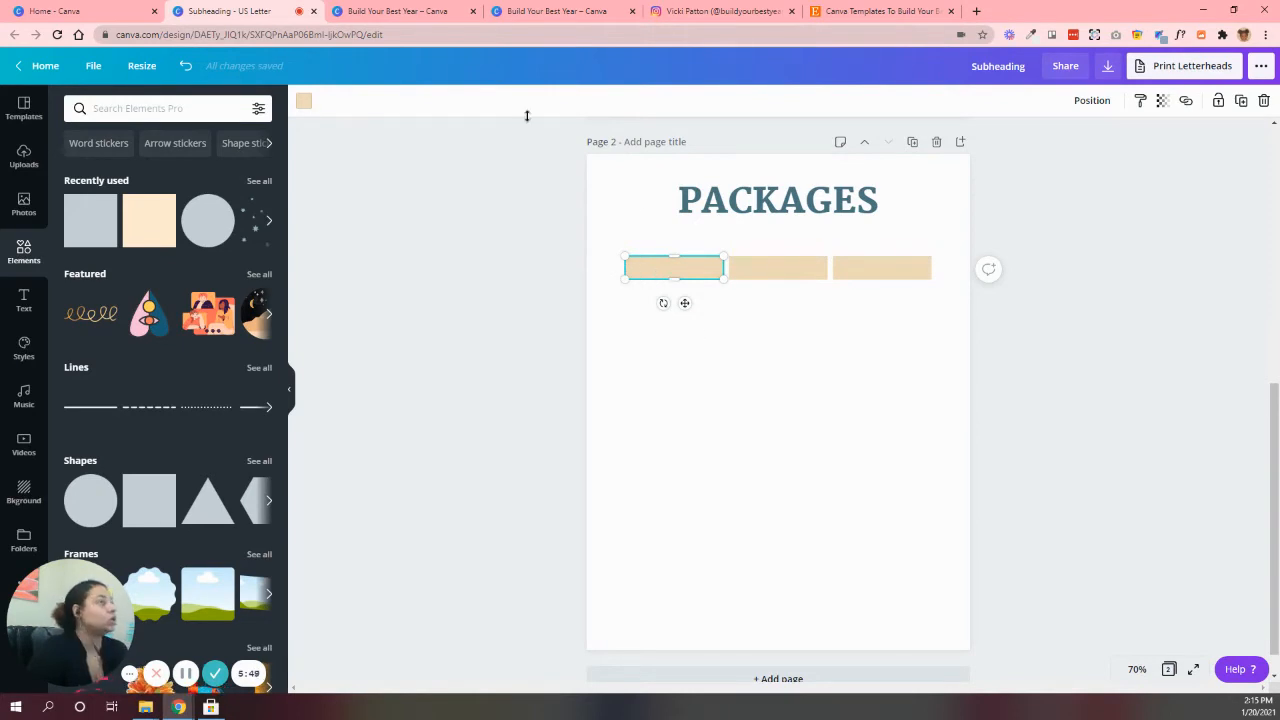
pyautogui.click(403, 8)
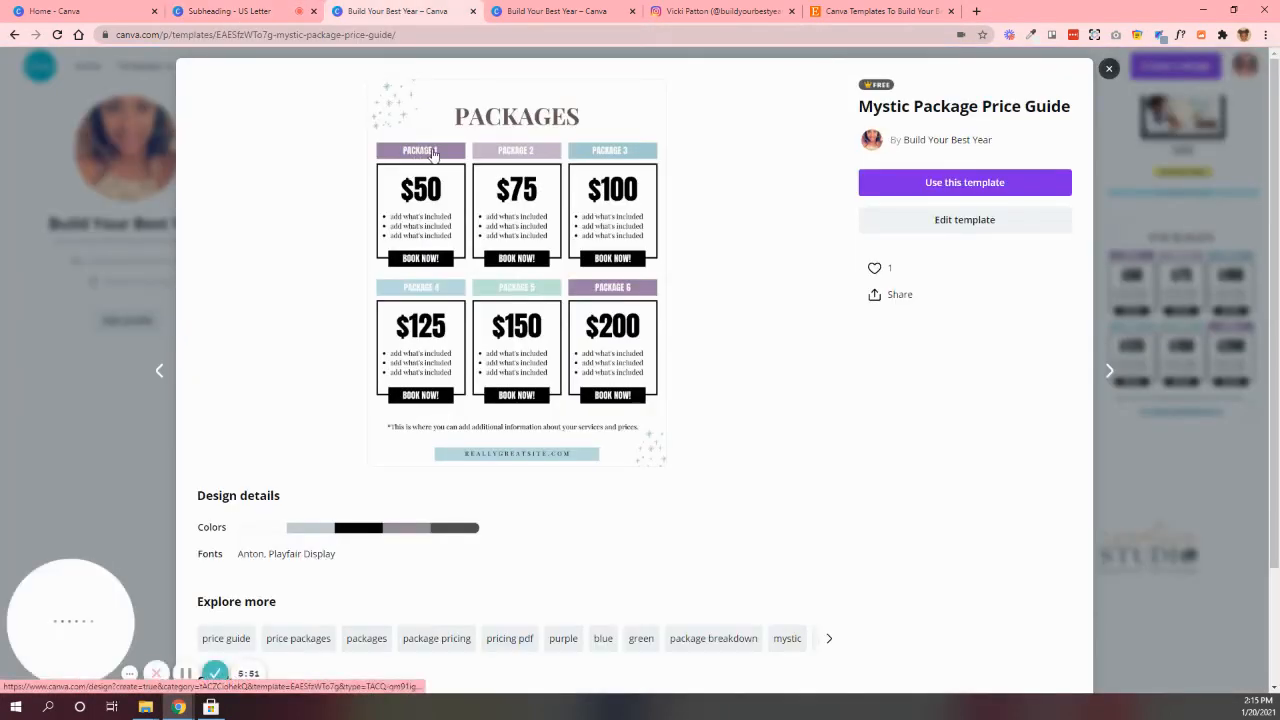
pyautogui.click(225, 10)
pyautogui.scroll(3, 727, 427)
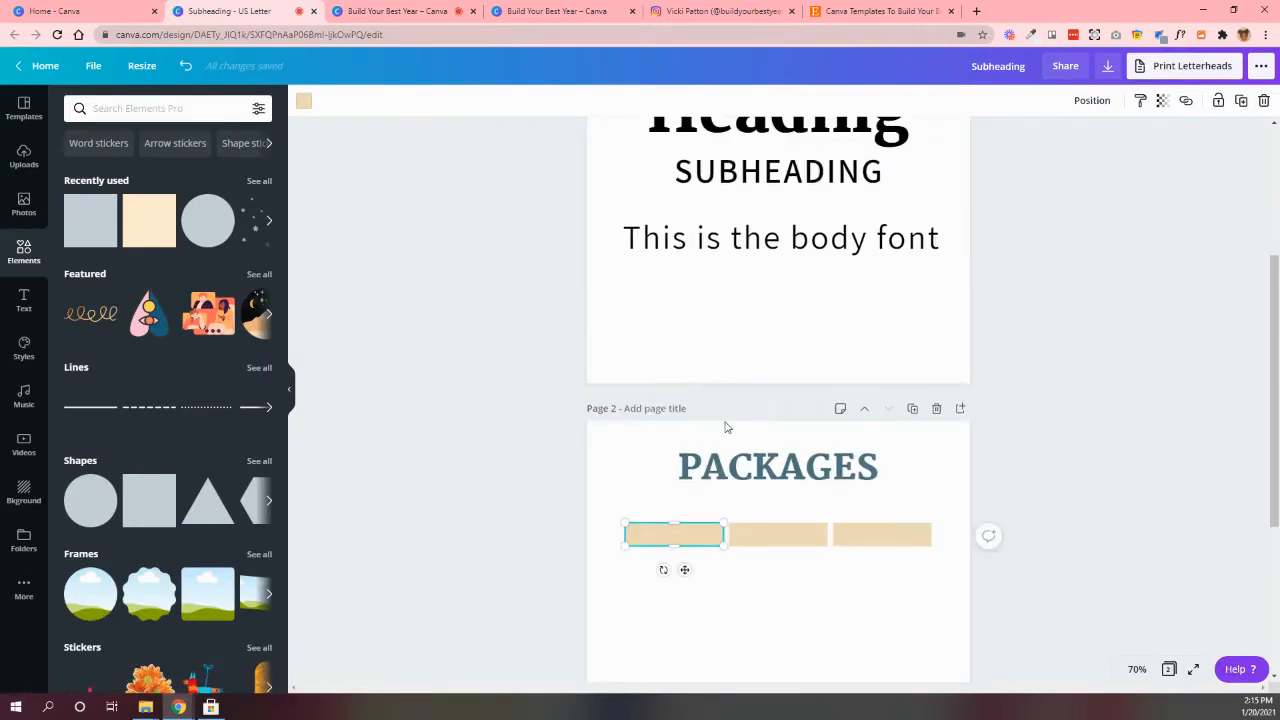
pyautogui.scroll(1, 727, 427)
pyautogui.click(738, 240)
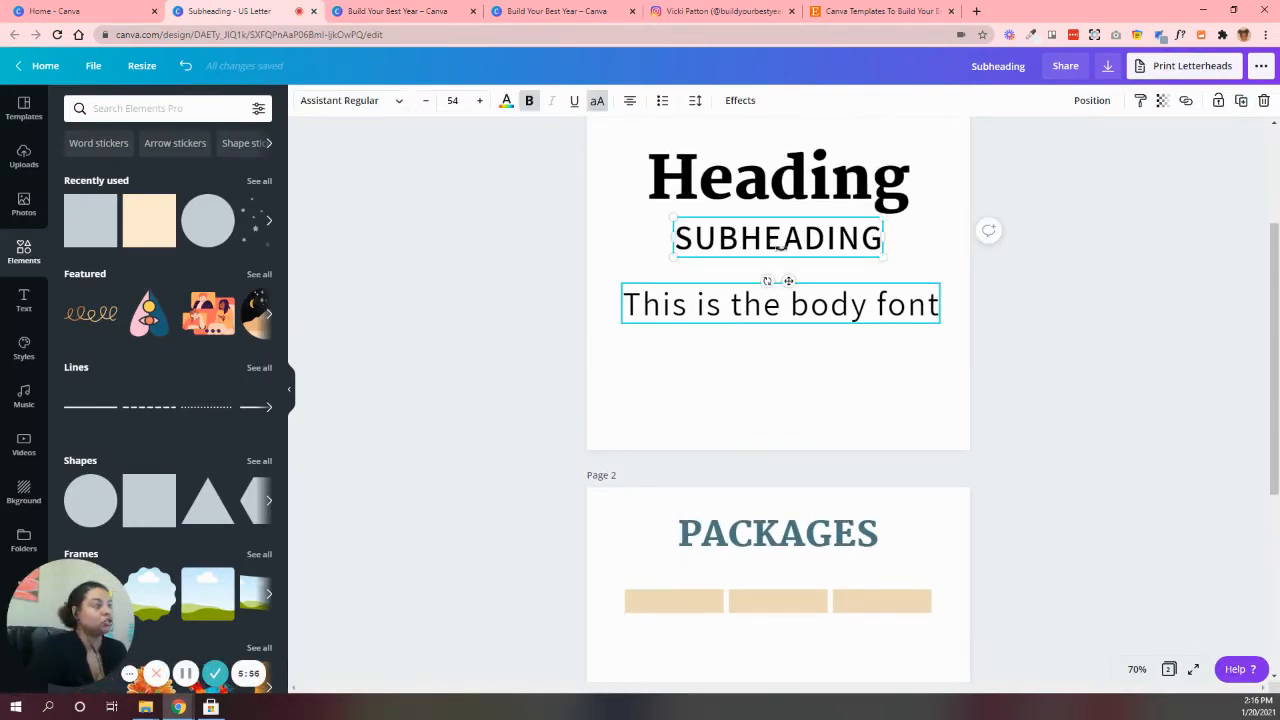
pyautogui.moveTo(779, 246); pyautogui.dragTo(725, 609)
# Change the copied subheading's text to "PACKAGE 1" and scale it down to fit within the first beige bar's width
pyautogui.doubleClick(723, 607)
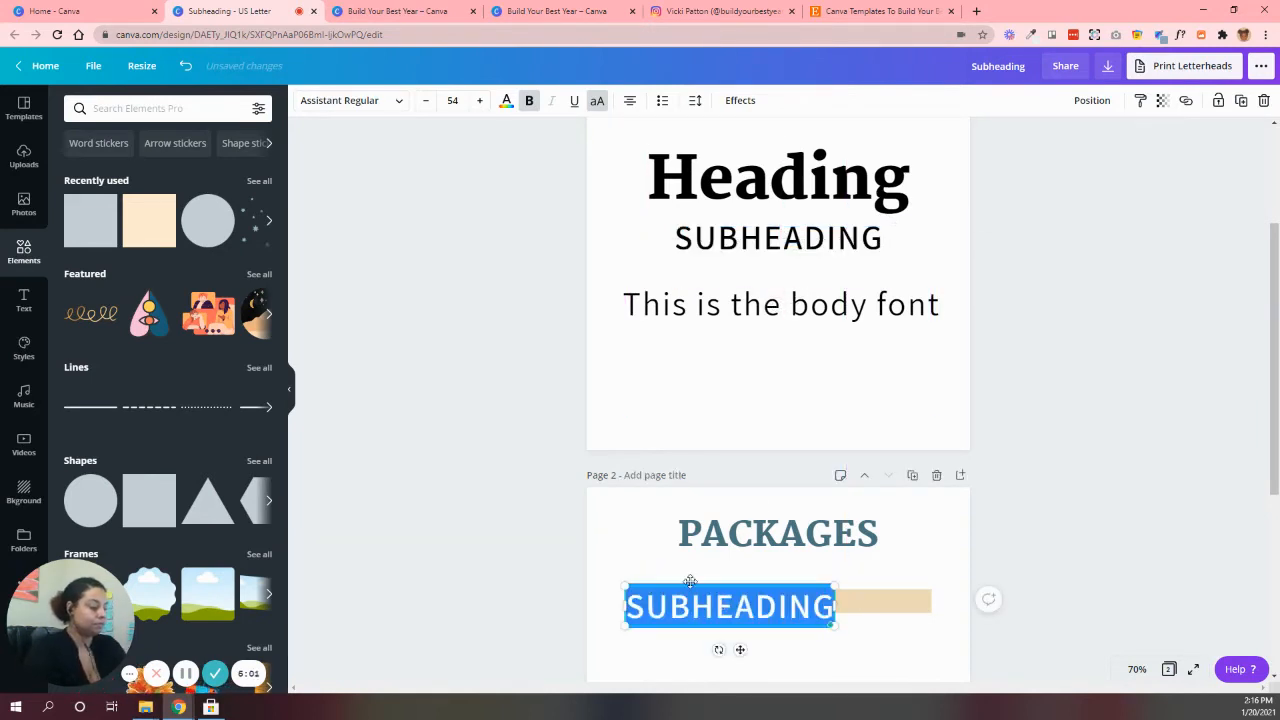
pyautogui.write('PACKAGE 1')
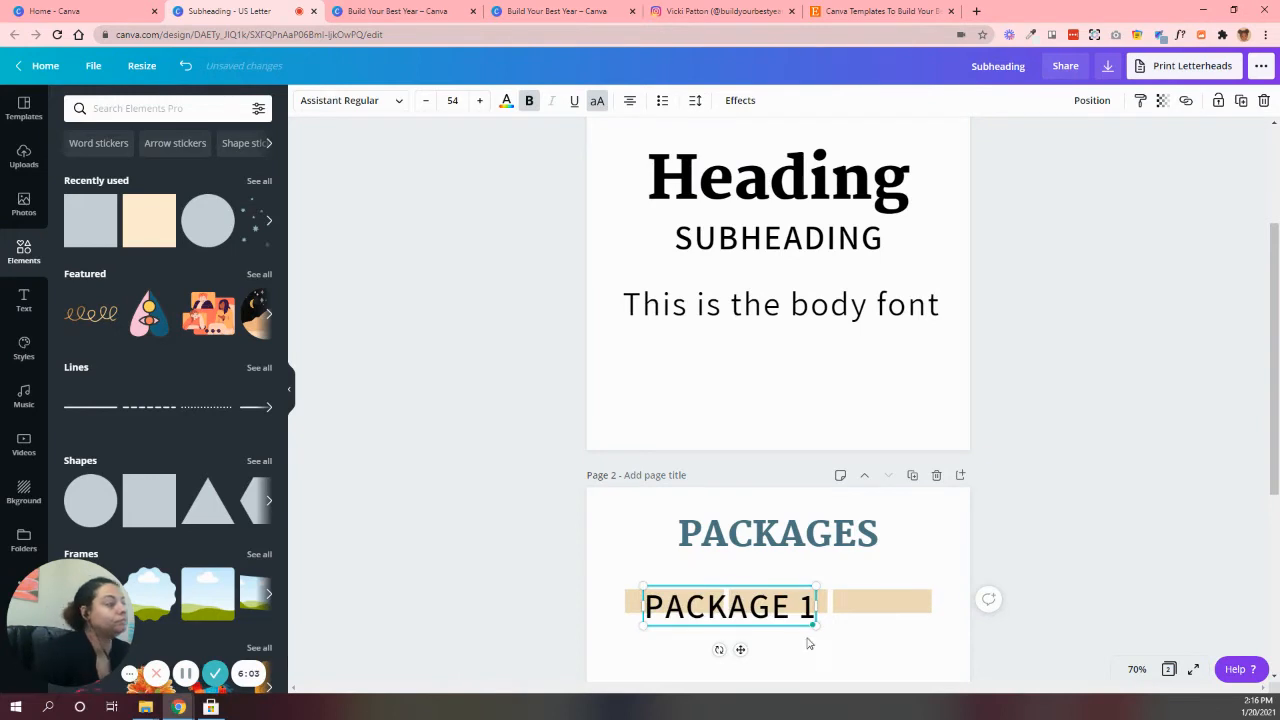
pyautogui.moveTo(817, 626); pyautogui.dragTo(757, 640)
pyautogui.click(757, 640)
pyautogui.scroll(-1, 684, 600)
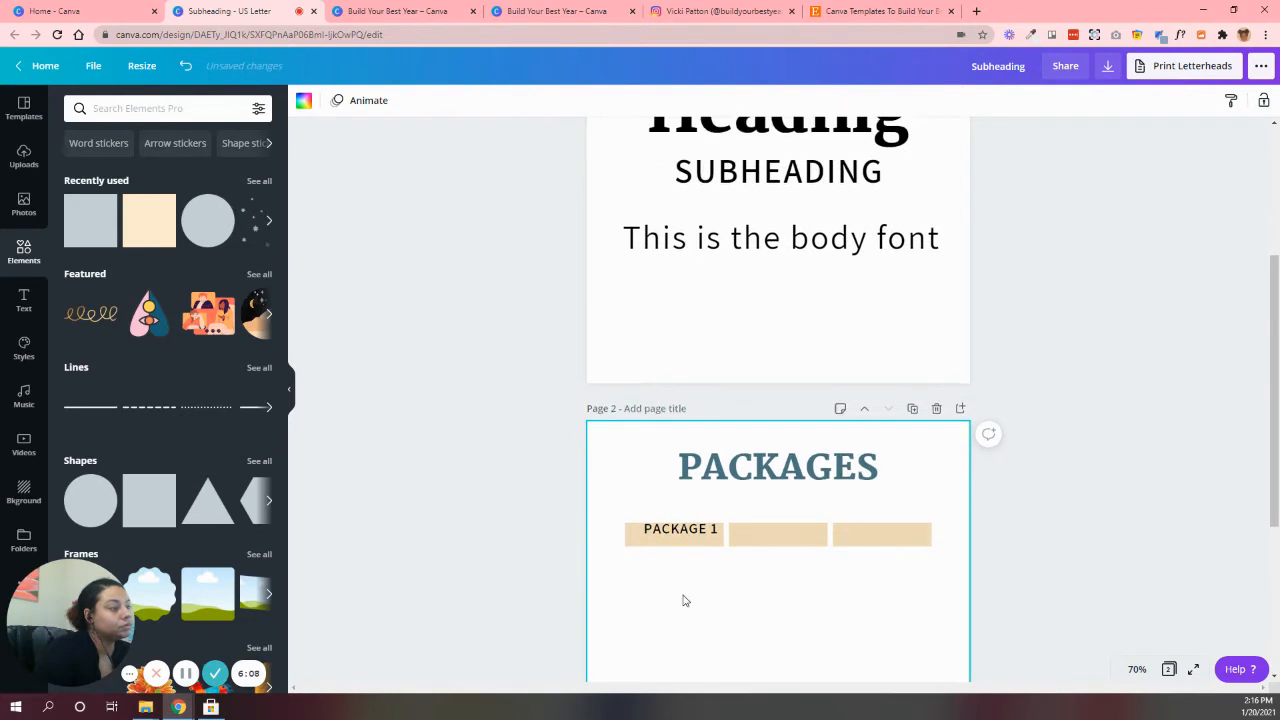
# Center the "PACKAGE 1" text within the first beige bar on page 2, widening its text box to nearly match the bar
pyautogui.click(678, 536)
pyautogui.moveTo(678, 536); pyautogui.dragTo(628, 535)
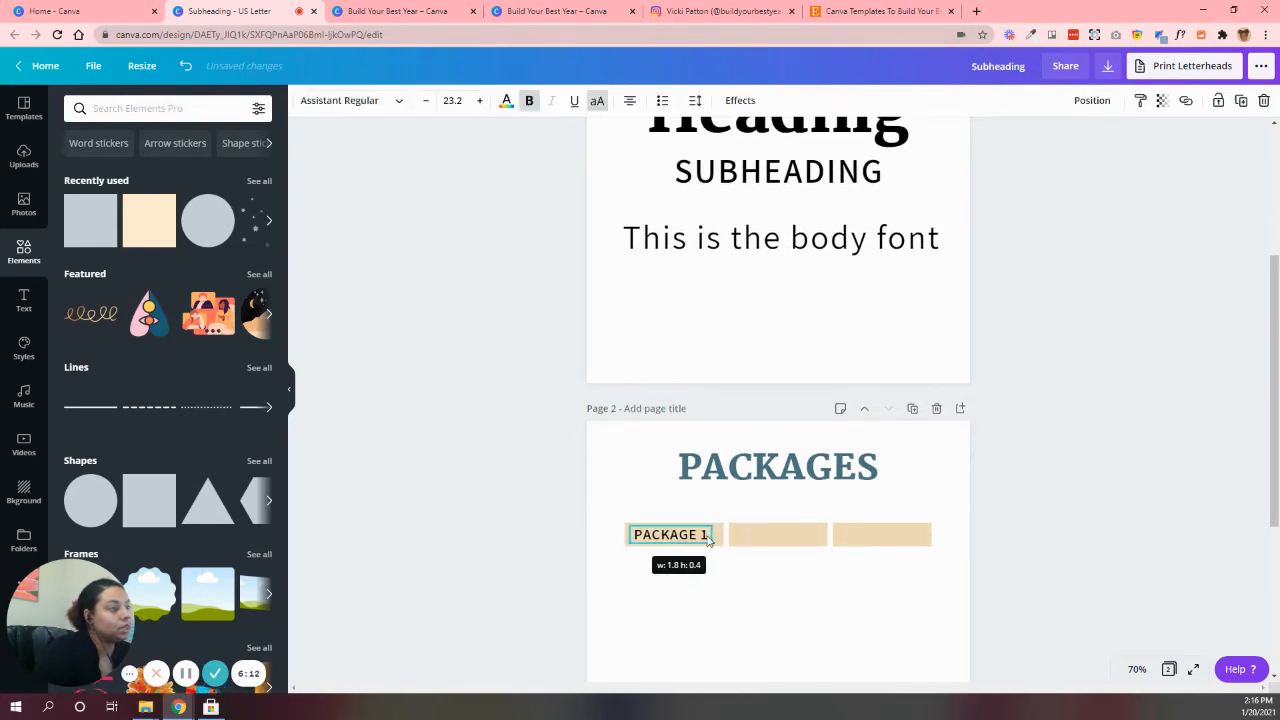
pyautogui.moveTo(708, 537)
pyautogui.mouseDown()
pyautogui.moveTo(720, 535)
pyautogui.moveTo(703, 537)
pyautogui.mouseUp()
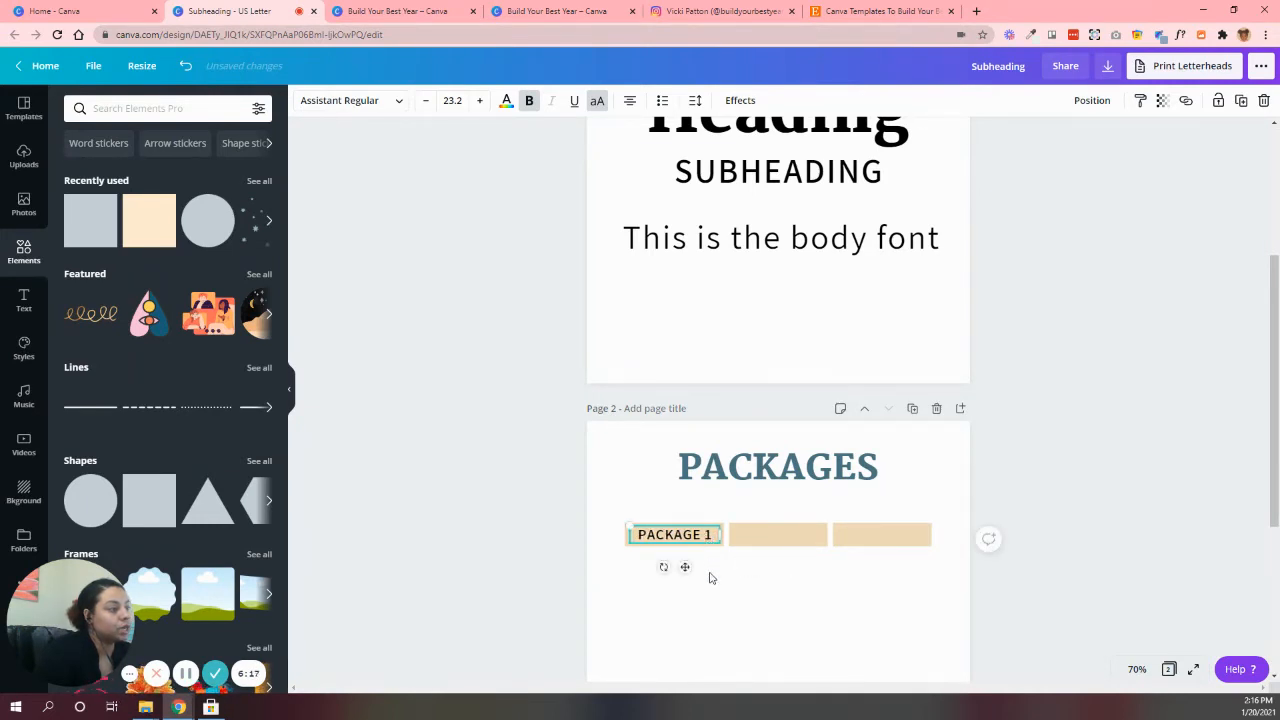
pyautogui.click(527, 545)
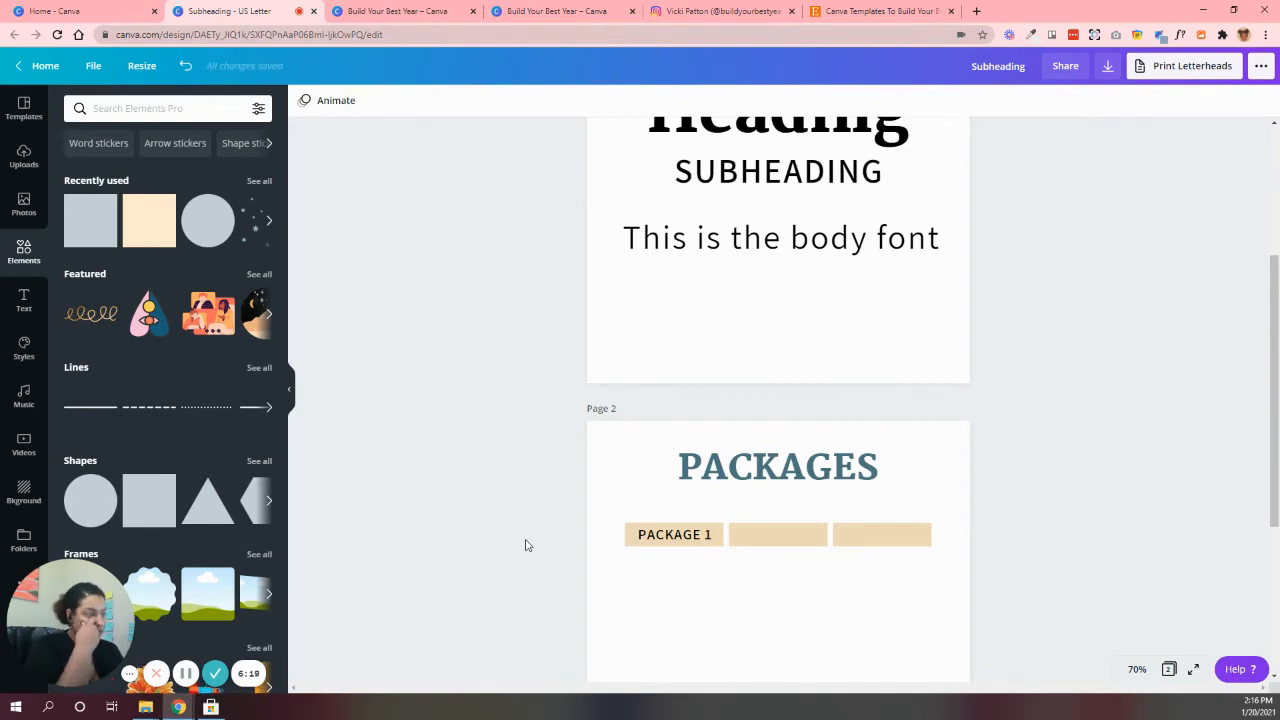
# Color the "PACKAGE 1" text white
pyautogui.click(686, 537)
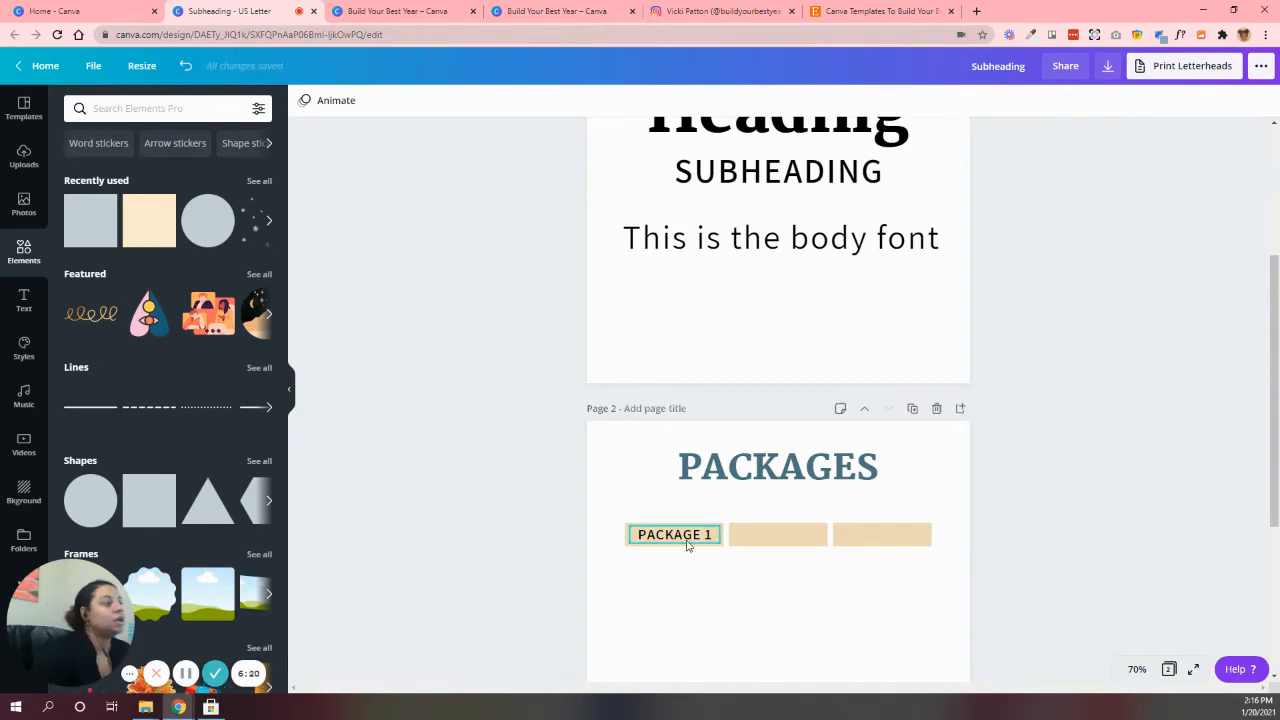
pyautogui.click(506, 101)
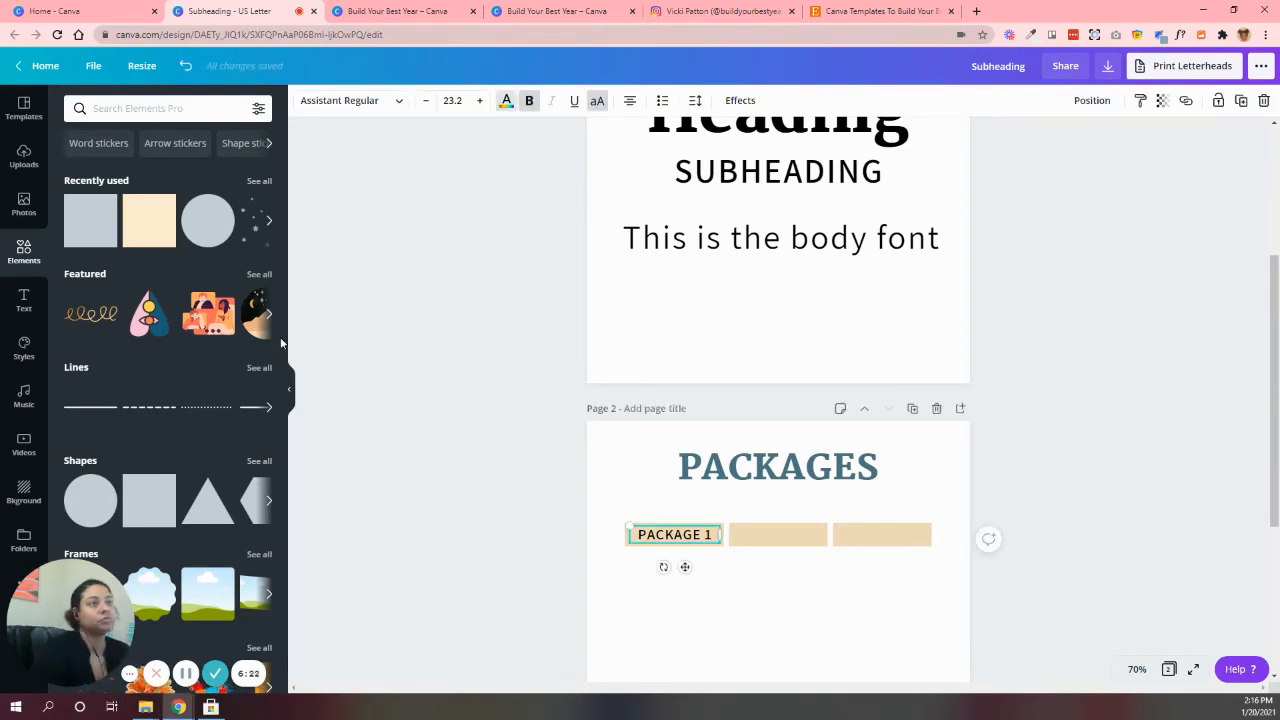
pyautogui.click(260, 240)
pyautogui.press('Escape')
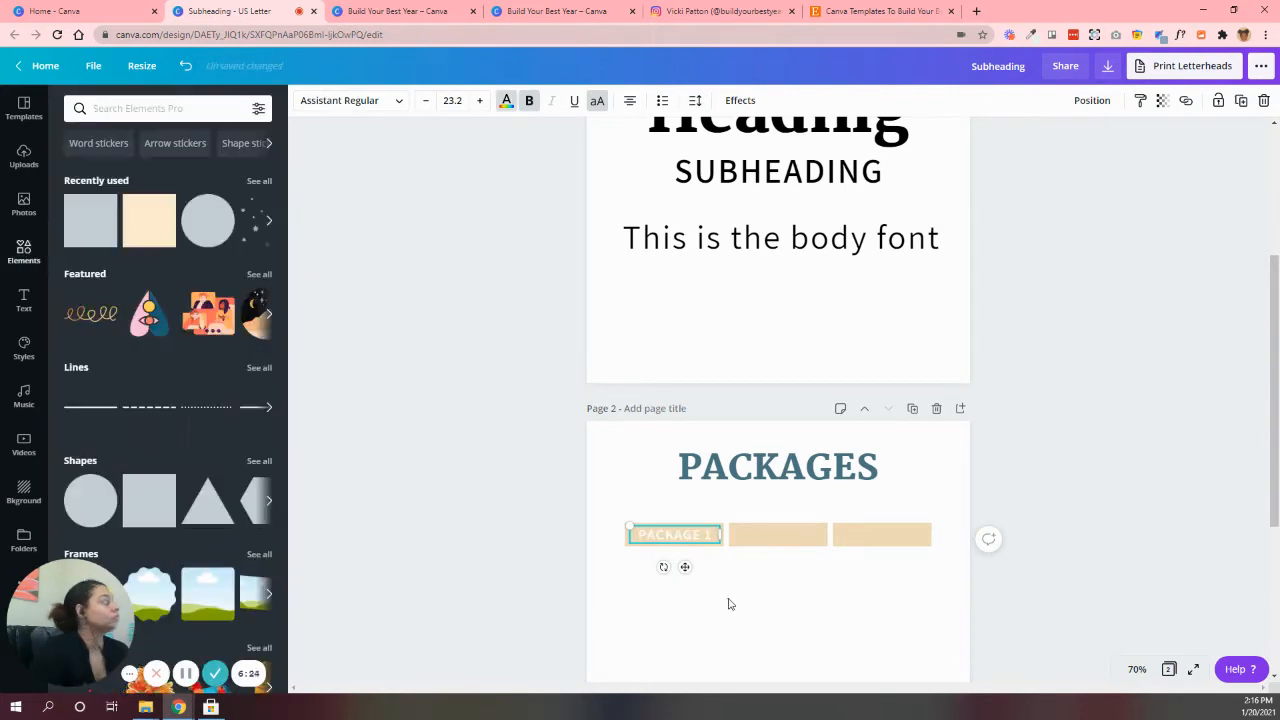
# Check the package boxes in the Mystic Package Price Guide template, and add a black square outline shape to page 2
pyautogui.scroll(-1, 736, 525)
pyautogui.click(420, 11)
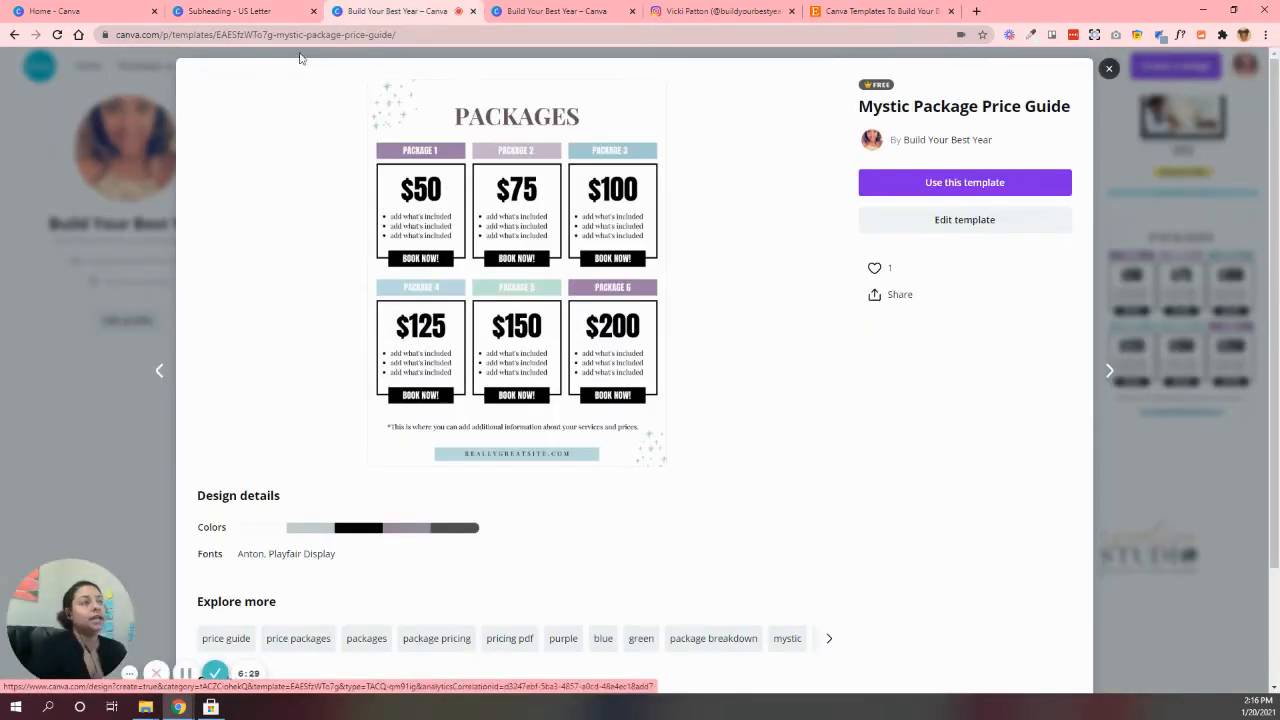
pyautogui.click(253, 12)
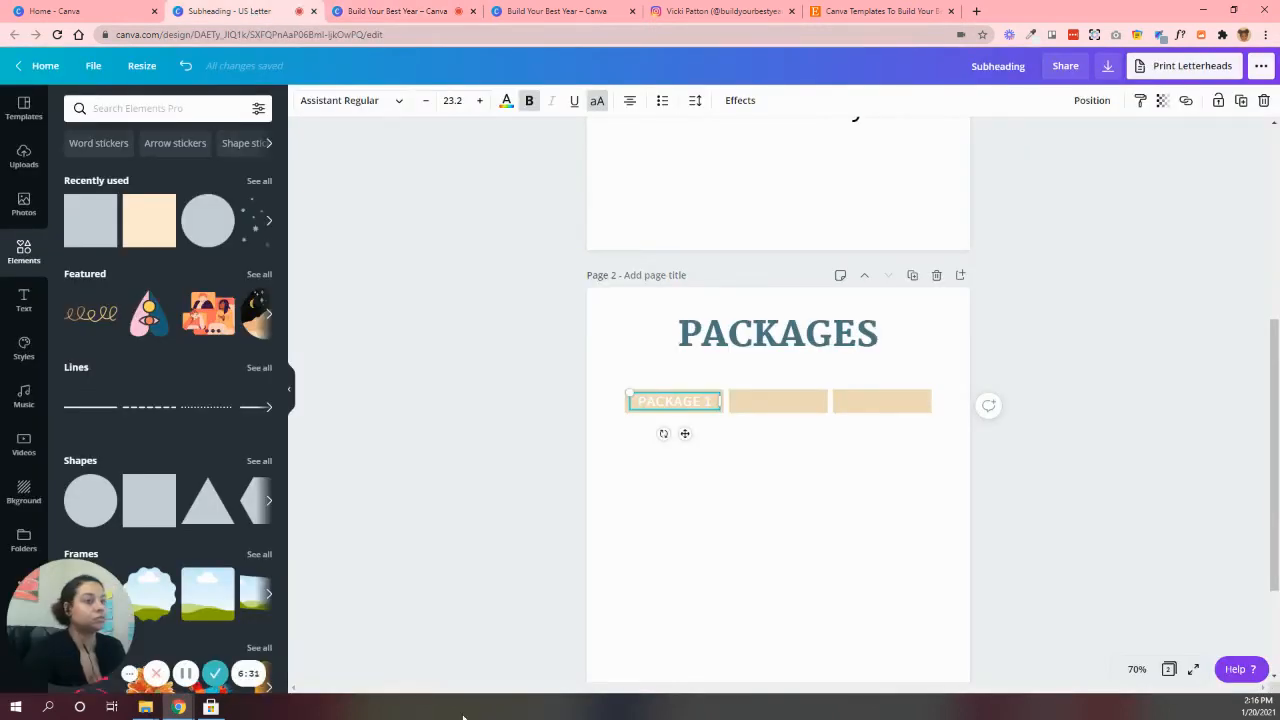
pyautogui.scroll(-1, 226, 435)
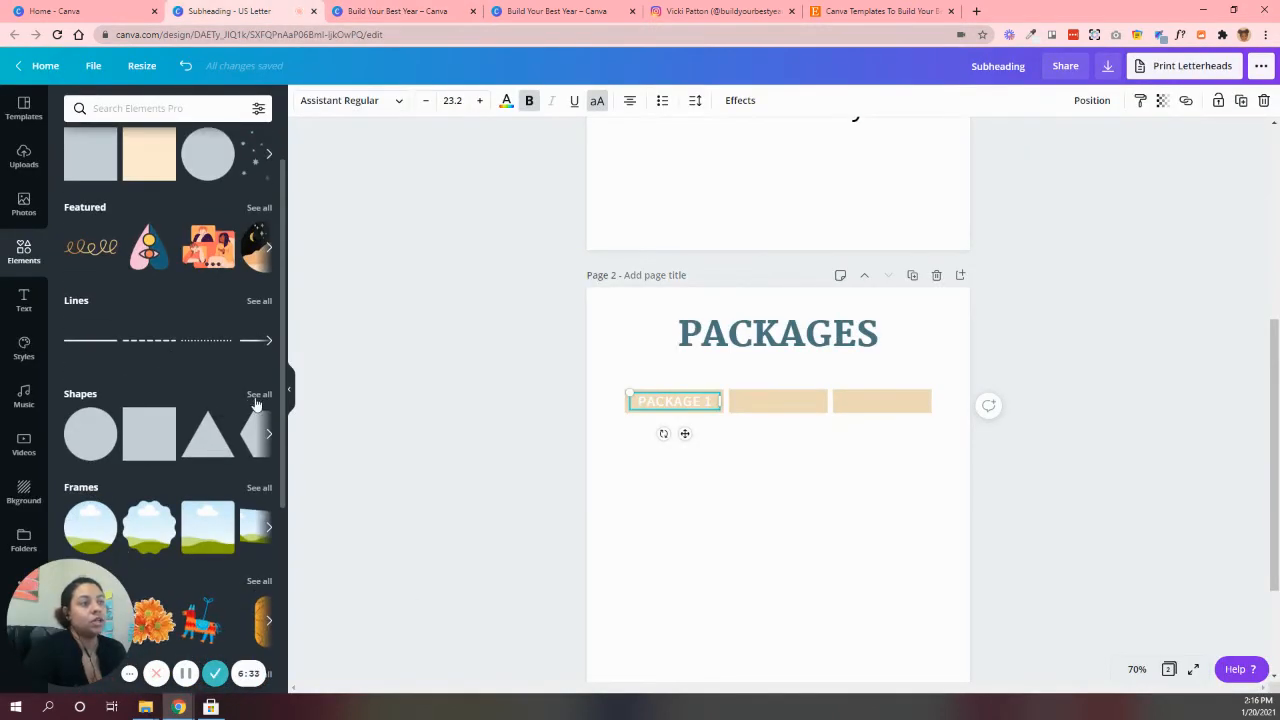
pyautogui.click(254, 395)
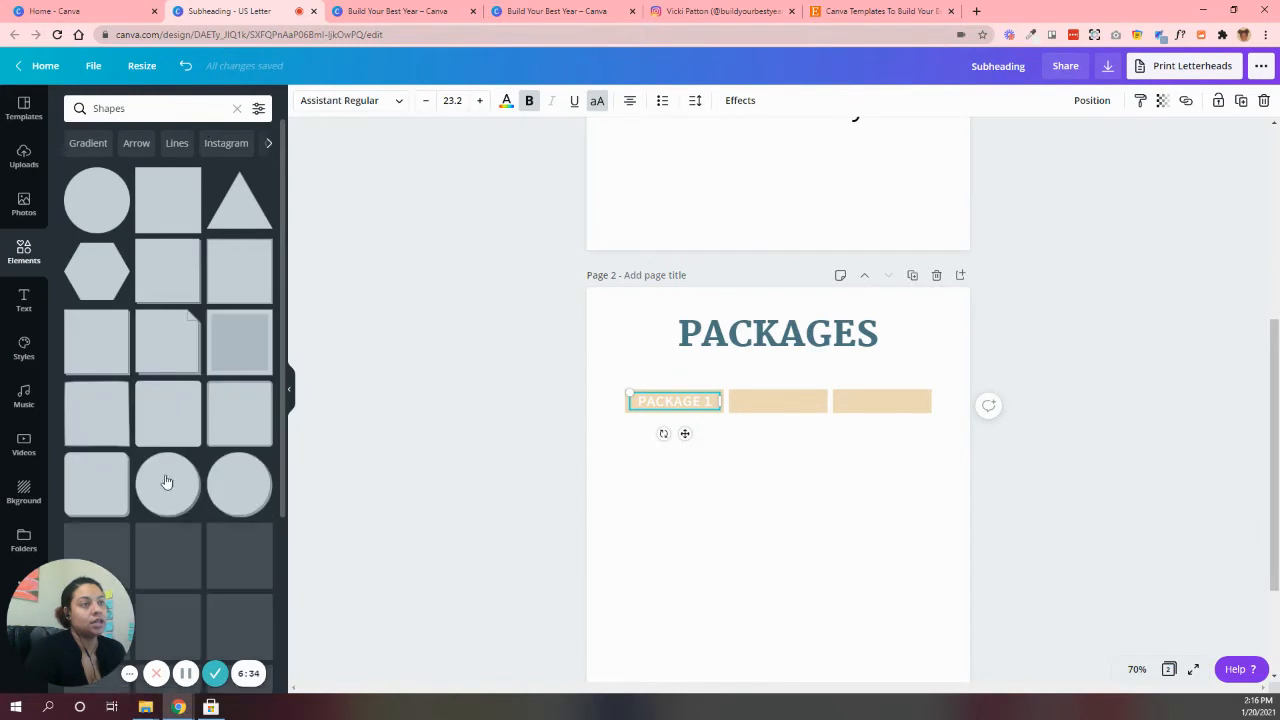
pyautogui.scroll(-2, 170, 475)
pyautogui.click(167, 492)
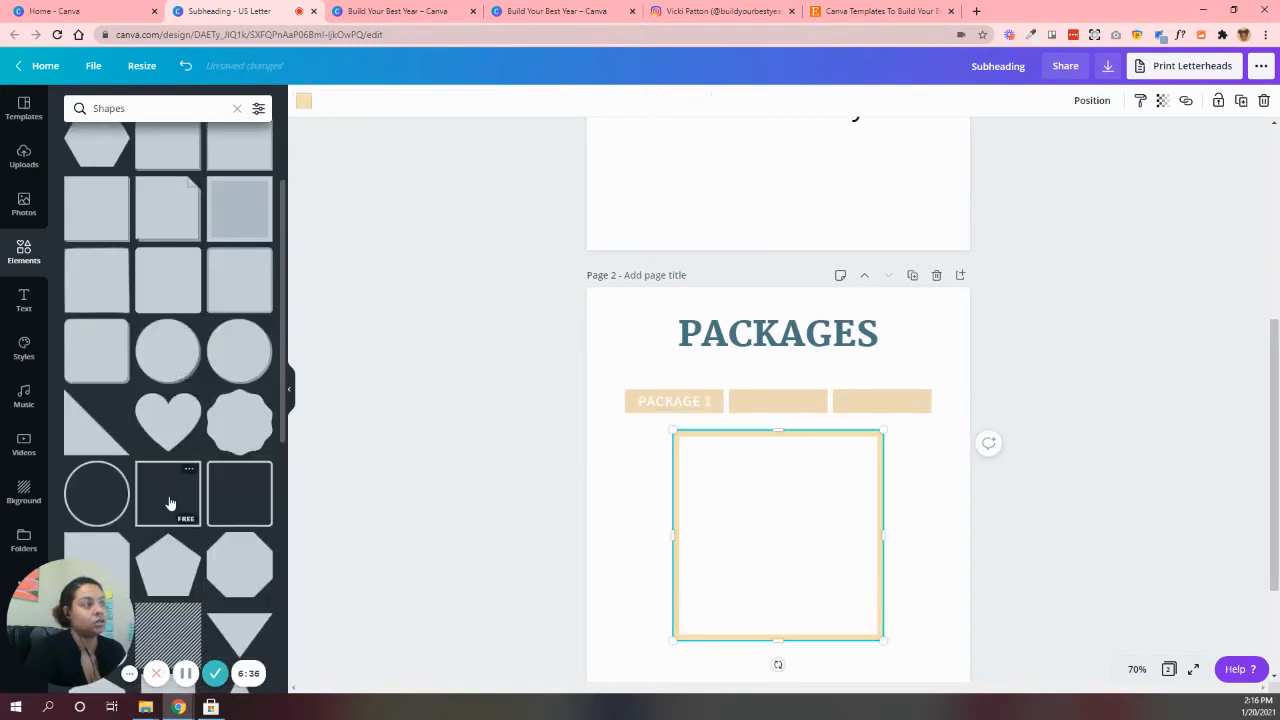
pyautogui.click(303, 101)
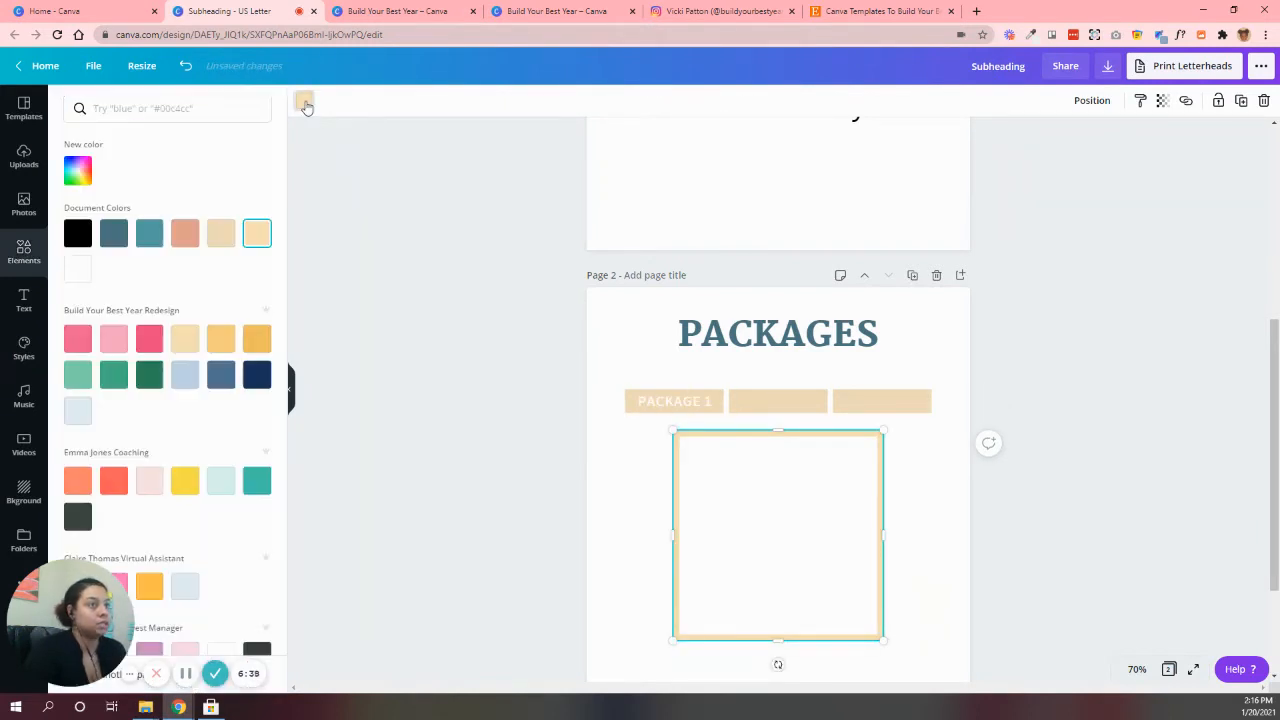
pyautogui.click(78, 233)
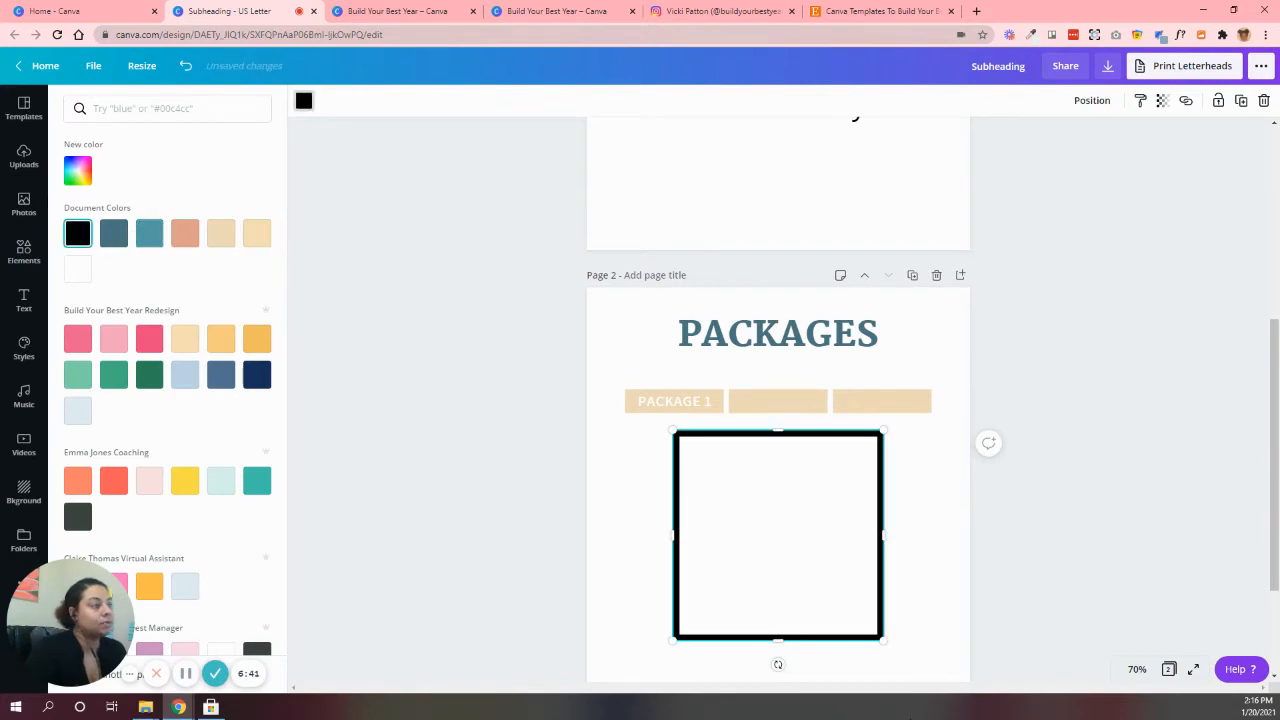
# Scale the outline to the first bar's width, stretch it to about 2.2 by 2.8, and place it just beneath that bar
pyautogui.moveTo(787, 568); pyautogui.dragTo(776, 547)
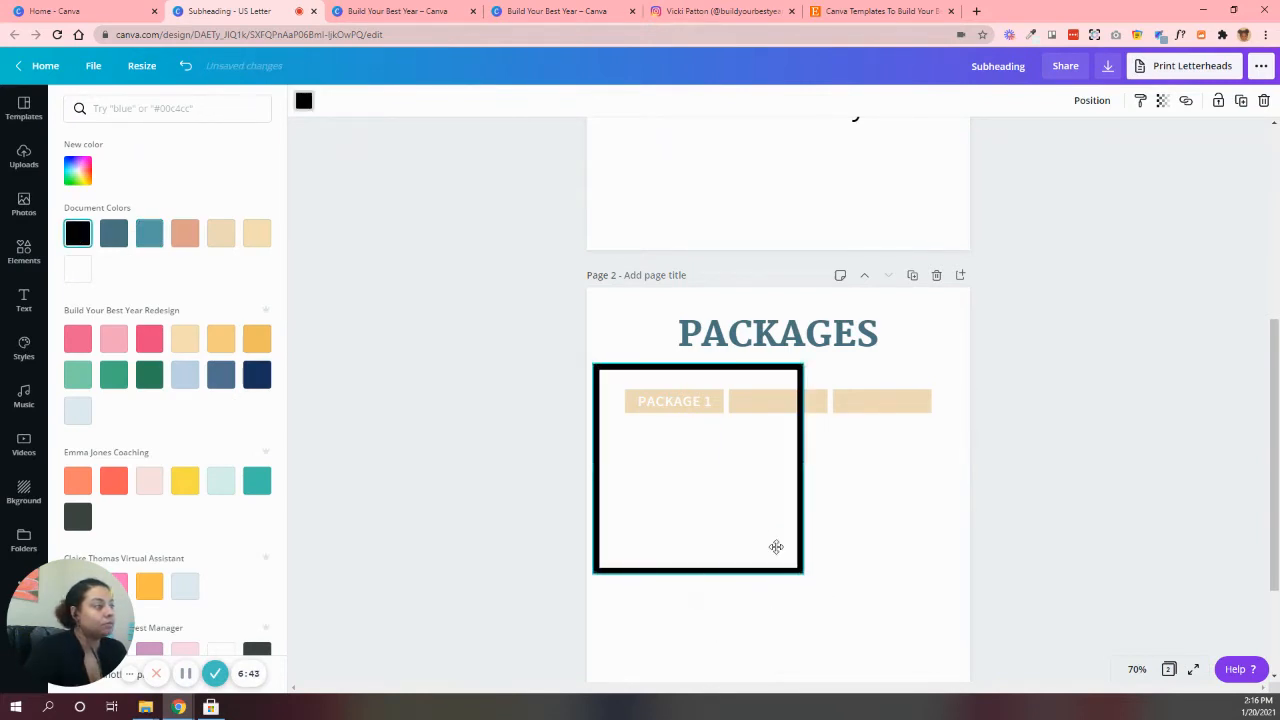
pyautogui.moveTo(845, 613); pyautogui.dragTo(700, 547)
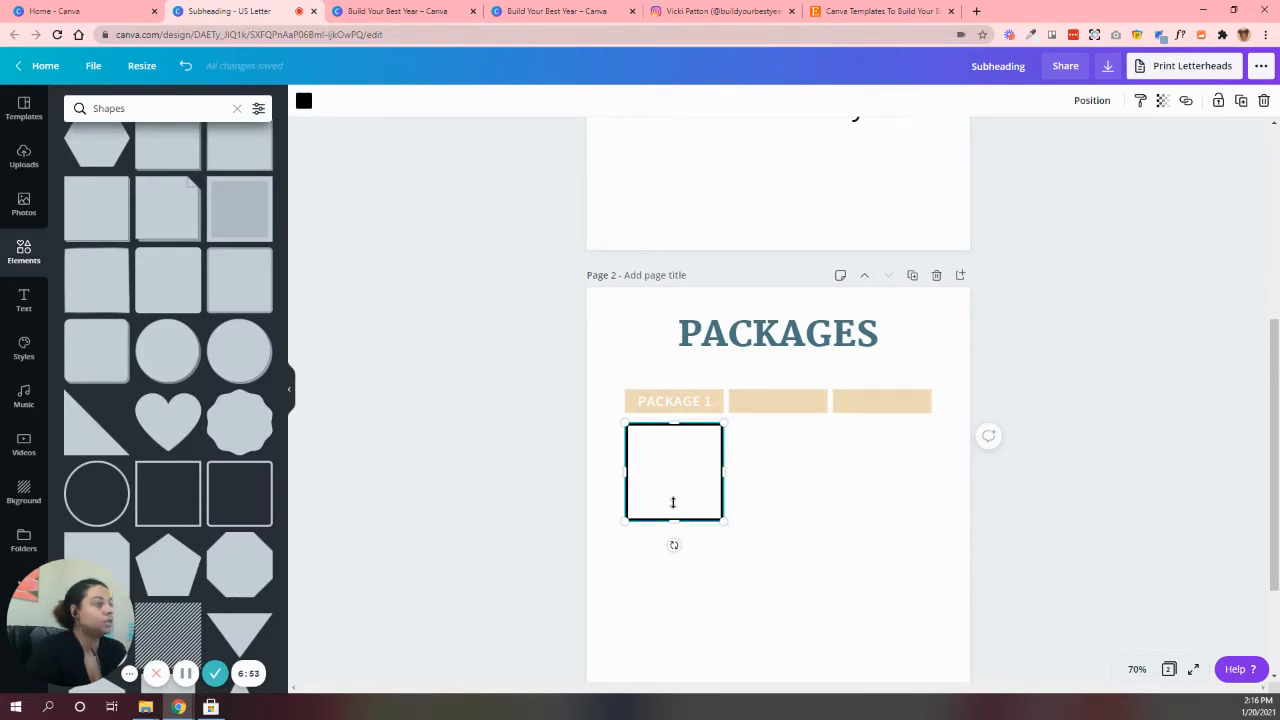
pyautogui.moveTo(673, 547); pyautogui.dragTo(674, 550)
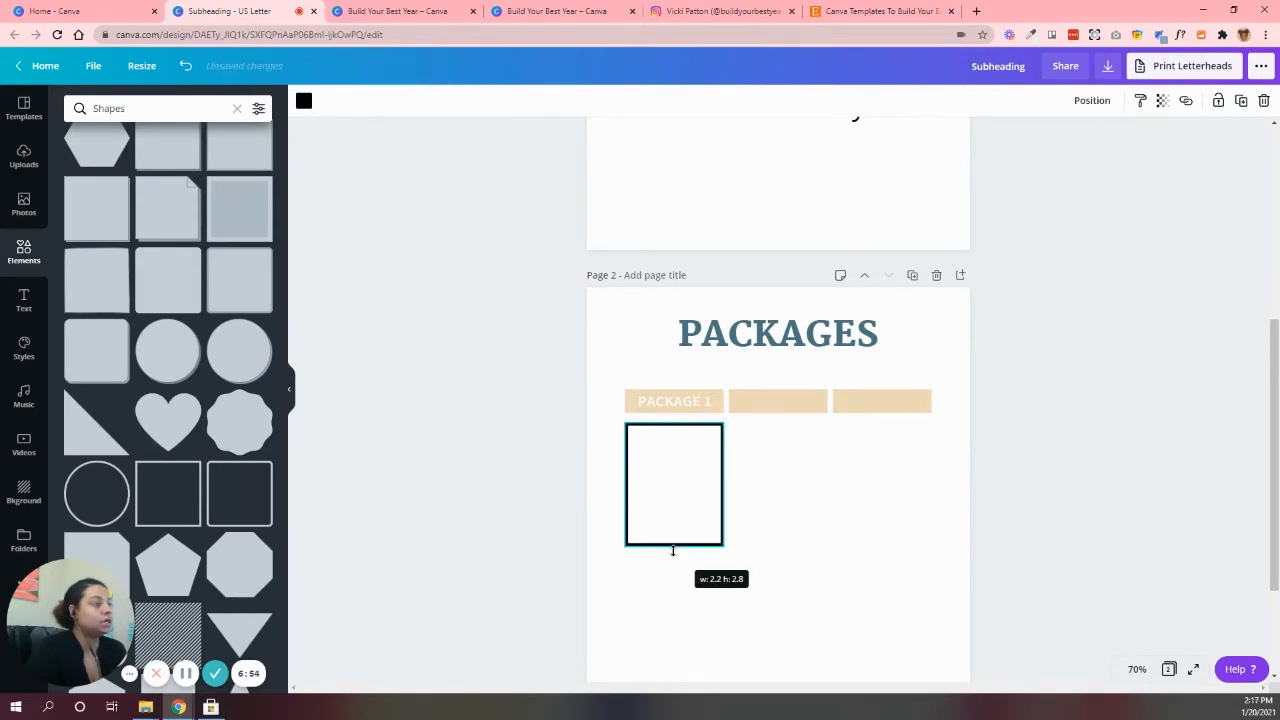
pyautogui.click(849, 540)
pyautogui.click(704, 487)
pyautogui.moveTo(704, 487); pyautogui.dragTo(703, 482)
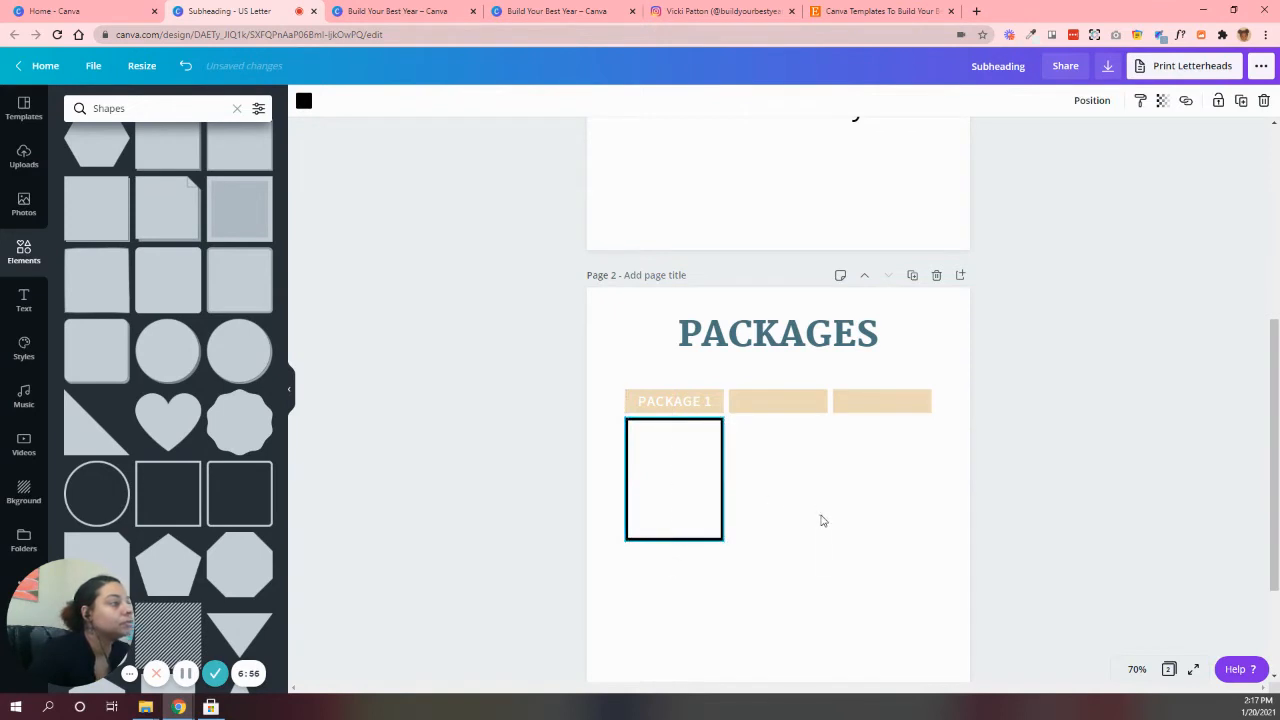
pyautogui.click(824, 530)
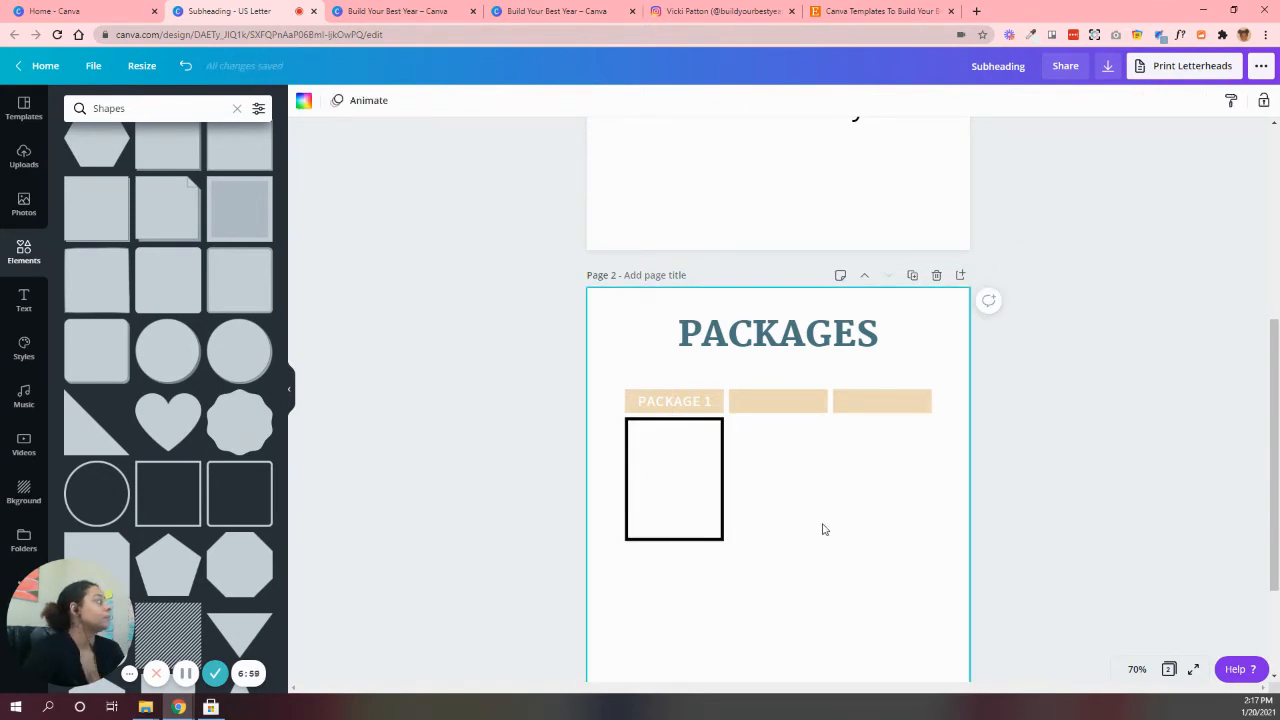
# Check the Mystic template's button, then duplicate the second beige bar and center a smaller version over the outline box's bottom edge
pyautogui.click(412, 10)
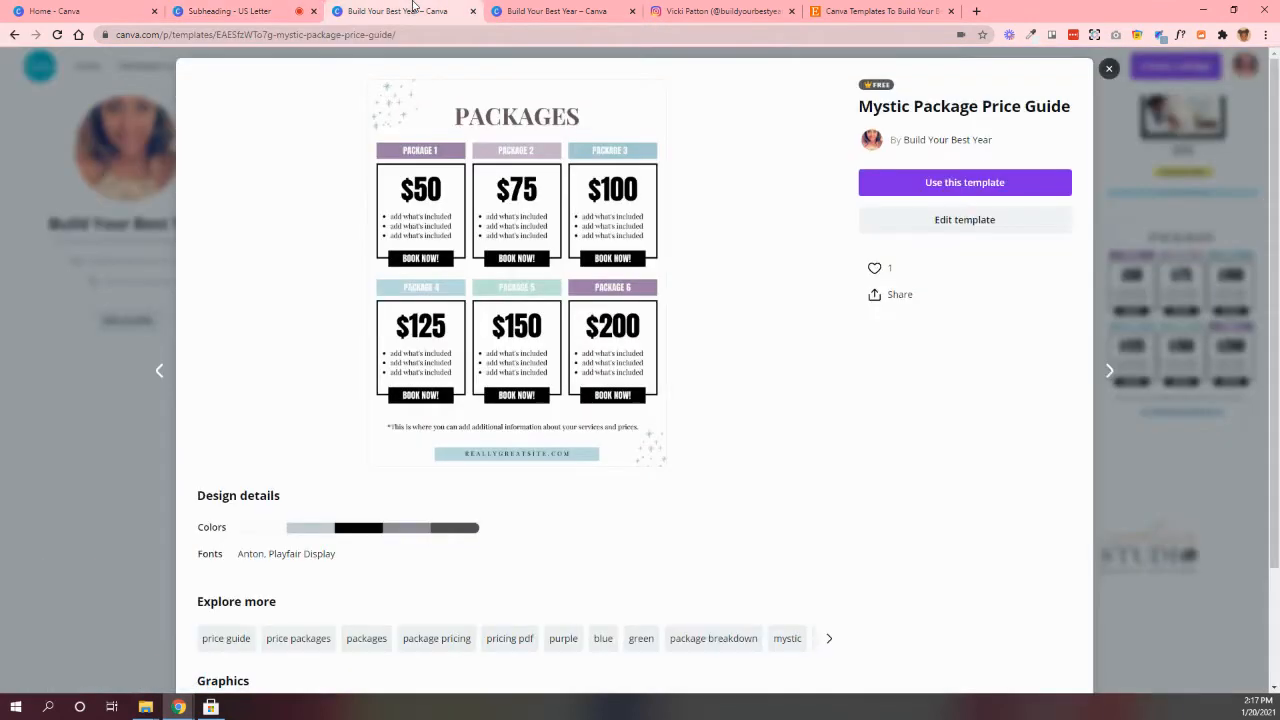
pyautogui.click(250, 10)
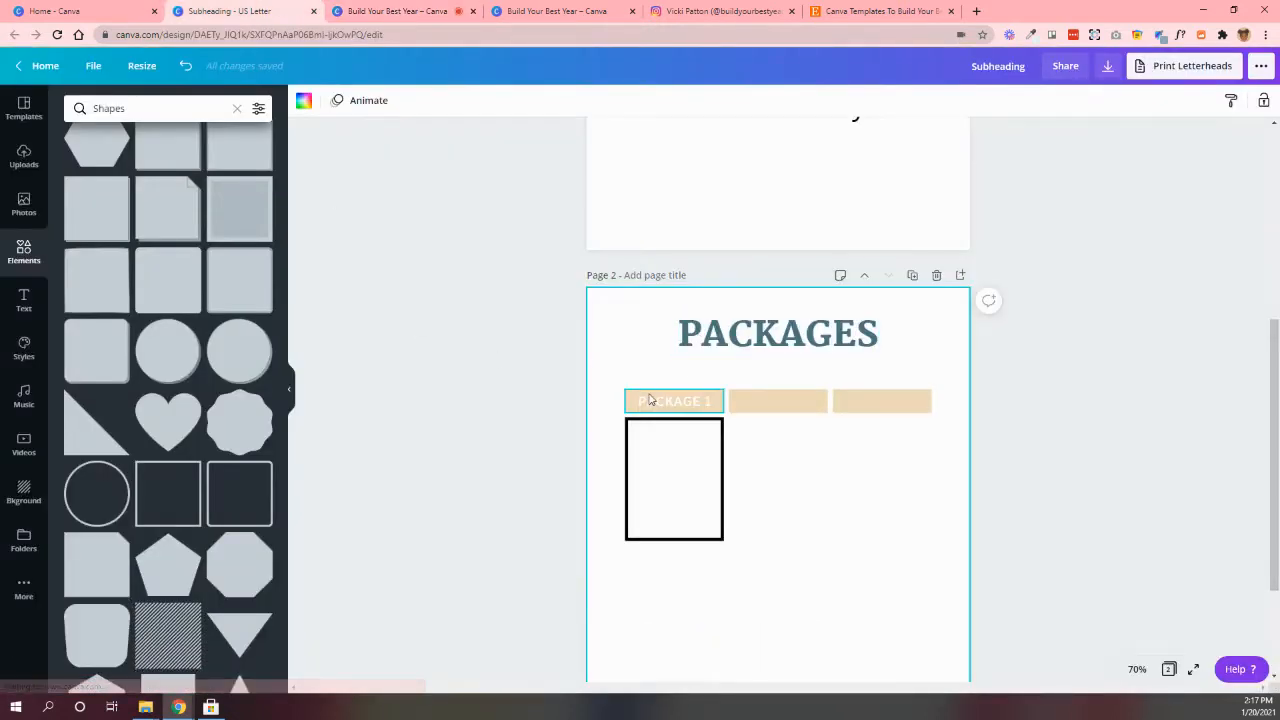
pyautogui.click(647, 399)
pyautogui.click(768, 401)
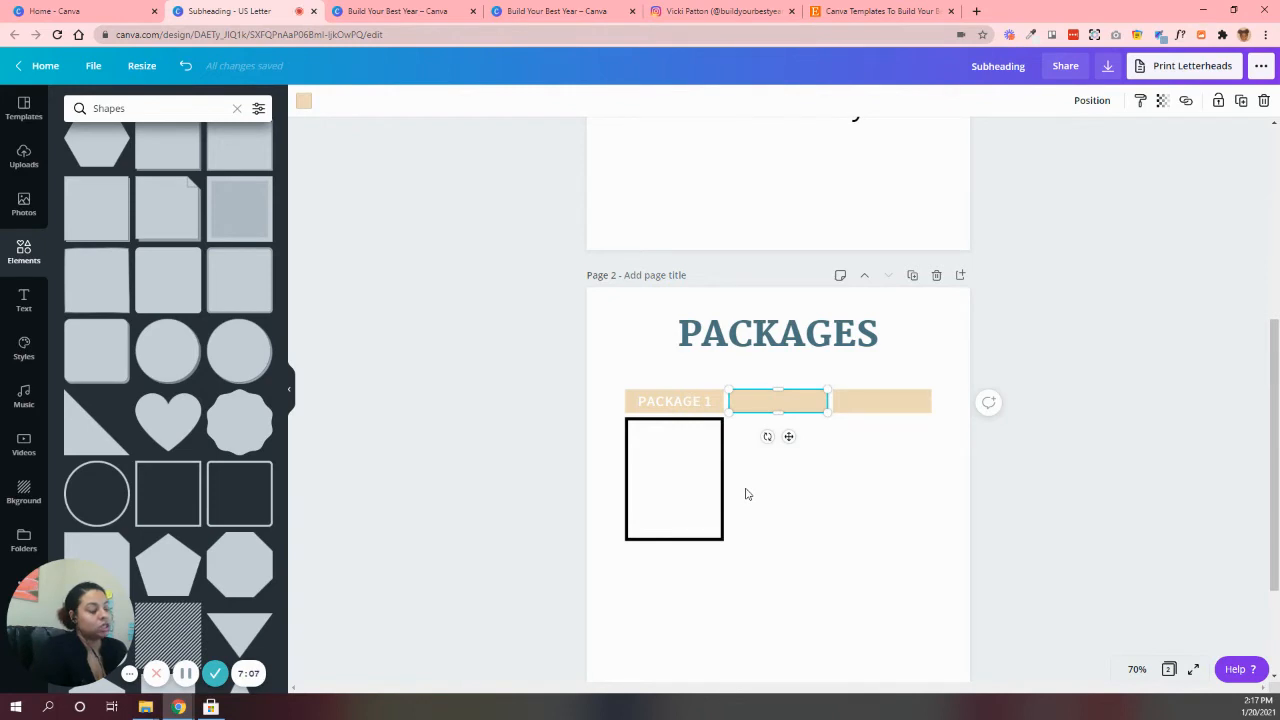
pyautogui.hotkey('ctrl', 'd')
pyautogui.moveTo(810, 413); pyautogui.dragTo(664, 542)
pyautogui.click(829, 550)
pyautogui.click(662, 548)
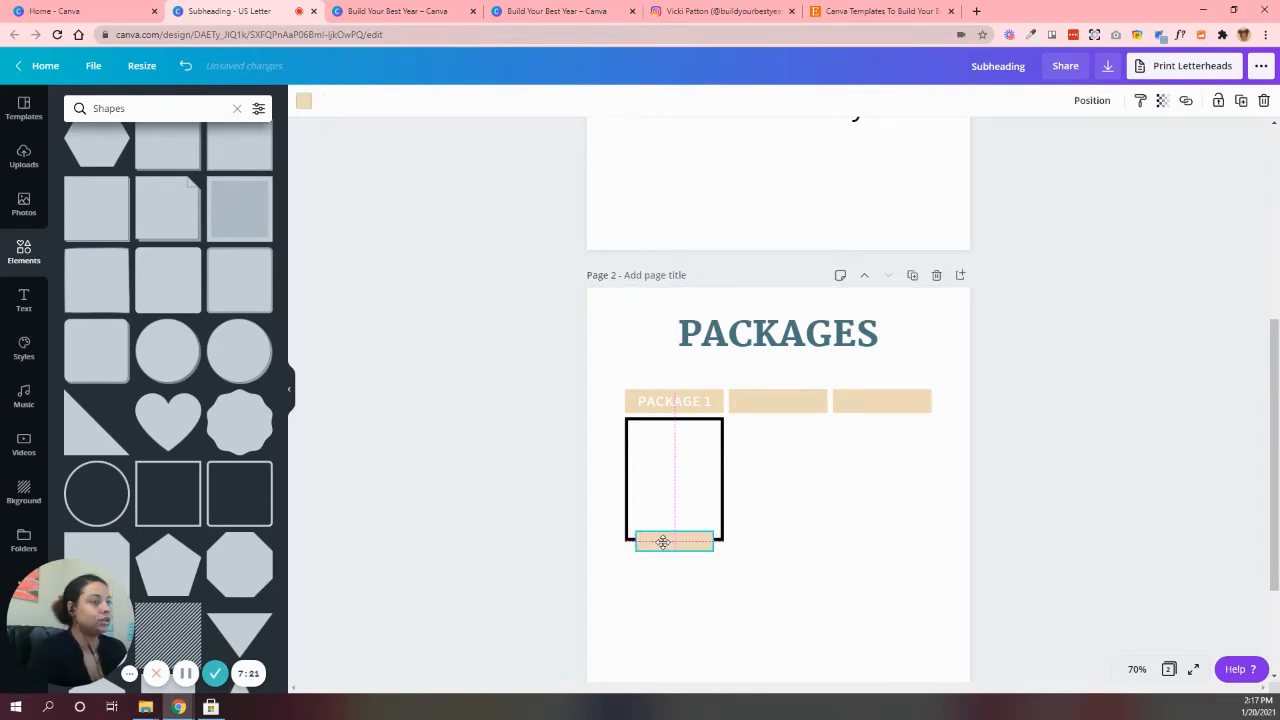
pyautogui.moveTo(663, 542); pyautogui.dragTo(664, 542)
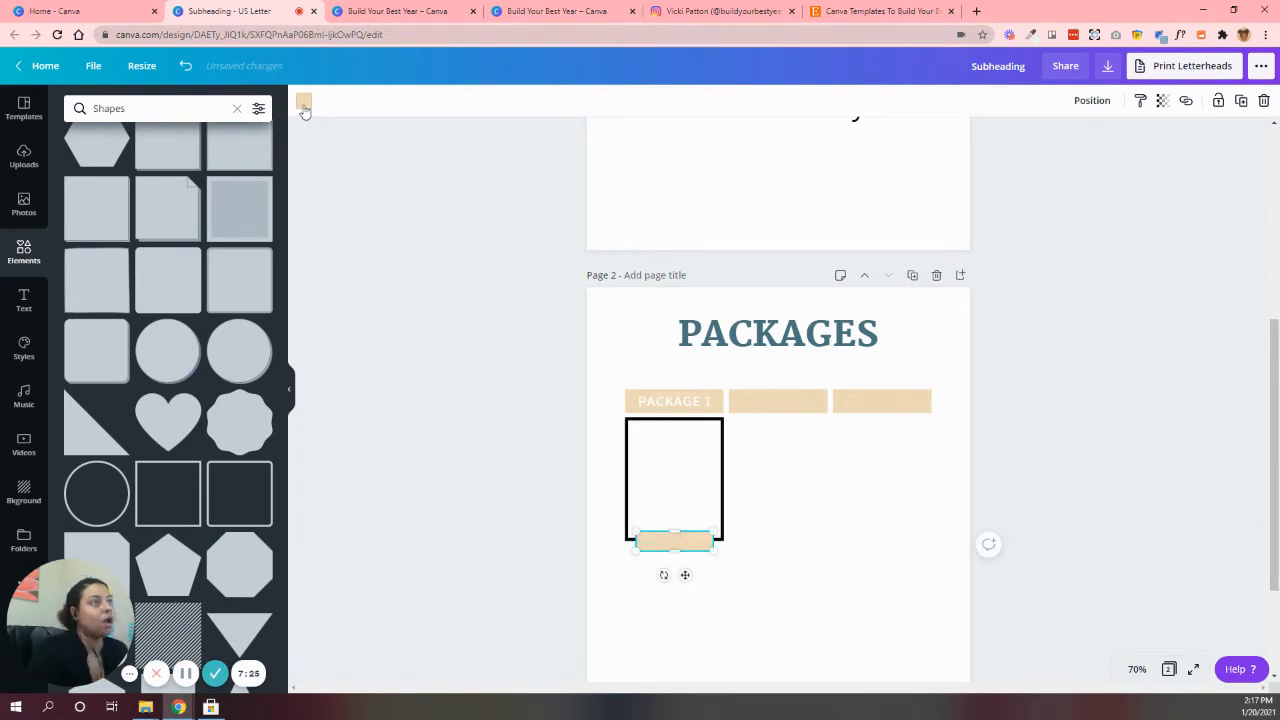
# Color the small bar on the box's bottom edge black
pyautogui.click(303, 103)
pyautogui.click(78, 233)
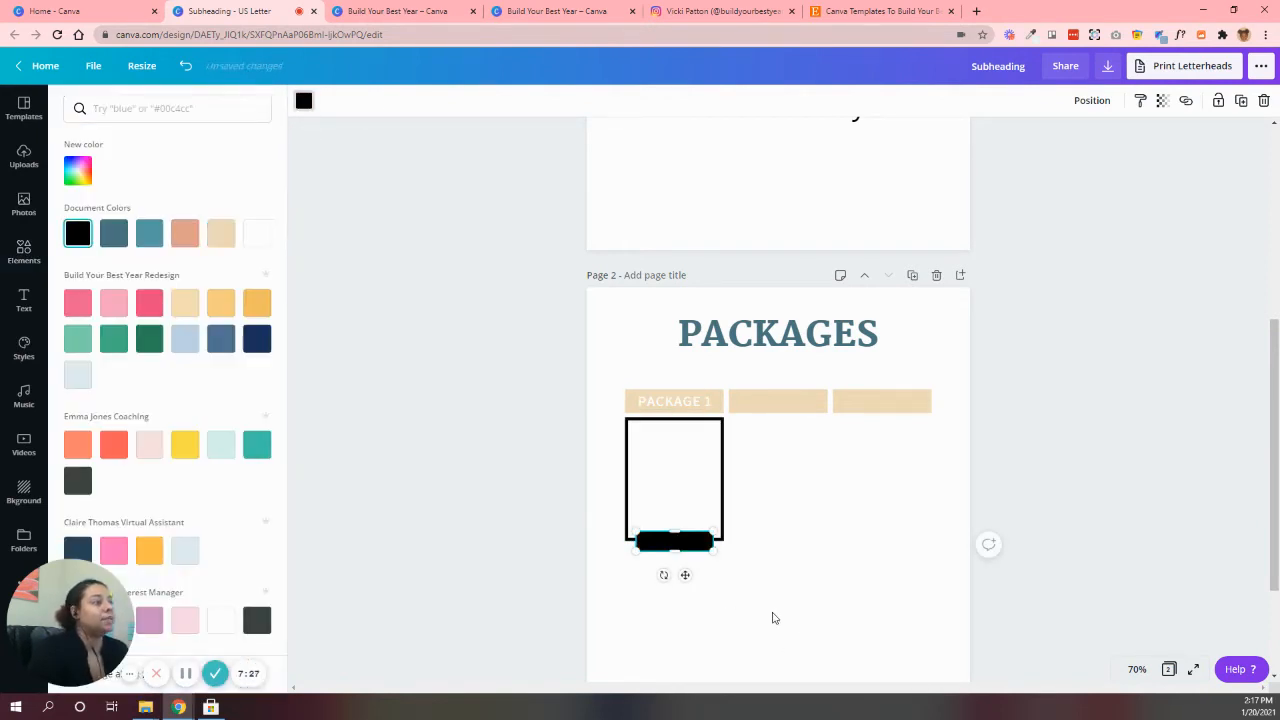
pyautogui.click(754, 500)
# Place a copy of the "PACKAGE 1" text over the black bar and change it to "BOOK NOW"
pyautogui.click(692, 403)
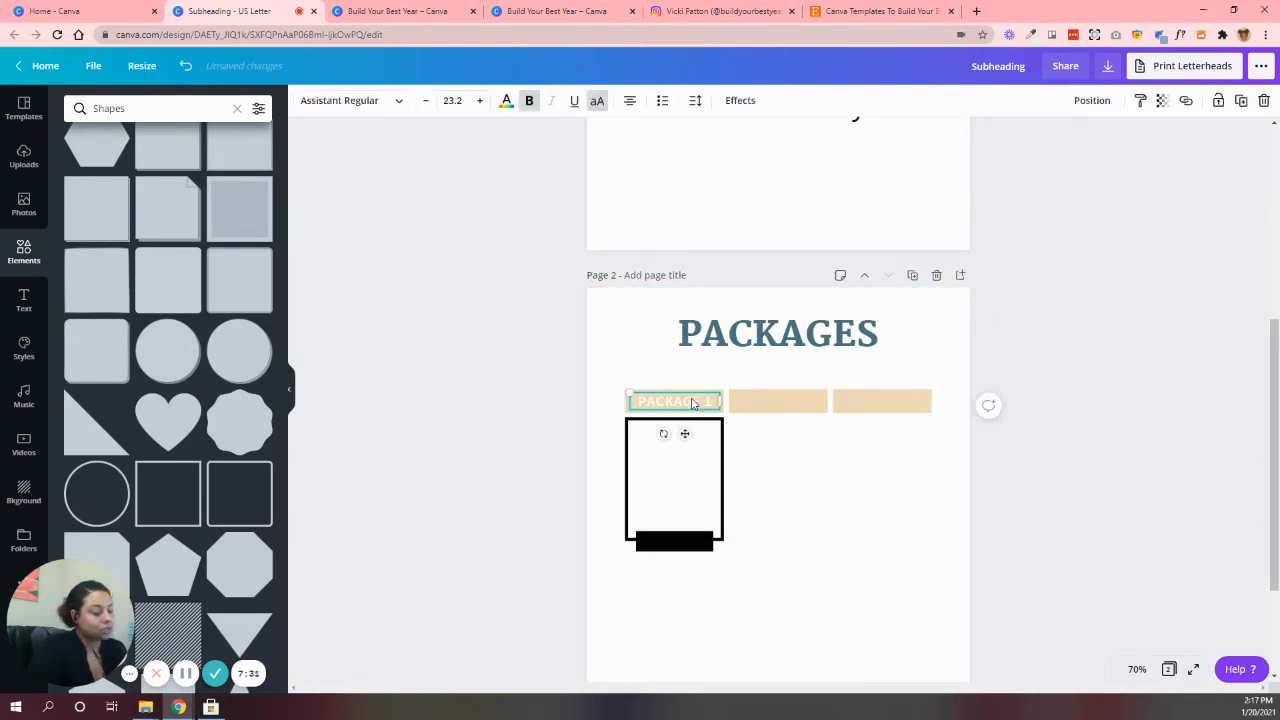
pyautogui.hotkey('ctrl', 'v')
pyautogui.click(805, 525)
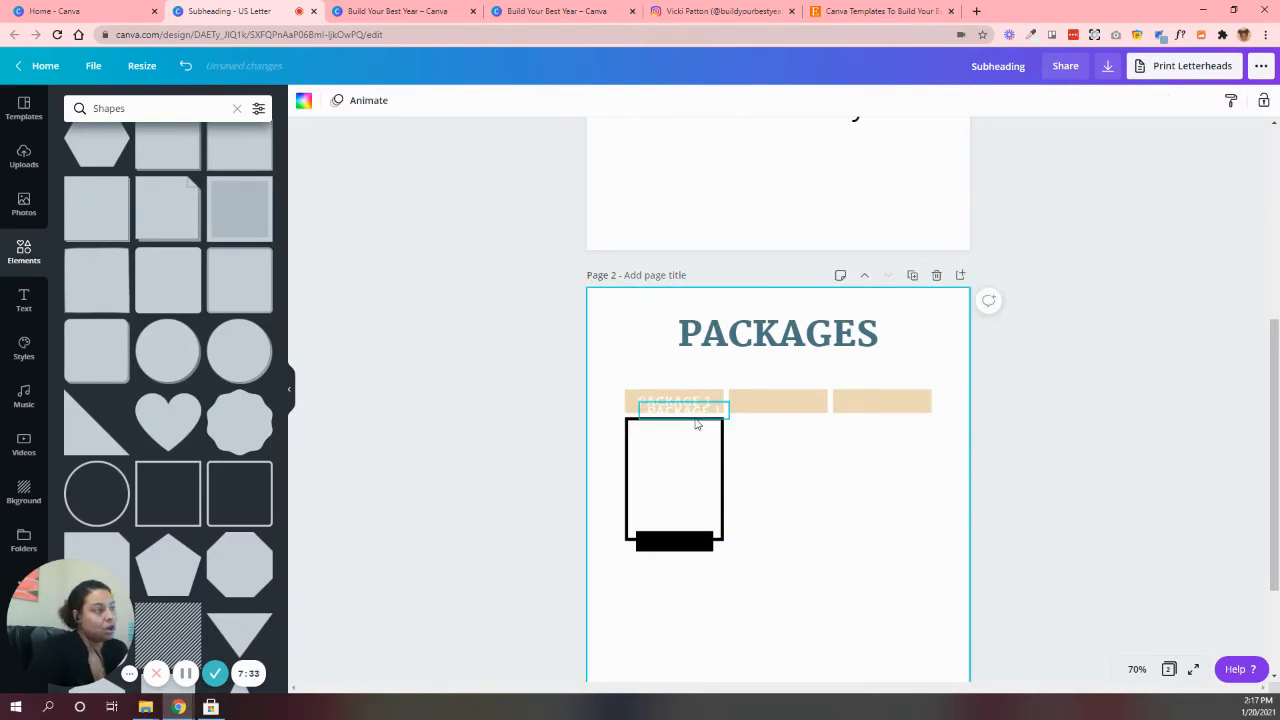
pyautogui.moveTo(695, 414); pyautogui.dragTo(691, 544)
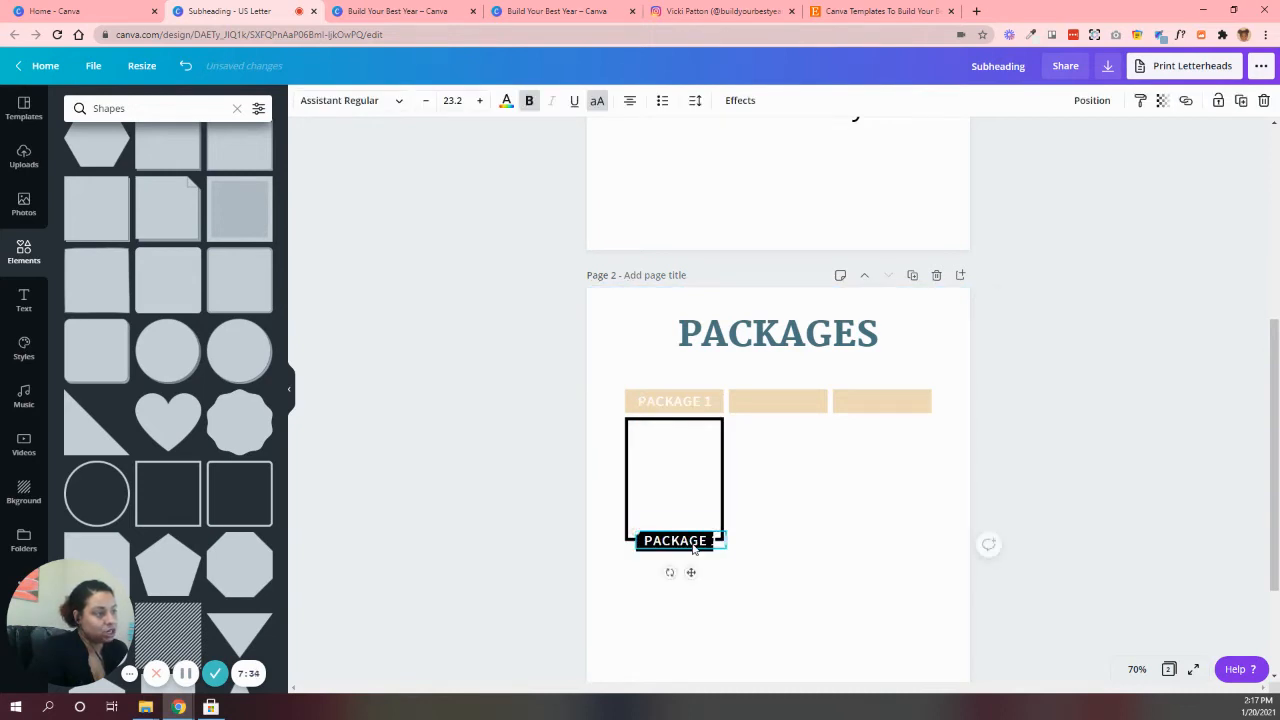
pyautogui.doubleClick(693, 543)
pyautogui.write('BOOK NOW')
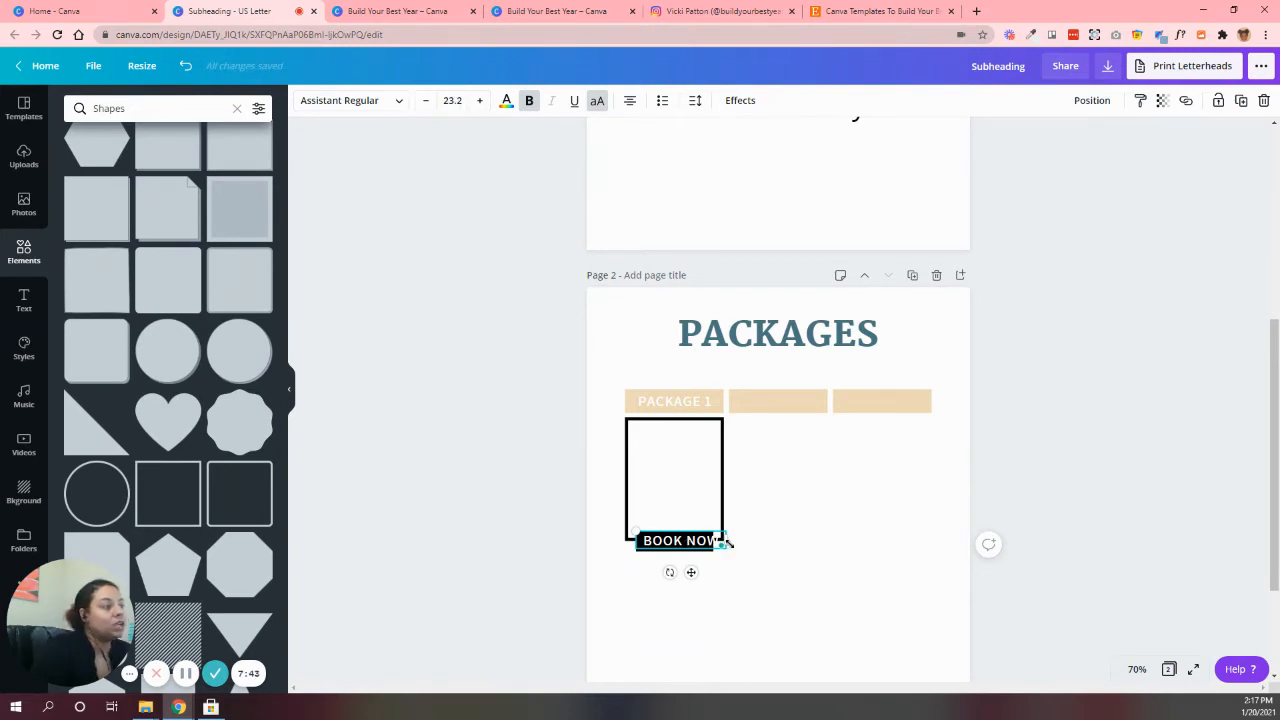
# Scale down the "BOOK NOW" text and center it within the black bar
pyautogui.moveTo(719, 541); pyautogui.dragTo(684, 541)
pyautogui.click(731, 598)
pyautogui.click(720, 631)
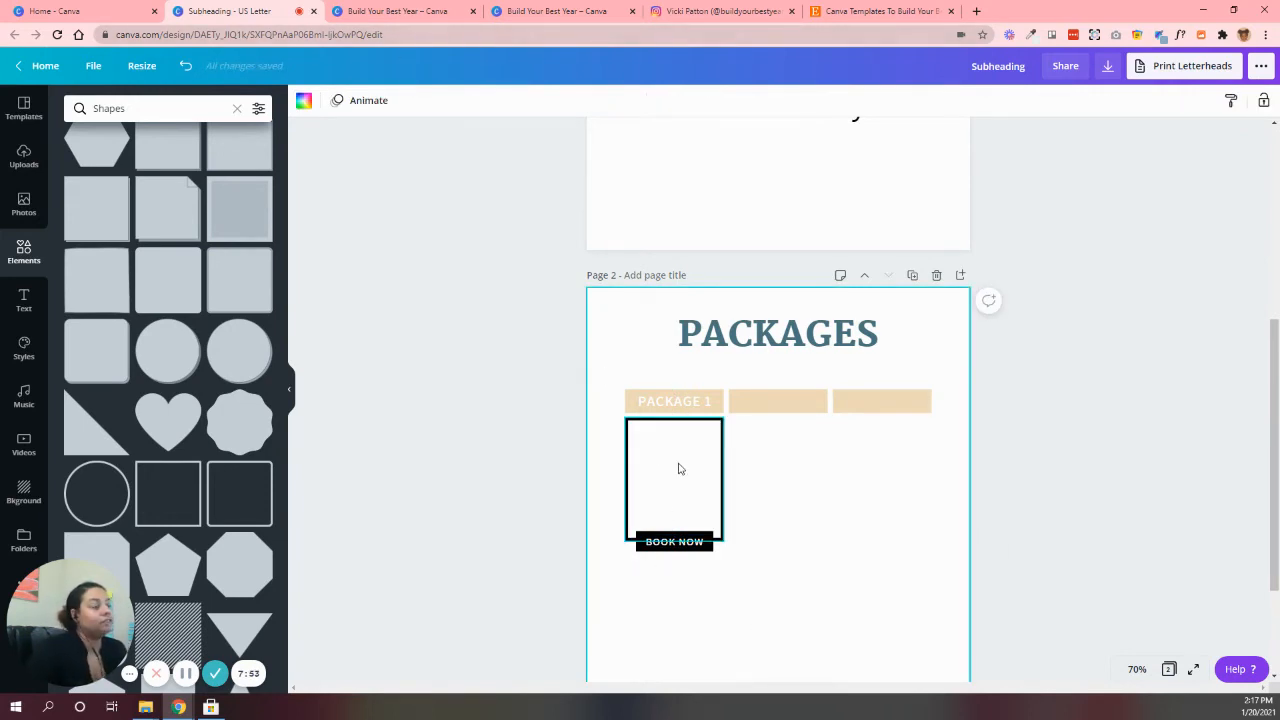
# Check the prices in the Mystic template, then duplicate the PACKAGES title over the first box and change its text to "$50"
pyautogui.click(390, 11)
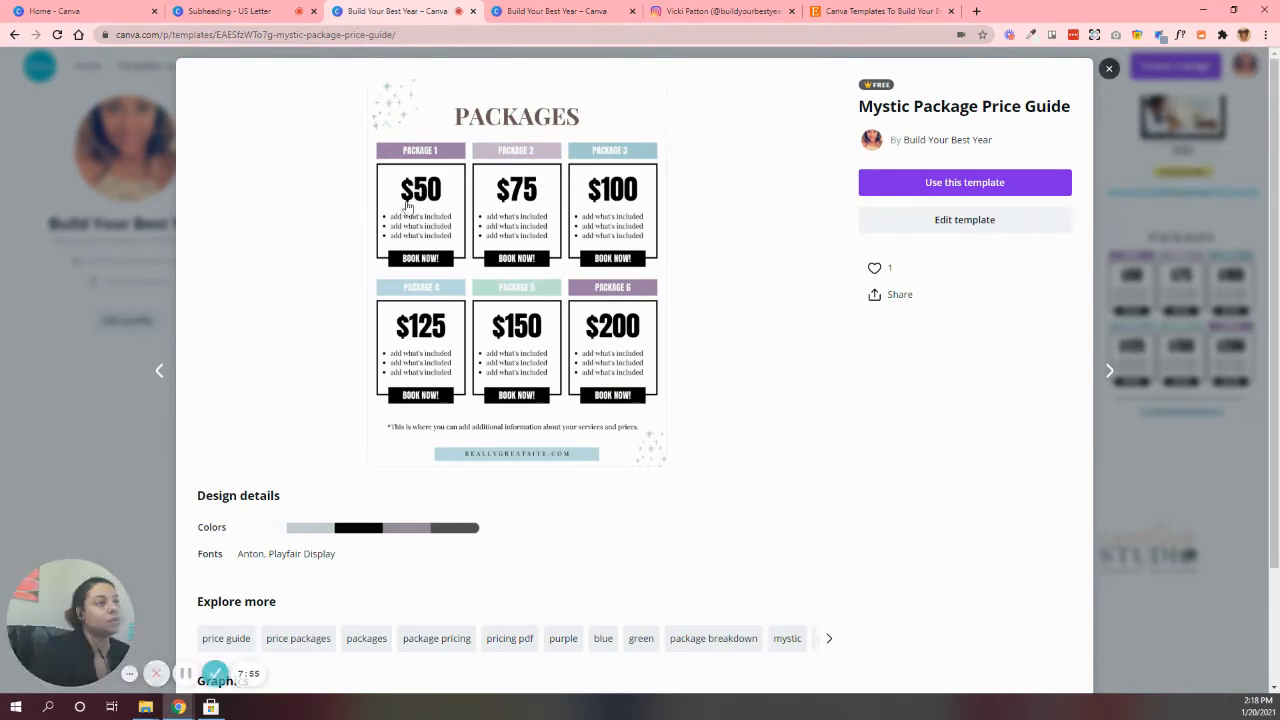
pyautogui.click(265, 11)
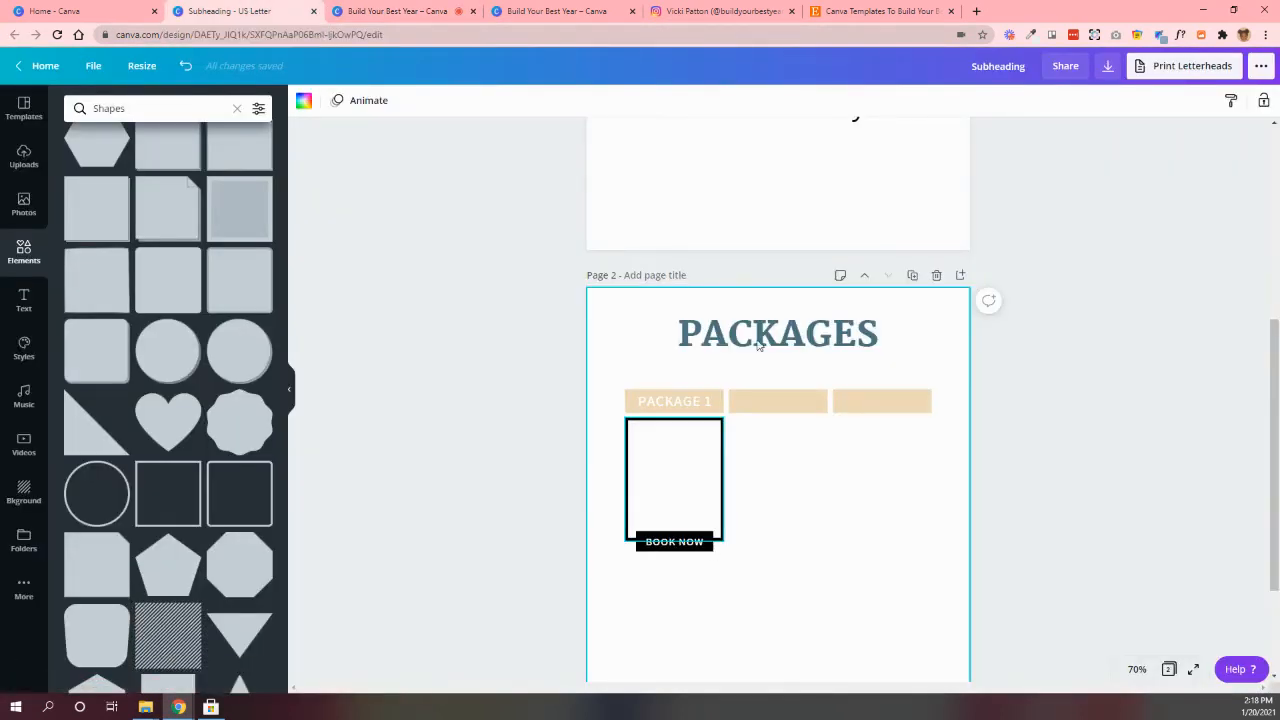
pyautogui.click(759, 345)
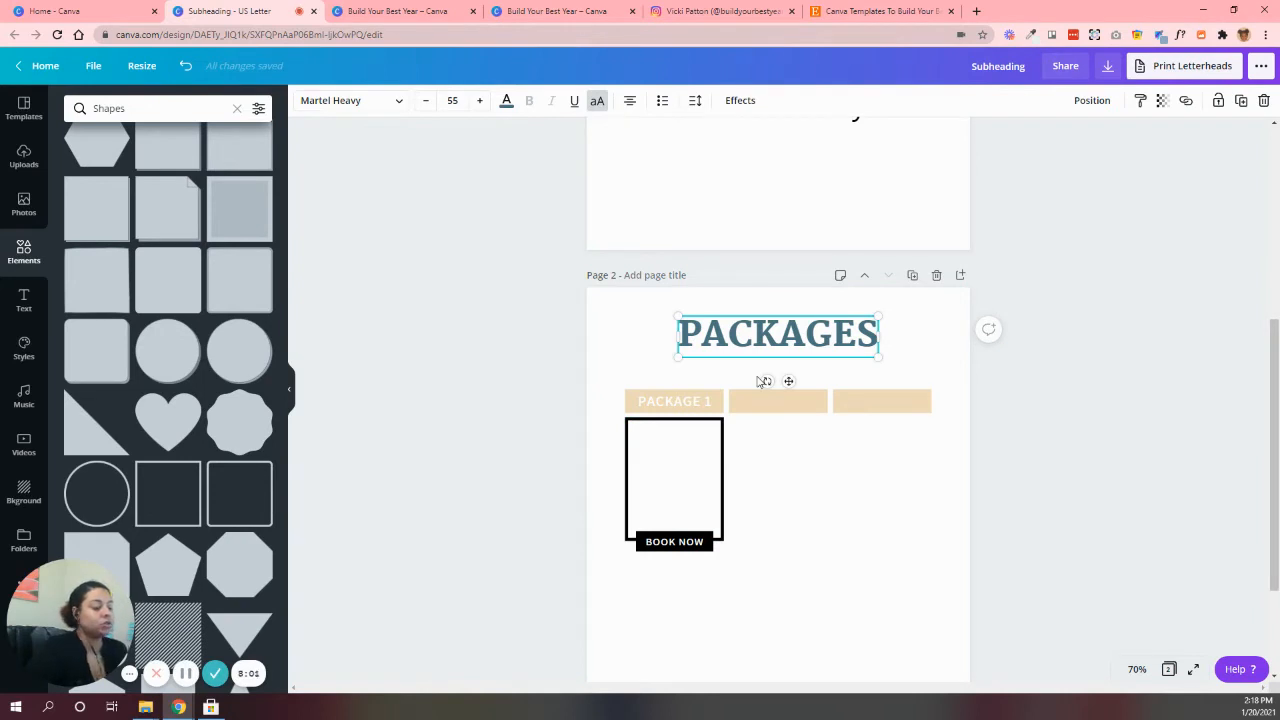
pyautogui.hotkey('ctrl', 'd')
pyautogui.moveTo(773, 346); pyautogui.dragTo(718, 443)
pyautogui.doubleClick(718, 443)
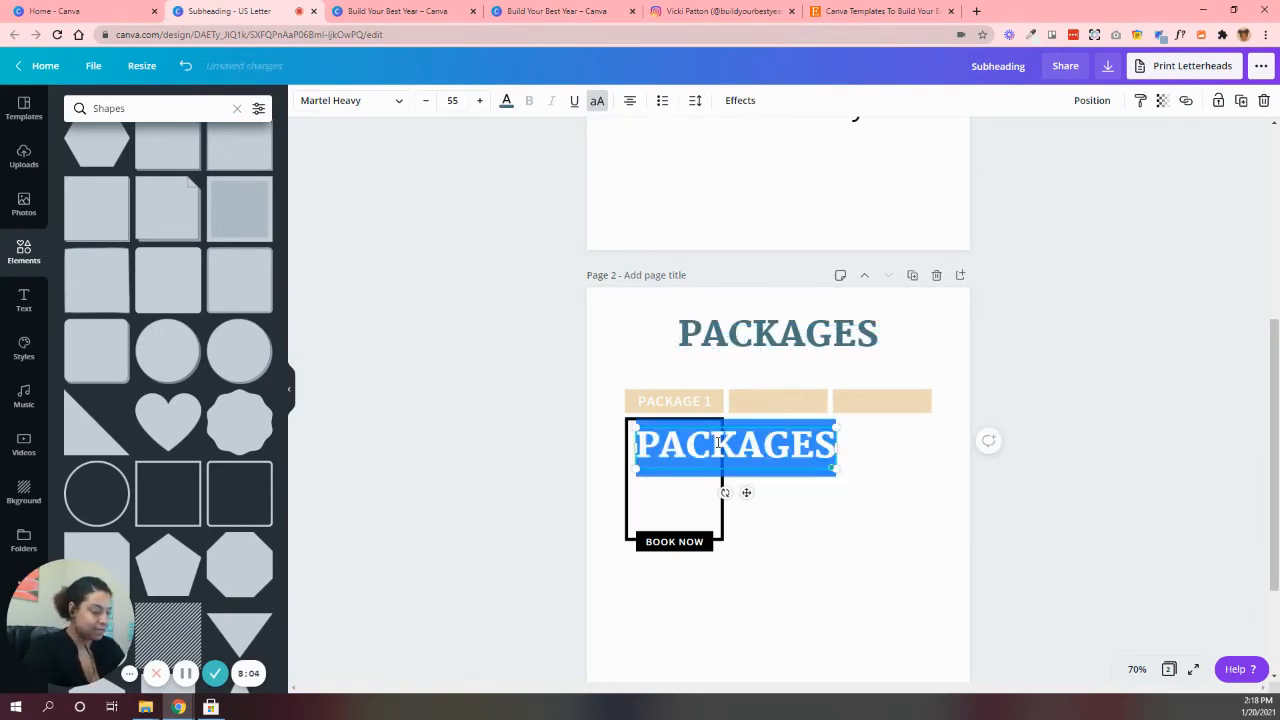
pyautogui.write('$50')
pyautogui.click(750, 491)
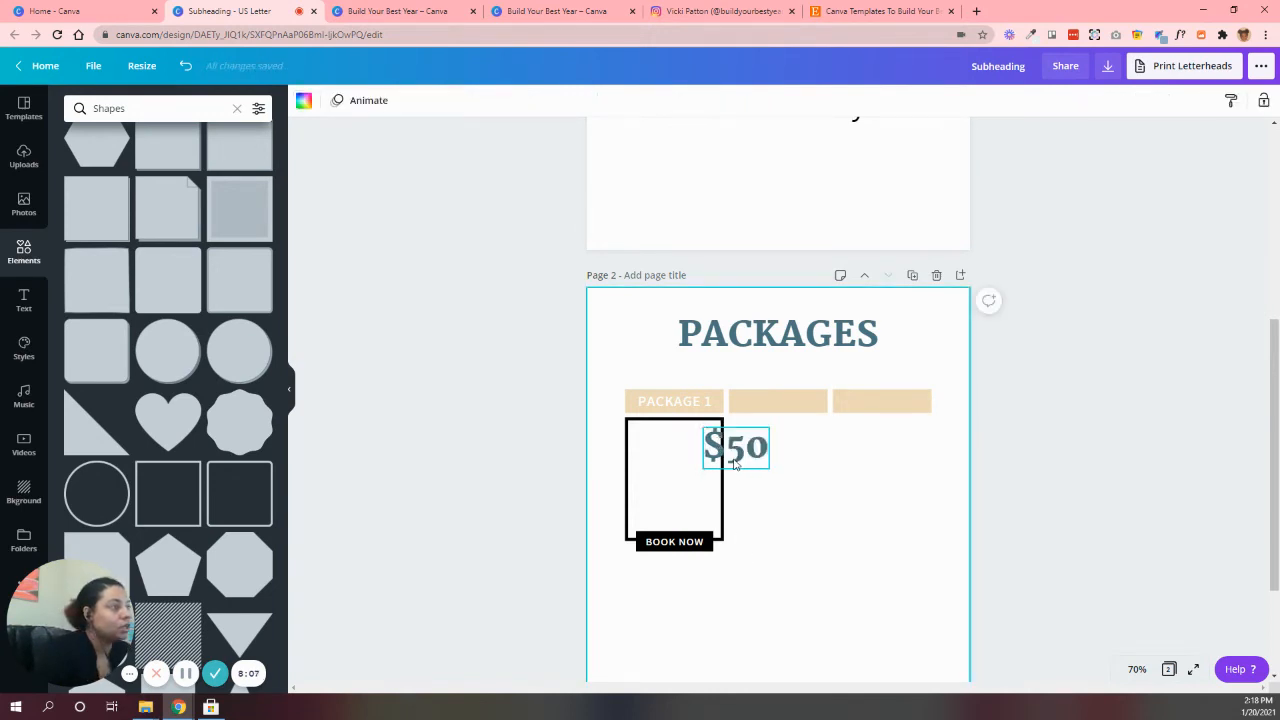
# Move the "$50" text inside the top of the first package box and color it black
pyautogui.moveTo(738, 456); pyautogui.dragTo(676, 458)
pyautogui.click(506, 100)
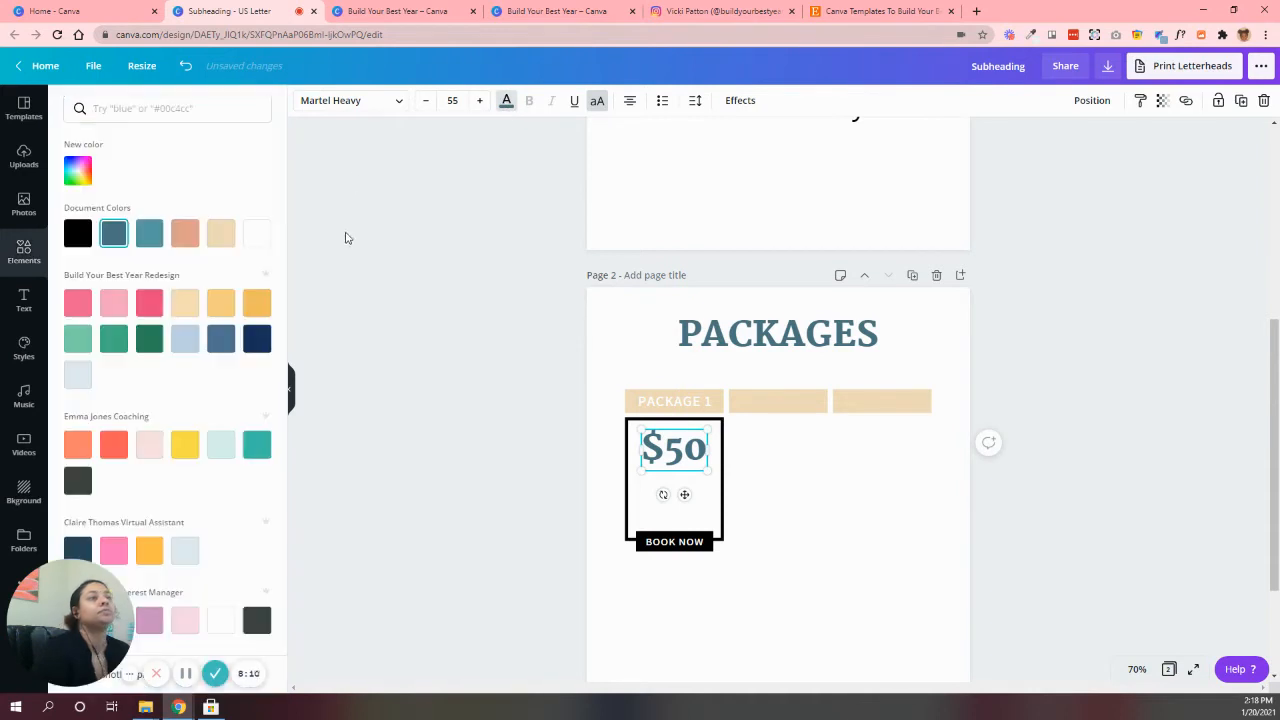
pyautogui.click(76, 232)
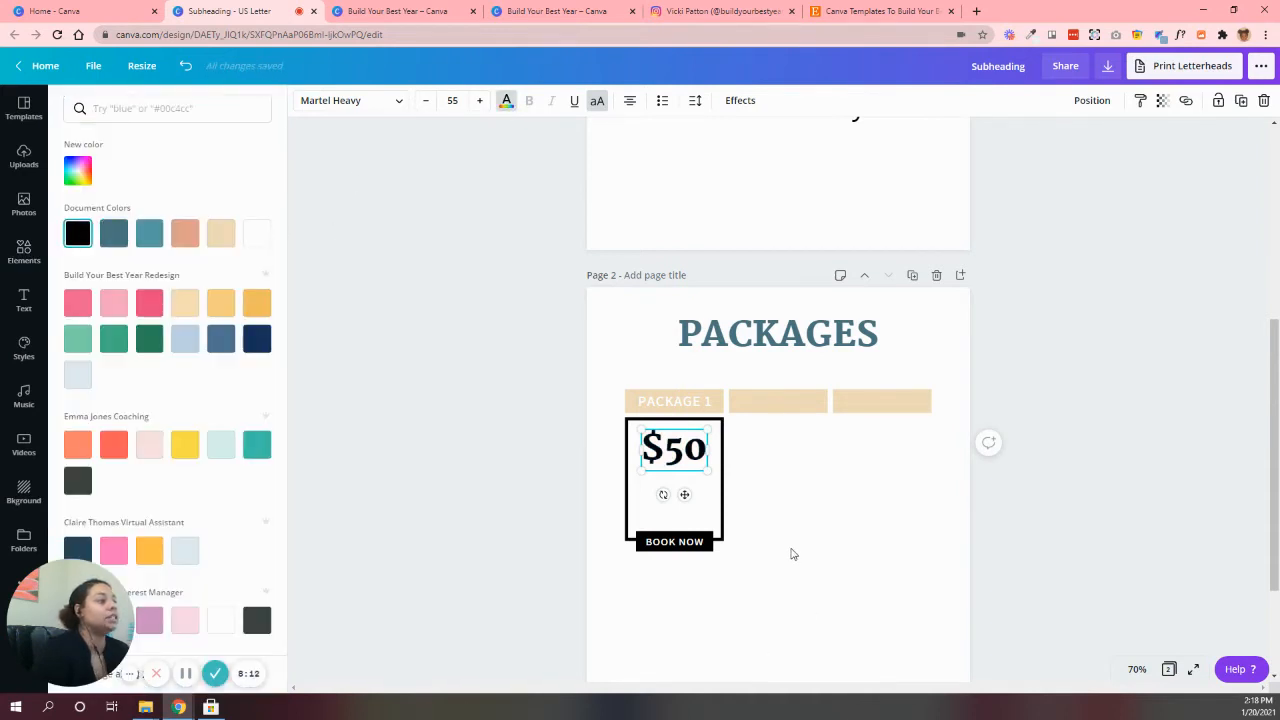
pyautogui.click(790, 554)
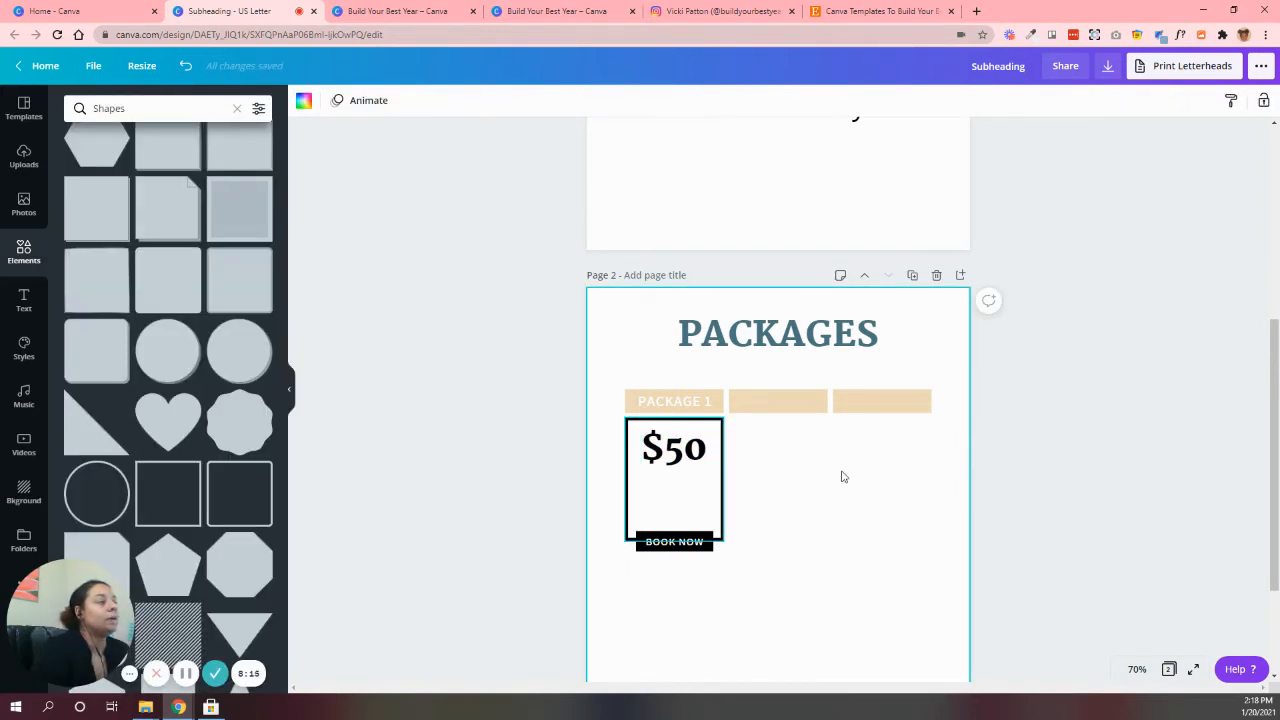
# Copy the "This is the body font" text from page 1 and paste it onto page 2
pyautogui.scroll(2, 756, 282)
pyautogui.click(746, 305)
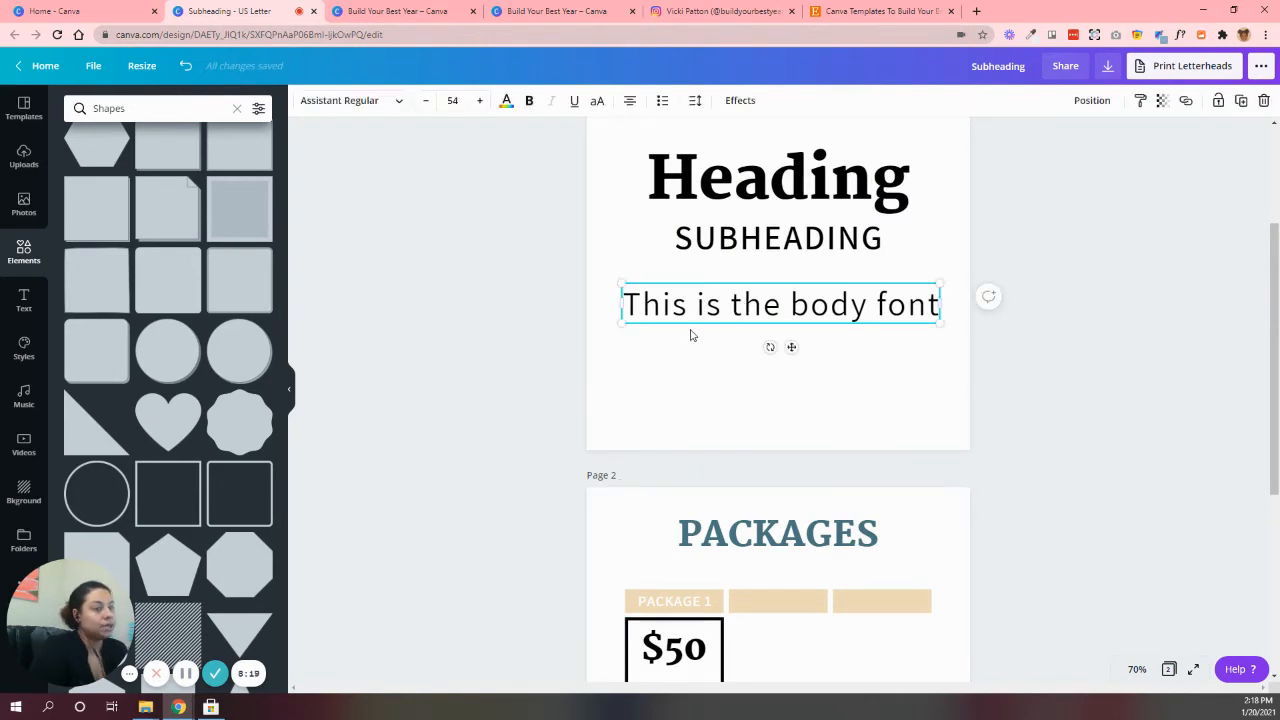
pyautogui.scroll(-3, 740, 560)
pyautogui.click(803, 543)
pyautogui.hotkey('ctrl', 'v')
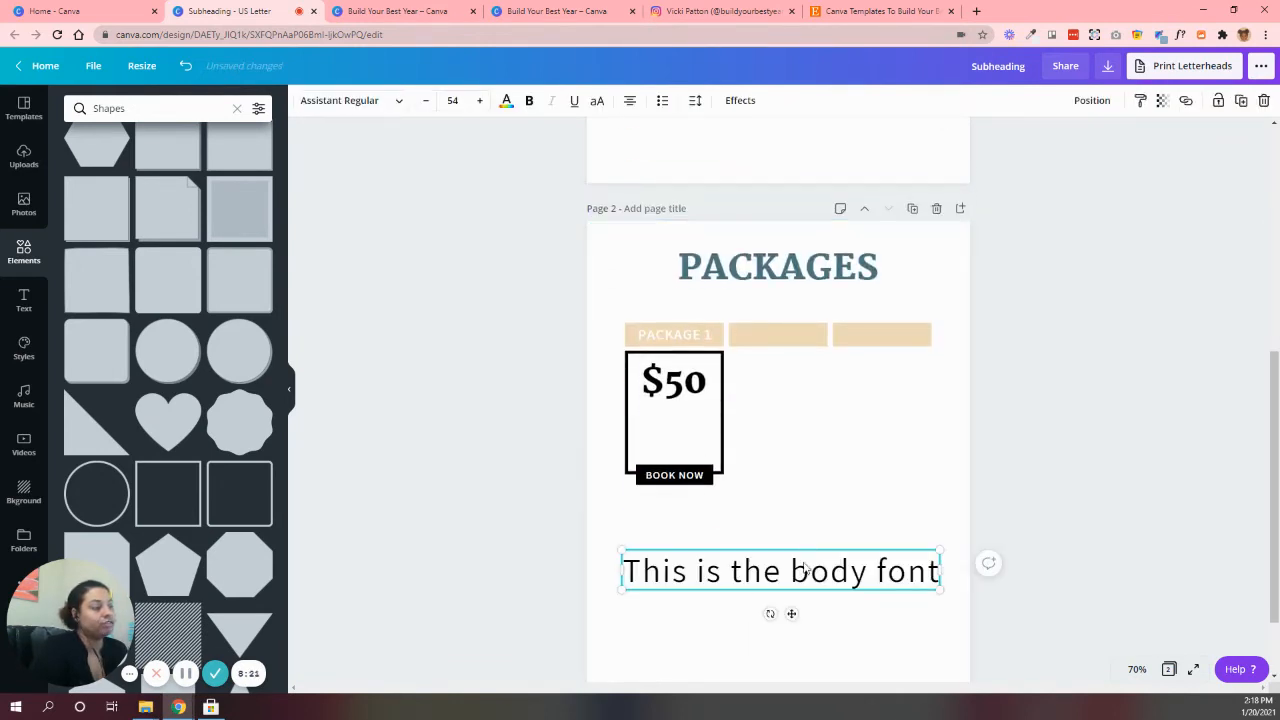
# Turn the pasted body text into a bulleted item and change its wording to "Add what's included"
pyautogui.doubleClick(789, 583)
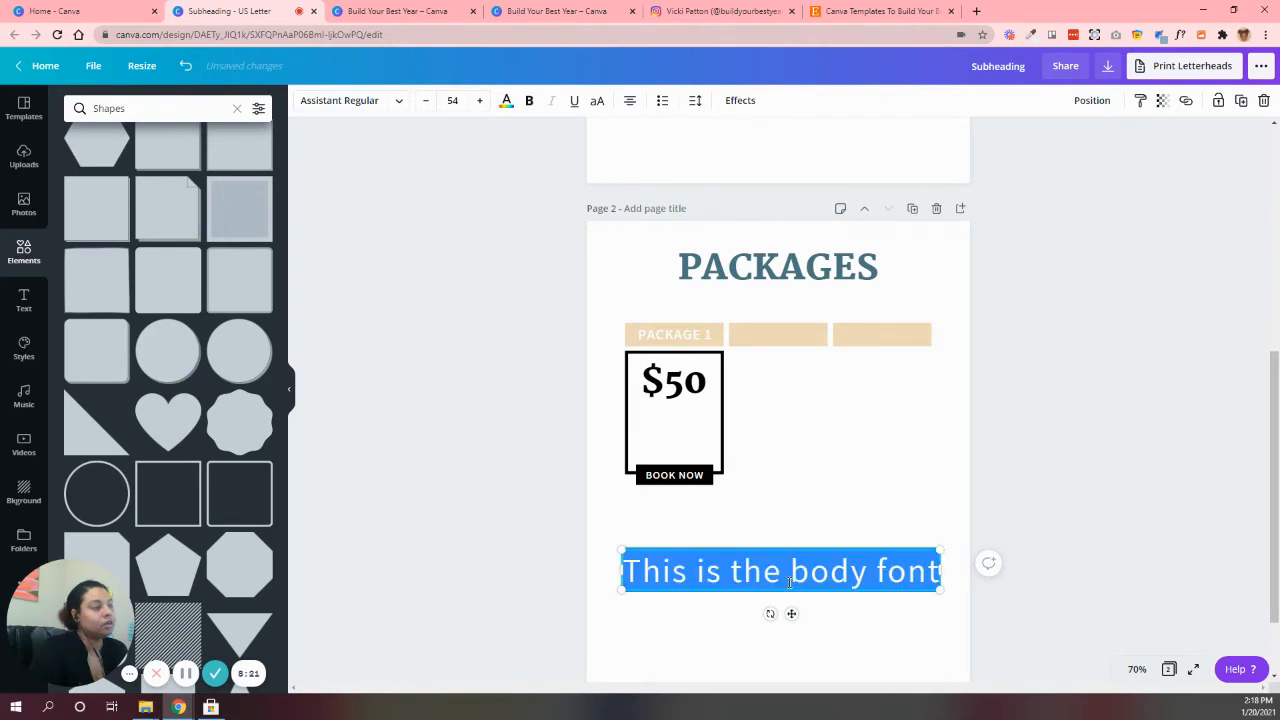
pyautogui.click(661, 100)
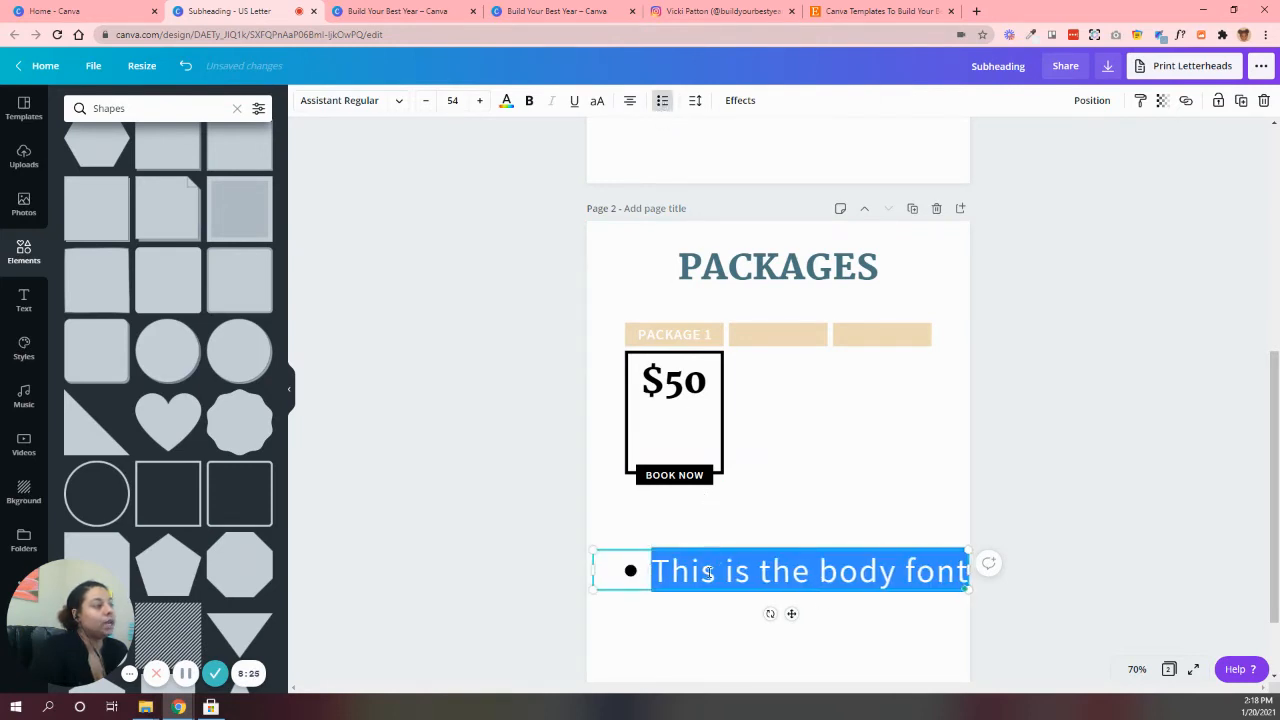
pyautogui.click(708, 572)
pyautogui.moveTo(654, 572); pyautogui.dragTo(968, 572)
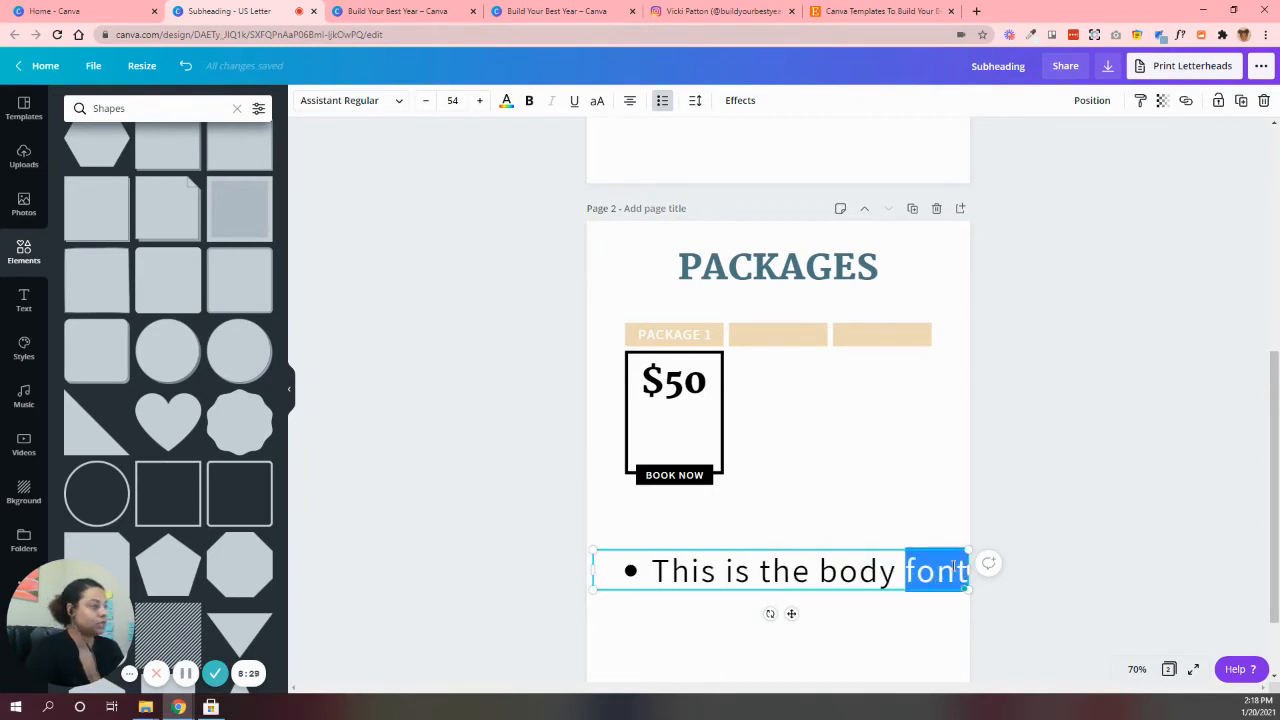
pyautogui.tripleClick(960, 568)
pyautogui.write('add')
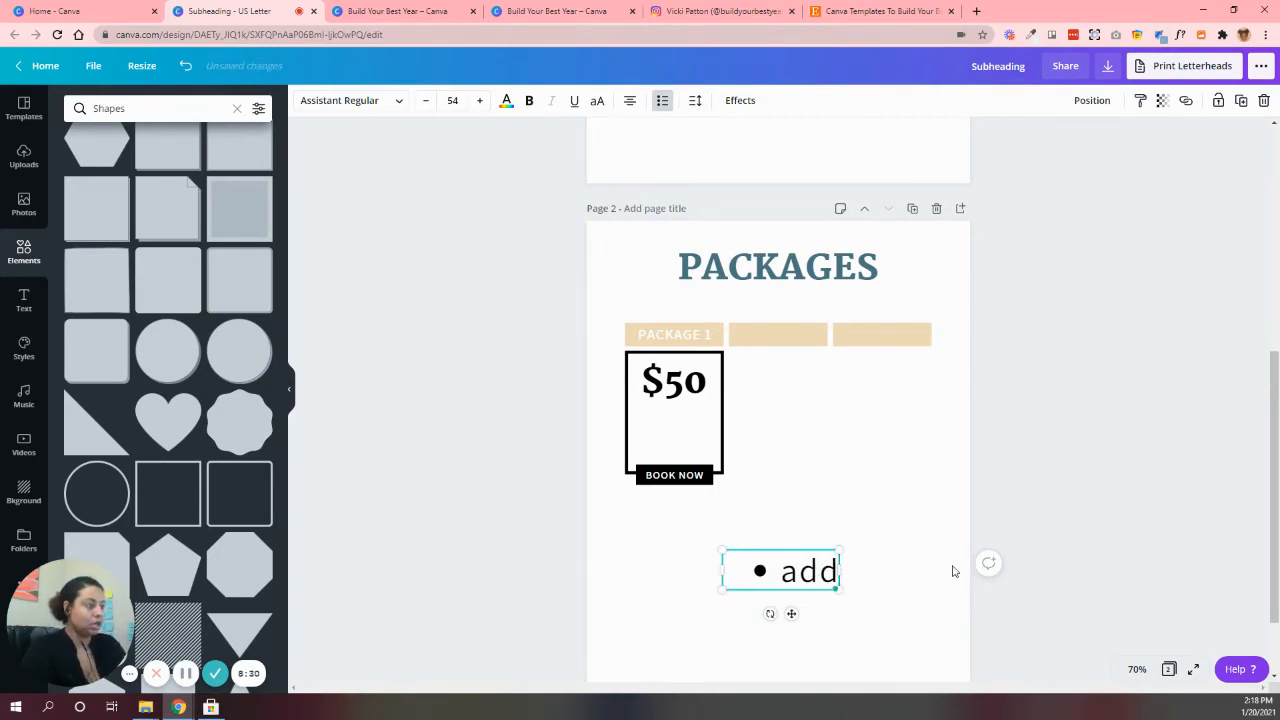
pyautogui.press('BackSpace')
pyautogui.press('BackSpace')
pyautogui.press('BackSpace')
pyautogui.write('A')
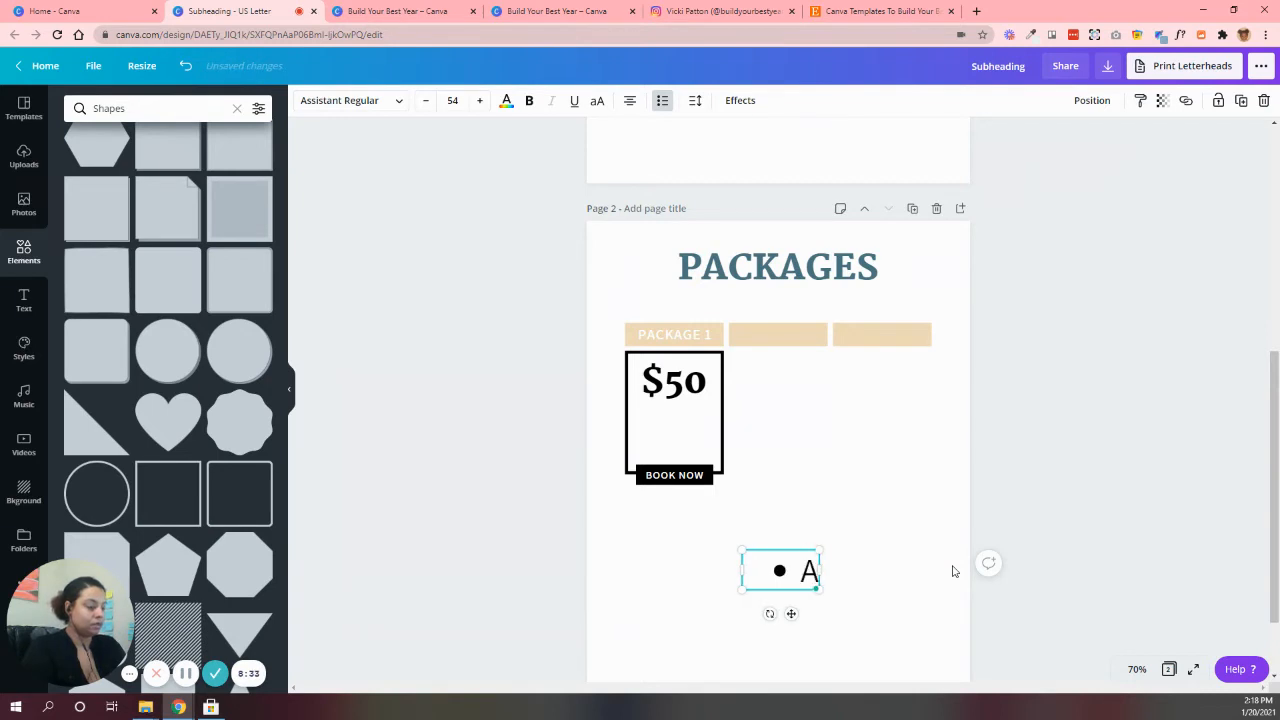
pyautogui.write("dd what's i")
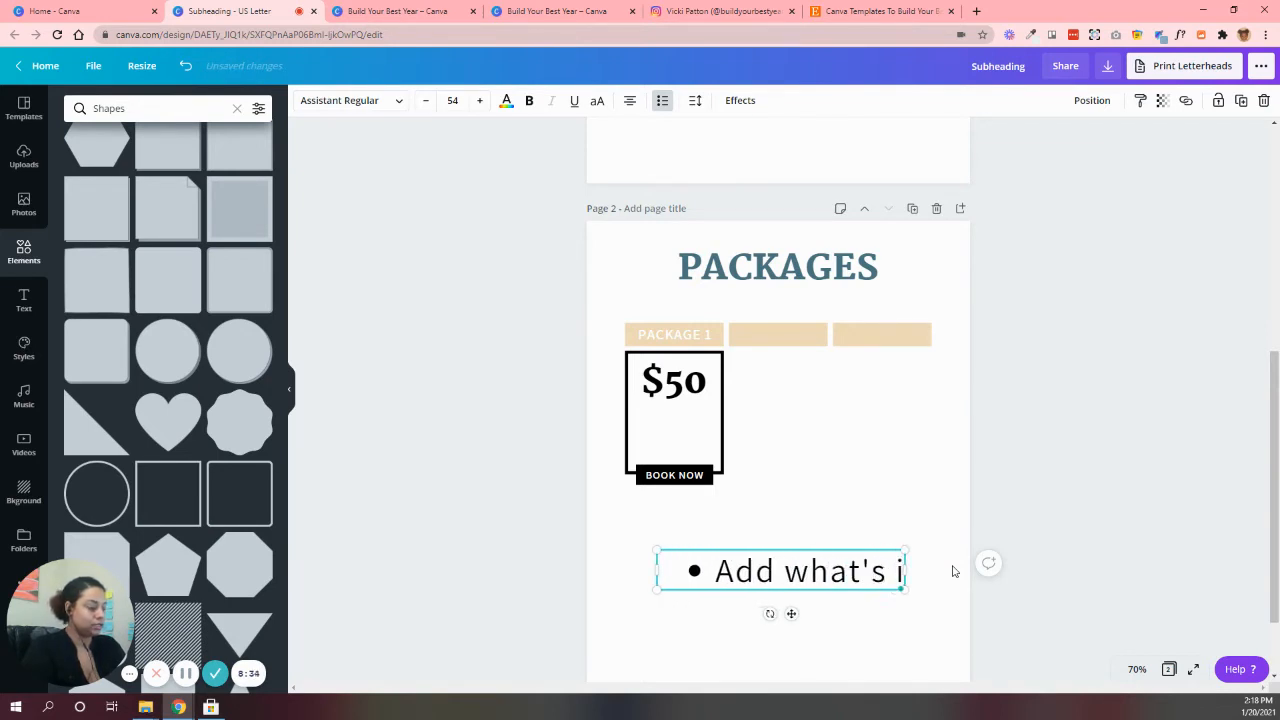
pyautogui.write('ncluded')
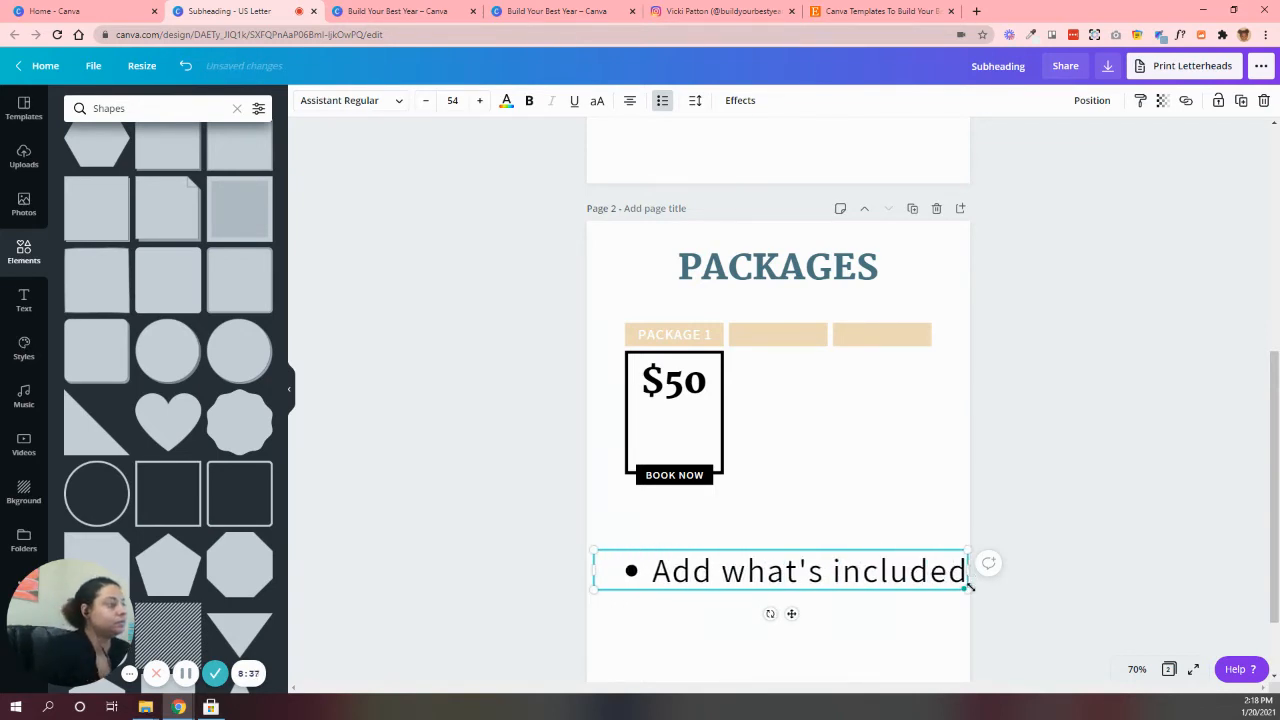
# Shrink the "Add what's included" bullet to font size 12 and place it under the $50 price in the box
pyautogui.moveTo(966, 588); pyautogui.dragTo(708, 561)
pyautogui.click(459, 101)
pyautogui.write('12')
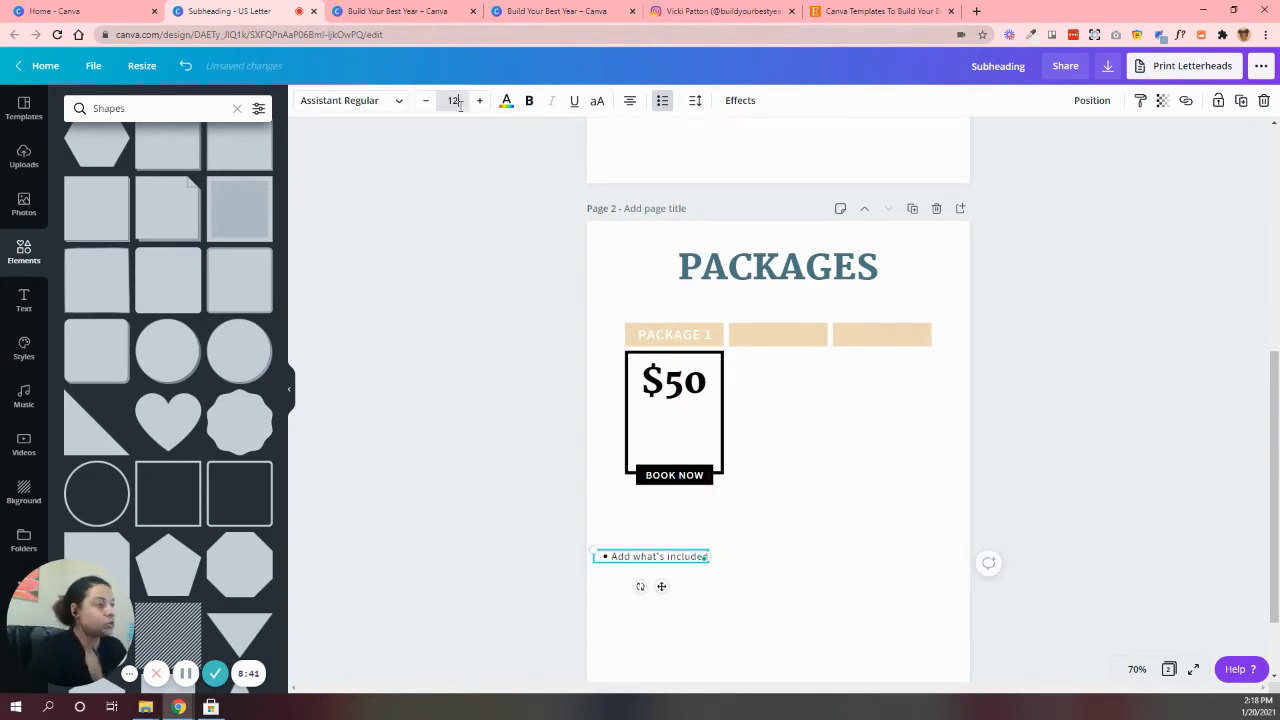
pyautogui.press('Return')
pyautogui.click(425, 405)
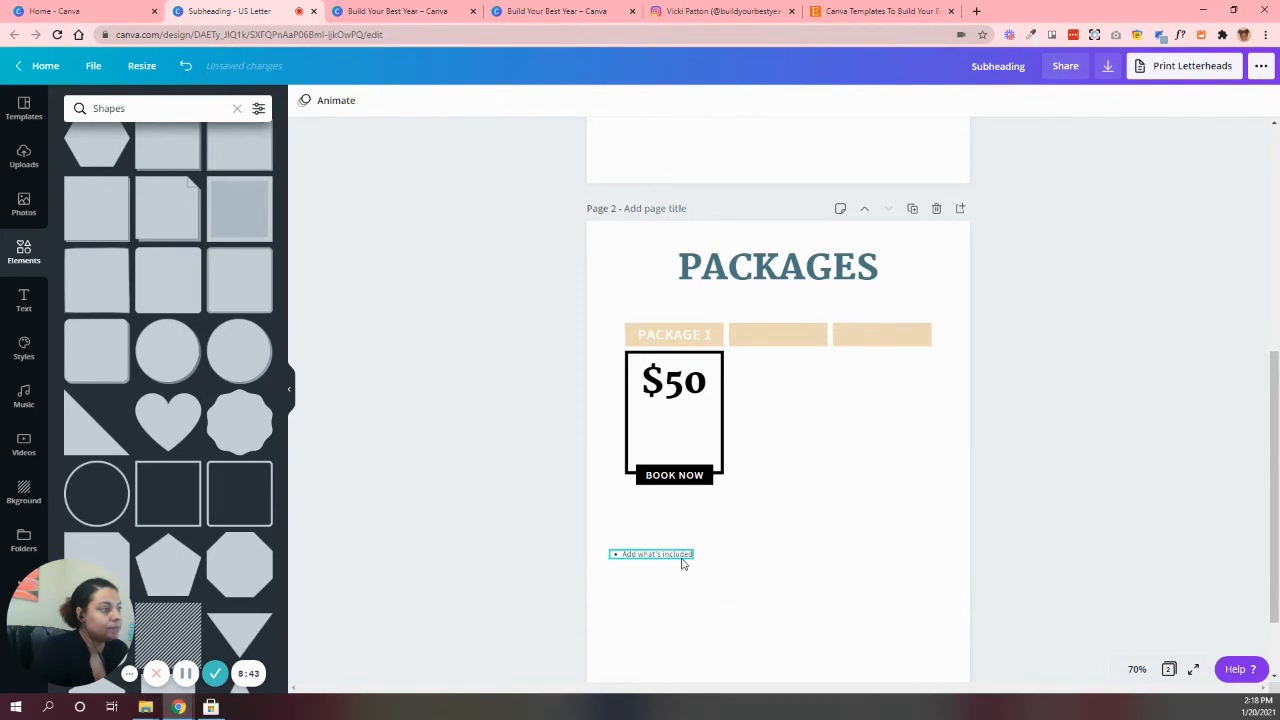
pyautogui.moveTo(683, 560); pyautogui.dragTo(704, 415)
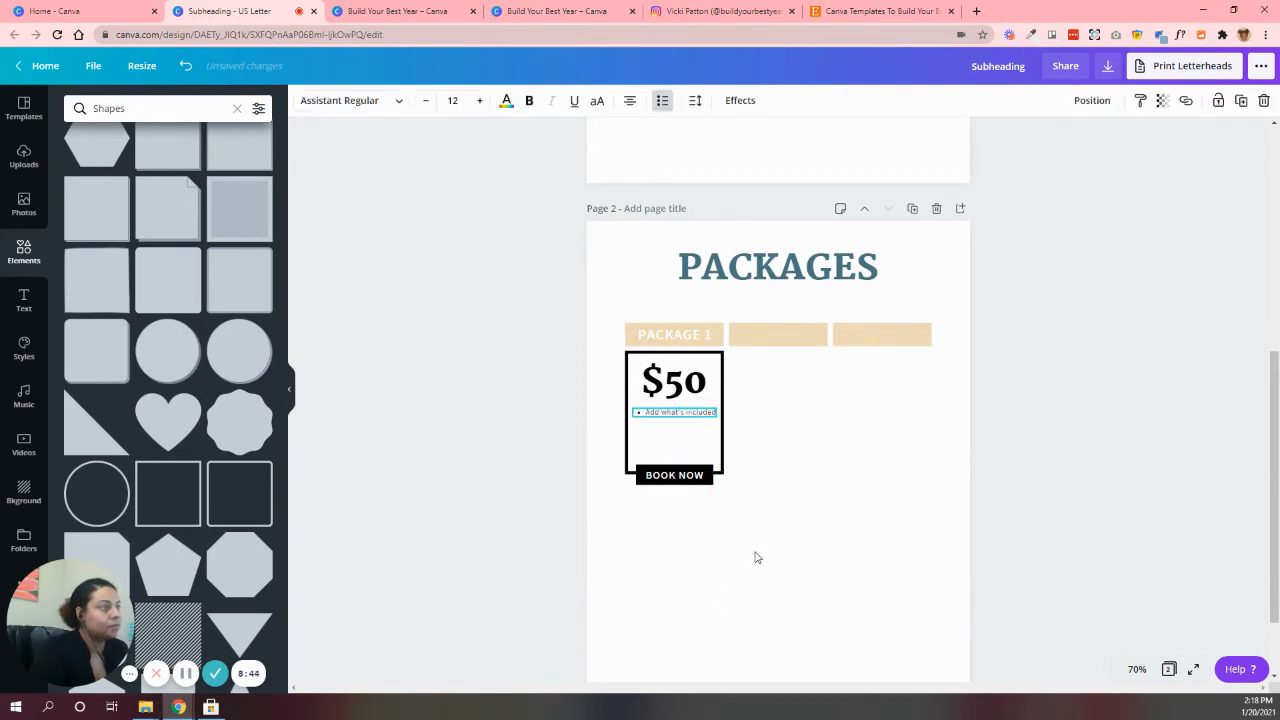
pyautogui.click(757, 557)
# Duplicate the "Add what's included" bullet and align the copy directly below the first one
pyautogui.click(686, 413)
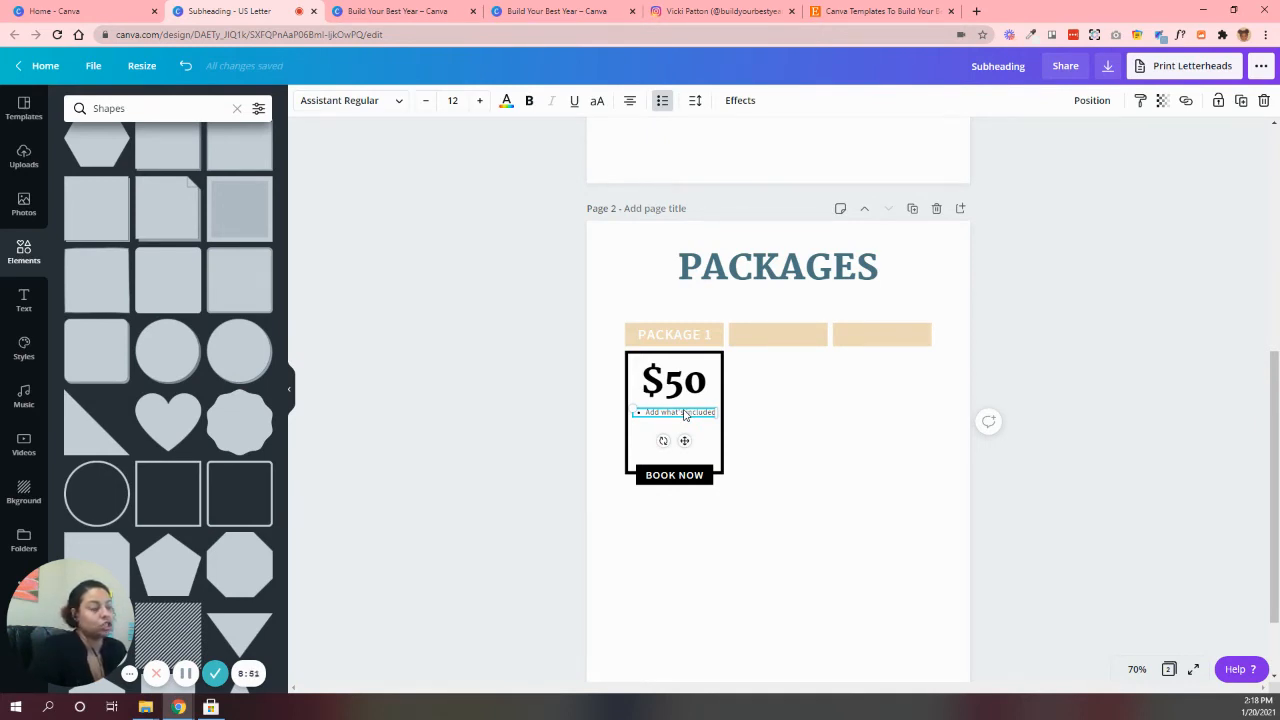
pyautogui.hotkey('ctrl', 'd')
pyautogui.moveTo(678, 428); pyautogui.dragTo(675, 428)
pyautogui.click(697, 555)
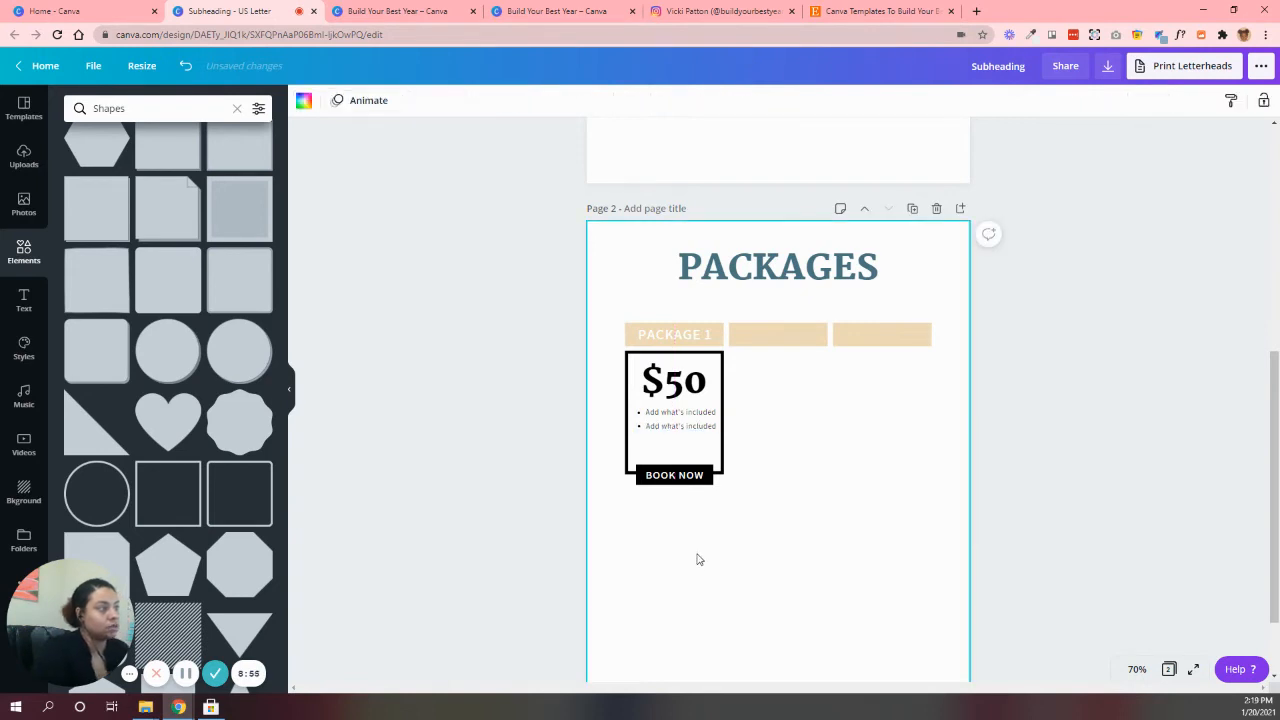
# Add a third "Add what's included" bullet by duplicating the second and aligning the copy below it
pyautogui.click(1136, 669)
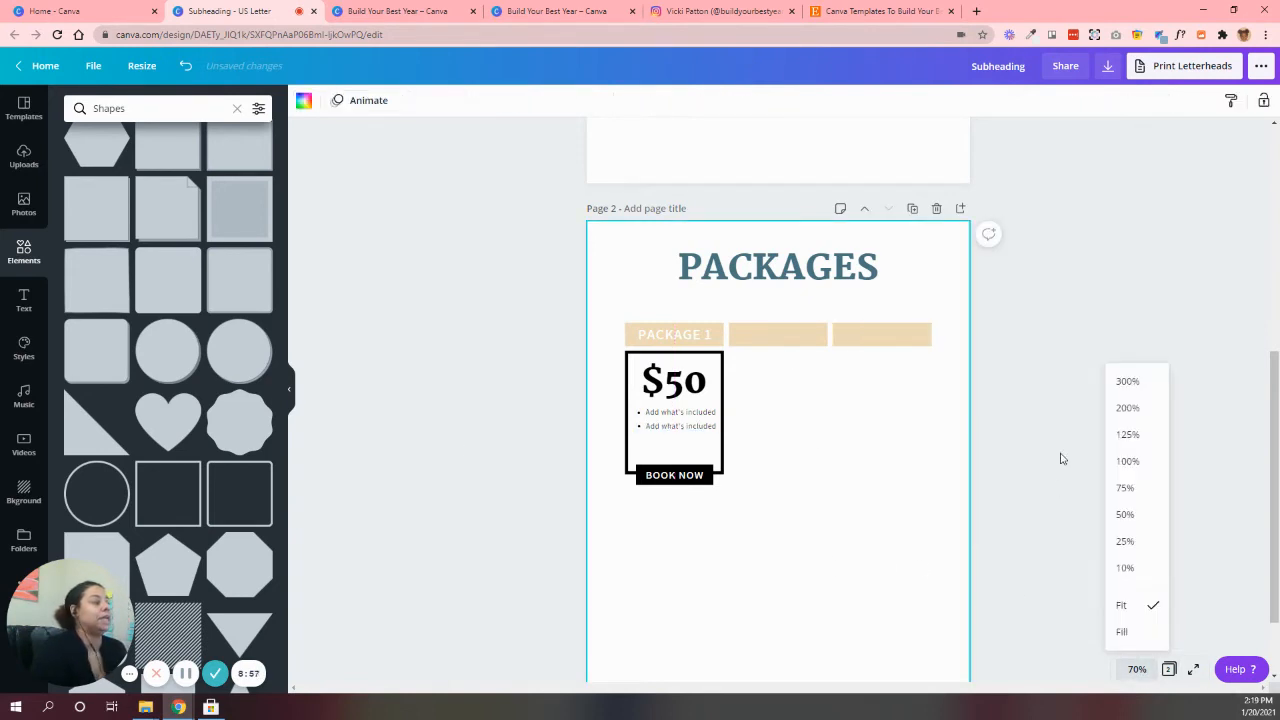
pyautogui.click(1125, 487)
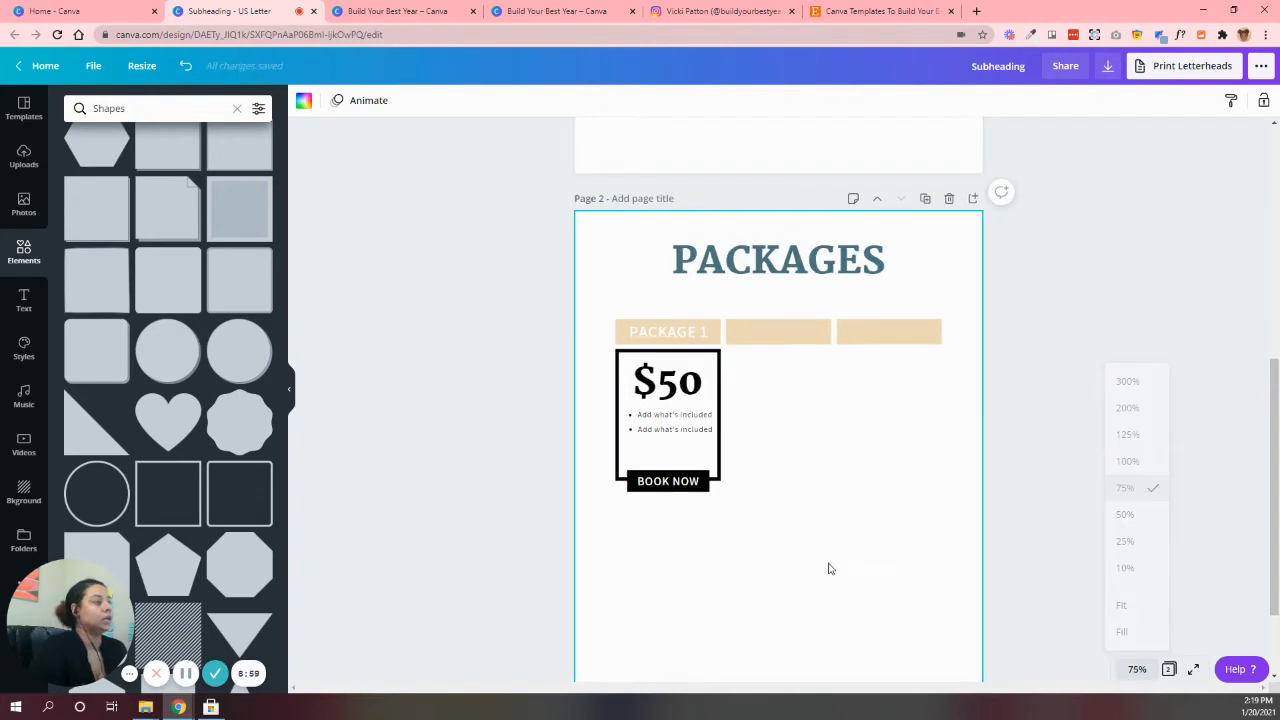
pyautogui.click(1137, 669)
pyautogui.click(1130, 461)
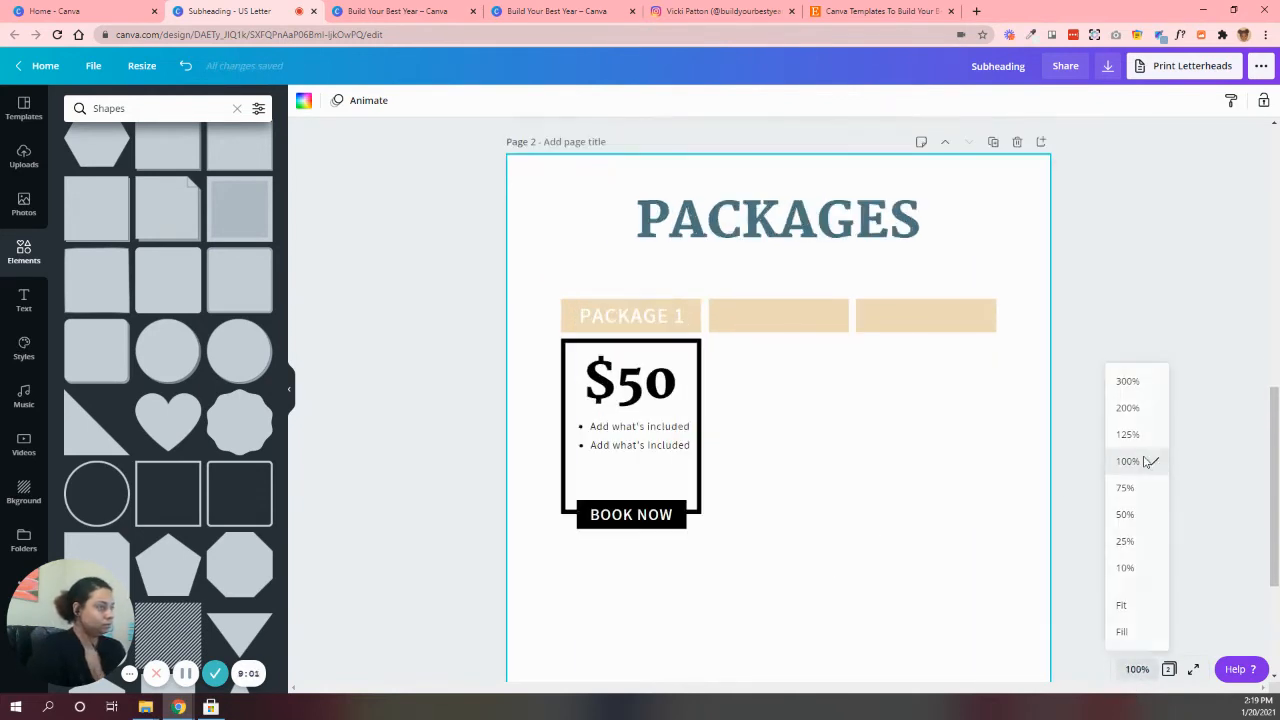
pyautogui.click(627, 452)
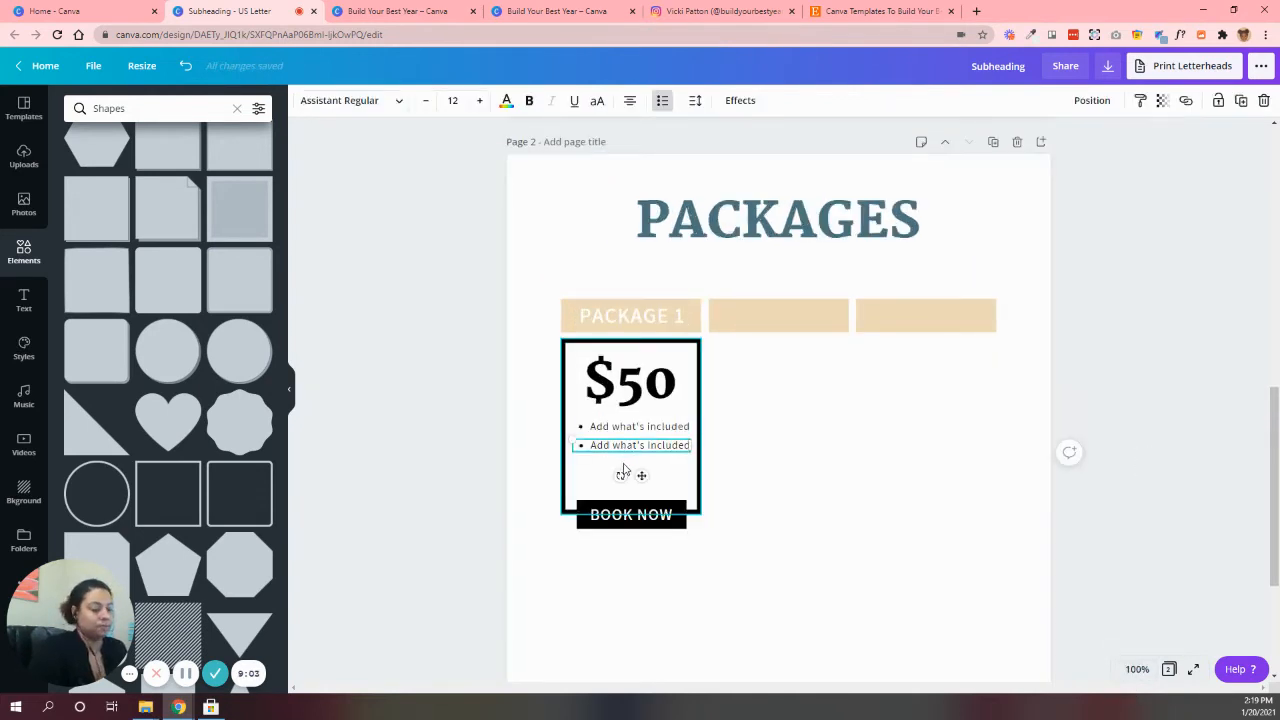
pyautogui.hotkey('ctrl', 'd')
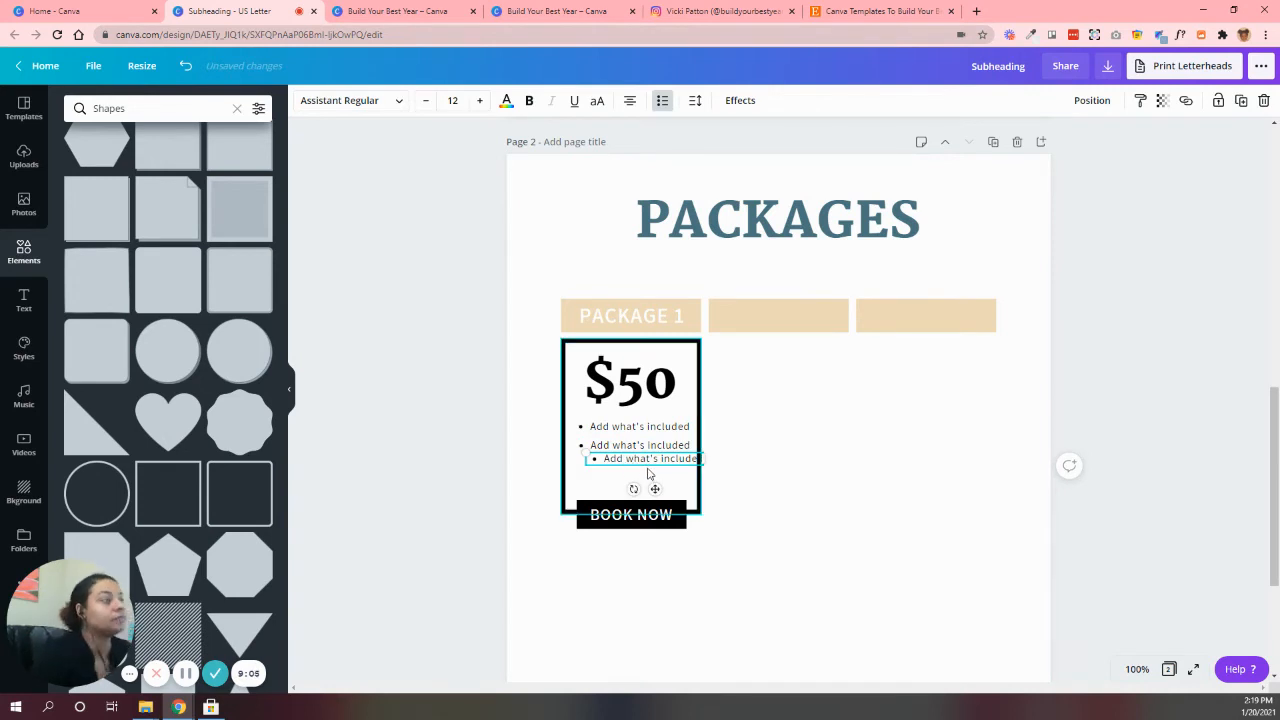
pyautogui.moveTo(640, 462); pyautogui.dragTo(627, 471)
pyautogui.click(1068, 476)
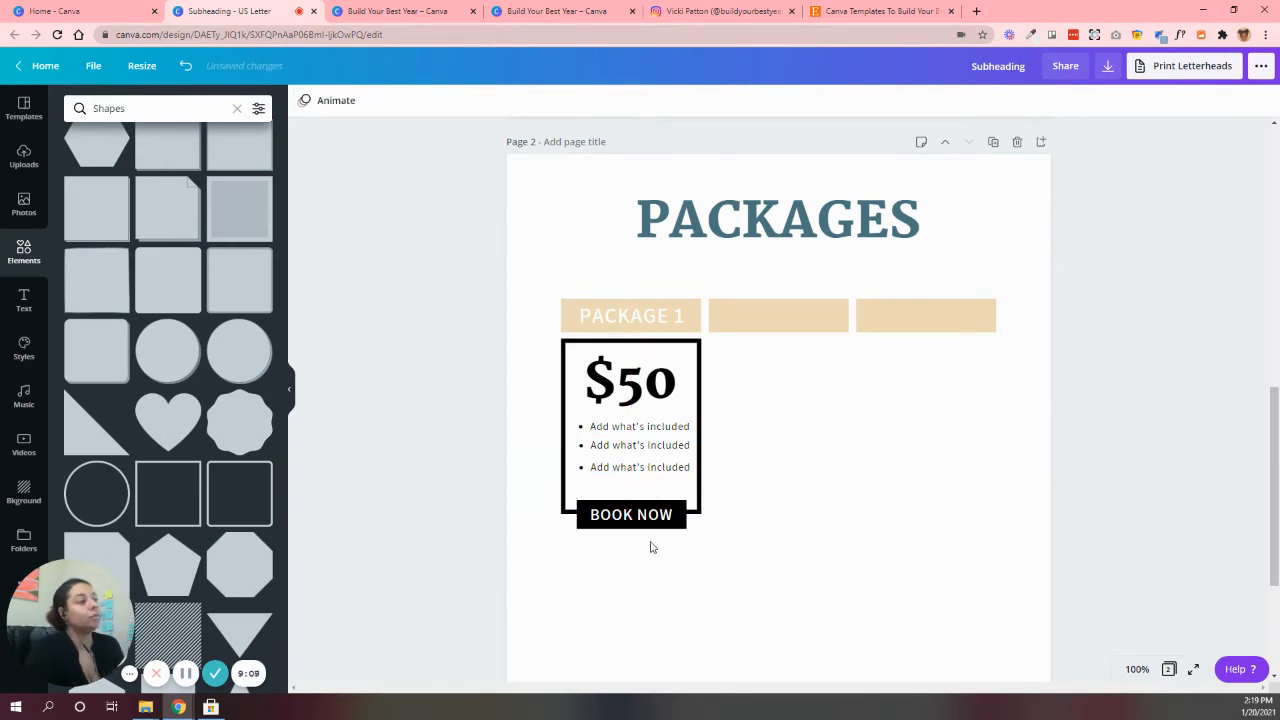
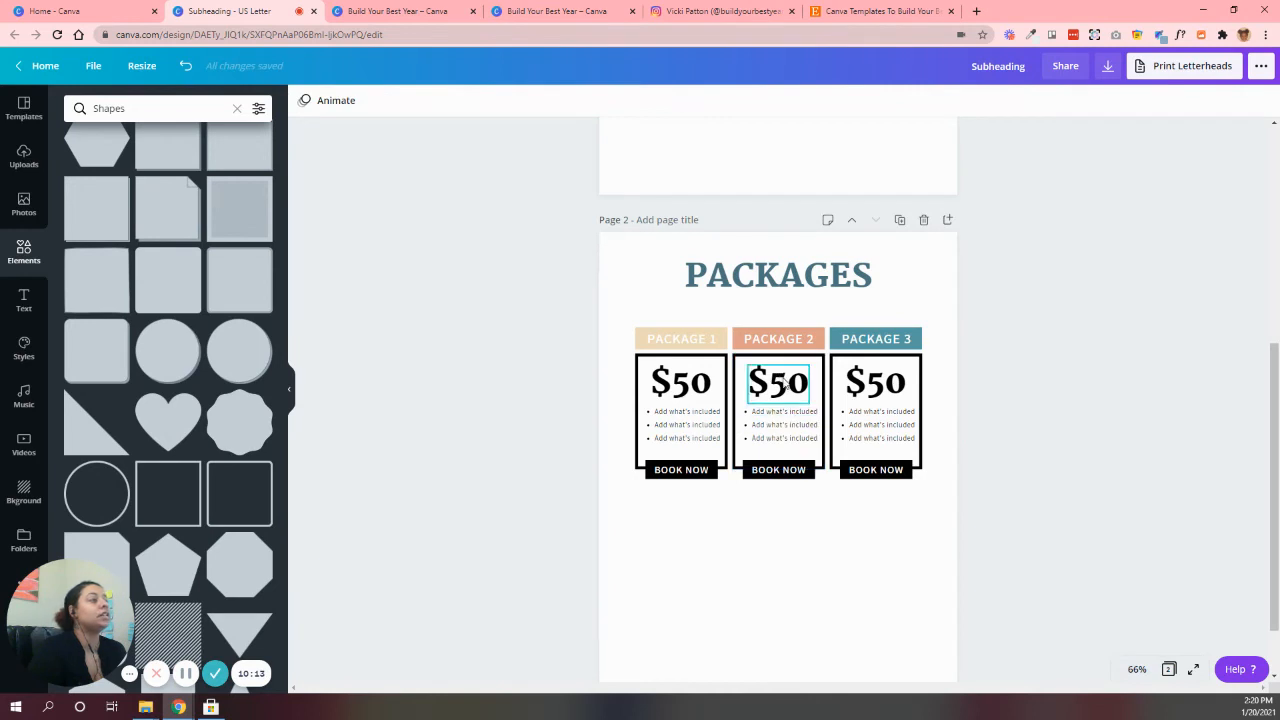
# Change the Package 2 price to $75 and the Package 3 price to $100
pyautogui.moveTo(769, 382); pyautogui.dragTo(802, 381)
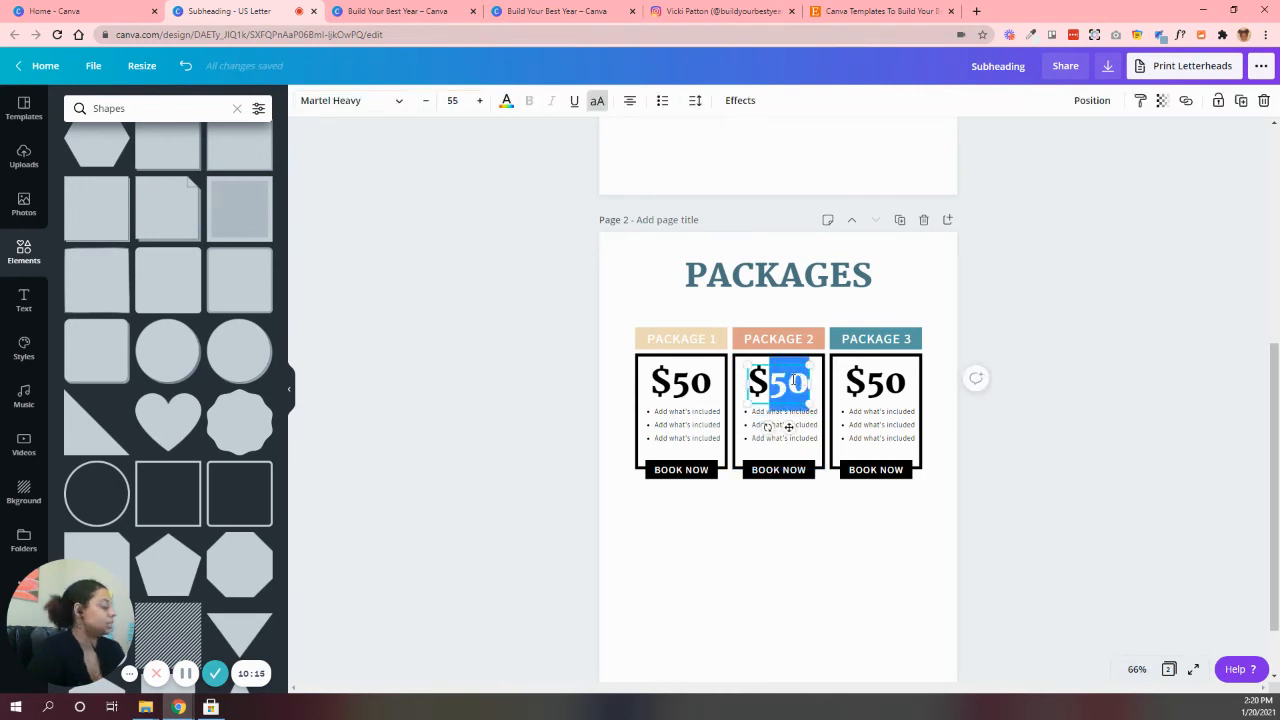
pyautogui.write('75')
pyautogui.click(877, 387)
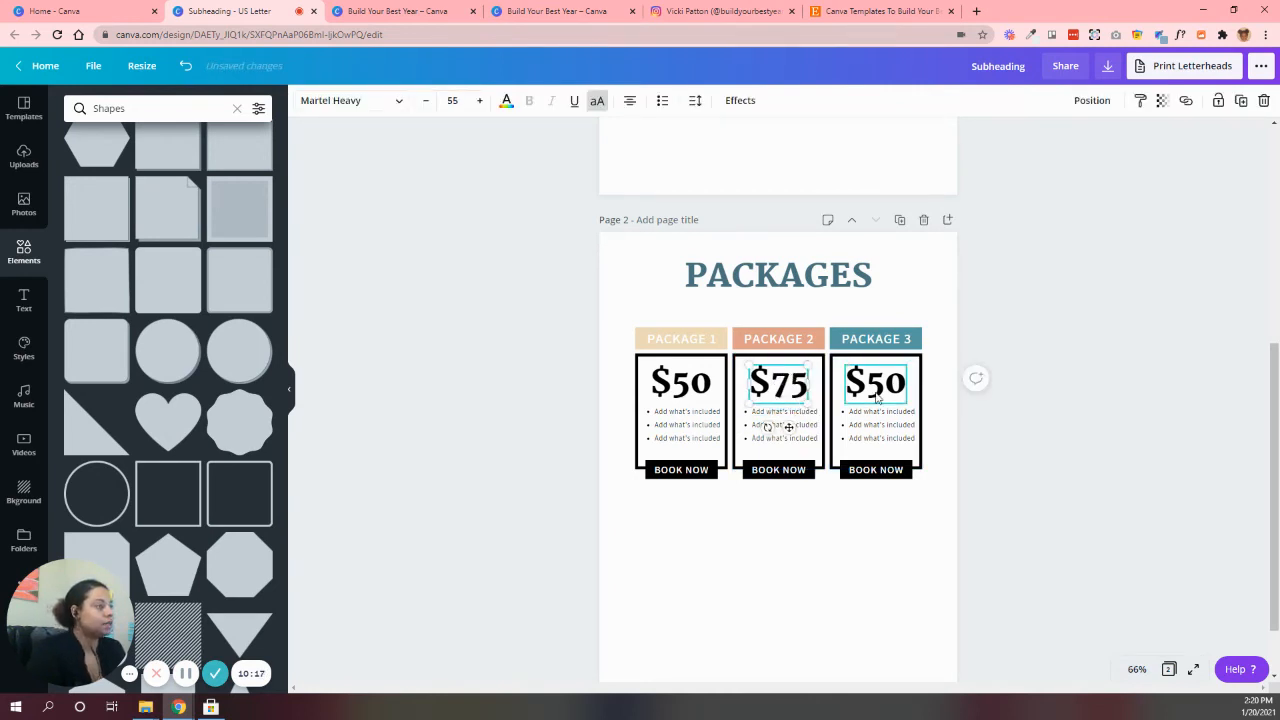
pyautogui.moveTo(867, 382); pyautogui.dragTo(897, 381)
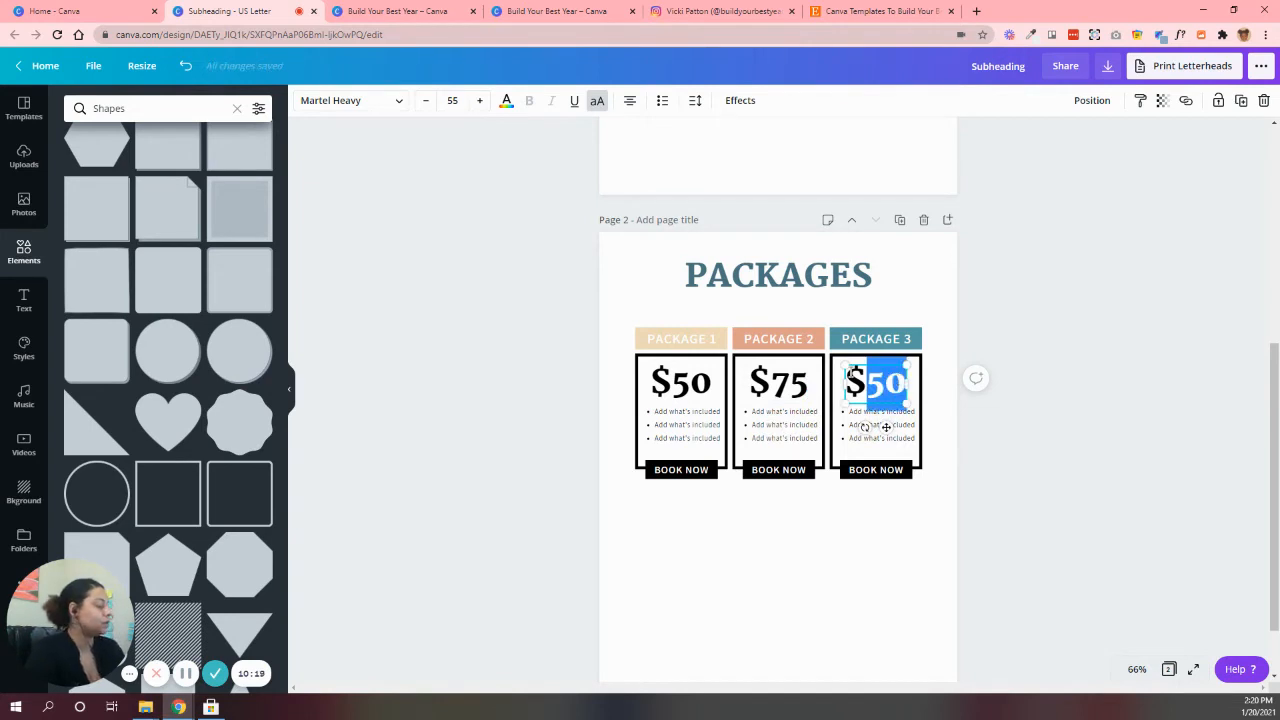
pyautogui.write('100')
pyautogui.click(860, 623)
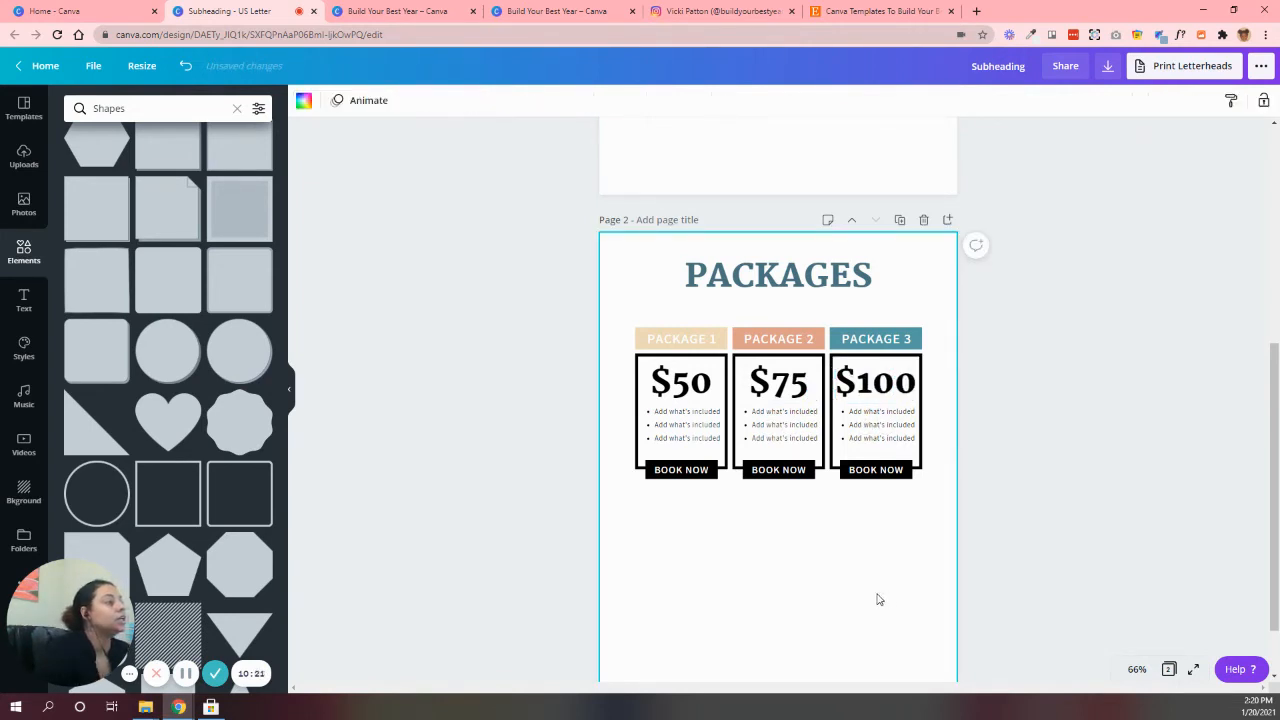
# Adjust the horizontal placement of the $75 and $100 prices so they sit centered in their boxes
pyautogui.click(779, 376)
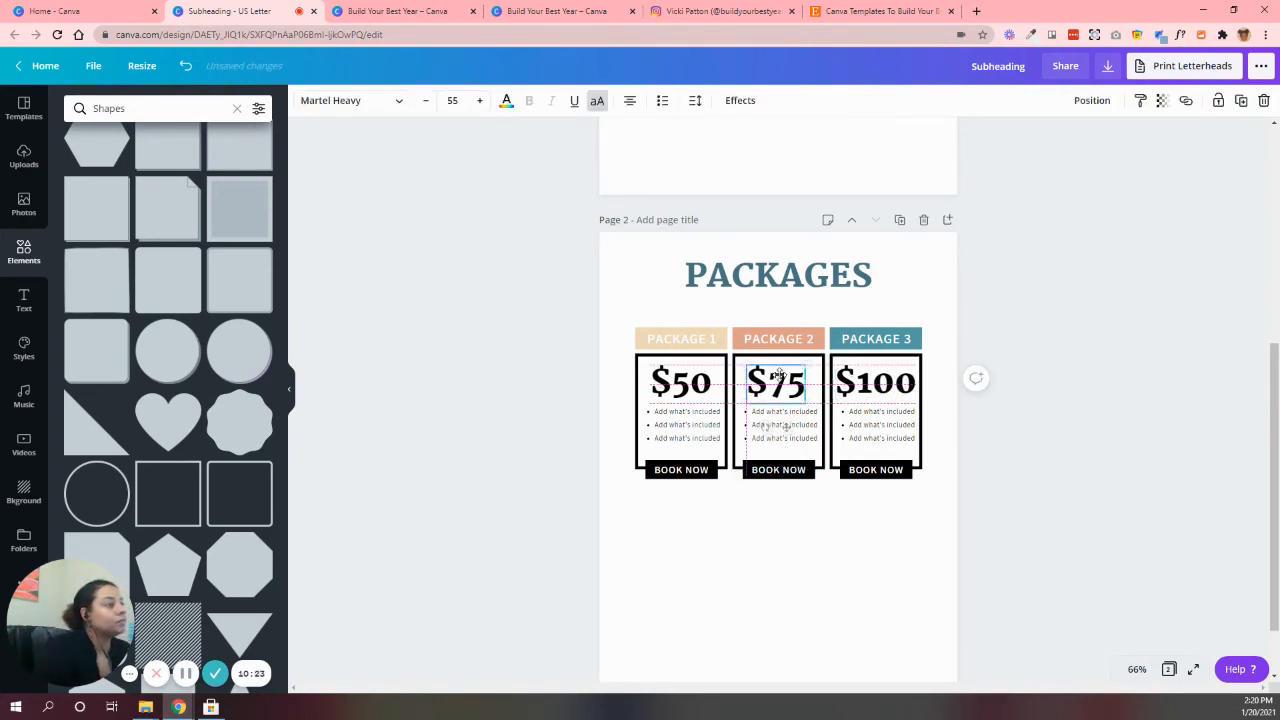
pyautogui.click(673, 383)
pyautogui.moveTo(886, 391); pyautogui.dragTo(881, 384)
pyautogui.click(859, 608)
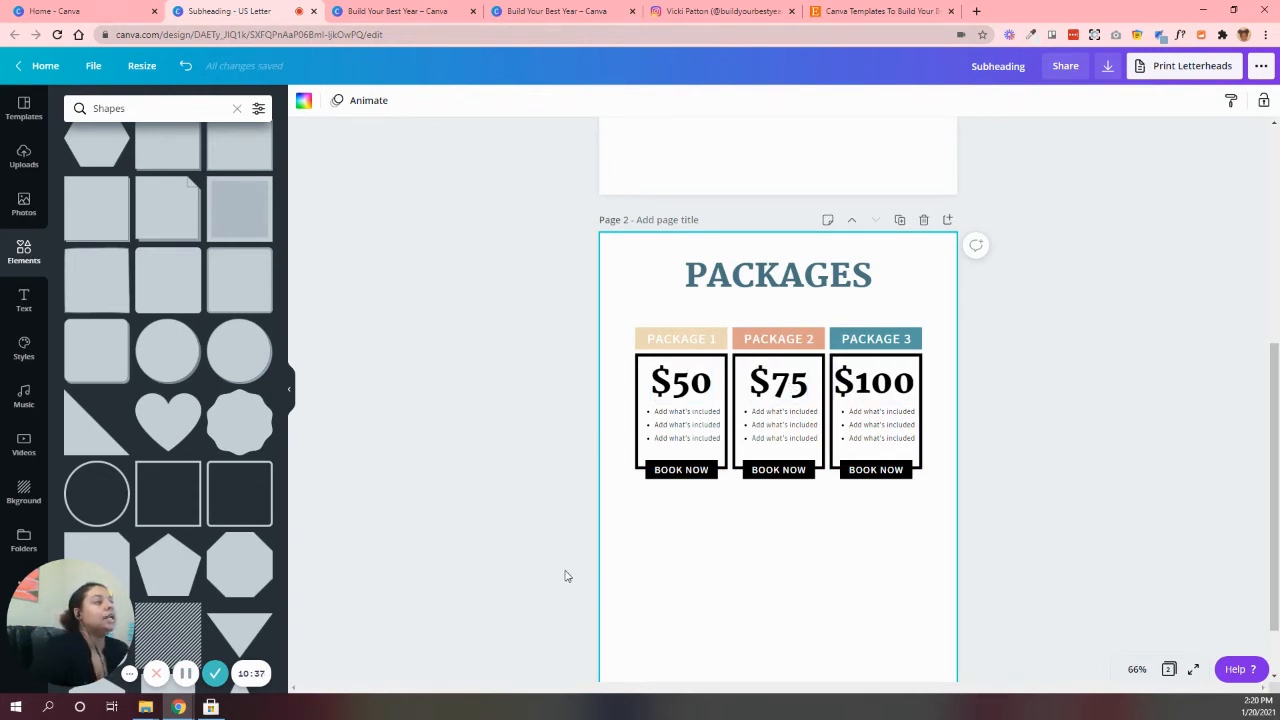
# Check the Mystic template's layout, then duplicate all three package boxes and align the copies as a second row below the first
pyautogui.scroll(-1, 565, 576)
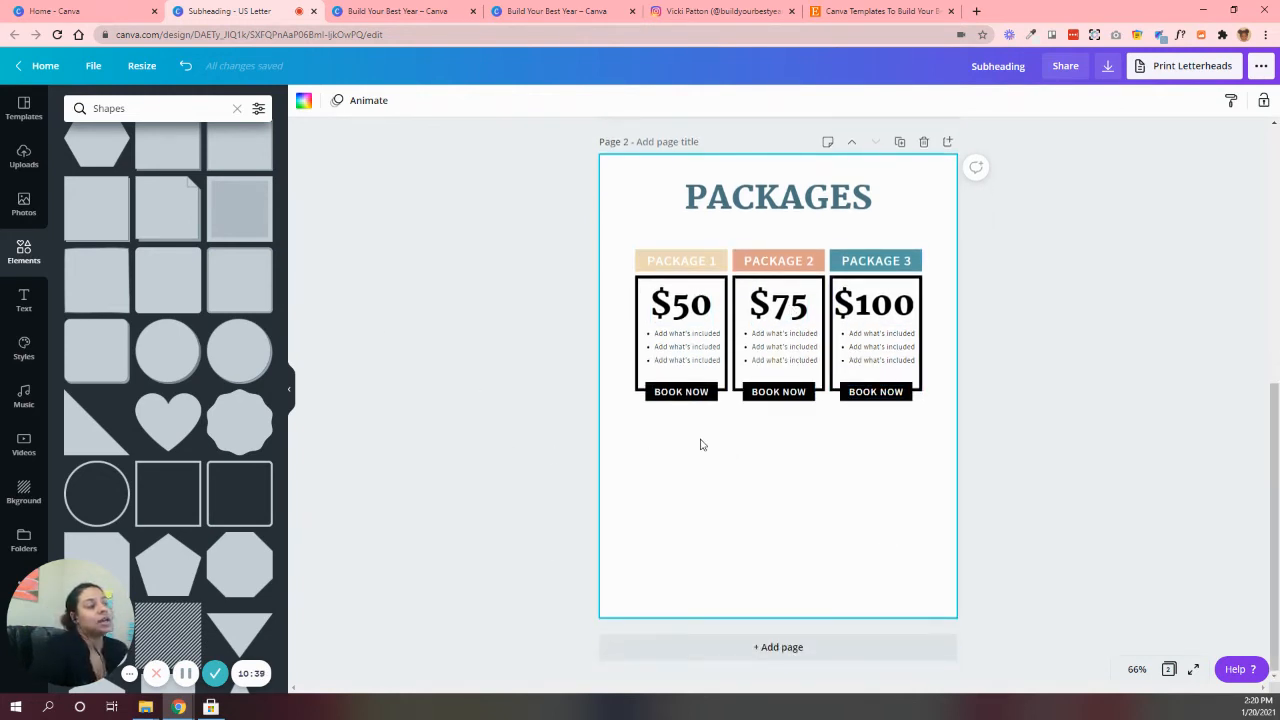
pyautogui.click(414, 8)
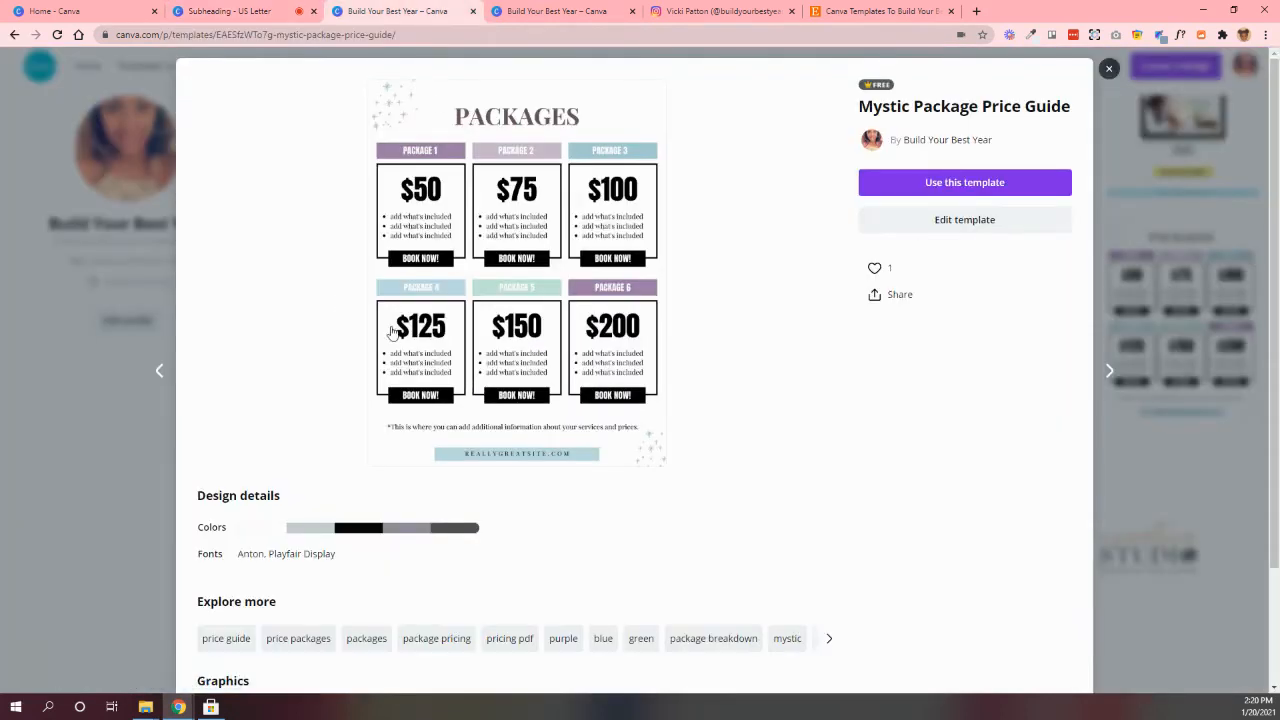
pyautogui.click(230, 11)
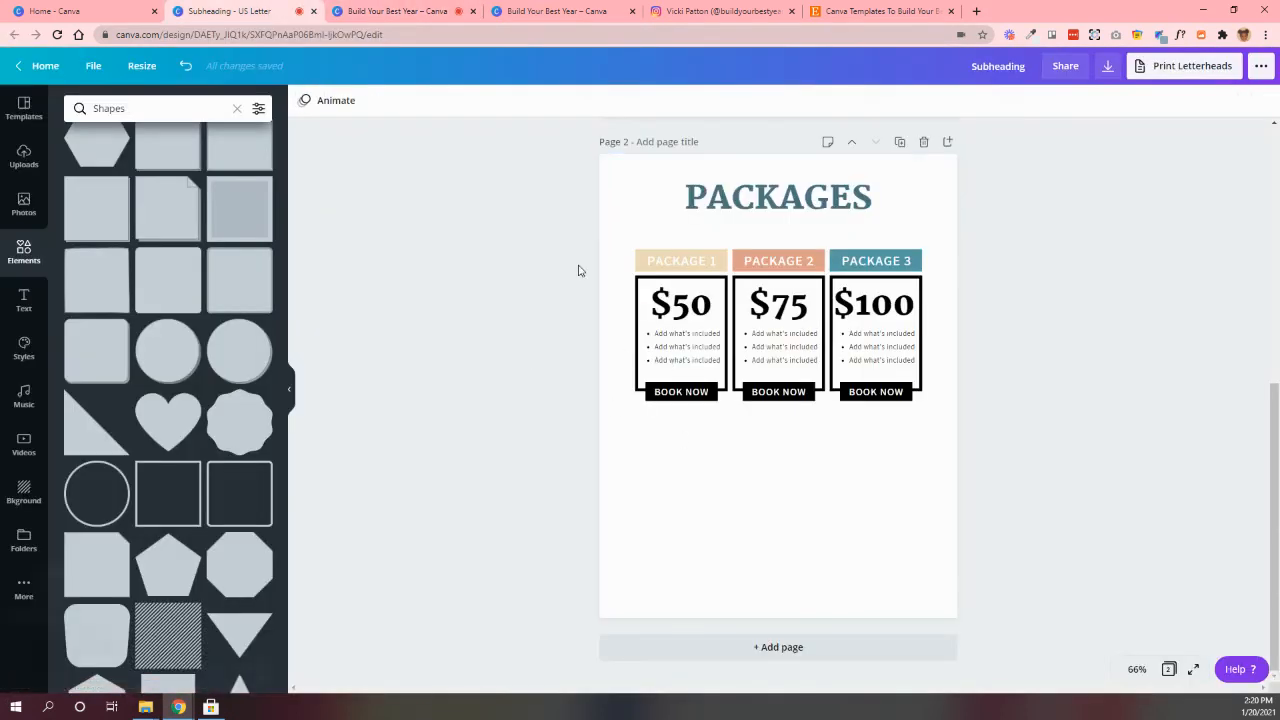
pyautogui.moveTo(577, 243); pyautogui.dragTo(980, 506)
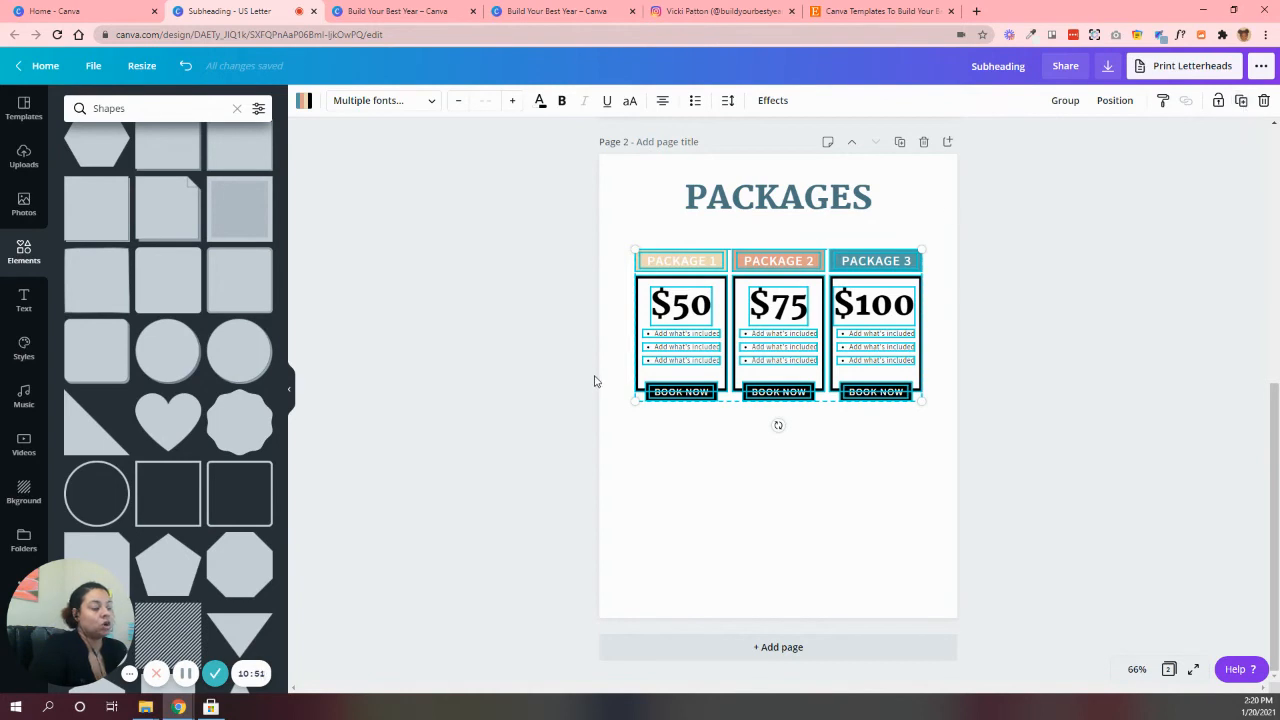
pyautogui.hotkey('ctrl', 'd')
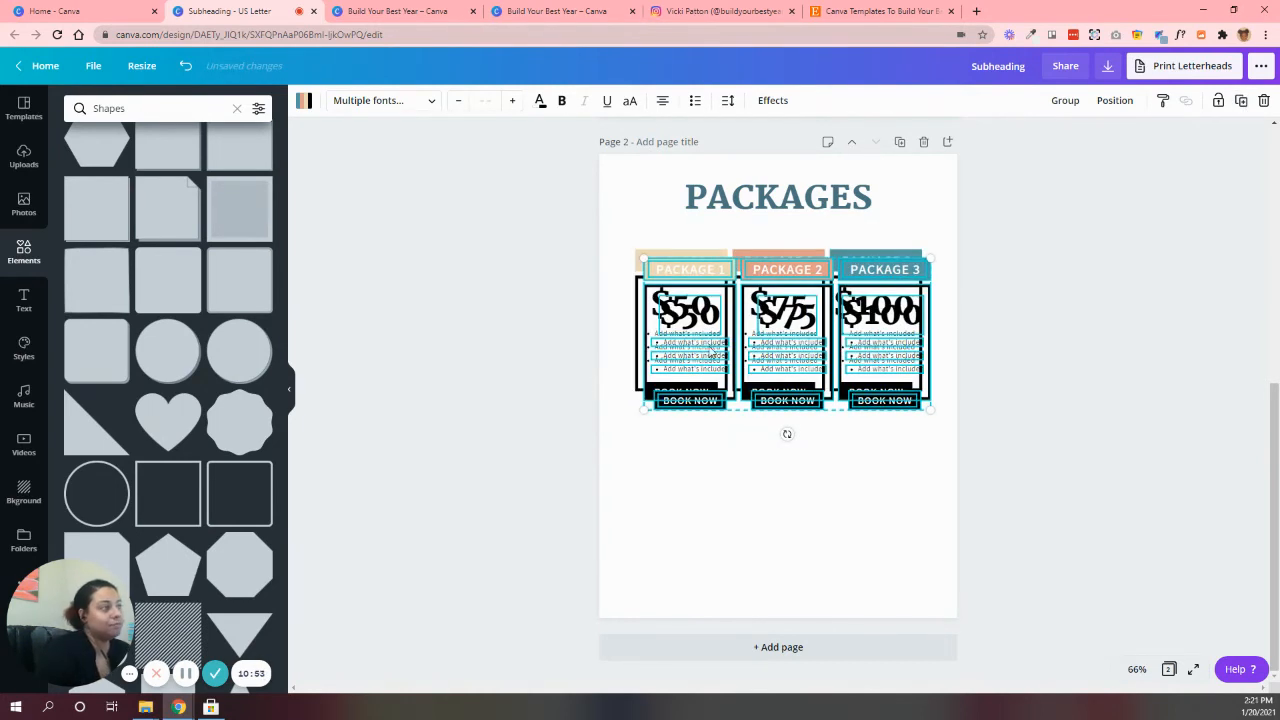
pyautogui.moveTo(808, 271); pyautogui.dragTo(798, 422)
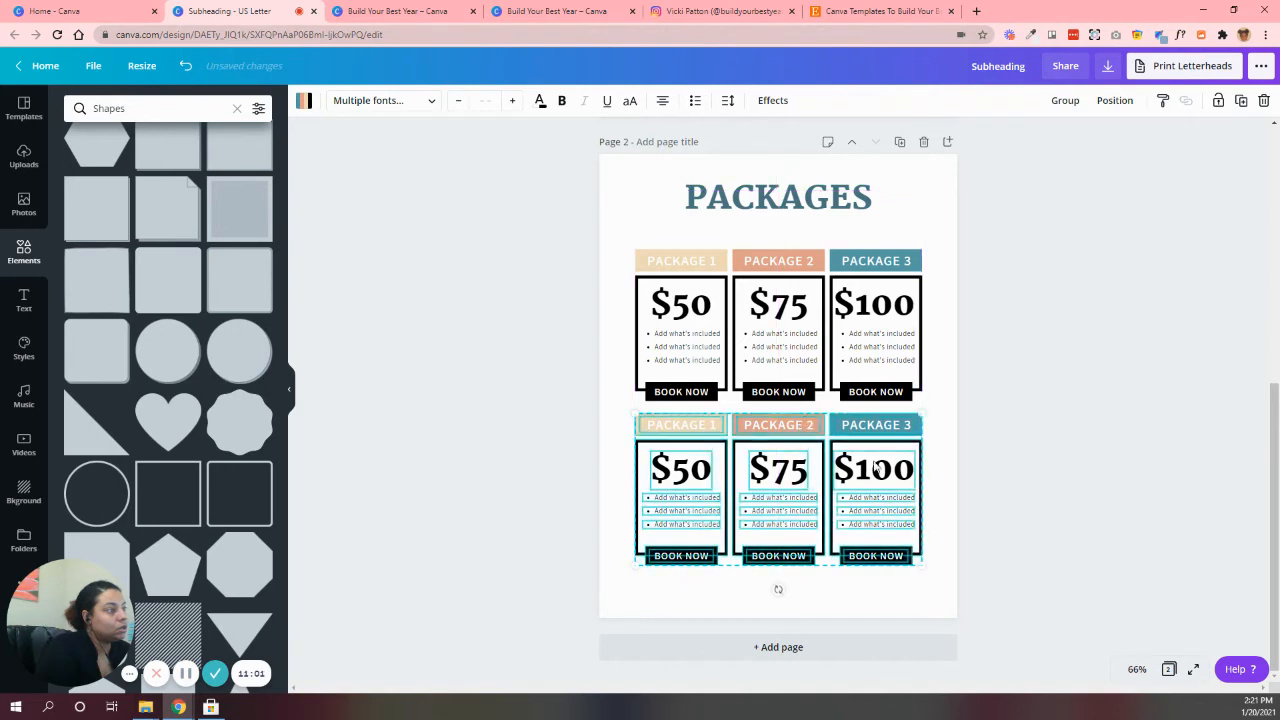
pyautogui.click(1015, 486)
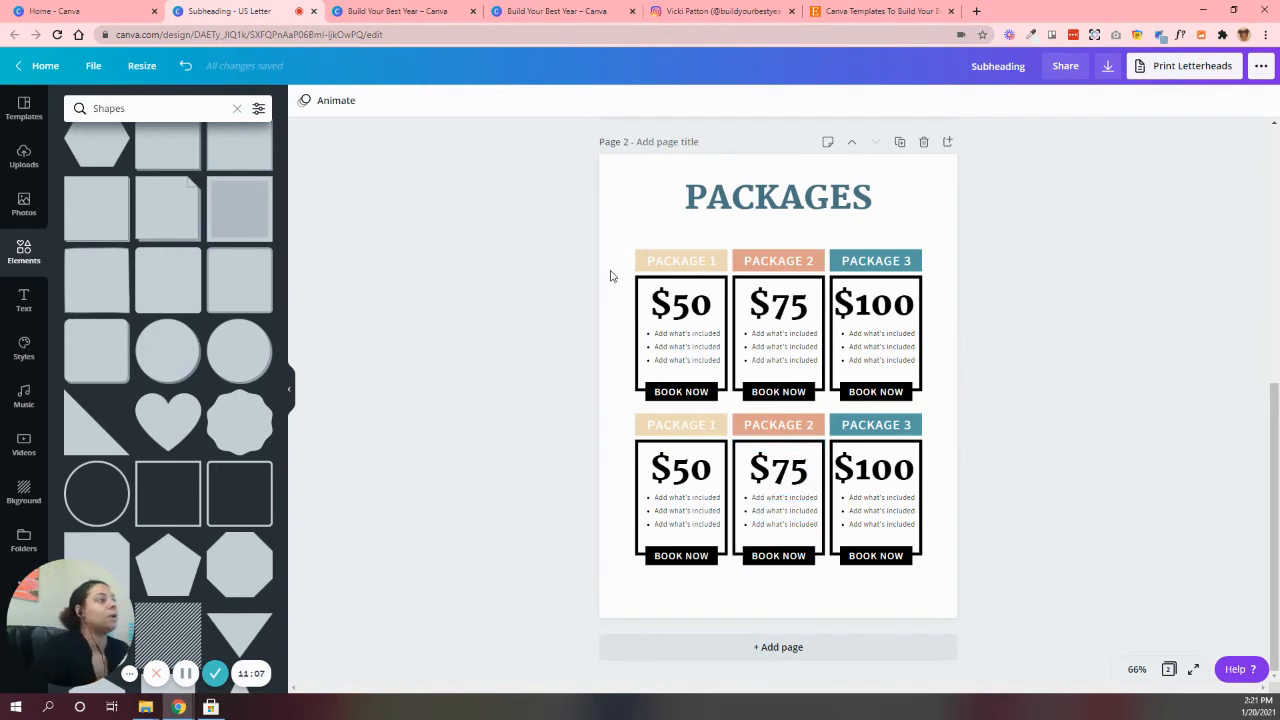
# Move both rows of package boxes up together, closer to the PACKAGES heading
pyautogui.moveTo(590, 247); pyautogui.dragTo(972, 598)
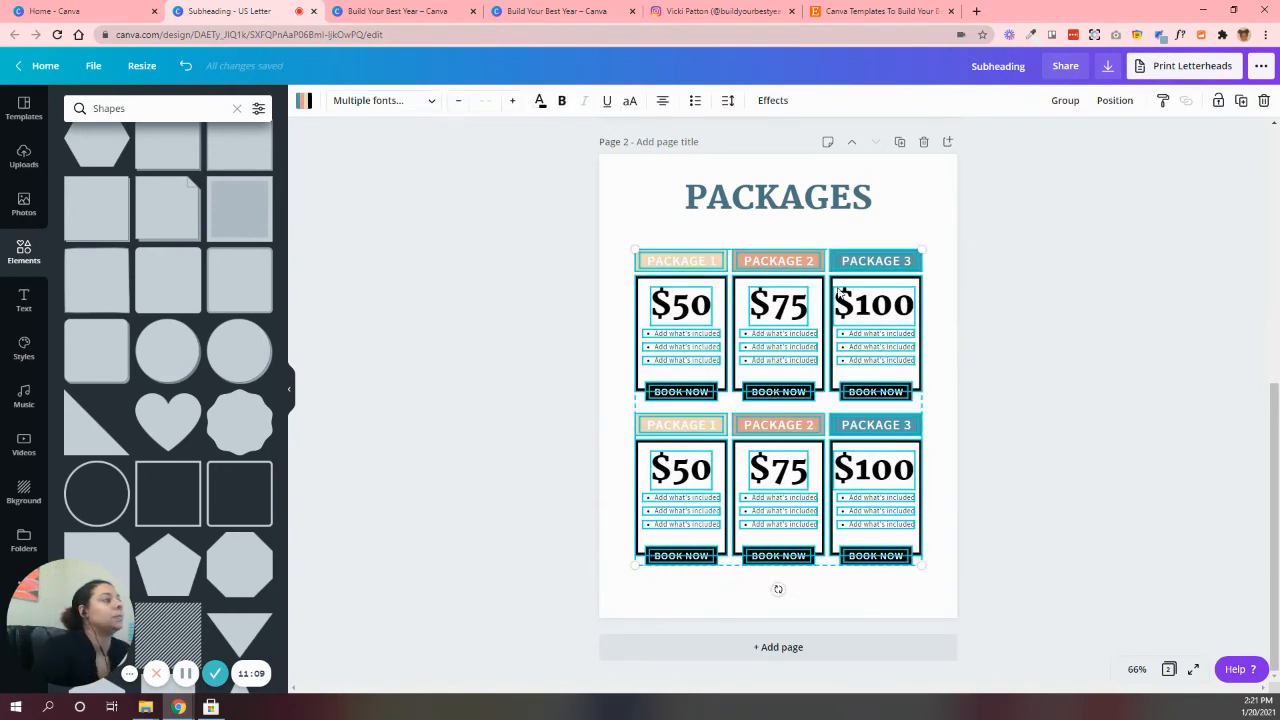
pyautogui.moveTo(815, 260); pyautogui.dragTo(815, 256)
pyautogui.click(1017, 443)
# Place a copy of an "Add what's included" bullet below the second row and widen it to 6.8, spanning all three boxes
pyautogui.click(670, 518)
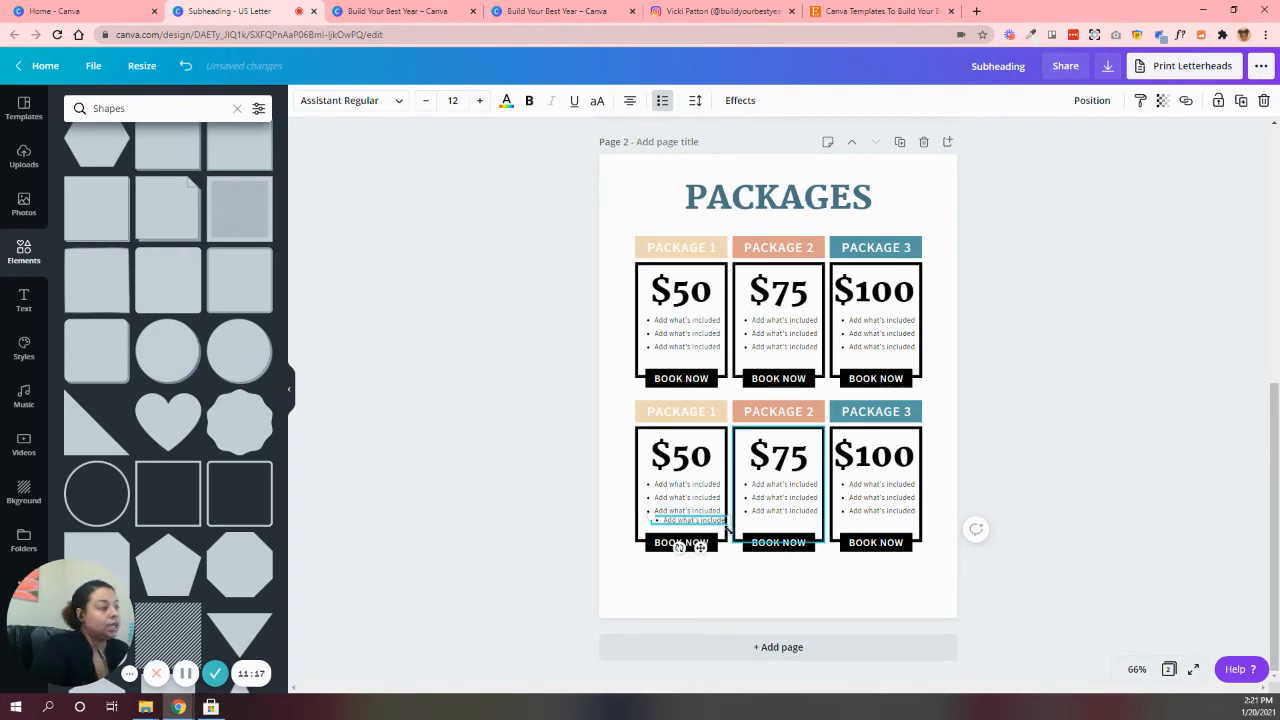
pyautogui.moveTo(704, 512); pyautogui.dragTo(801, 577)
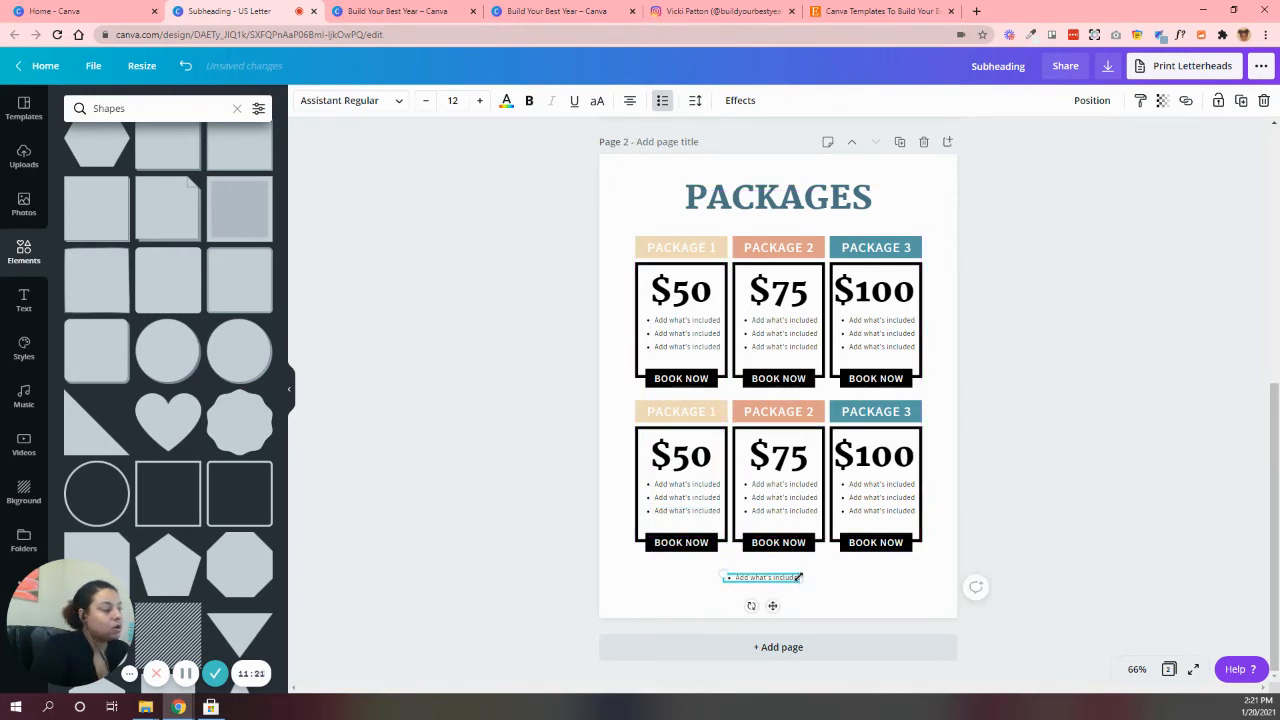
pyautogui.click(1136, 669)
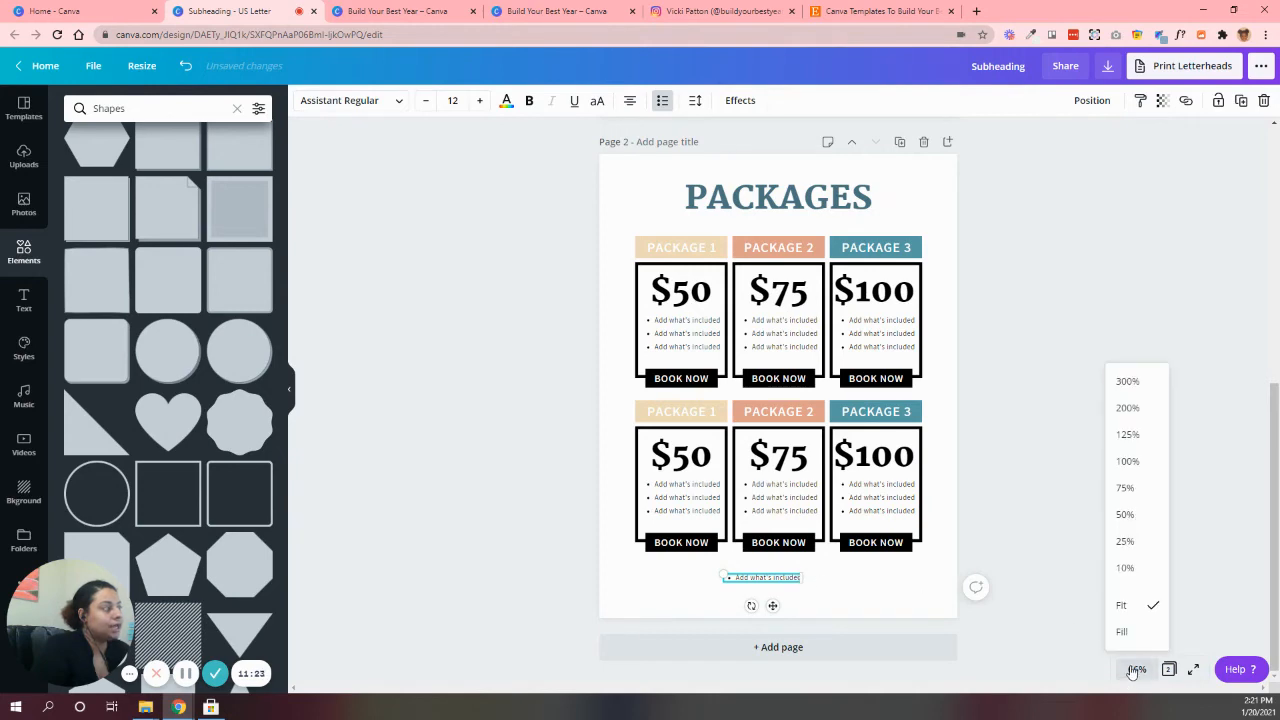
pyautogui.click(1155, 436)
pyautogui.scroll(-3, 997, 540)
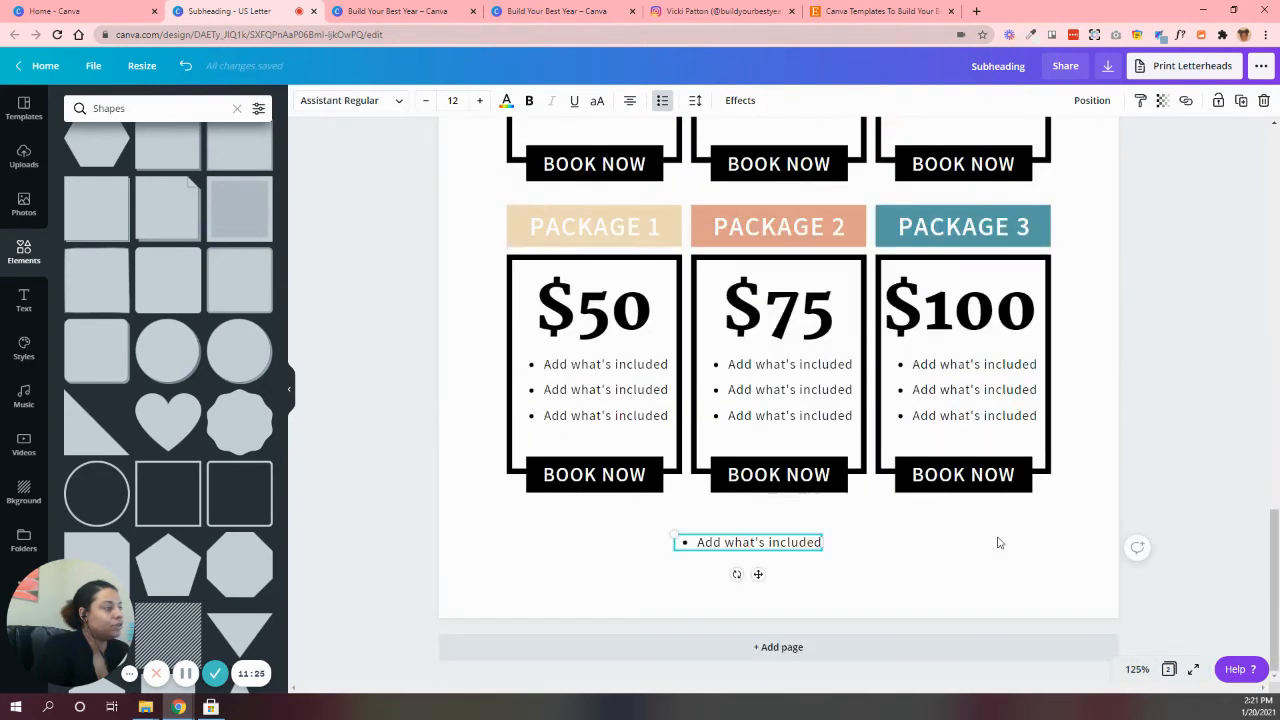
pyautogui.moveTo(824, 542); pyautogui.dragTo(1050, 542)
pyautogui.moveTo(594, 540); pyautogui.dragTo(569, 415)
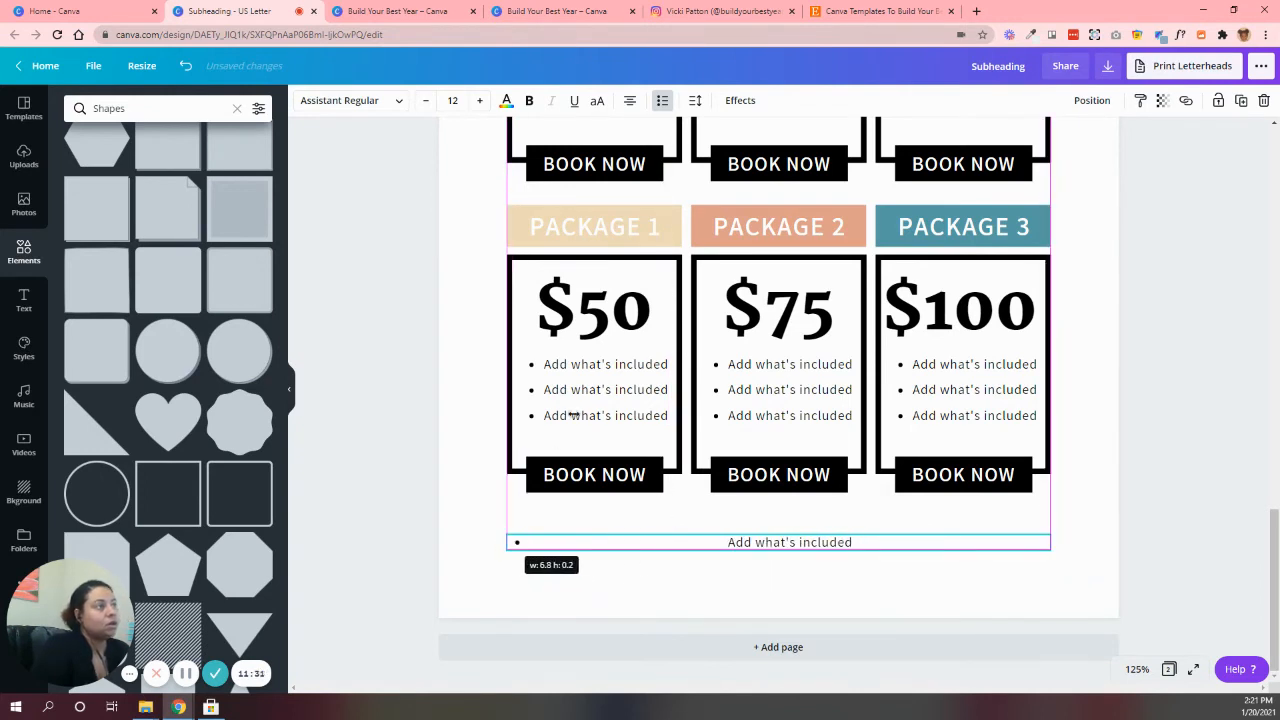
# Remove the list formatting from the wide line below the boxes and replace its text with "*This is where you can information about special pricing."
pyautogui.click(662, 100)
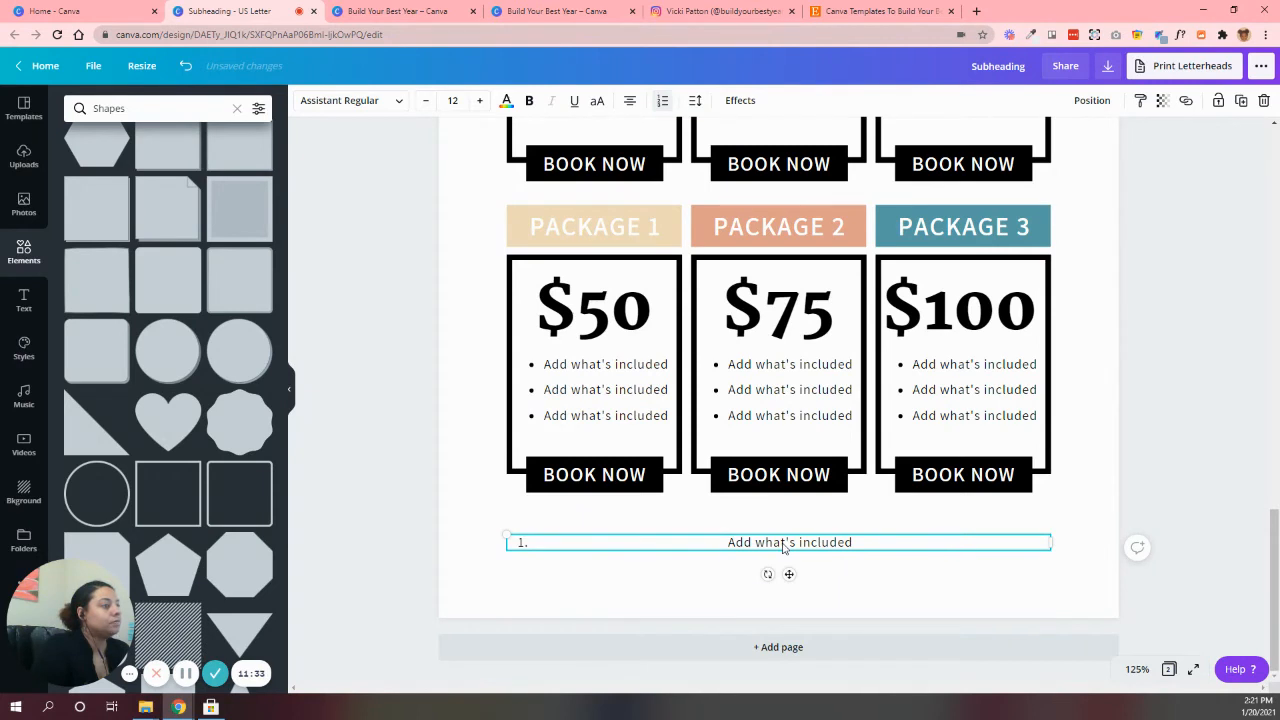
pyautogui.click(662, 100)
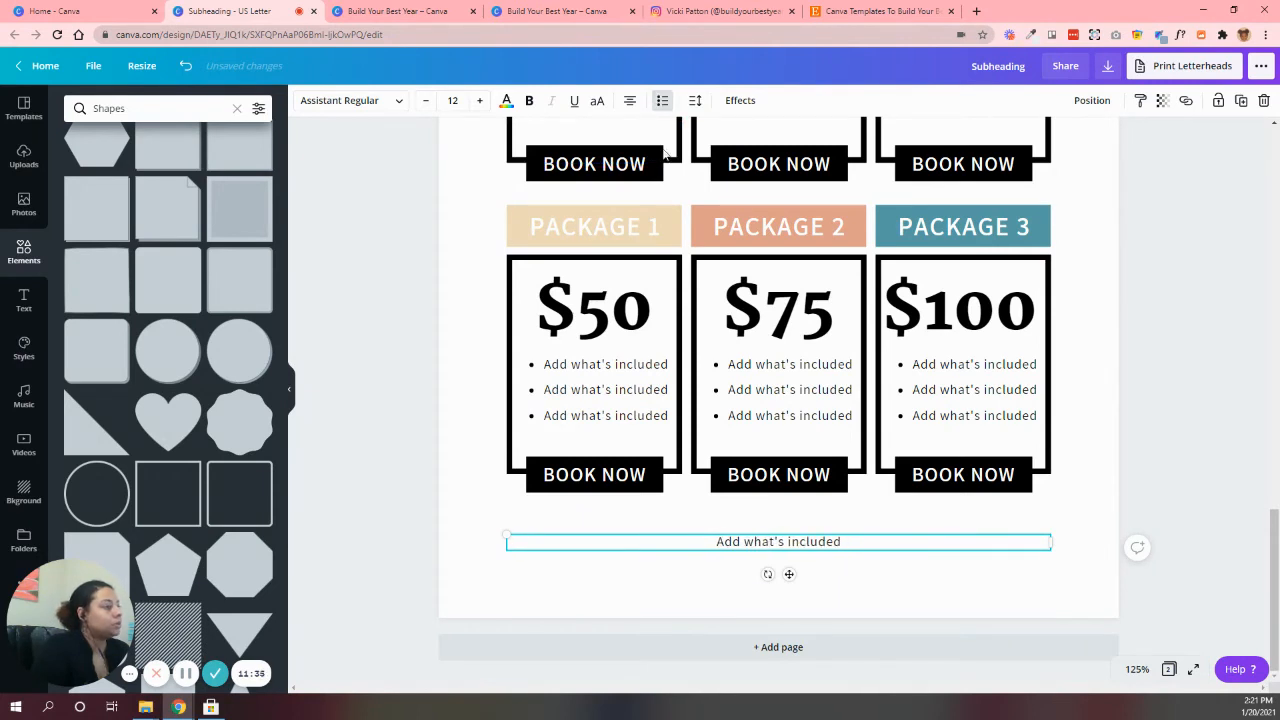
pyautogui.tripleClick(773, 541)
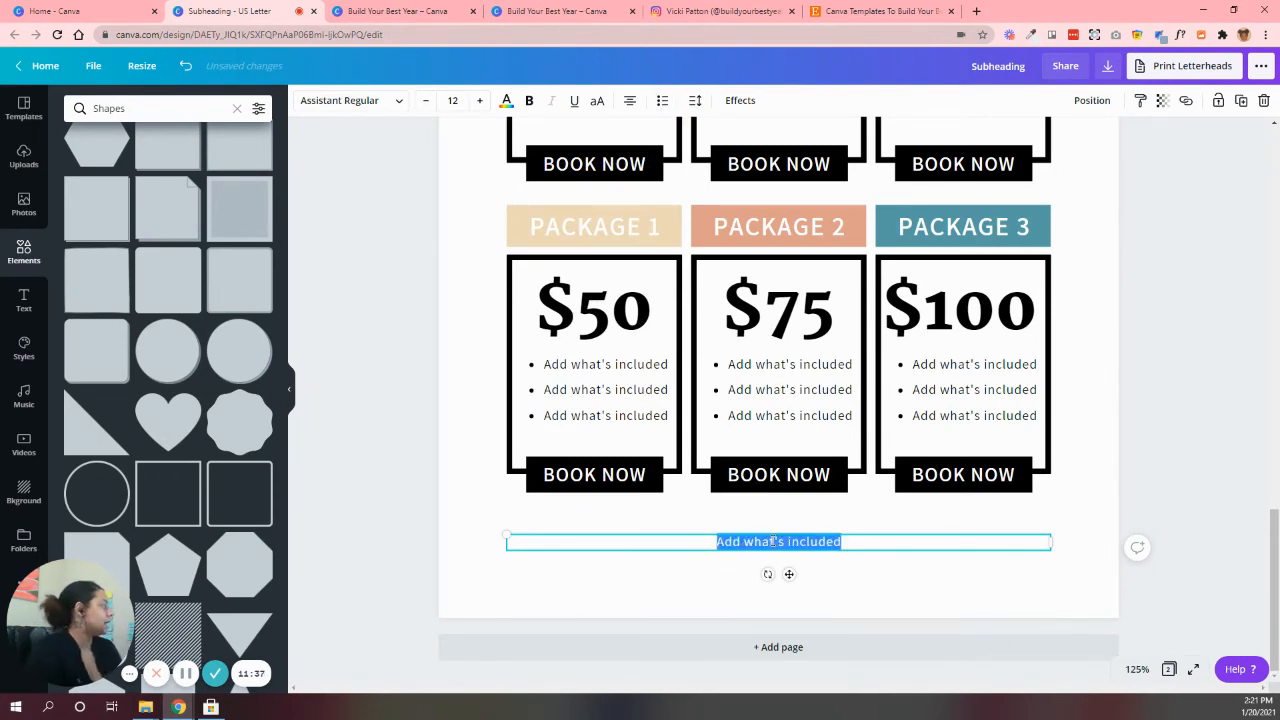
pyautogui.press('BackSpace')
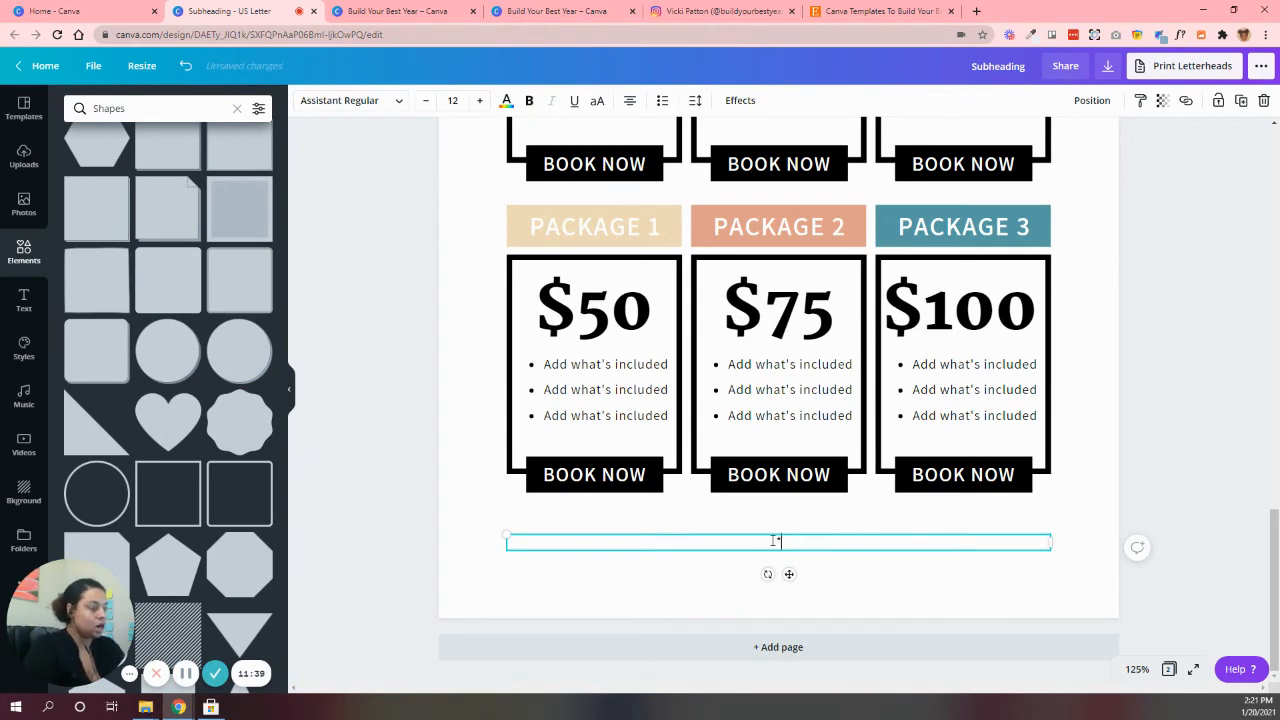
pyautogui.write('*This is whe')
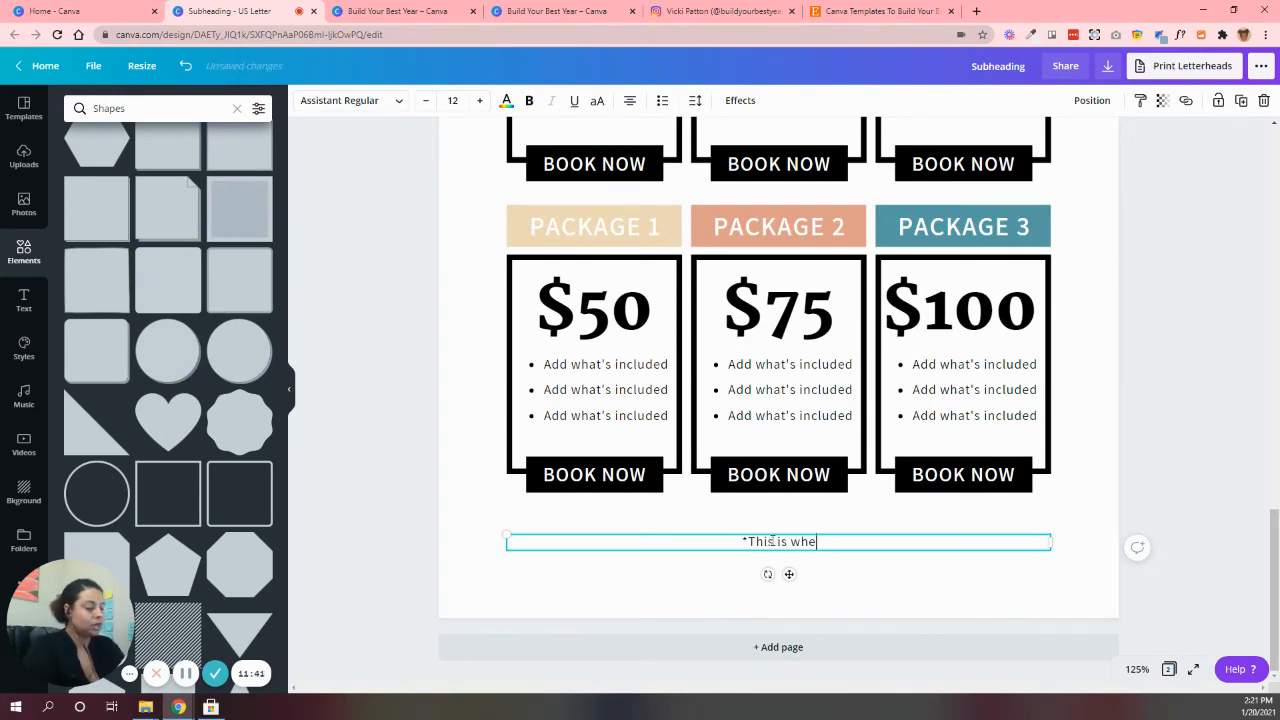
pyautogui.write('re you can')
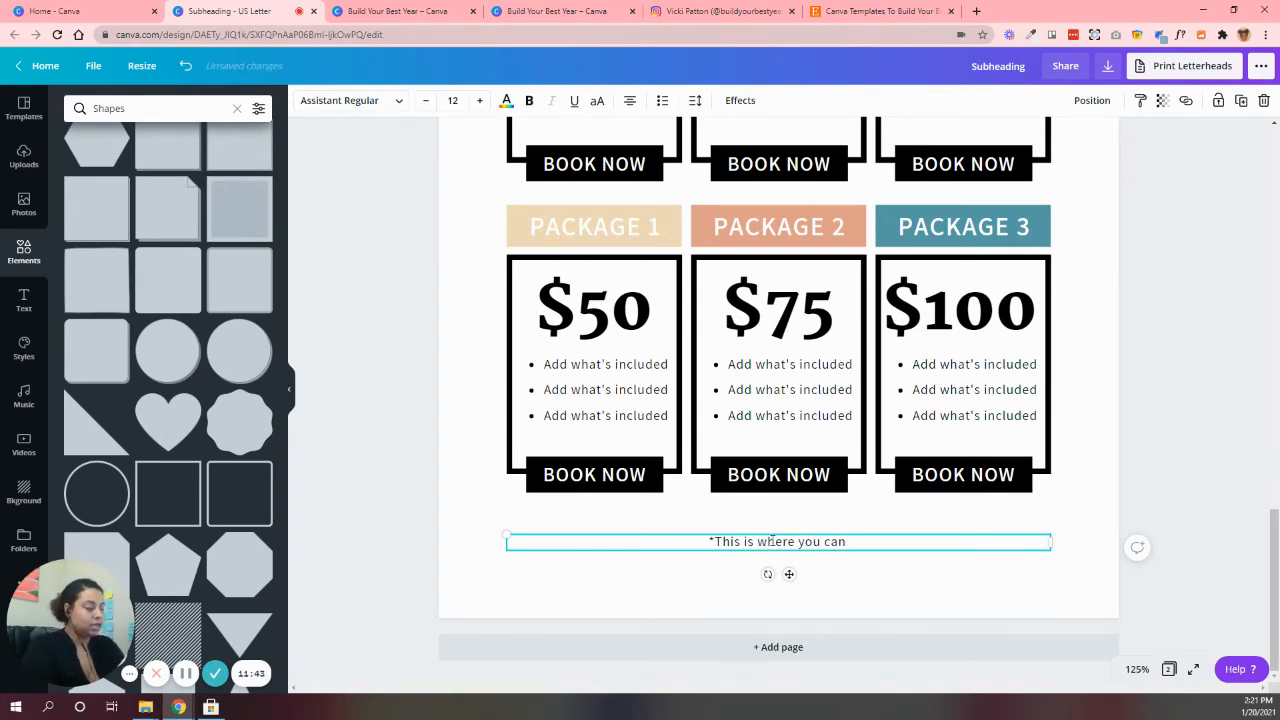
pyautogui.write(' in')
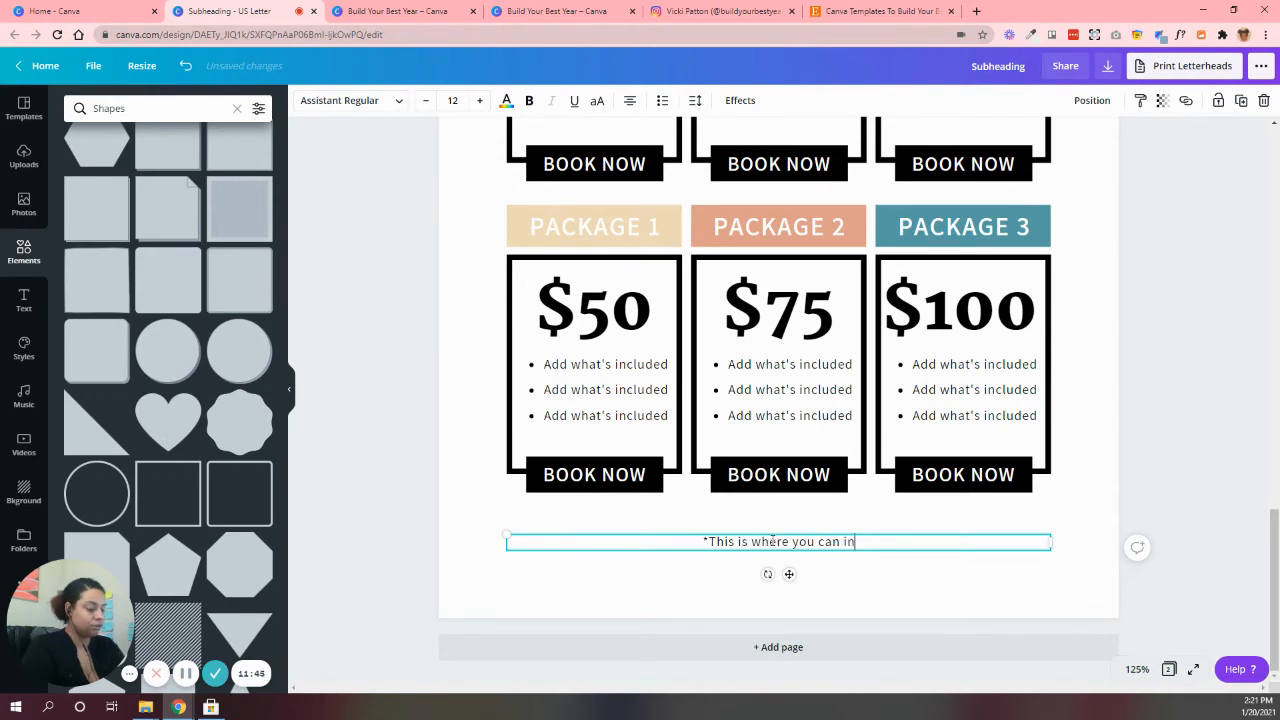
pyautogui.write('formation abou')
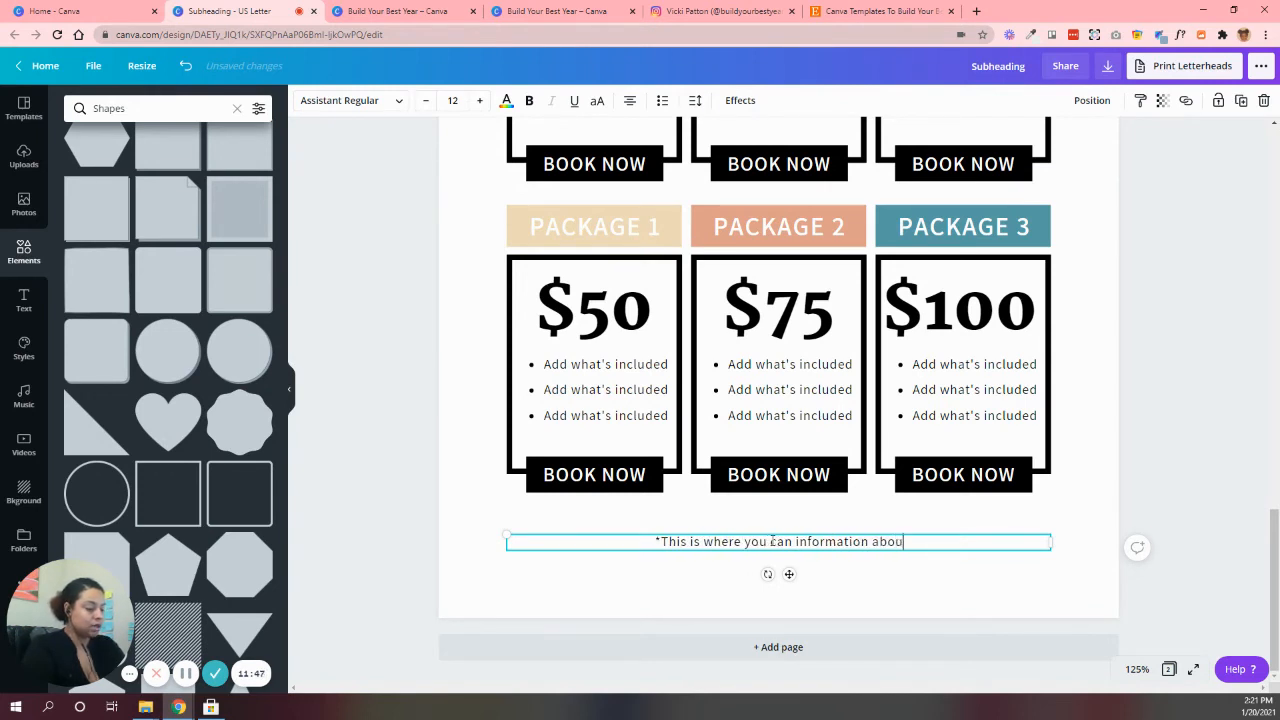
pyautogui.write('t spe')
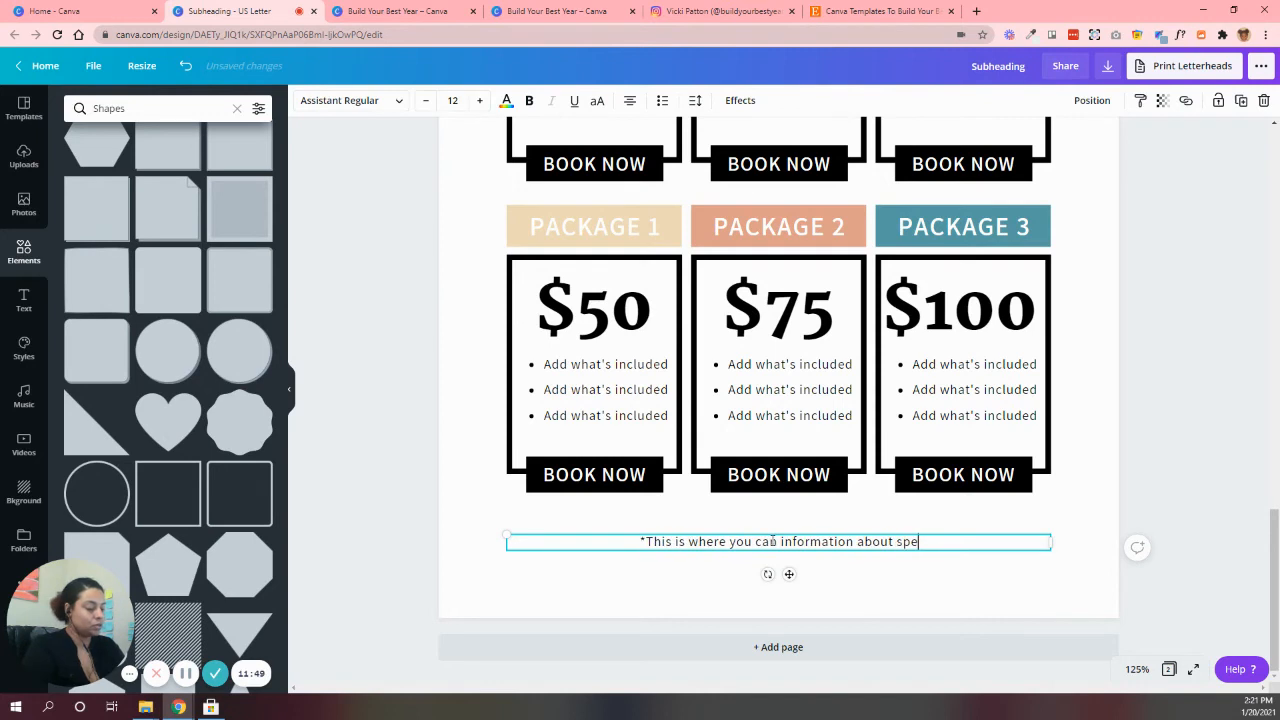
pyautogui.write('cial pricing')
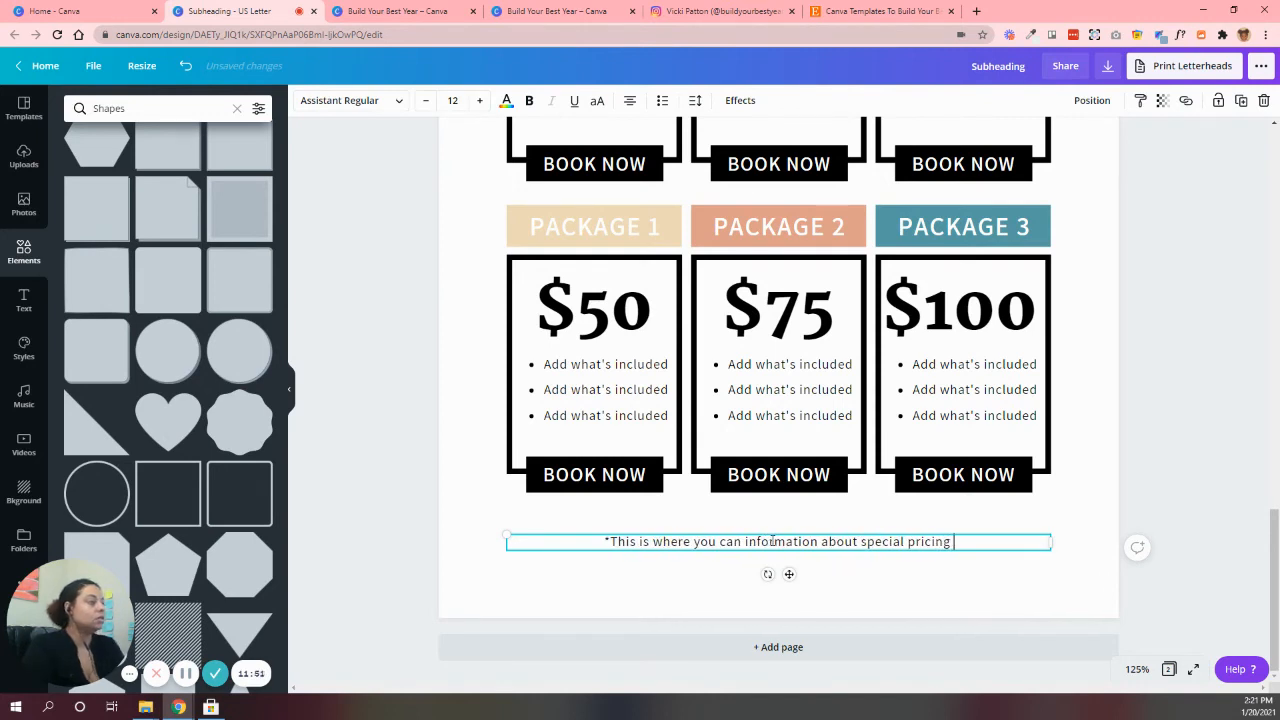
pyautogui.press('BackSpace')
pyautogui.write('.')
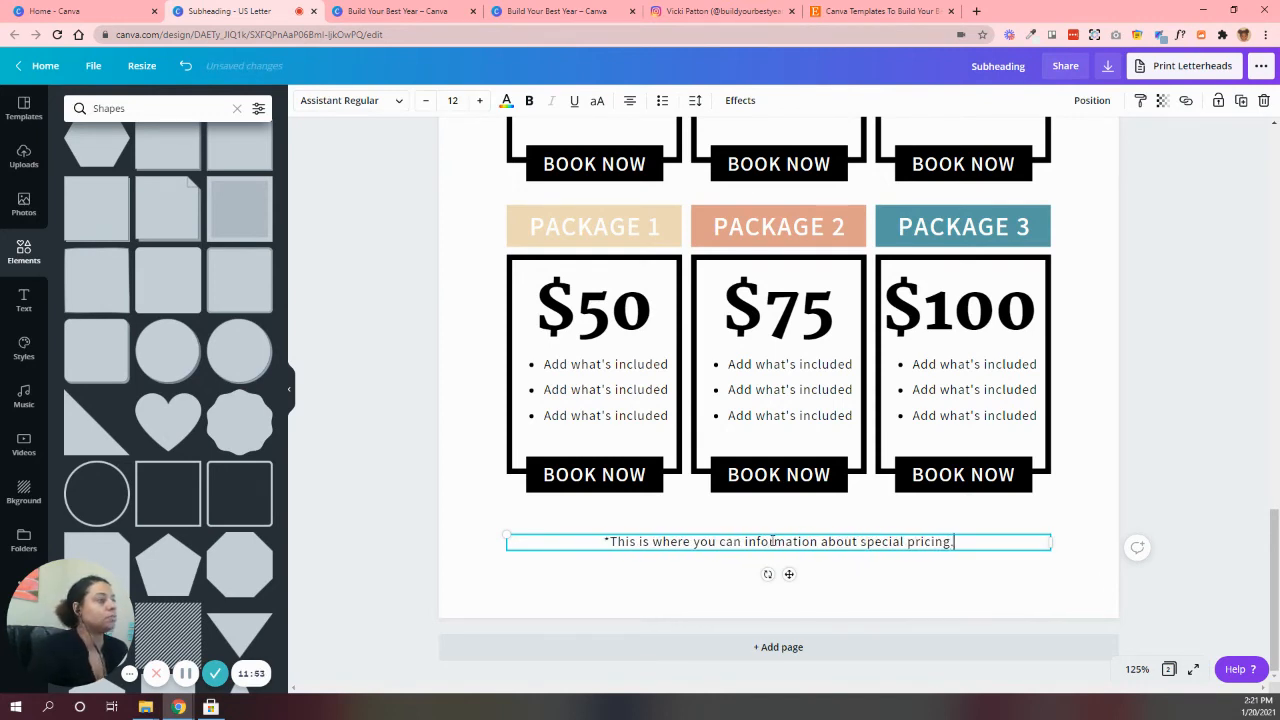
pyautogui.click(824, 586)
# Following the Mystic template's footer, duplicate a black BOOK NOW rectangle, place it under the pricing note and widen it into a bar
pyautogui.click(395, 11)
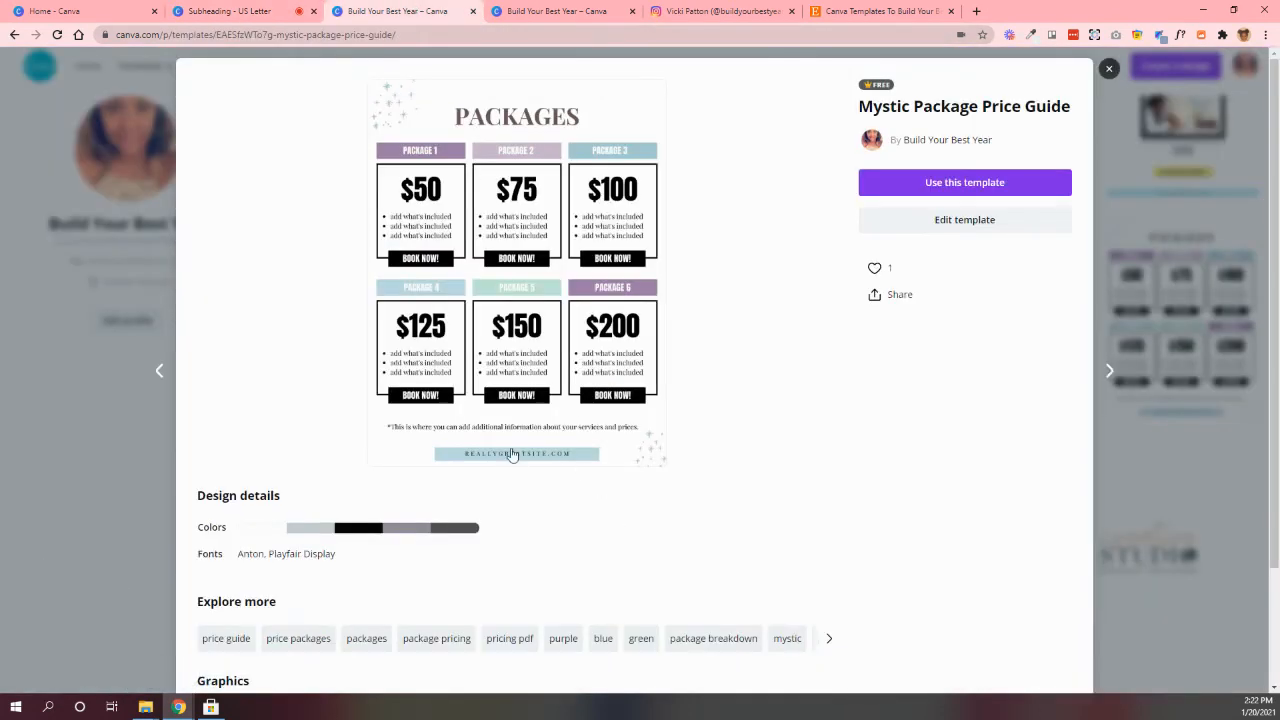
pyautogui.hotkey('ctrl', 'shift', 'Tab')
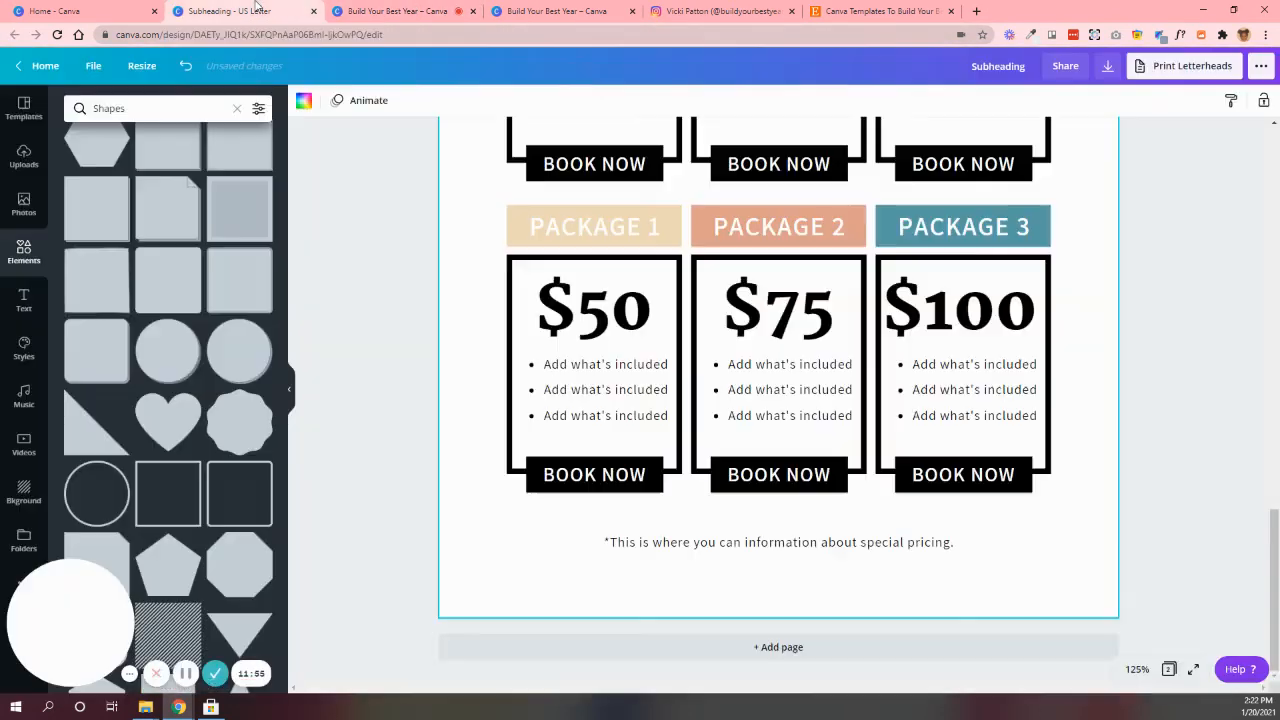
pyautogui.click(652, 476)
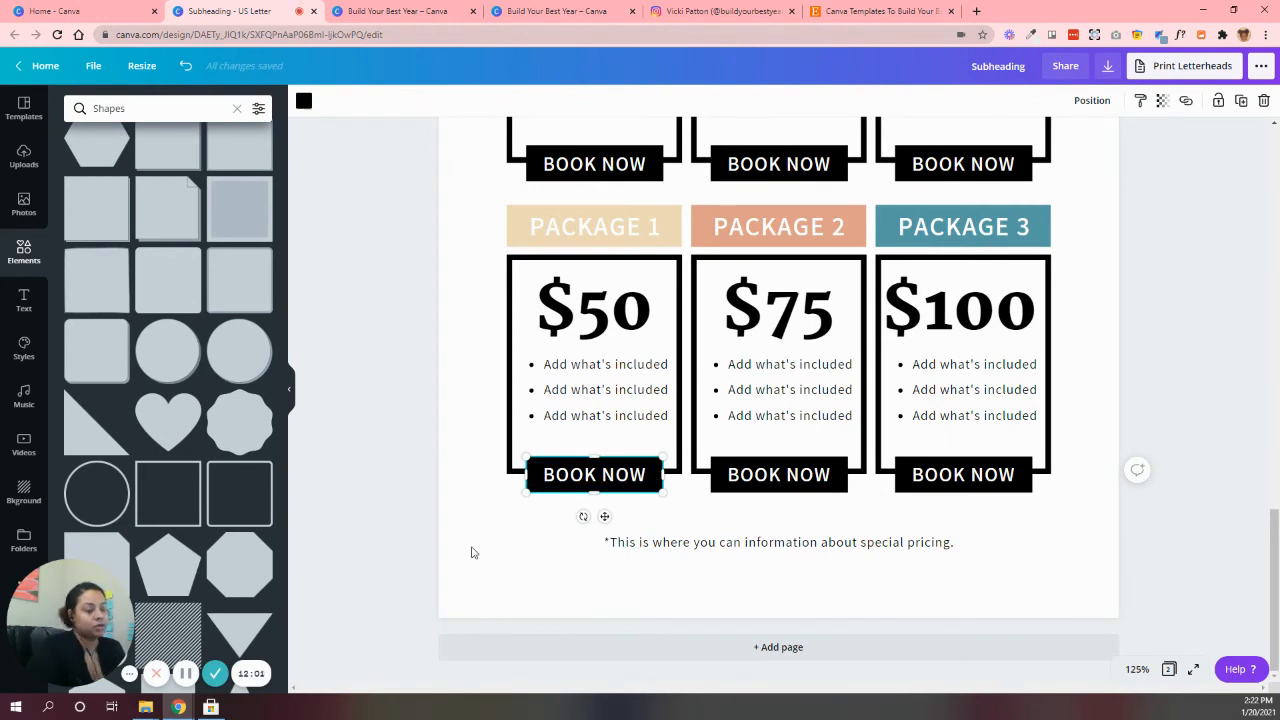
pyautogui.hotkey('ctrl', 'd')
pyautogui.moveTo(650, 489); pyautogui.dragTo(848, 579)
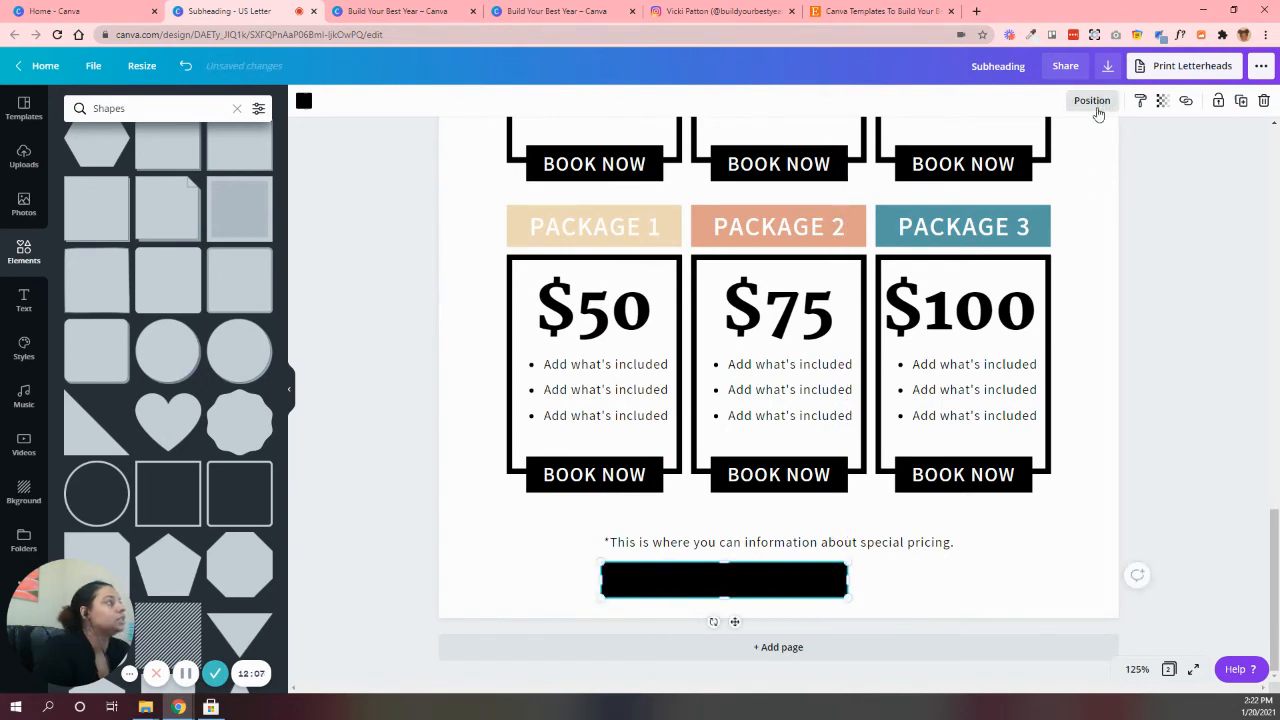
# Center the black footer bar horizontally on the page and reduce its height from the upper edge
pyautogui.click(1092, 100)
pyautogui.click(1037, 222)
pyautogui.click(988, 554)
pyautogui.click(784, 575)
pyautogui.moveTo(781, 567); pyautogui.dragTo(781, 571)
pyautogui.click(1092, 100)
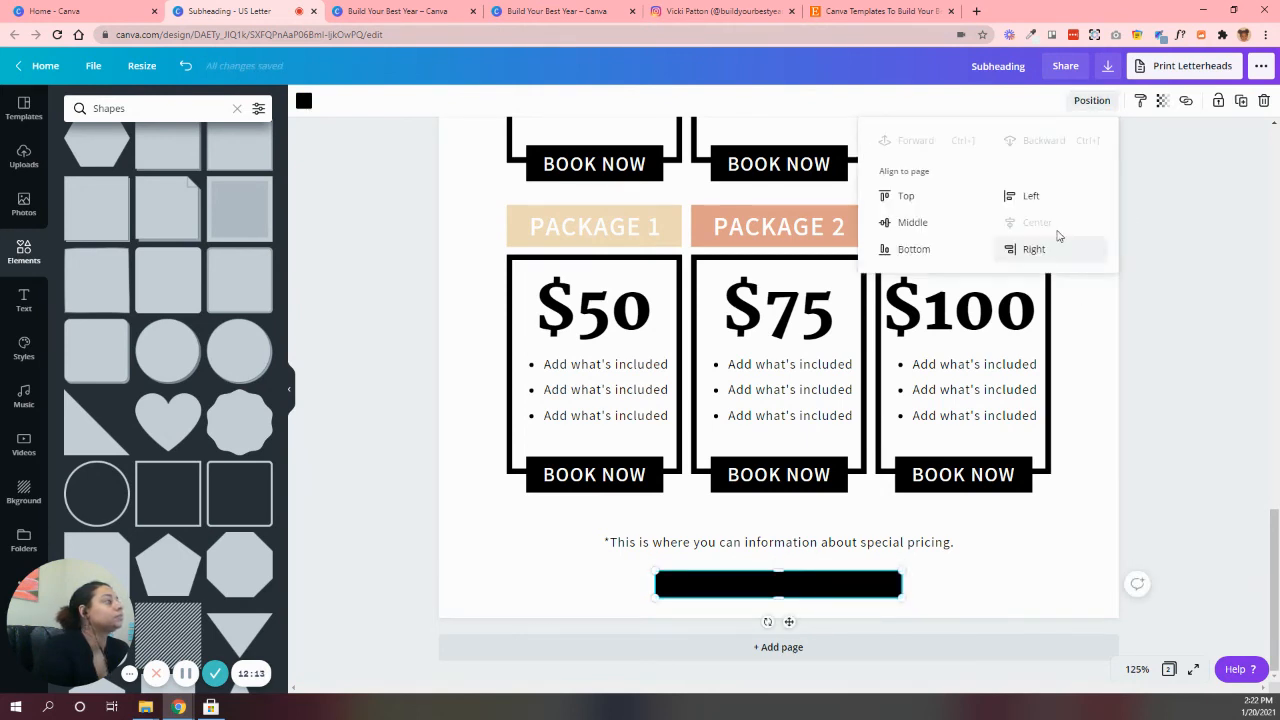
# Nudge the black footer bar sideways and realign it to the page's horizontal center
pyautogui.click(986, 565)
pyautogui.click(826, 581)
pyautogui.moveTo(826, 581); pyautogui.dragTo(829, 581)
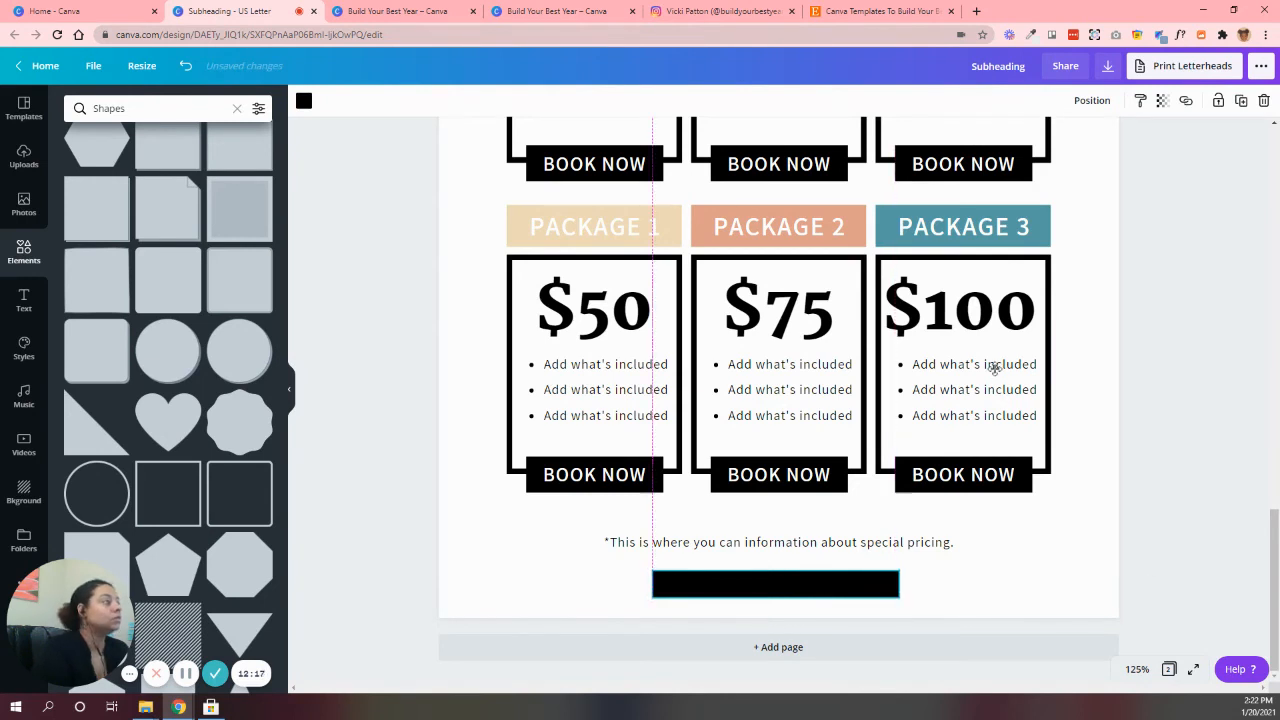
pyautogui.click(1092, 100)
pyautogui.click(1080, 222)
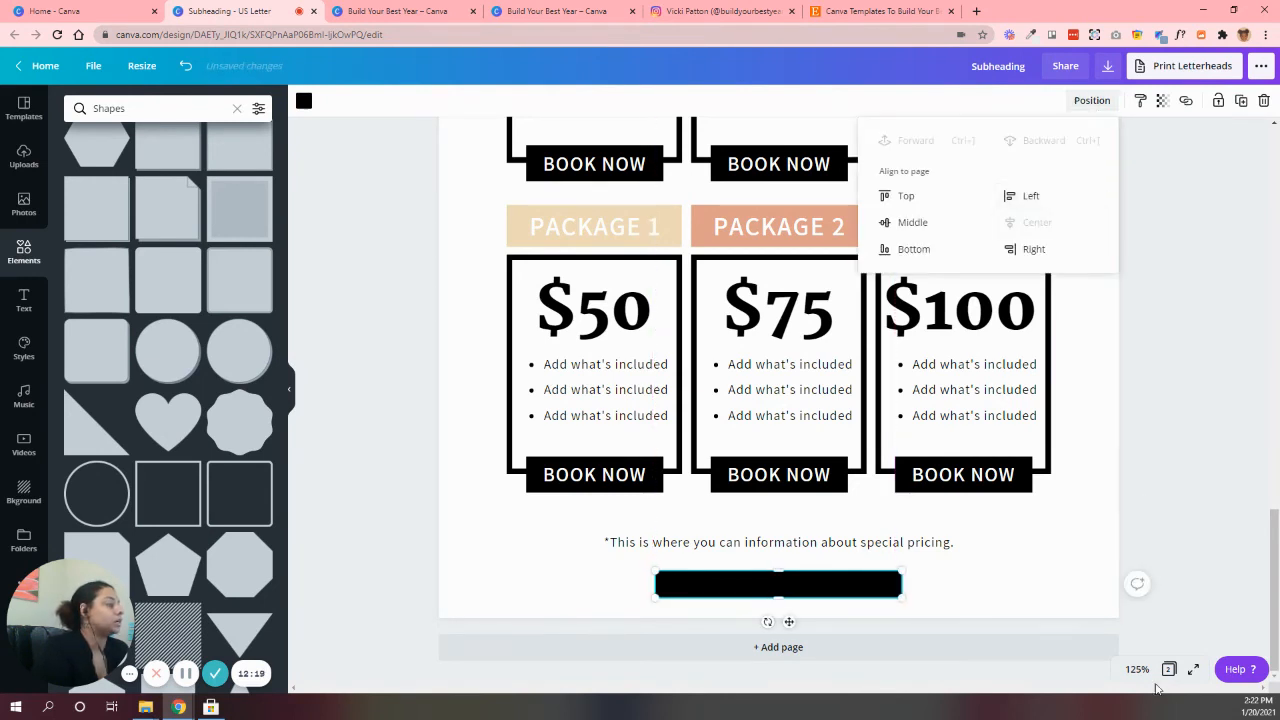
# Move the special pricing note and the black footer bar slightly up, closer to the second row of packages
pyautogui.click(1137, 669)
pyautogui.click(1135, 606)
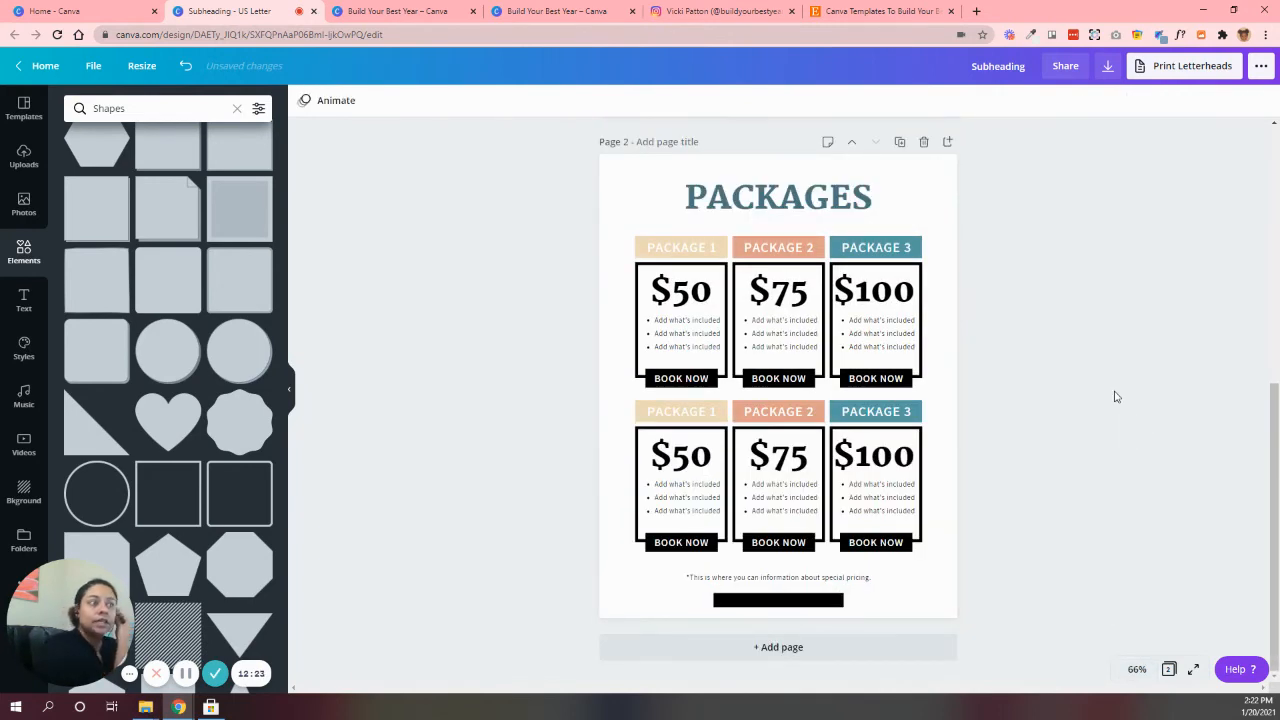
pyautogui.click(797, 604)
pyautogui.moveTo(797, 603); pyautogui.dragTo(809, 580)
pyautogui.click(1023, 598)
# Recolor the black footer bar with the dark slate blue document color used for the PACKAGES title
pyautogui.click(746, 629)
pyautogui.click(757, 598)
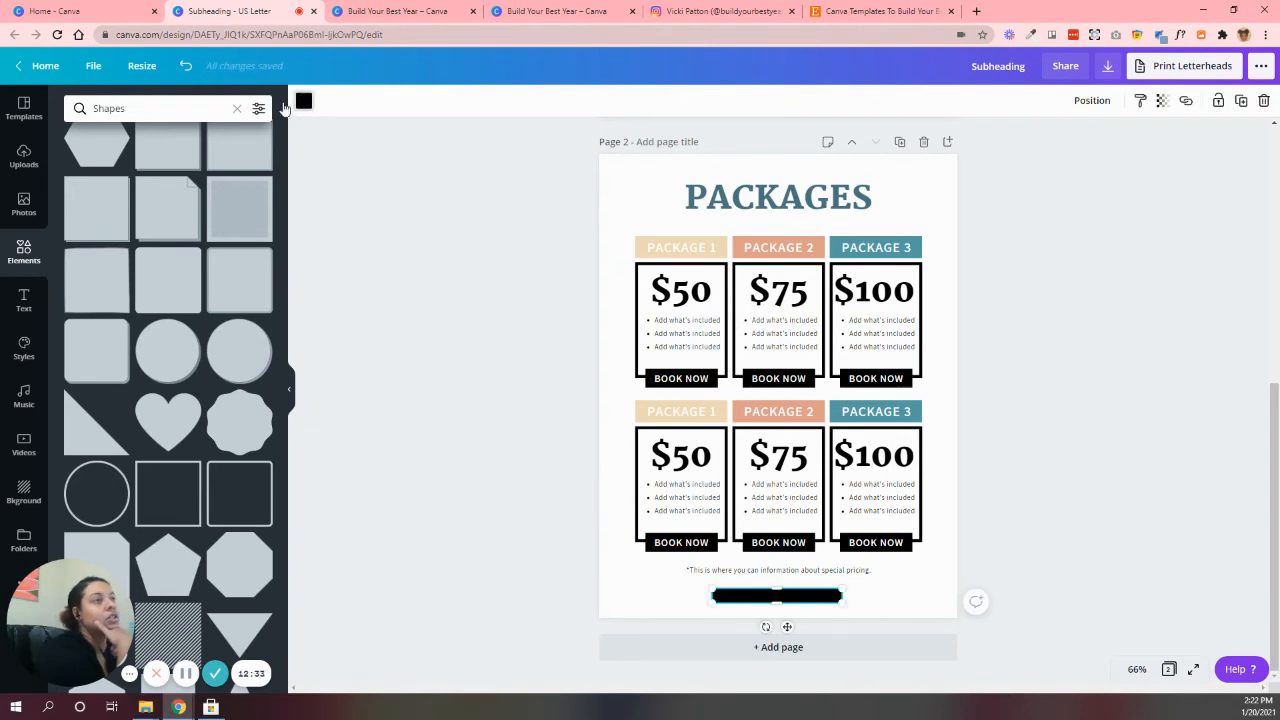
pyautogui.click(303, 100)
pyautogui.click(113, 233)
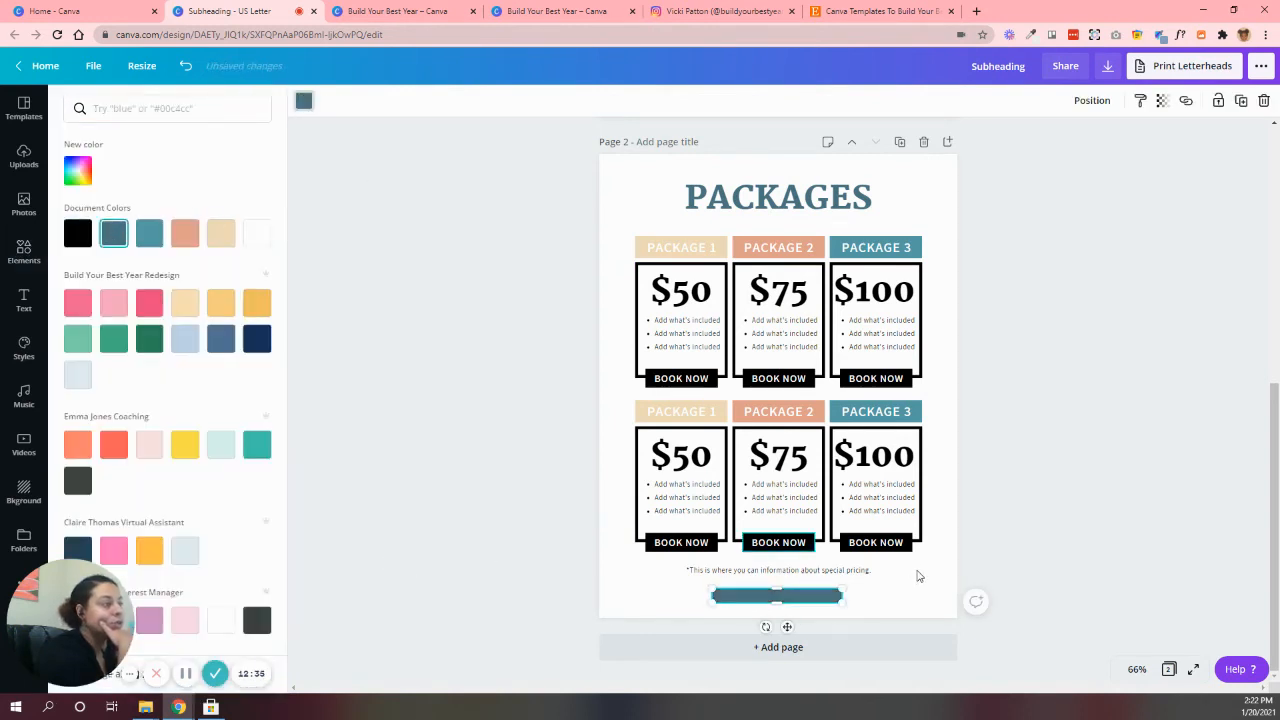
pyautogui.click(1056, 530)
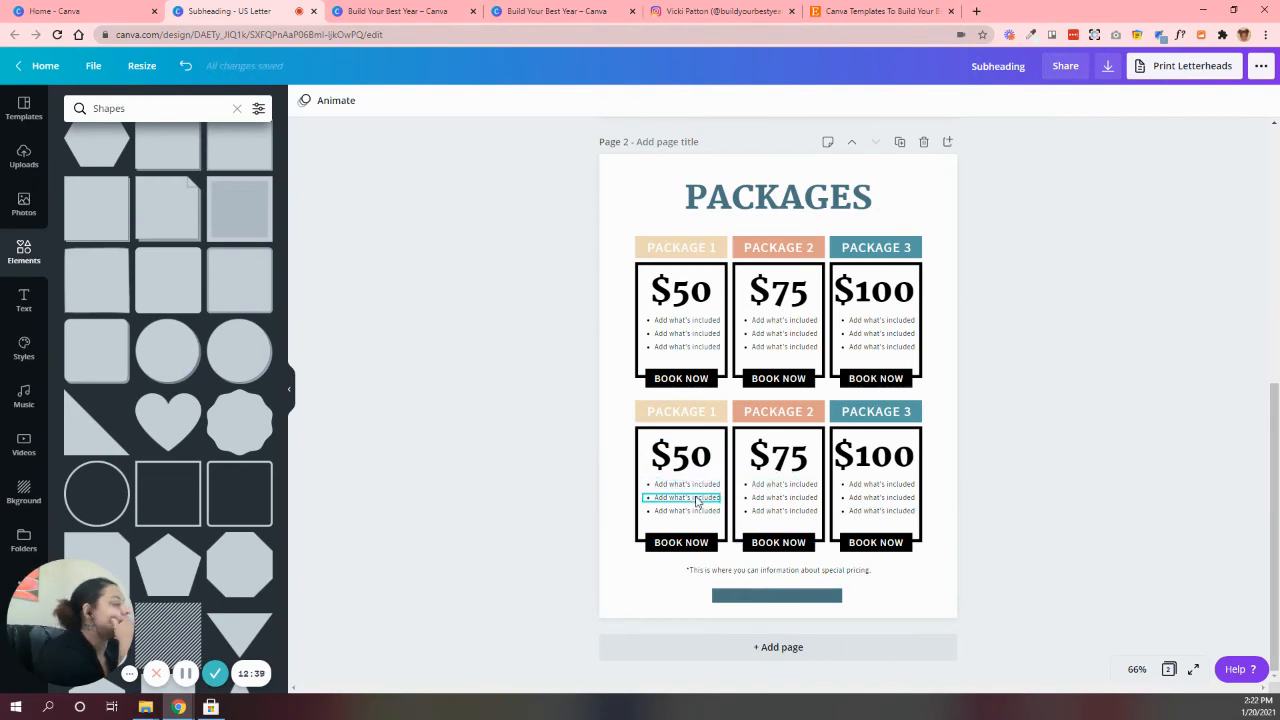
# Following the Mystic template's footer, duplicate a BOOK NOW label, place it over the blue footer bar and widen it to nearly the bar's width
pyautogui.click(408, 10)
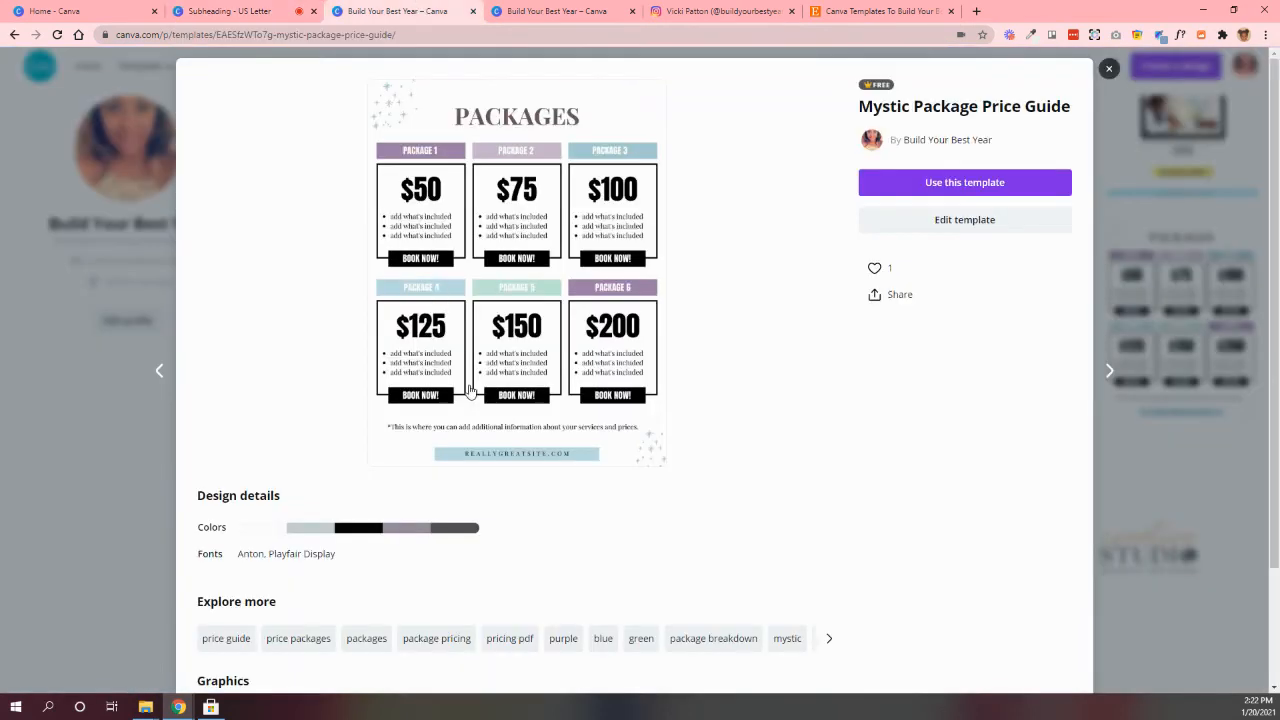
pyautogui.click(305, 17)
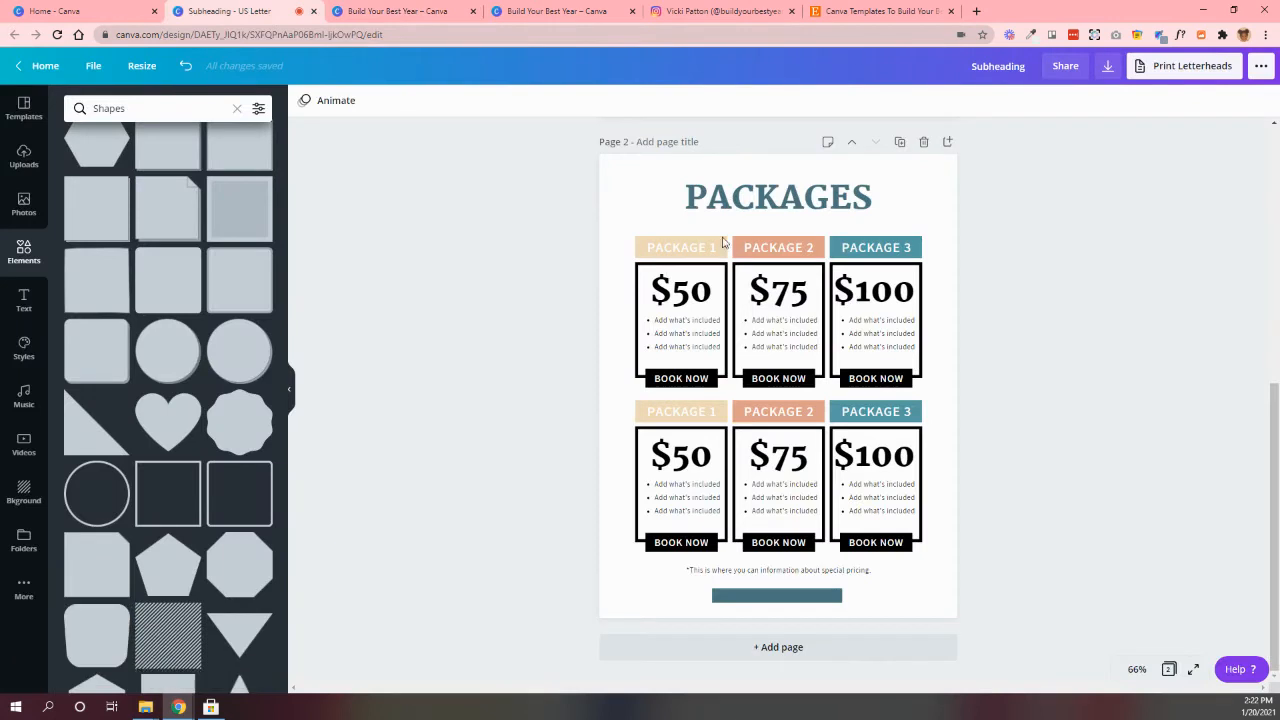
pyautogui.click(680, 542)
pyautogui.hotkey('ctrl', 'd')
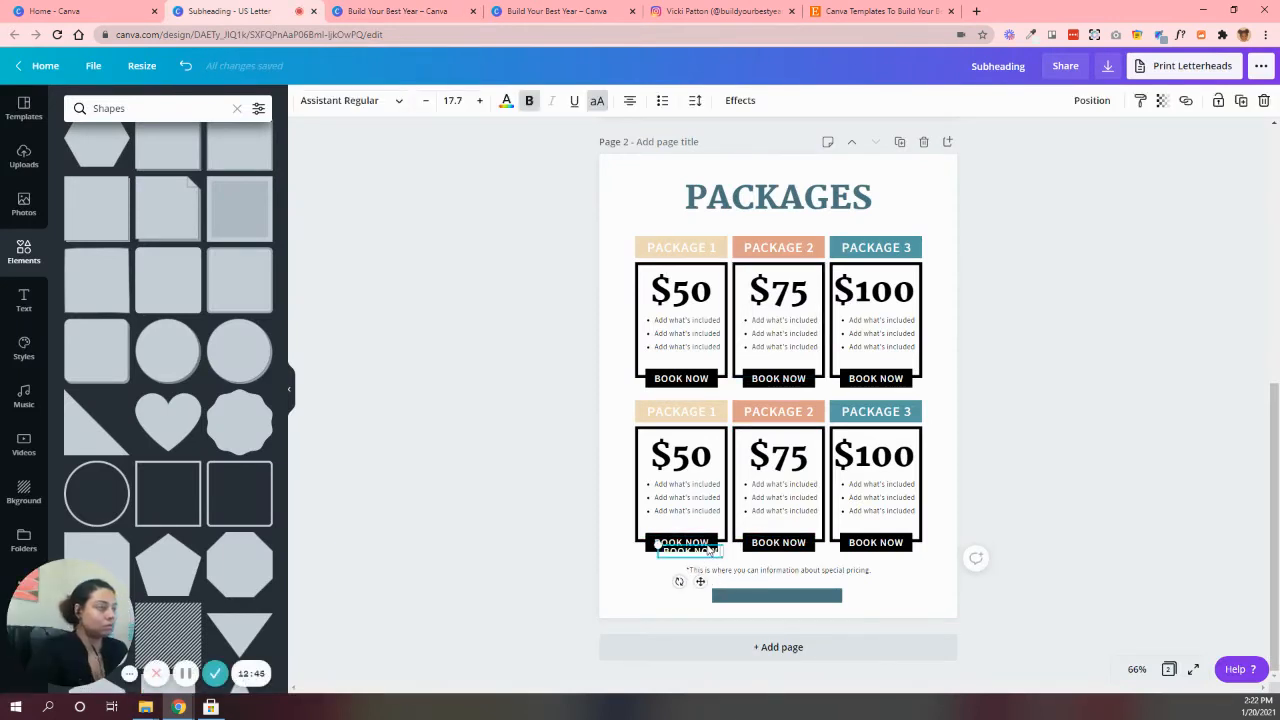
pyautogui.moveTo(710, 553); pyautogui.dragTo(836, 595)
# Set the footer label's font size to 14 and nudge the text slightly down within the blue bar
pyautogui.click(452, 100)
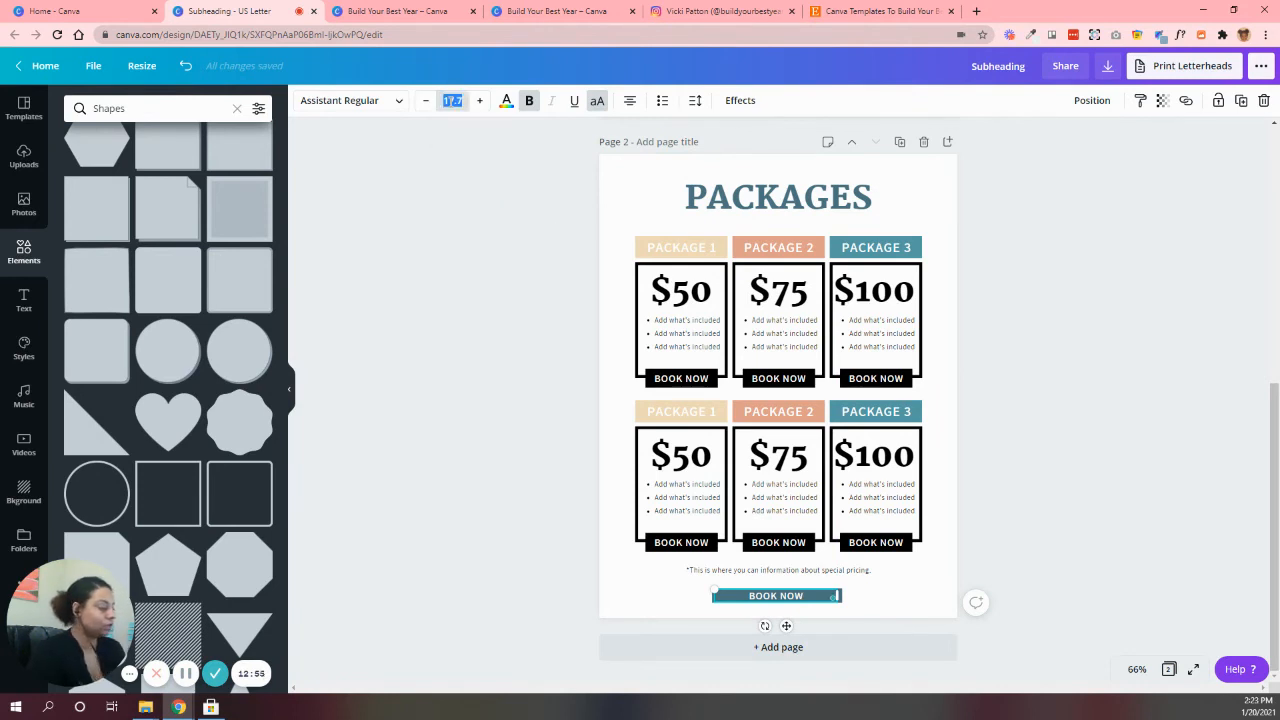
pyautogui.write('14')
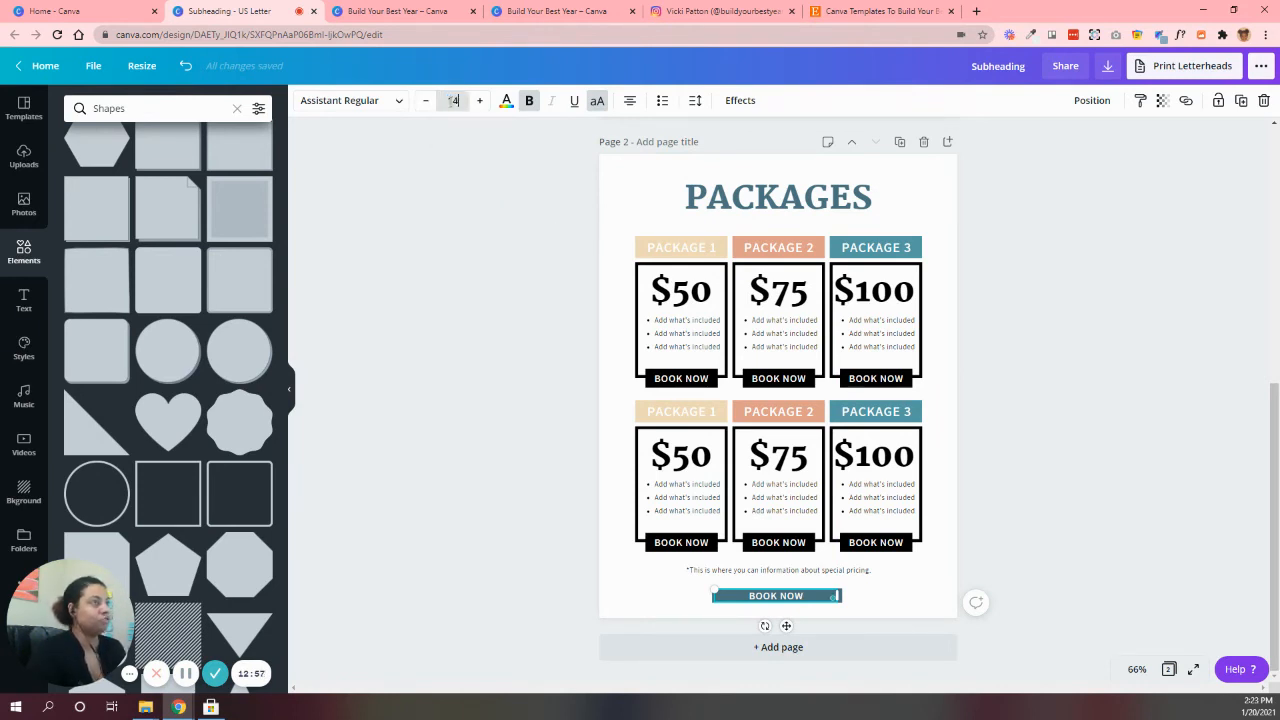
pyautogui.click(486, 291)
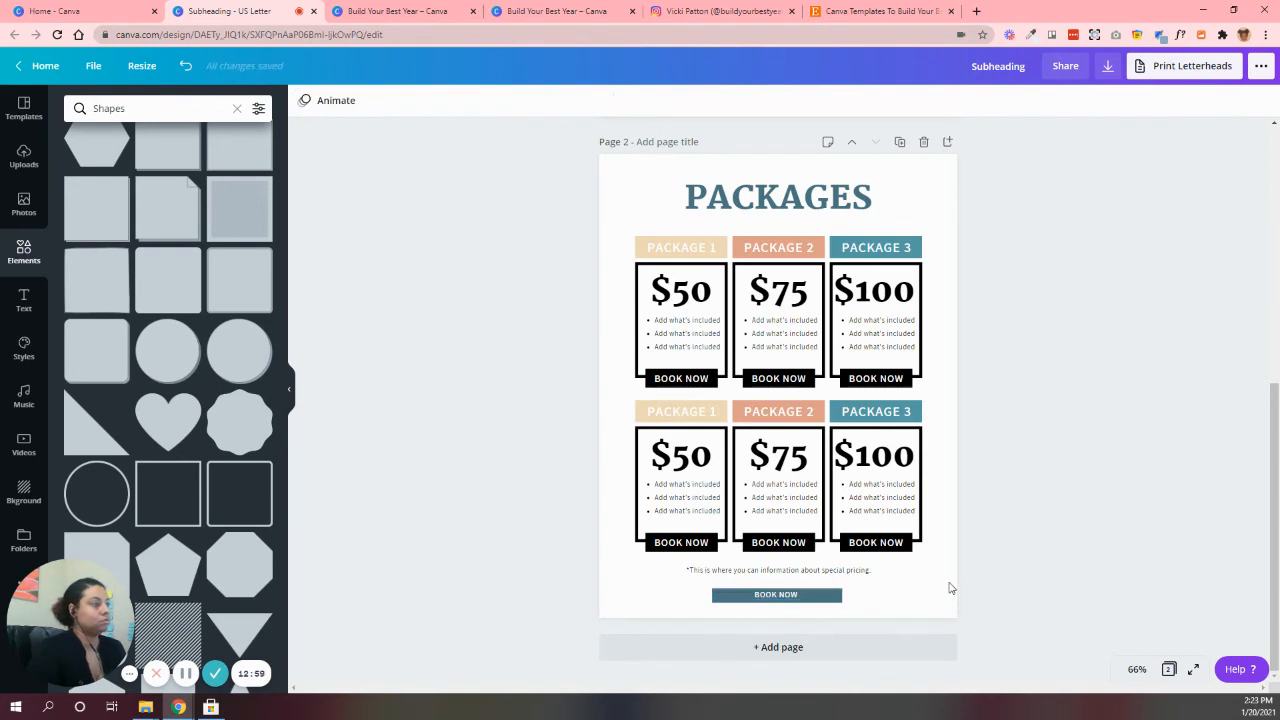
pyautogui.click(786, 600)
pyautogui.press('Down')
pyautogui.press('Down')
pyautogui.press('Down')
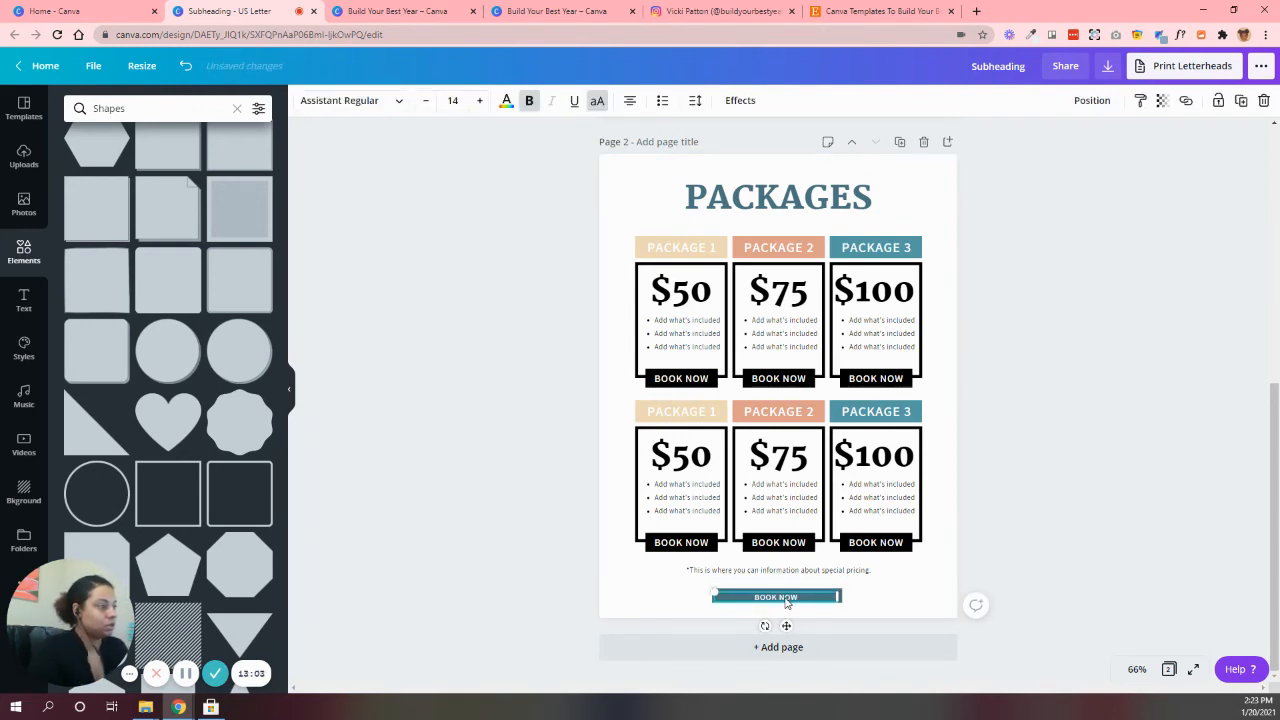
pyautogui.click(908, 610)
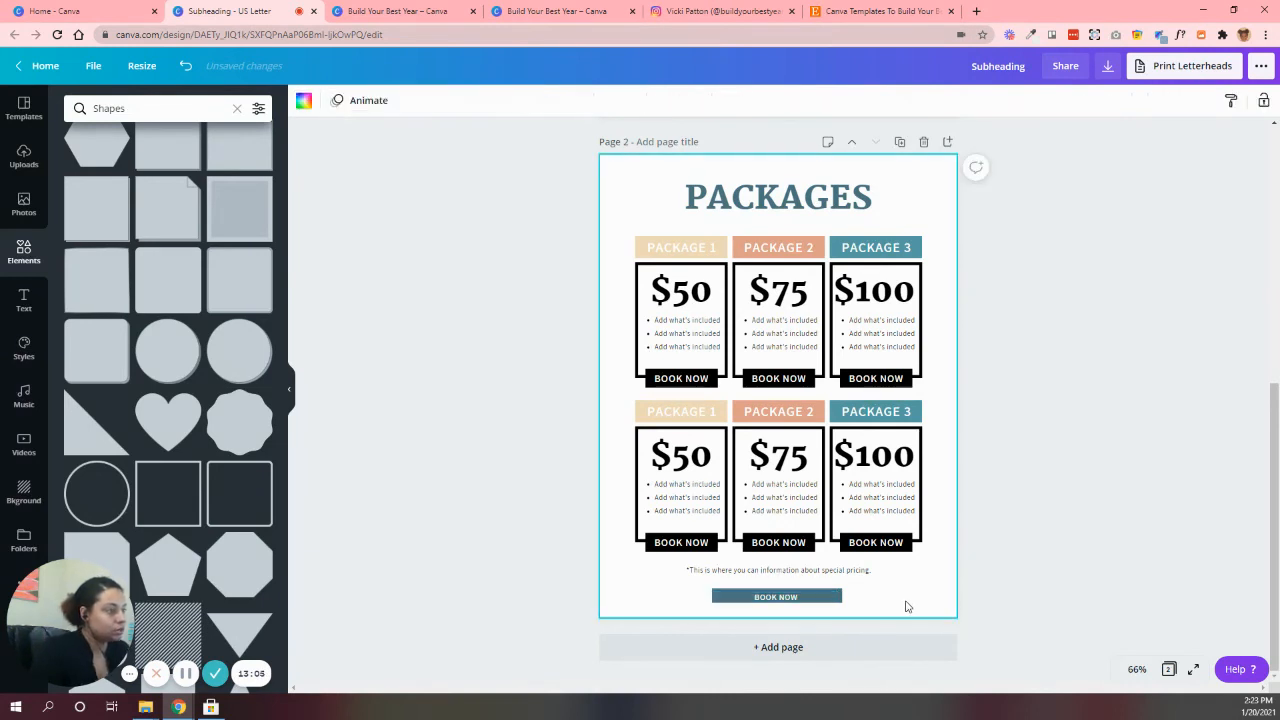
# Extend the lower edge of the blue footer bar so its height is 0.4
pyautogui.click(836, 597)
pyautogui.click(843, 594)
pyautogui.click(777, 601)
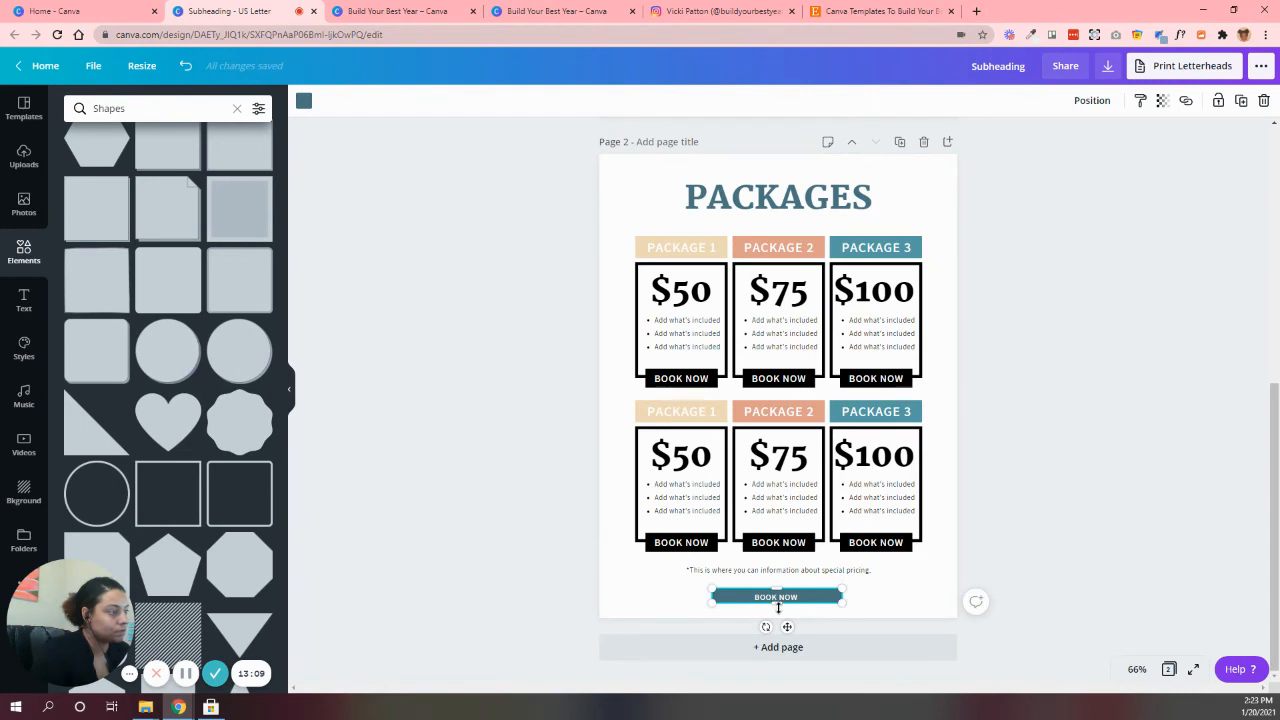
pyautogui.moveTo(778, 608); pyautogui.dragTo(778, 610)
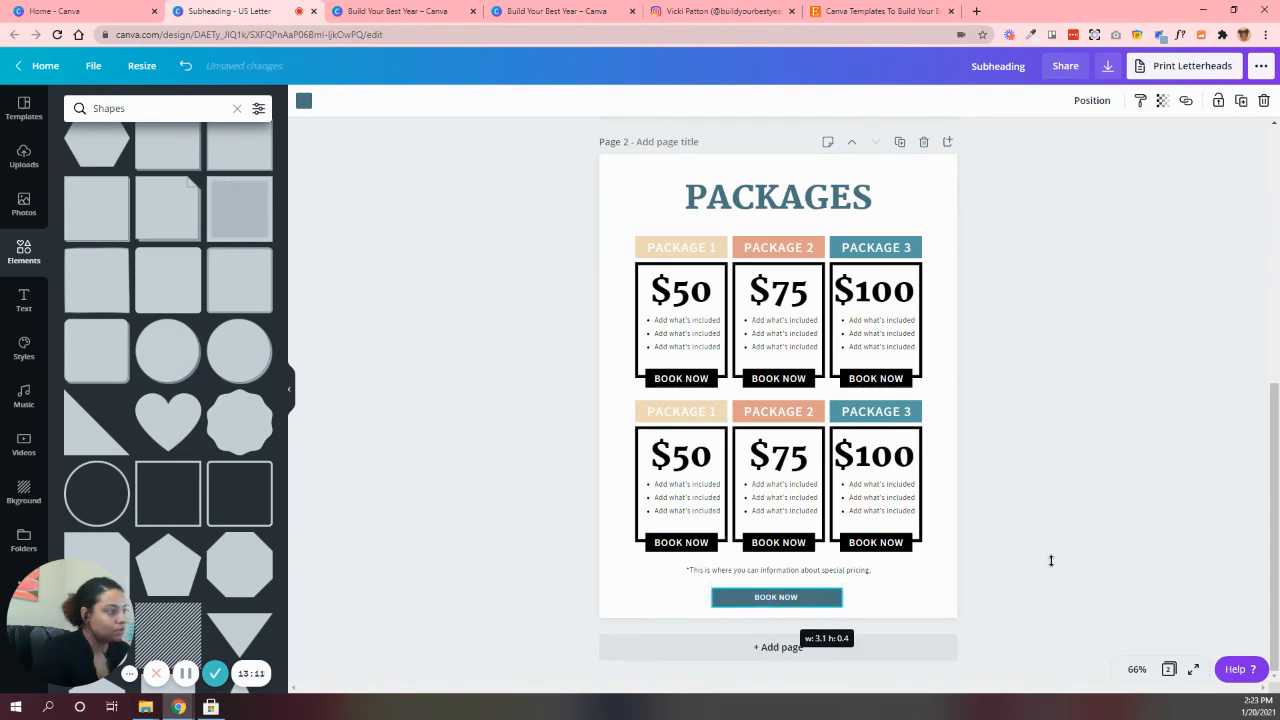
# Replace the footer label's text with "REALLYGREATSITE.COM" and set its letter spacing to 173
pyautogui.click(782, 597)
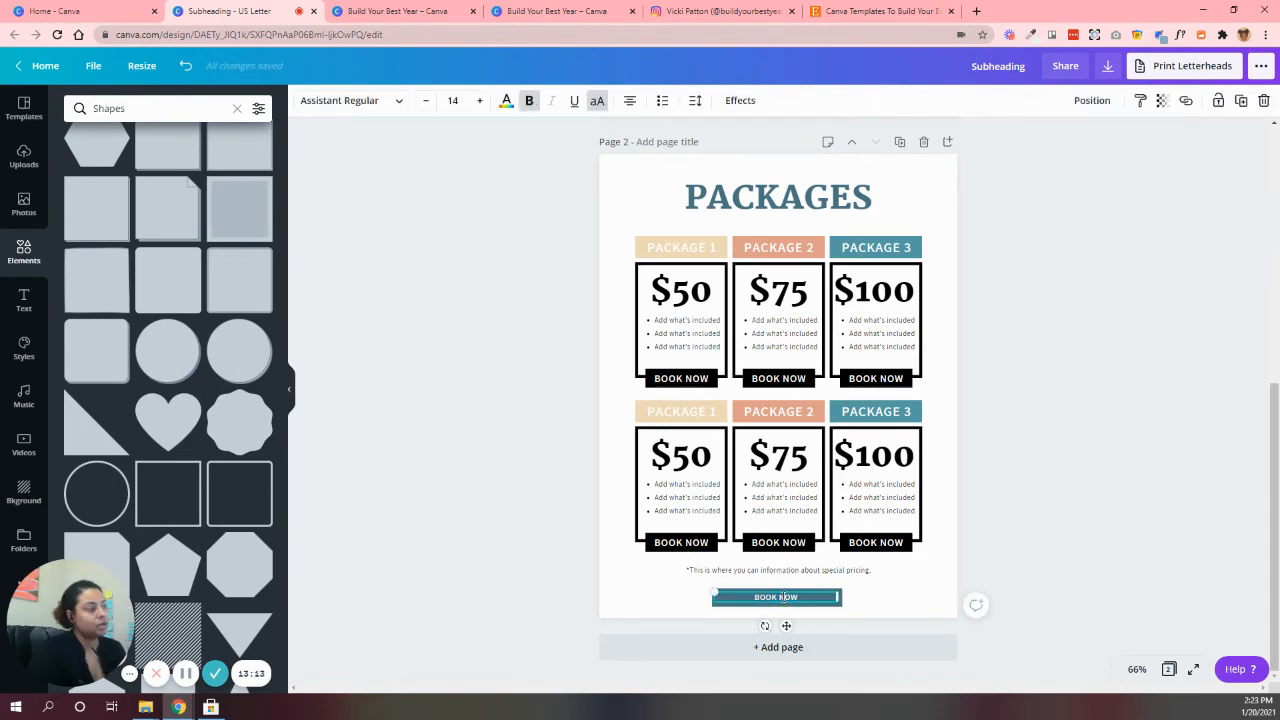
pyautogui.write('REALLYGREATSIT')
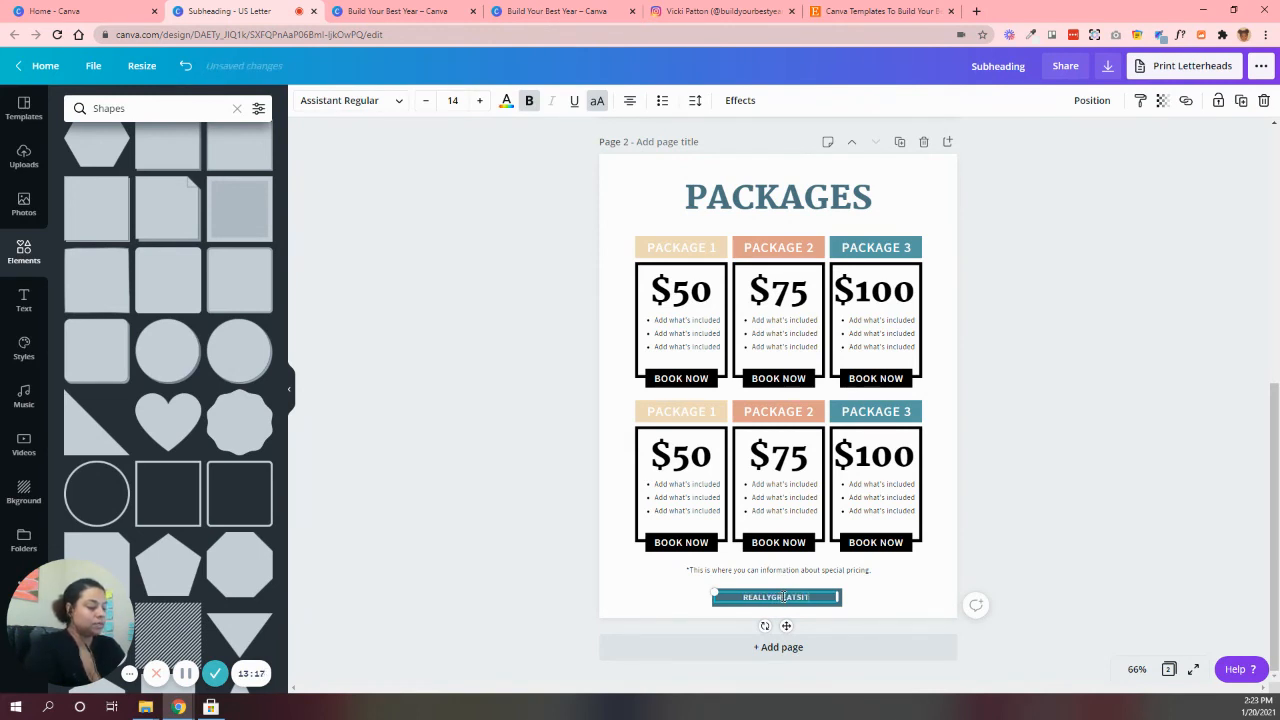
pyautogui.write('E.COM')
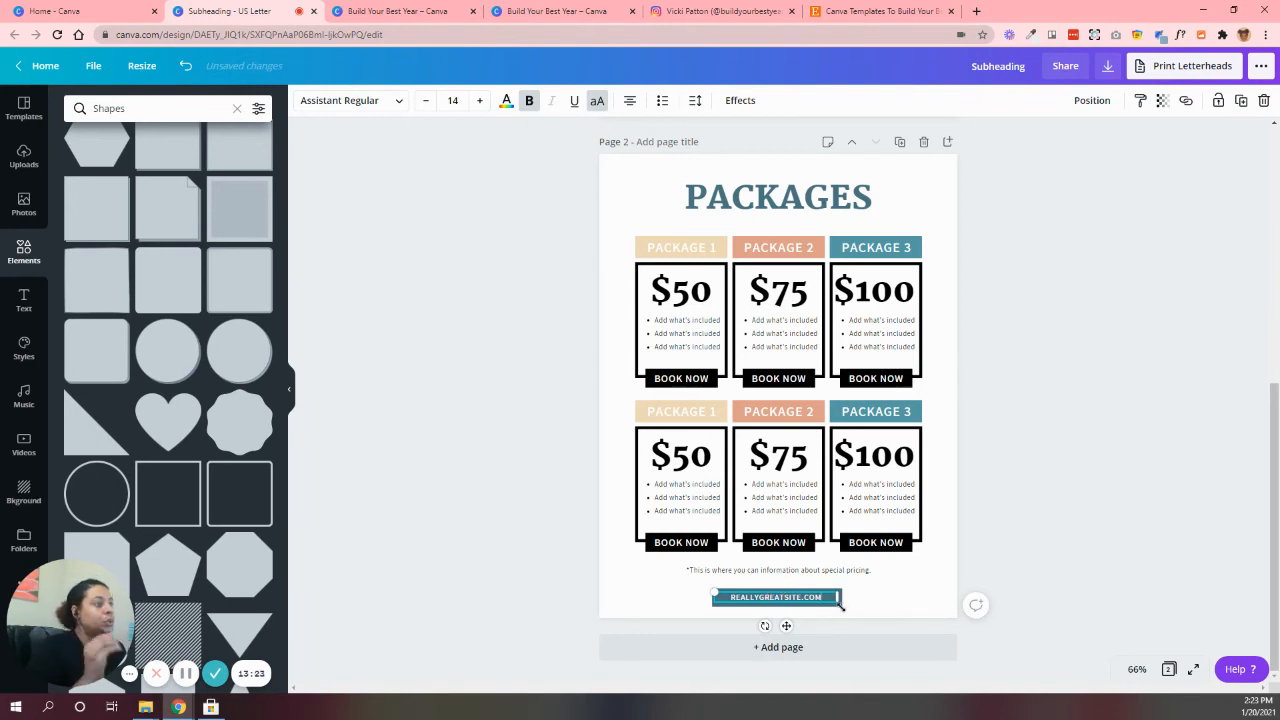
pyautogui.click(695, 100)
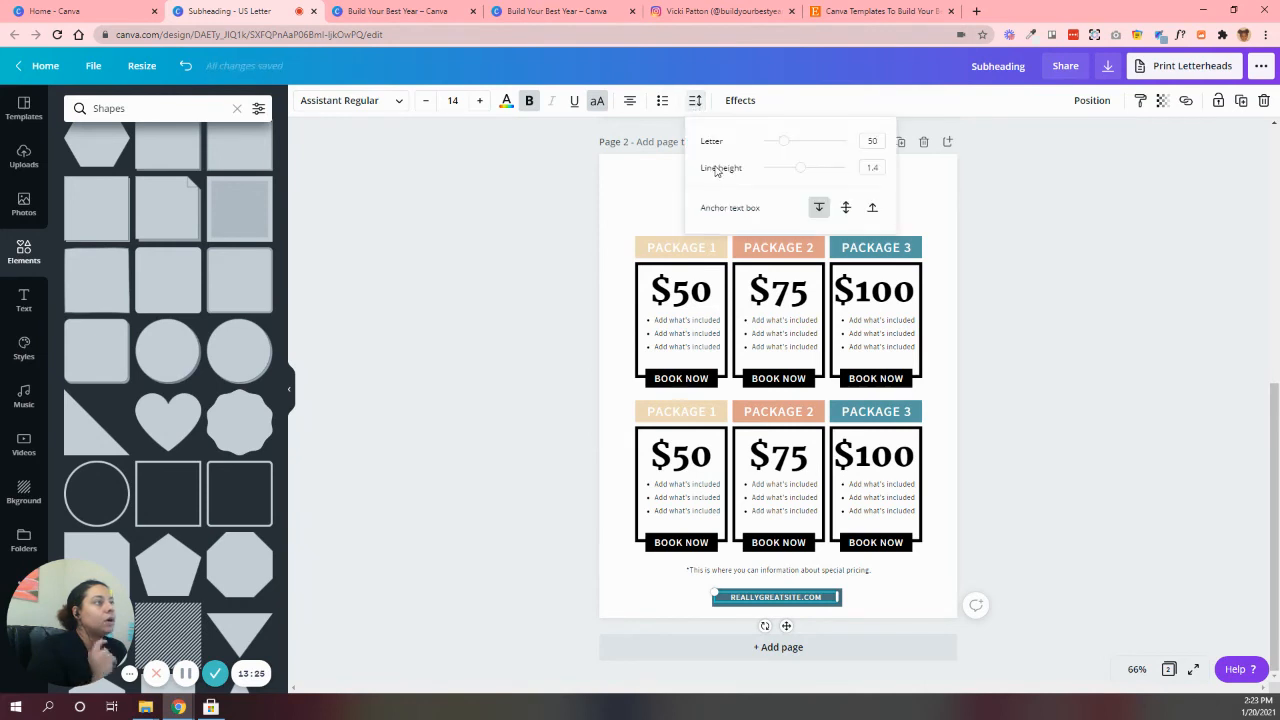
pyautogui.moveTo(786, 146); pyautogui.dragTo(795, 146)
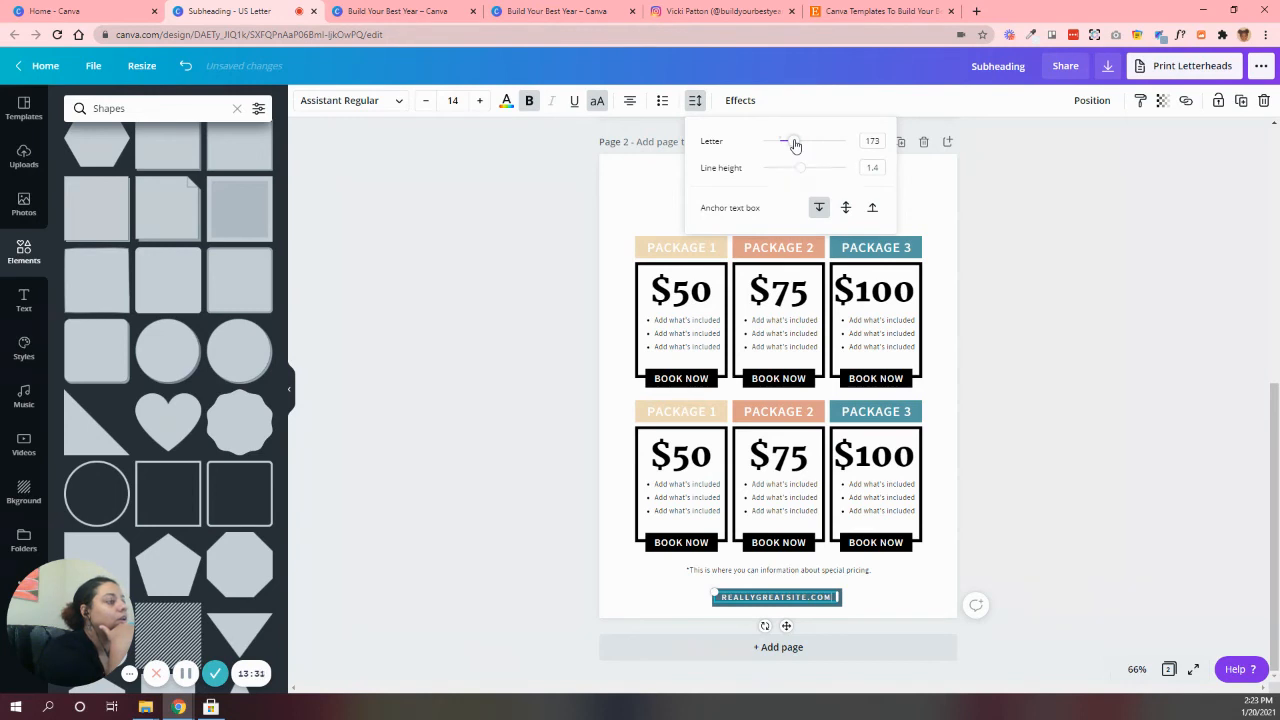
# Center the website text and the blue footer bar behind it horizontally on the page
pyautogui.click(1090, 100)
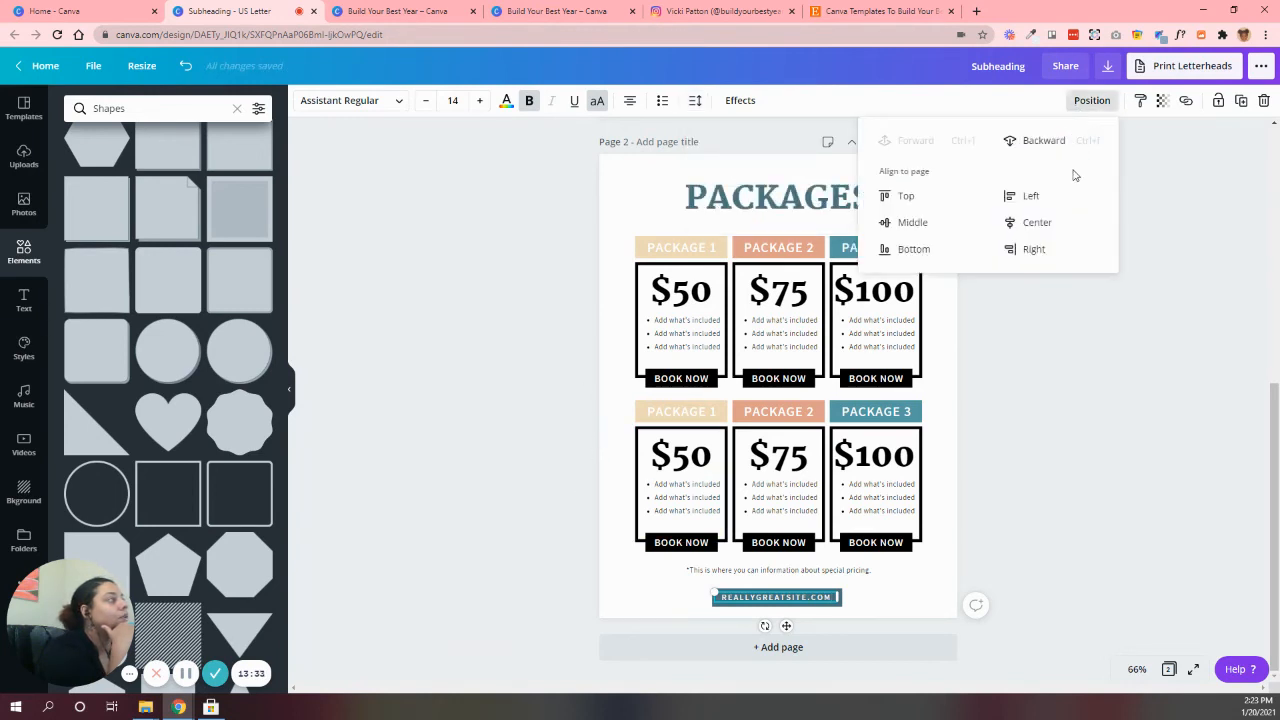
pyautogui.click(1063, 220)
pyautogui.click(822, 613)
pyautogui.click(836, 601)
pyautogui.click(842, 597)
pyautogui.click(838, 597)
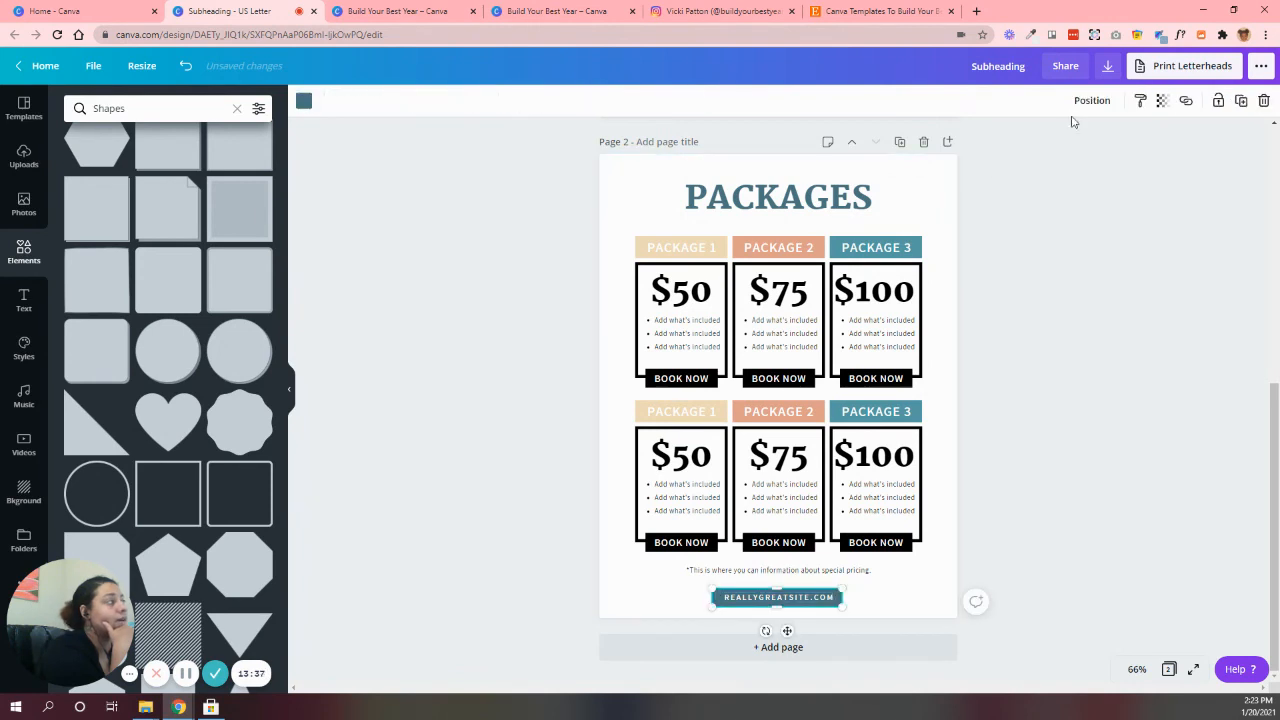
pyautogui.click(1090, 100)
pyautogui.click(1048, 570)
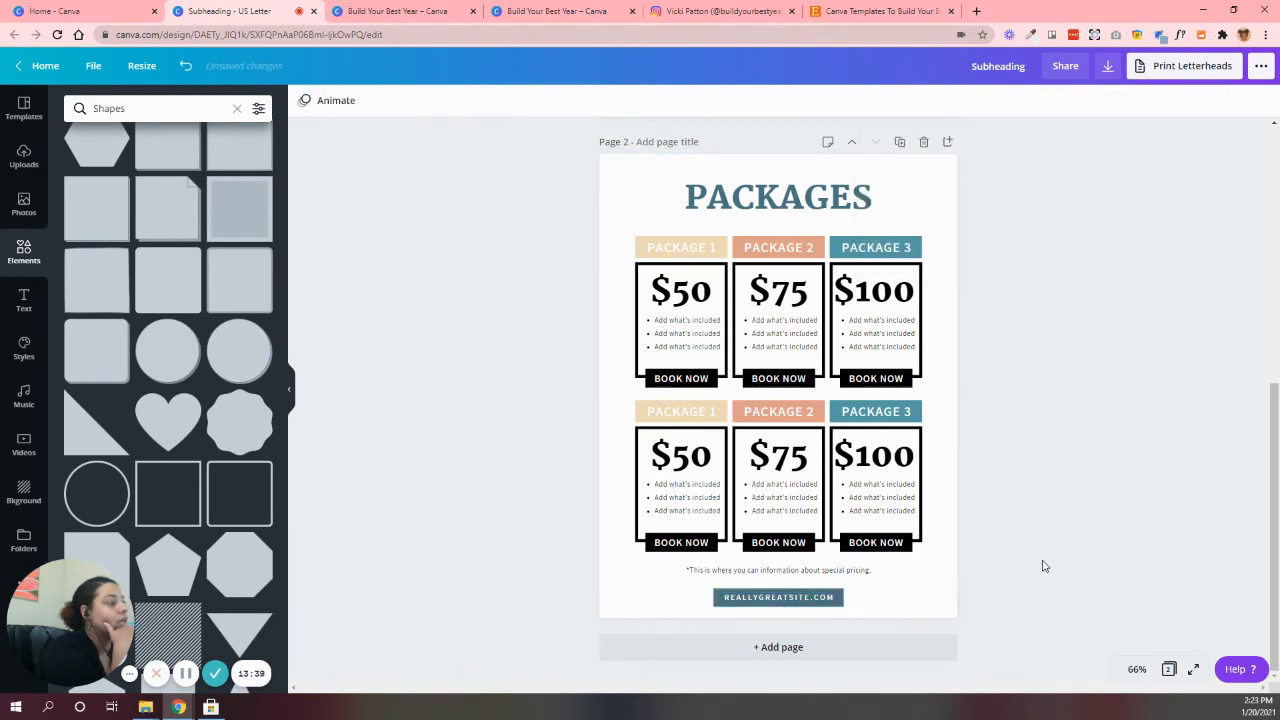
# Align the special pricing note and the PACKAGES title to the horizontal center of the page
pyautogui.click(912, 571)
pyautogui.click(1092, 100)
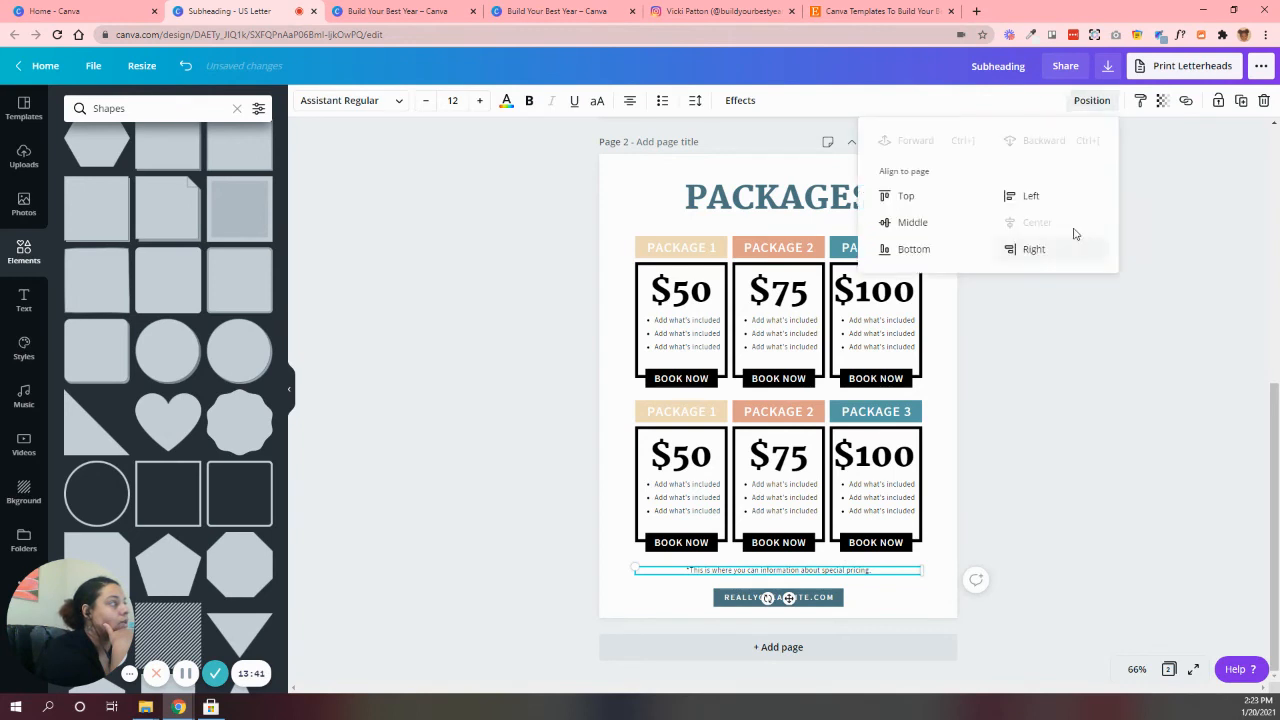
pyautogui.click(1011, 368)
pyautogui.click(849, 197)
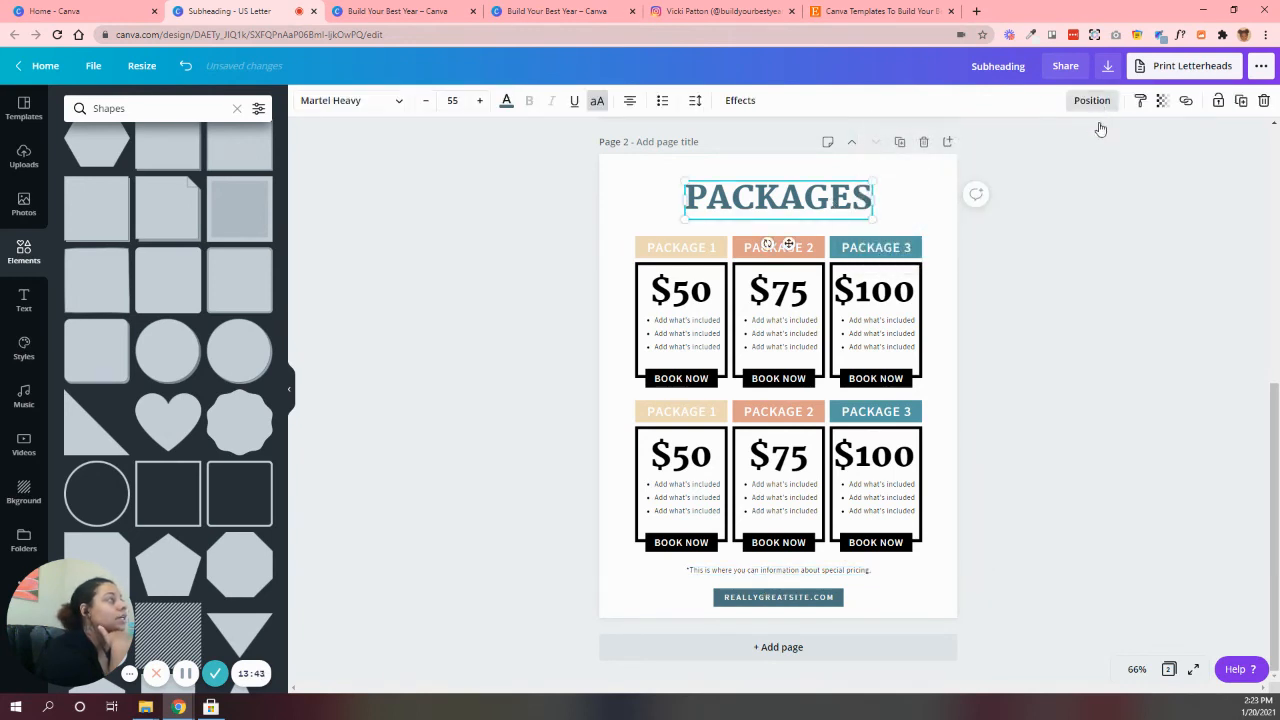
pyautogui.click(1092, 100)
pyautogui.click(1083, 436)
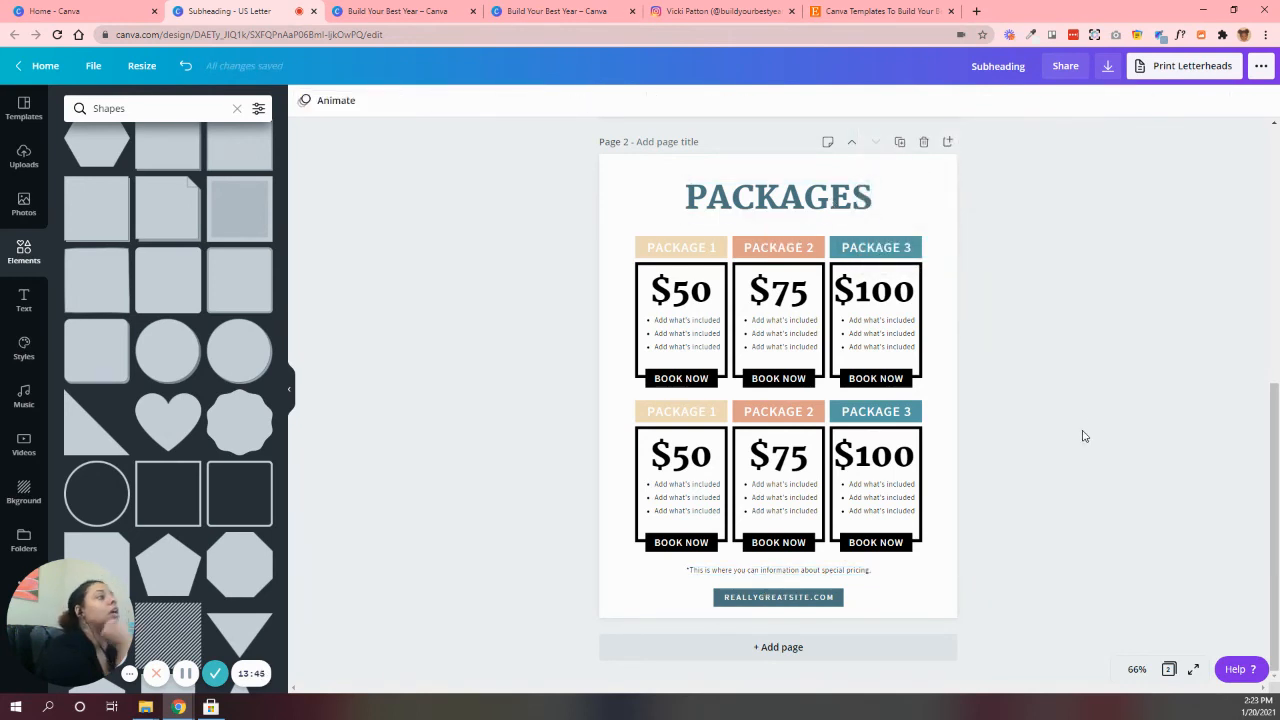
# Check the decorations on the Mystic template, then add the gold looping scribble from the featured graphics to the packages page
pyautogui.click(366, 8)
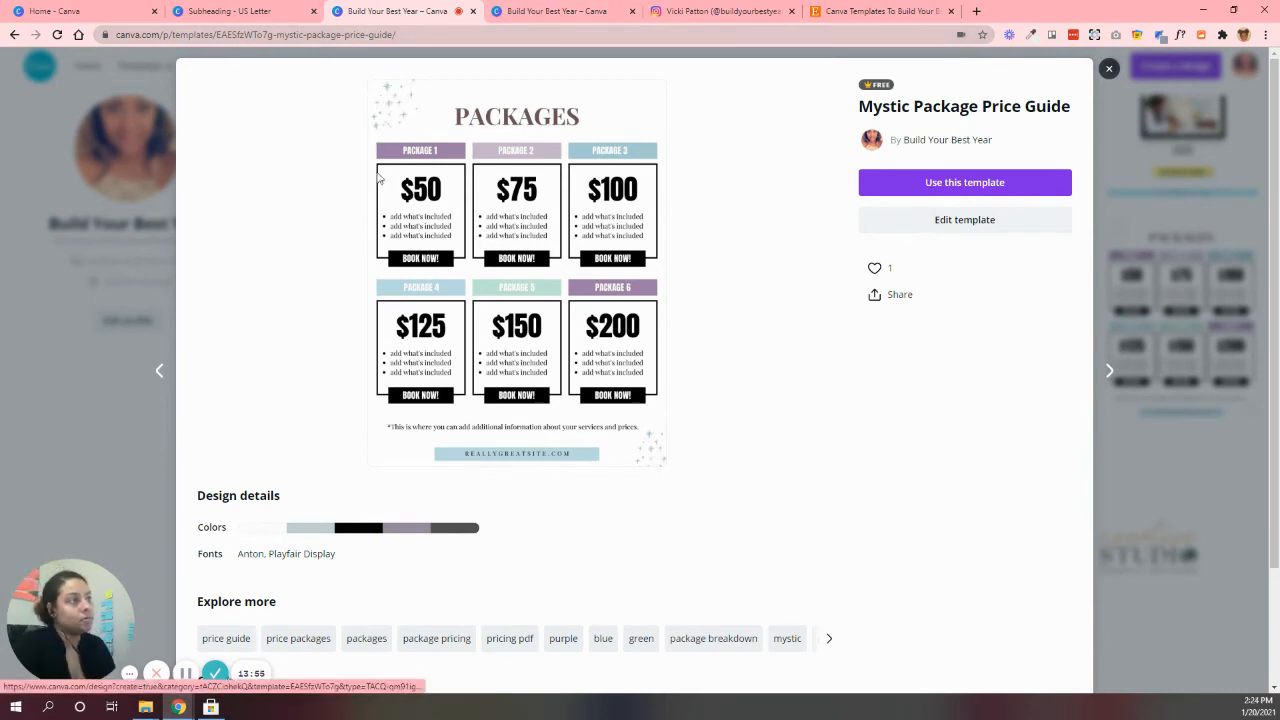
pyautogui.click(300, 10)
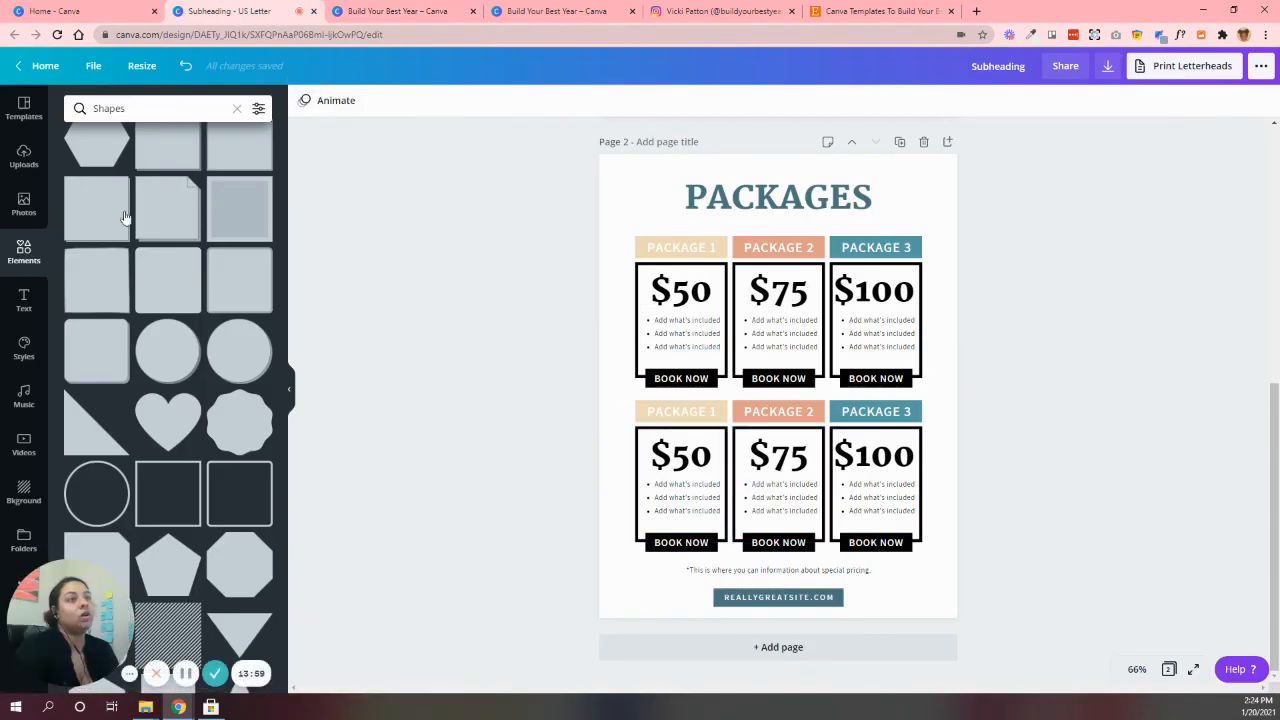
pyautogui.click(237, 108)
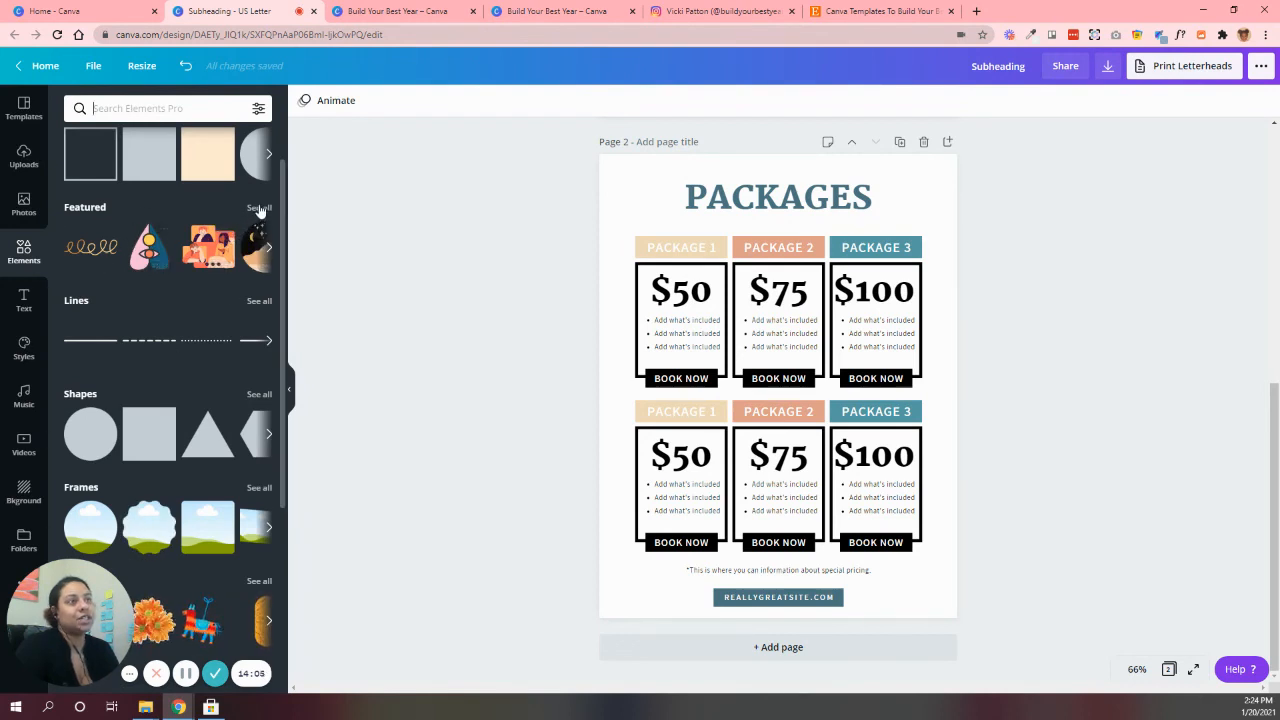
pyautogui.click(233, 297)
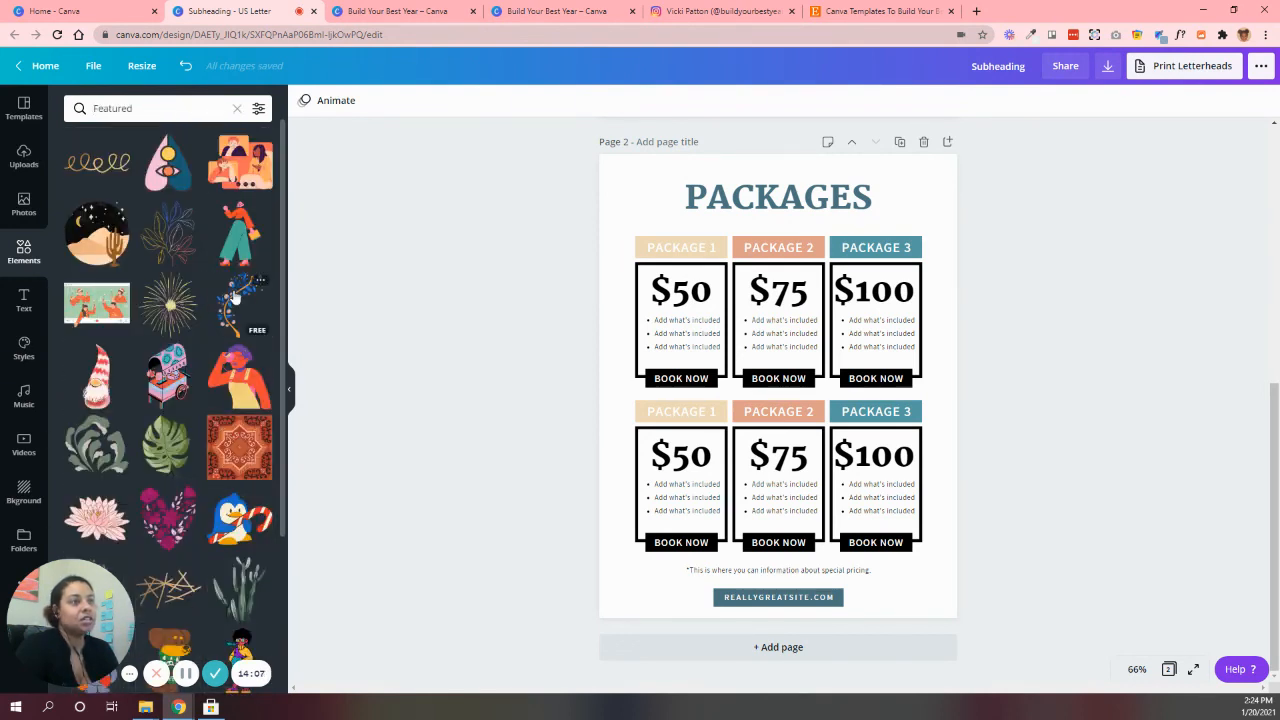
pyautogui.scroll(-5, 232, 292)
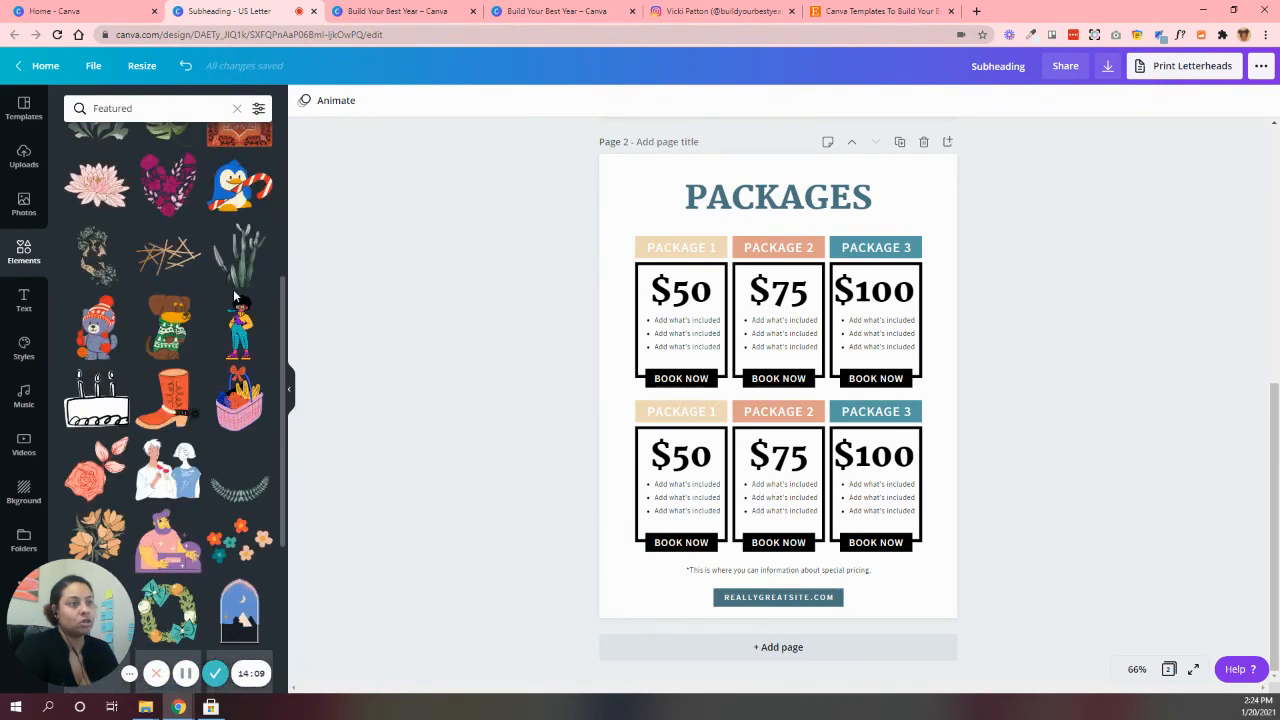
pyautogui.scroll(-3, 233, 289)
pyautogui.scroll(-2, 108, 494)
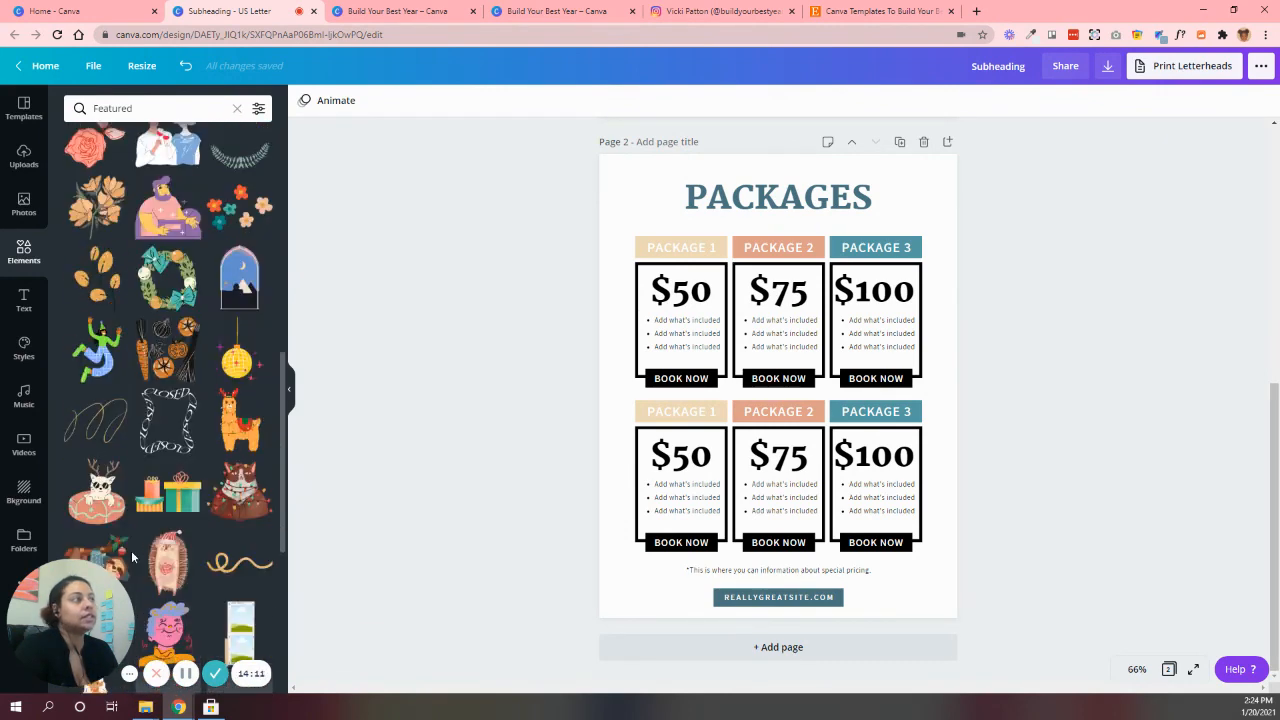
pyautogui.click(95, 420)
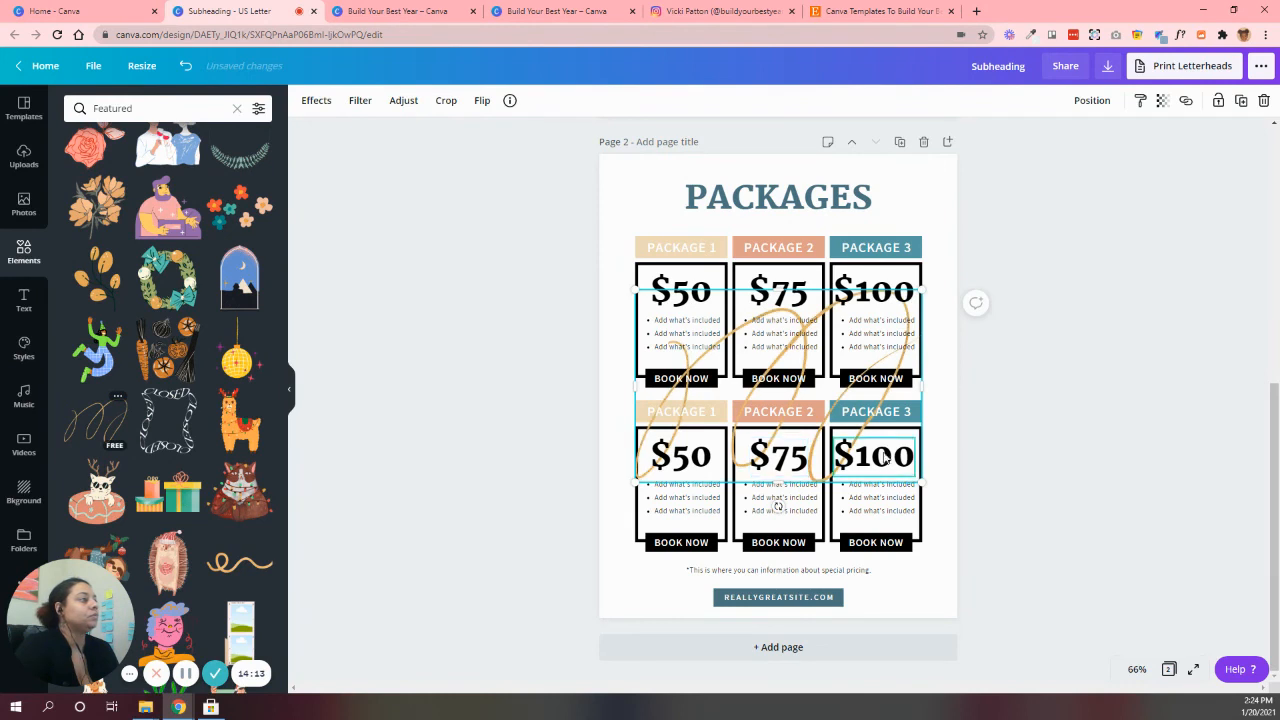
# Shrink the gold scribble graphic to about 2.4 wide by 1.6 high
pyautogui.moveTo(921, 484); pyautogui.dragTo(741, 350)
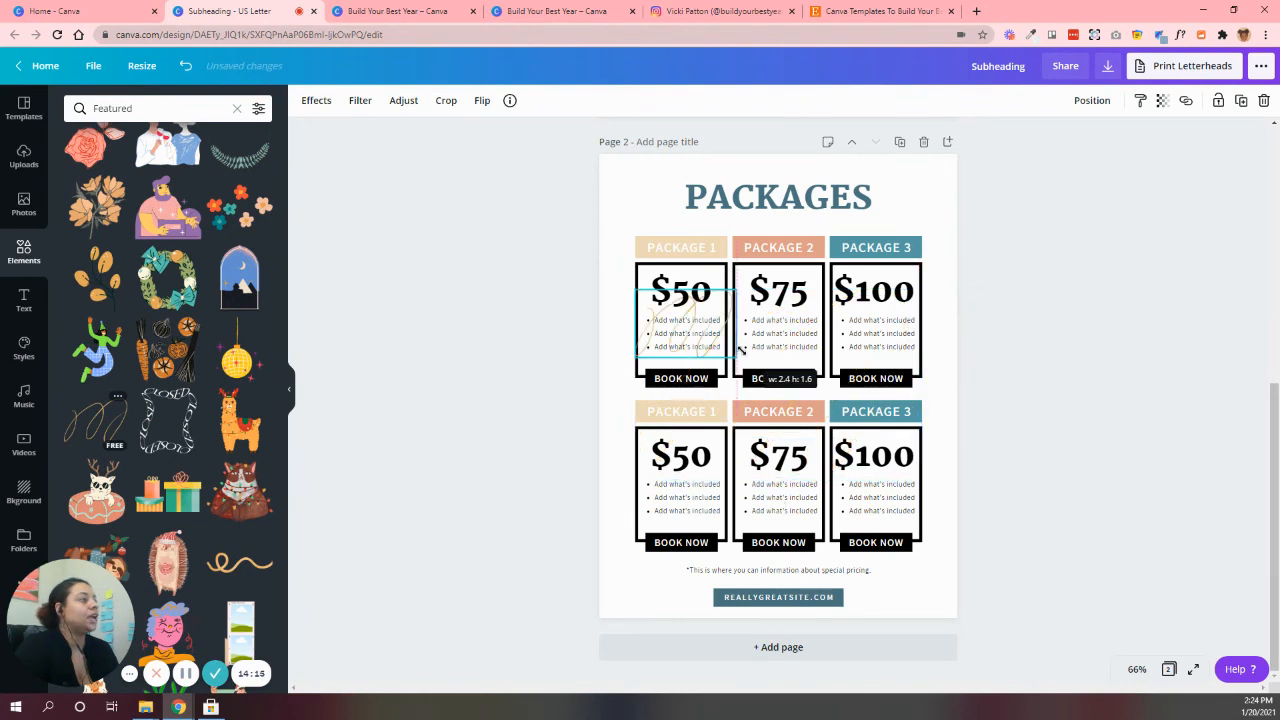
pyautogui.click(1070, 362)
pyautogui.click(698, 339)
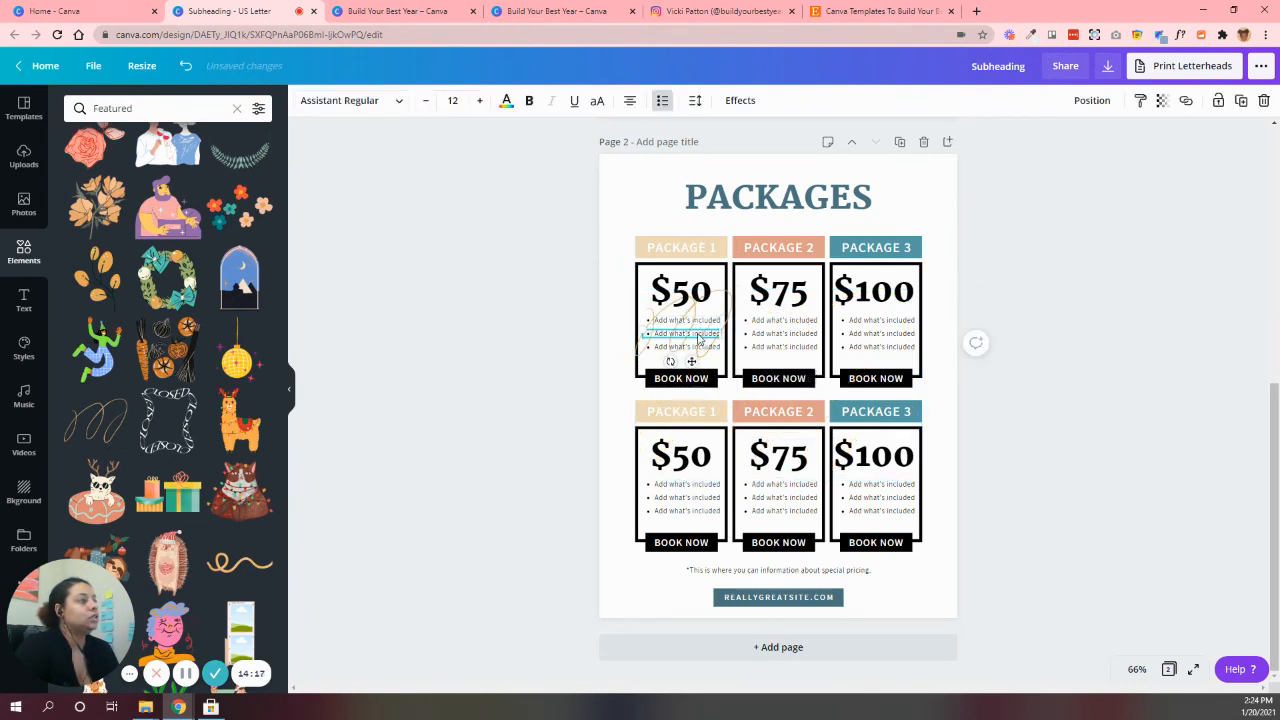
pyautogui.click(1100, 394)
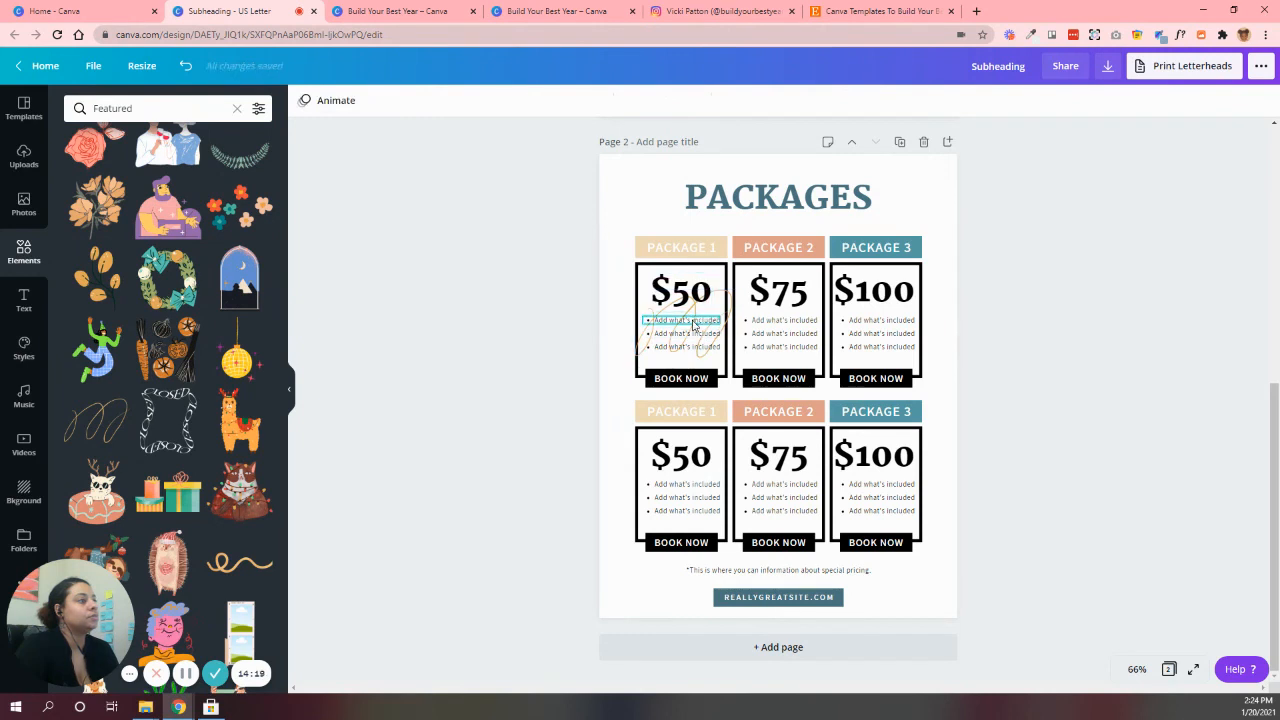
# Place the gold scribble over the packages page's upper-left corner and rotate it to about -37°
pyautogui.moveTo(693, 325)
pyautogui.mouseDown()
pyautogui.moveTo(643, 194)
pyautogui.moveTo(670, 183)
pyautogui.moveTo(612, 190)
pyautogui.moveTo(628, 194)
pyautogui.mouseUp()
pyautogui.click(512, 325)
pyautogui.click(1008, 391)
pyautogui.click(608, 191)
pyautogui.moveTo(640, 240); pyautogui.dragTo(720, 278)
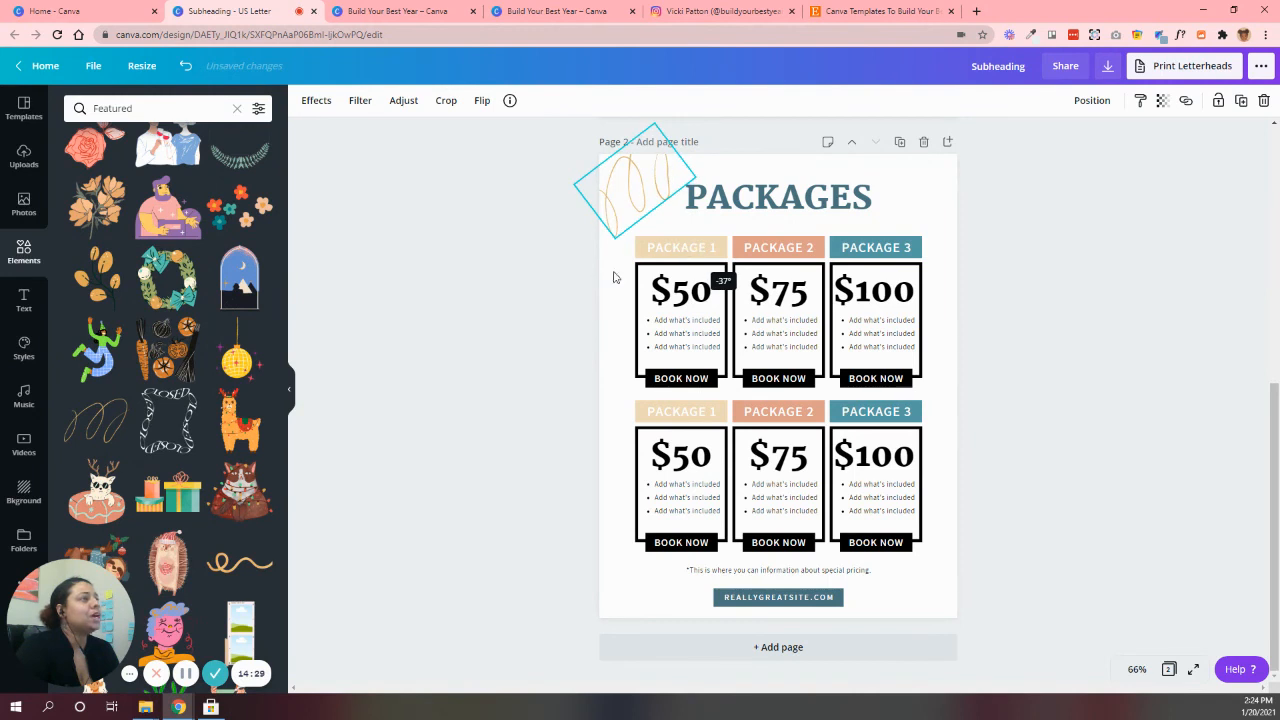
pyautogui.click(557, 323)
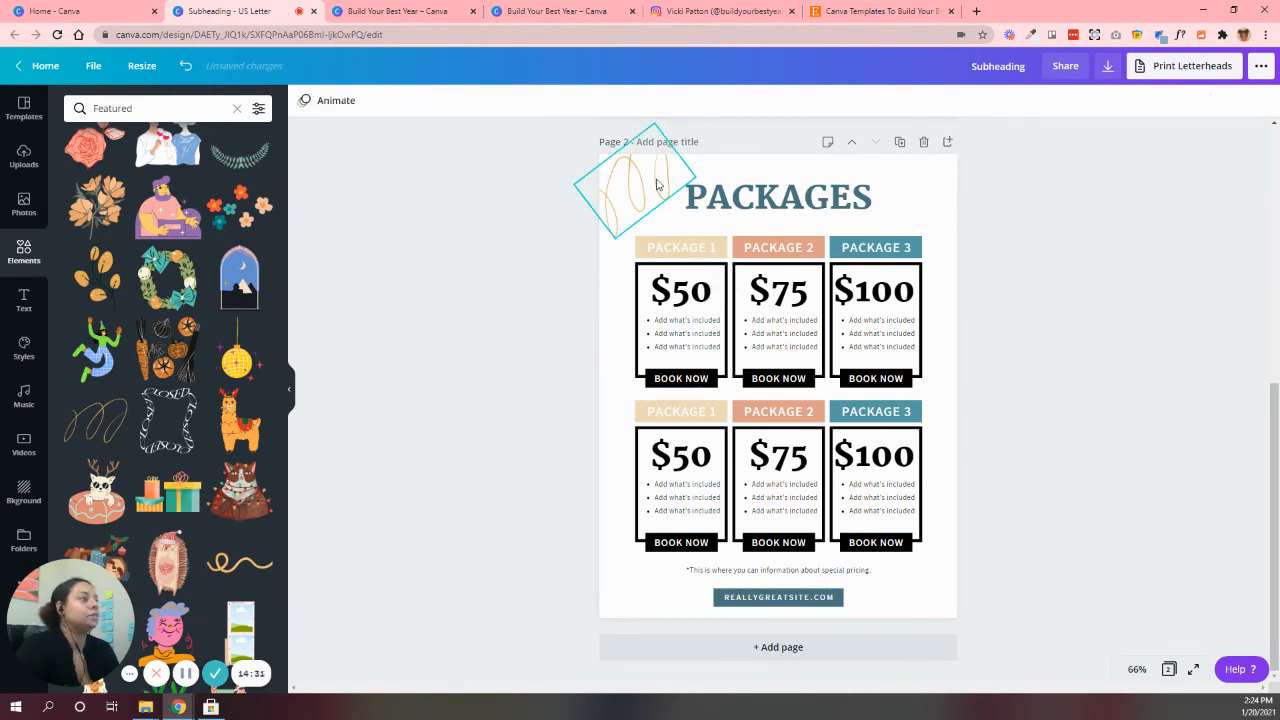
# Duplicate the rotated gold scribble and place the copy over the packages page's lower-right corner
pyautogui.click(625, 174)
pyautogui.moveTo(650, 183)
pyautogui.mouseDown()
pyautogui.moveTo(895, 520)
pyautogui.moveTo(927, 591)
pyautogui.mouseUp()
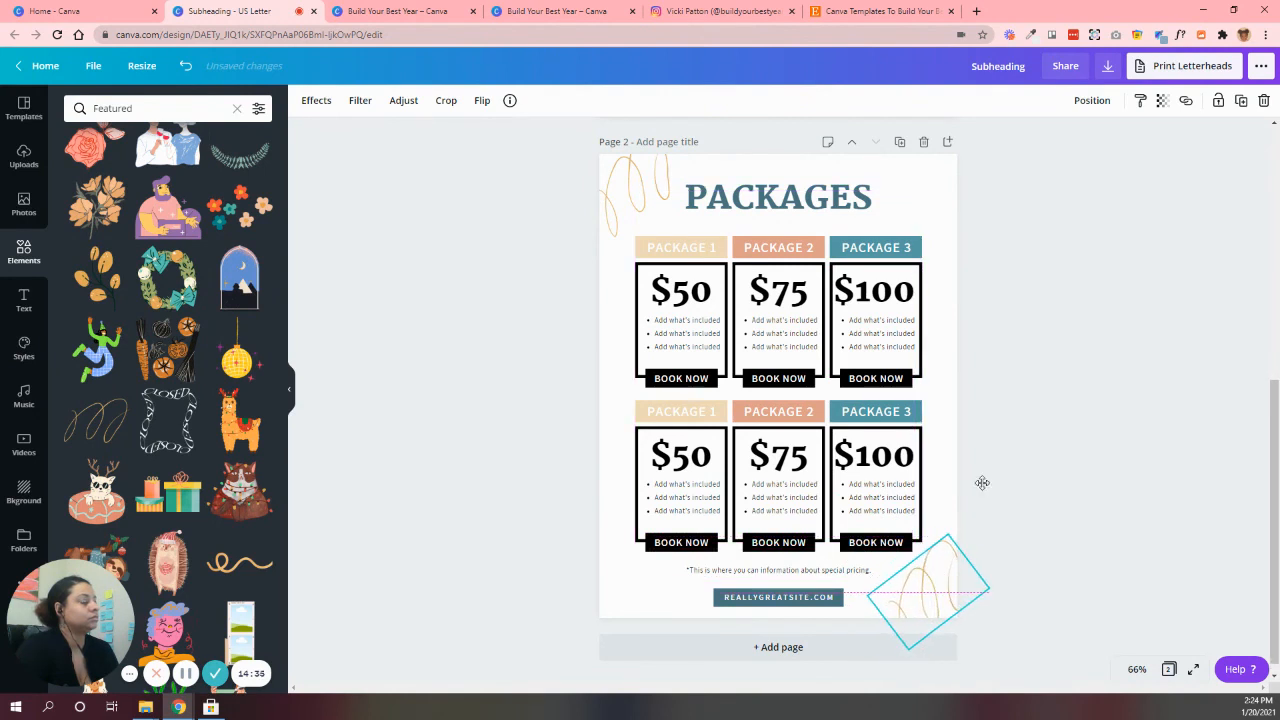
pyautogui.click(1029, 340)
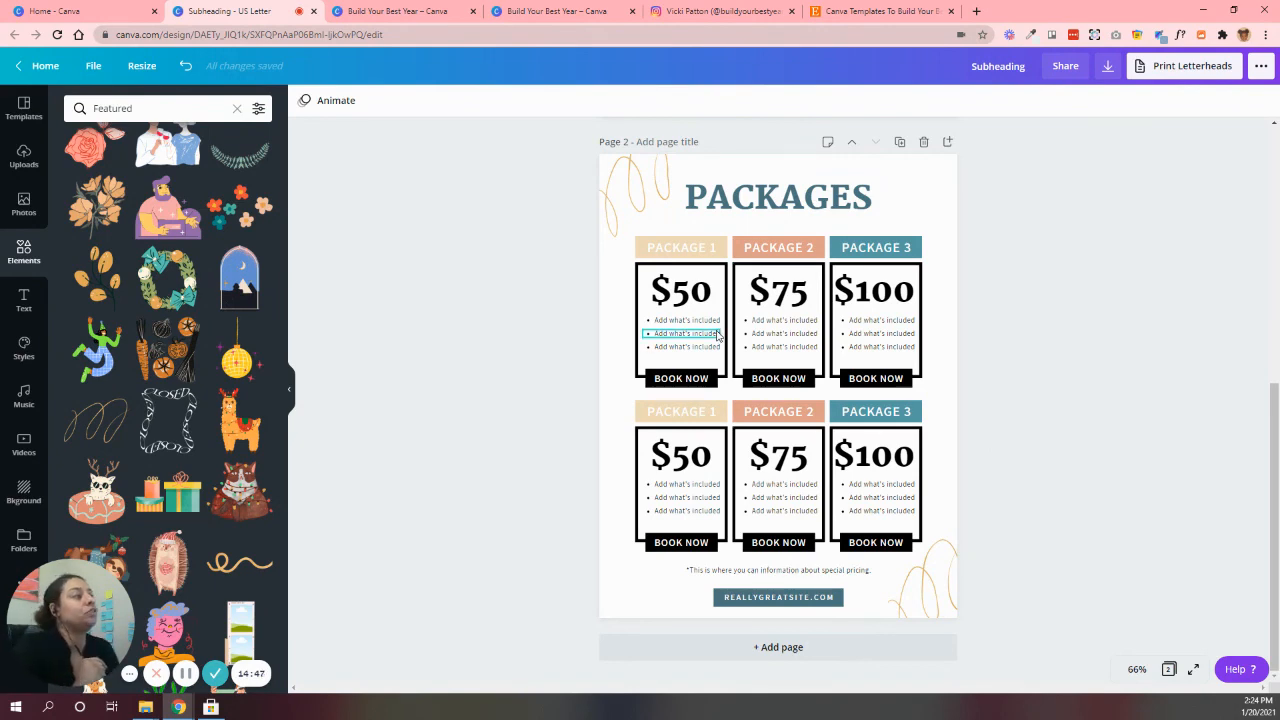
# Review the packages page against the brand colors and fonts on page 1 and against the Mystic Package Price Guide template
pyautogui.scroll(5, 717, 334)
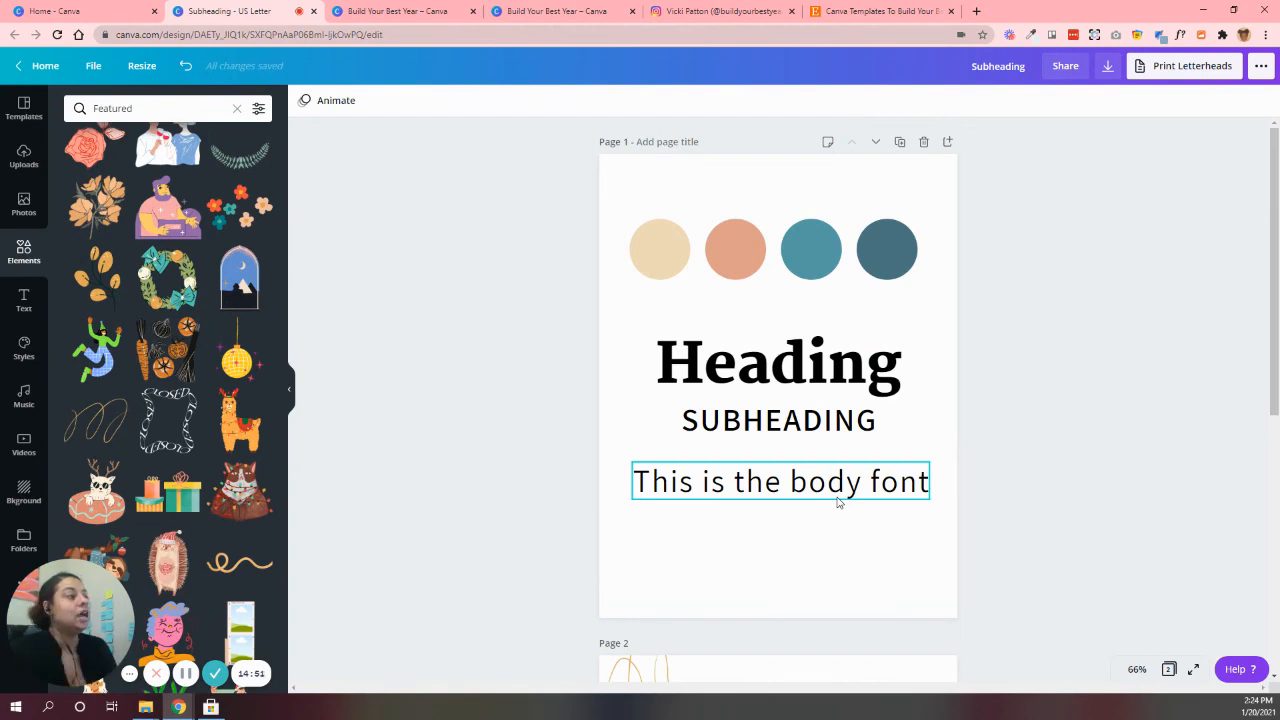
pyautogui.scroll(-5, 838, 502)
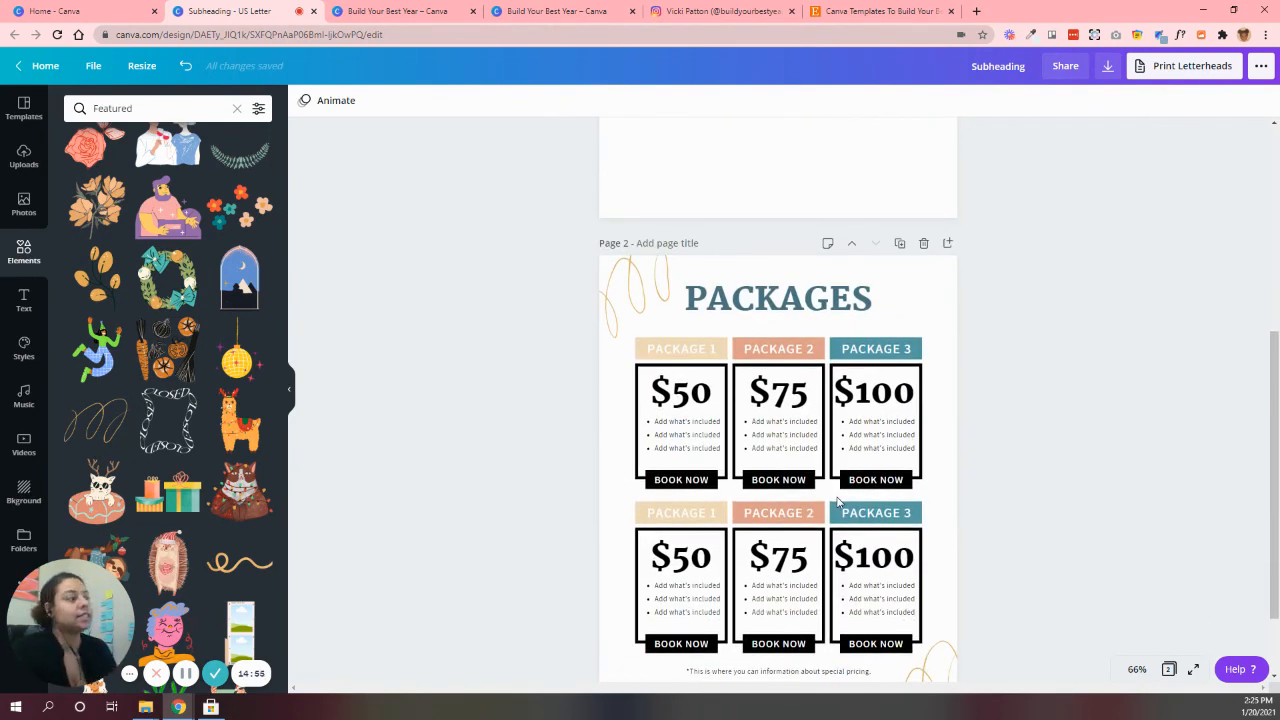
pyautogui.scroll(-2, 838, 502)
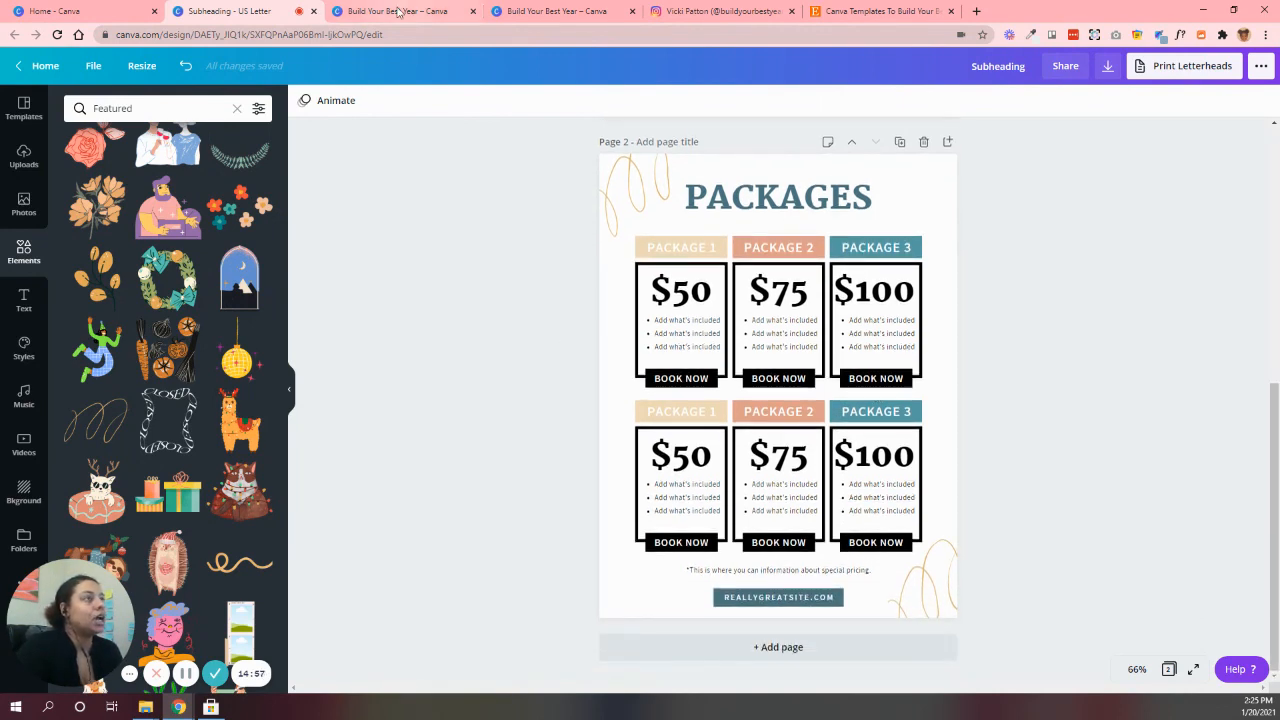
pyautogui.click(398, 12)
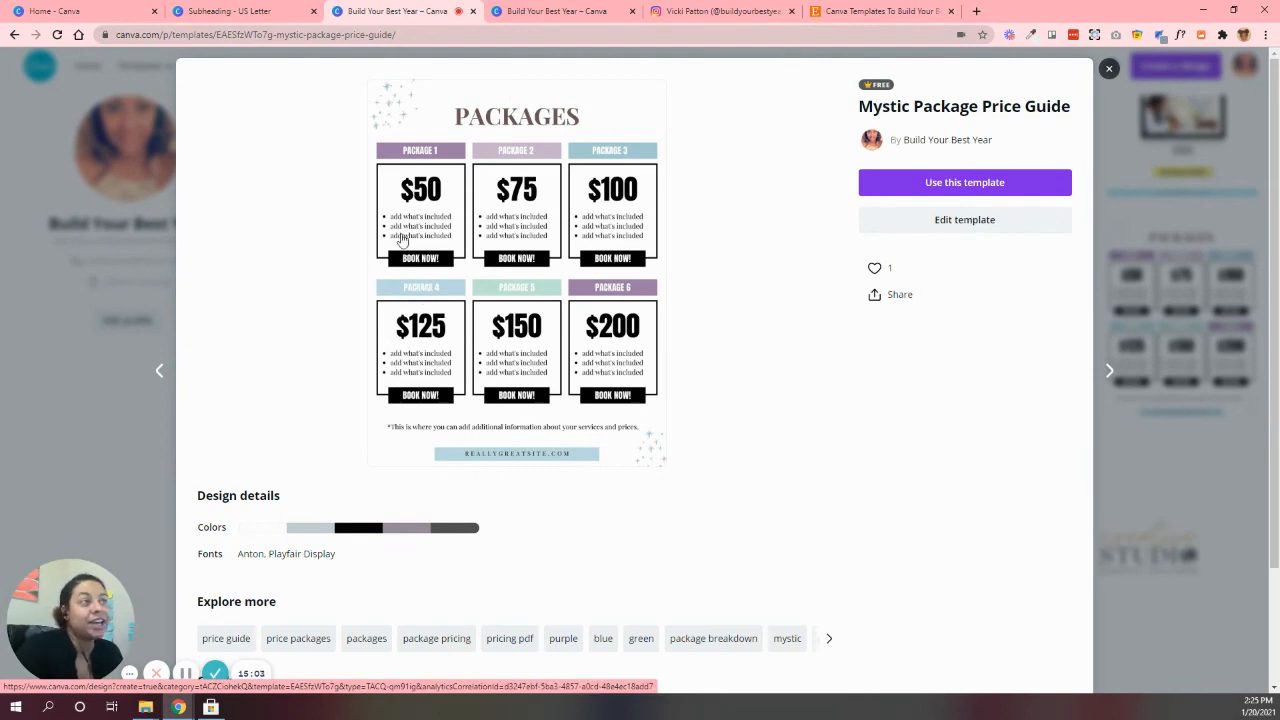
pyautogui.click(243, 11)
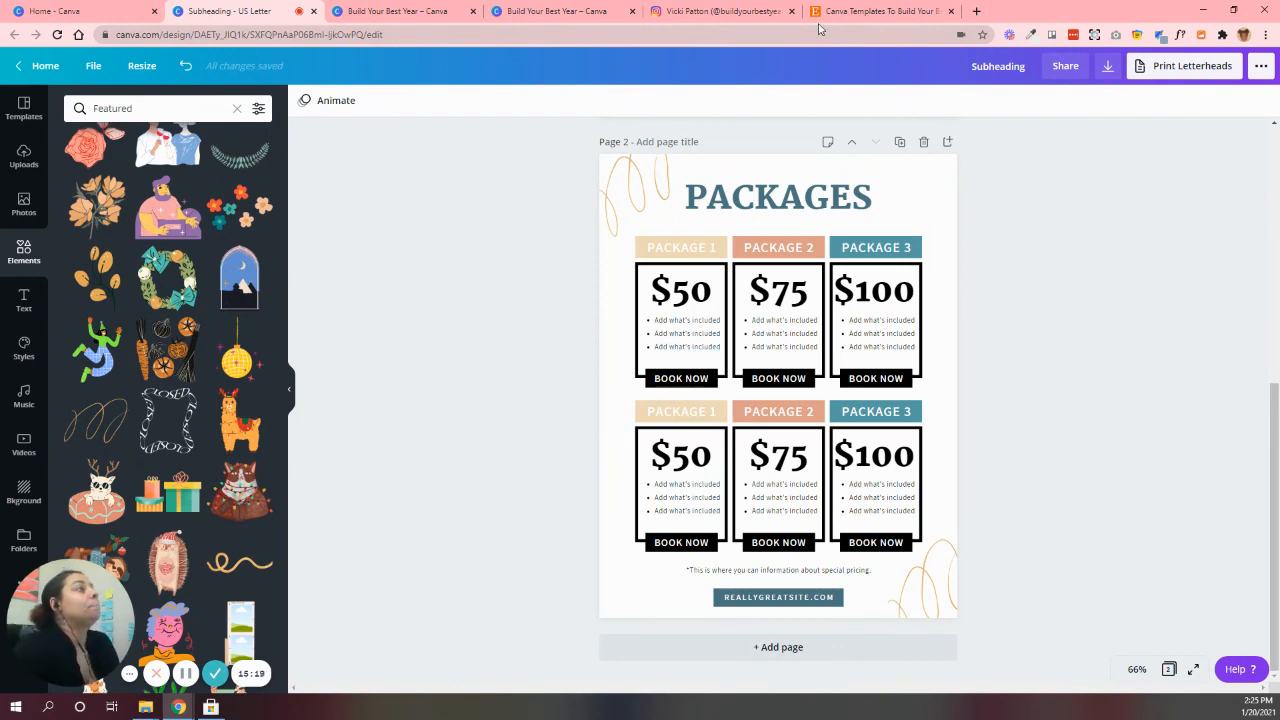
# Browse the templates on the Build Your Best Year Canva profile and view the Mystic Package Price Guide's details
pyautogui.click(540, 10)
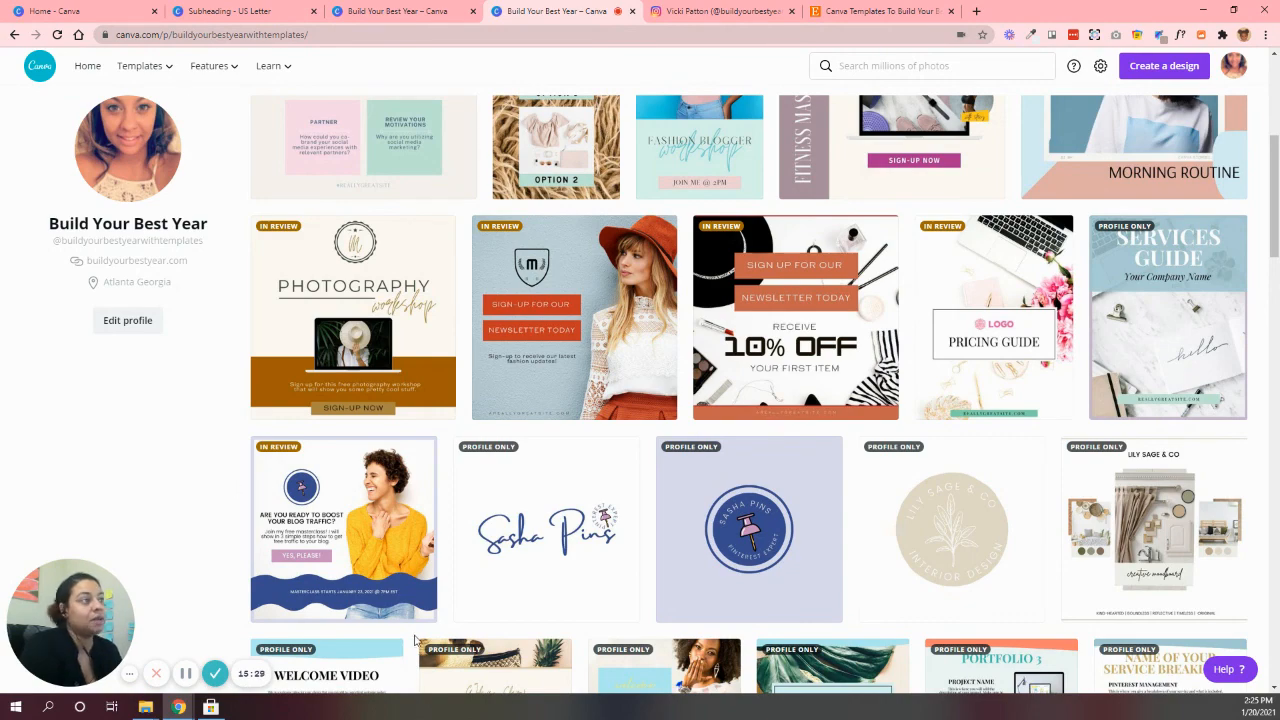
pyautogui.scroll(3, 945, 300)
pyautogui.scroll(-2, 945, 300)
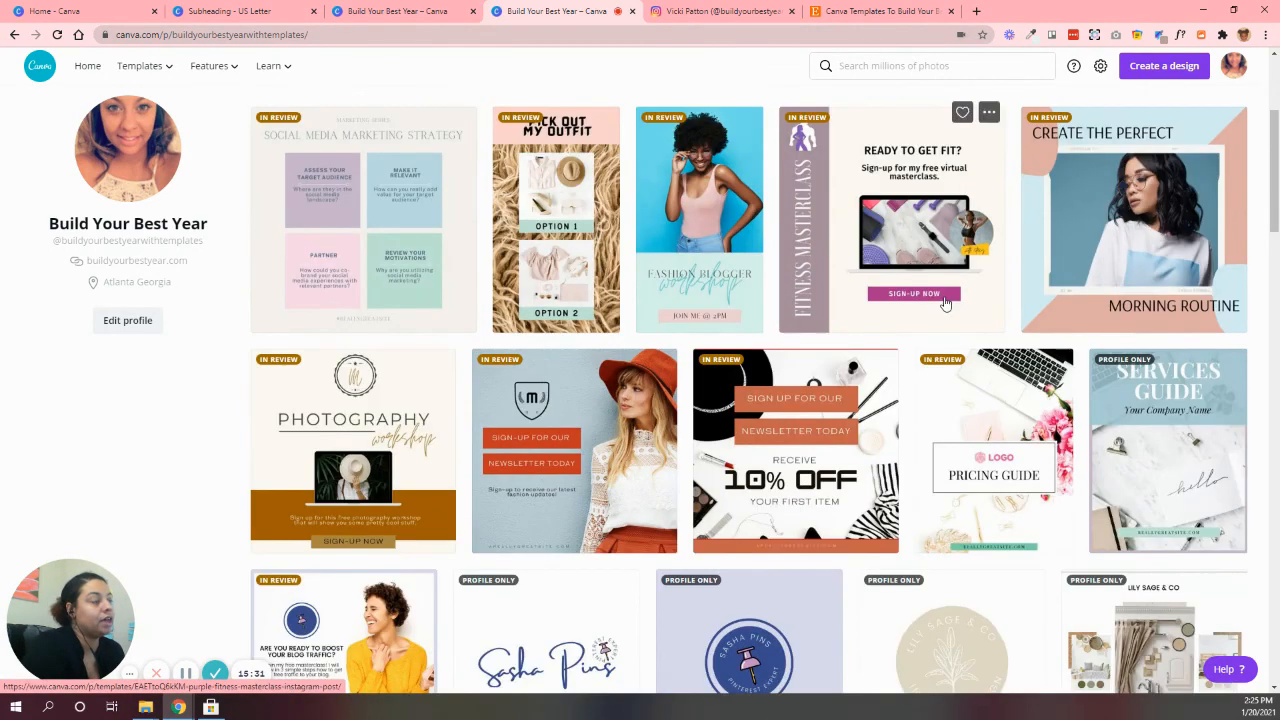
pyautogui.scroll(-1, 945, 303)
pyautogui.scroll(-1, 945, 303)
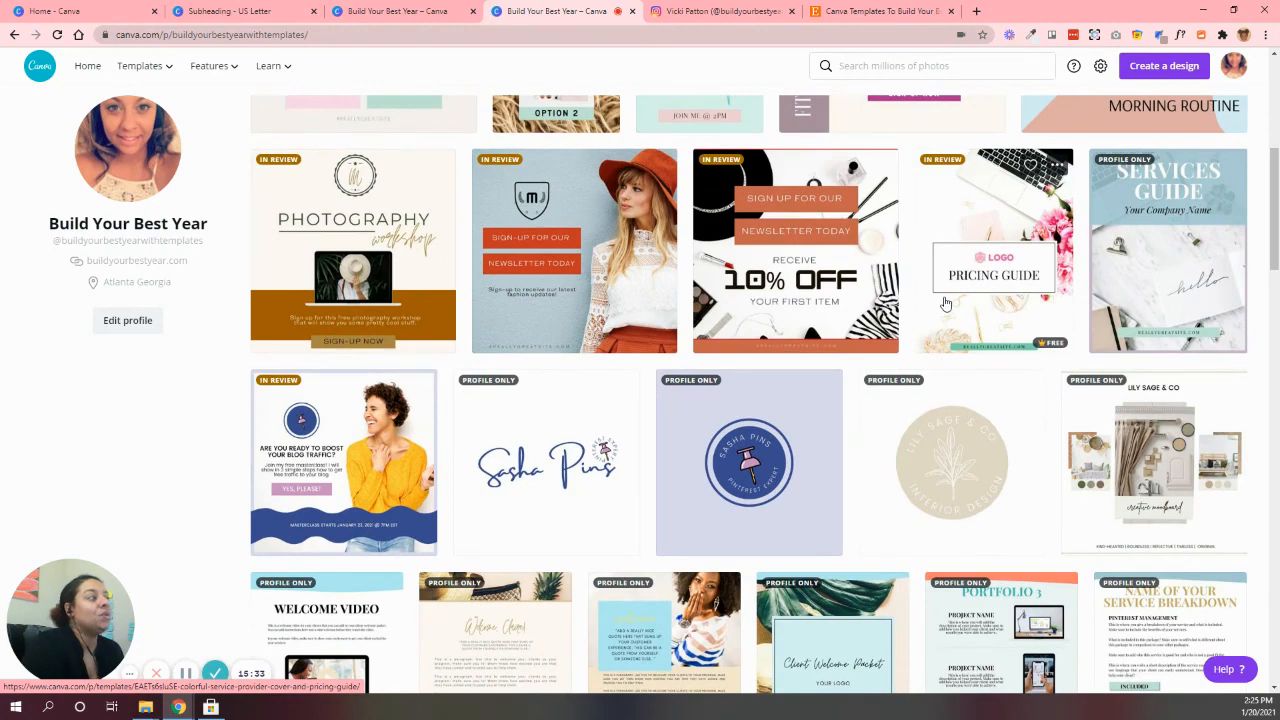
pyautogui.scroll(-2, 945, 303)
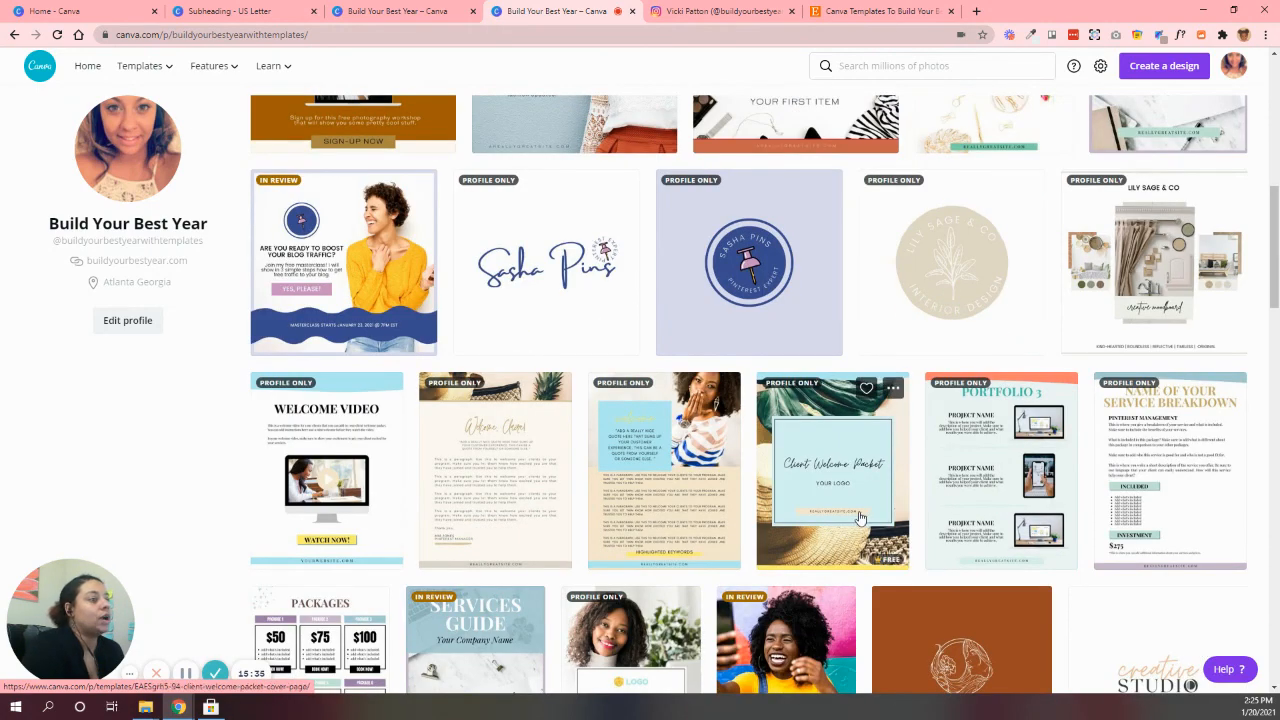
pyautogui.scroll(-3, 859, 517)
pyautogui.click(330, 410)
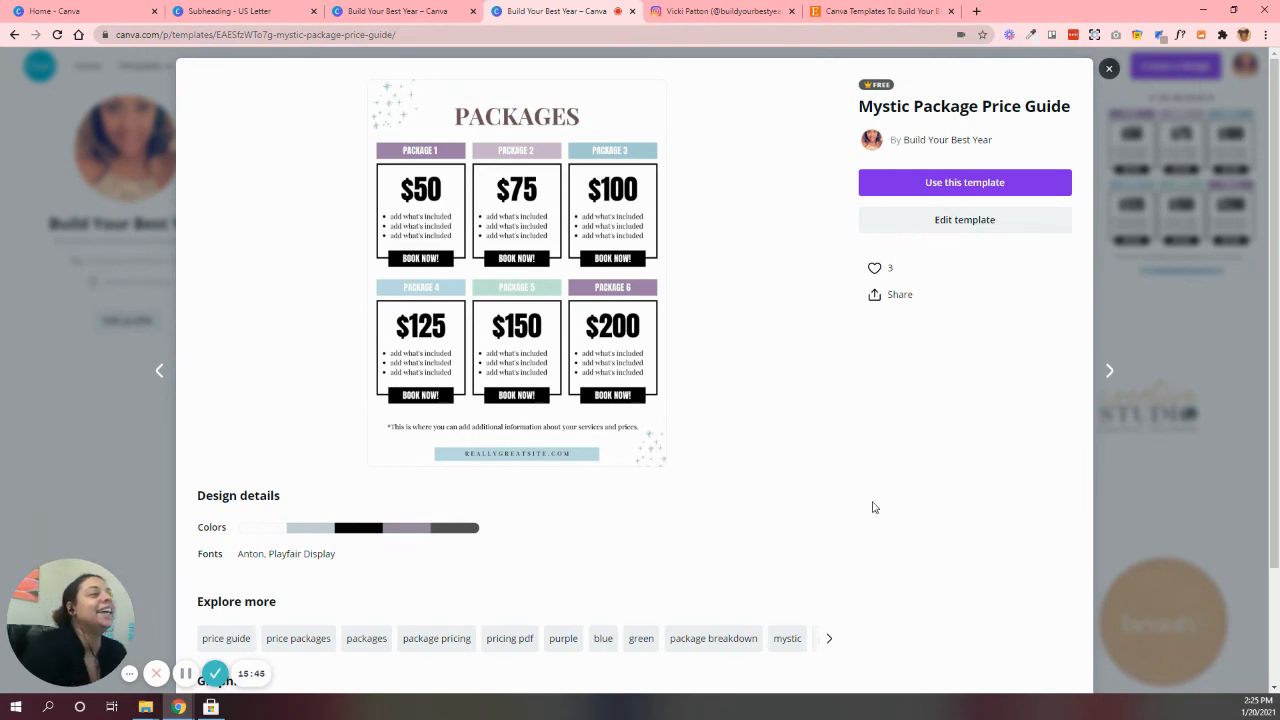
pyautogui.scroll(-1, 747, 484)
pyautogui.scroll(1, 749, 486)
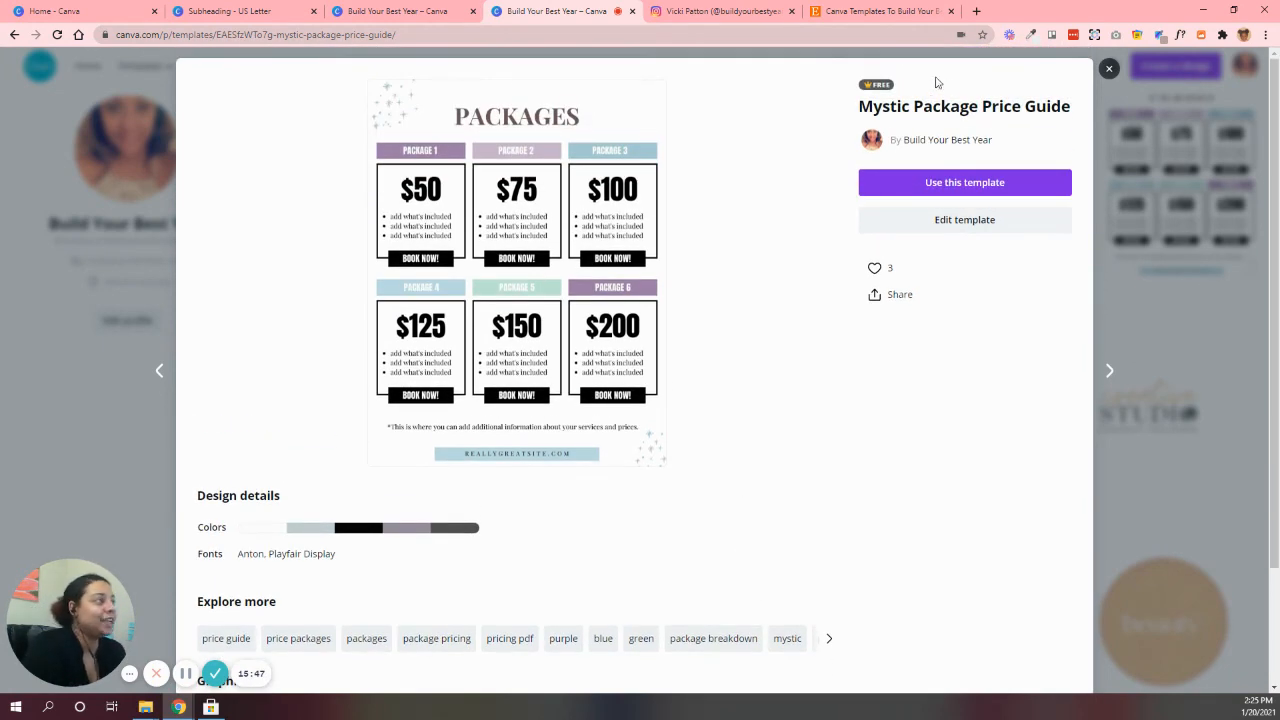
pyautogui.click(1109, 68)
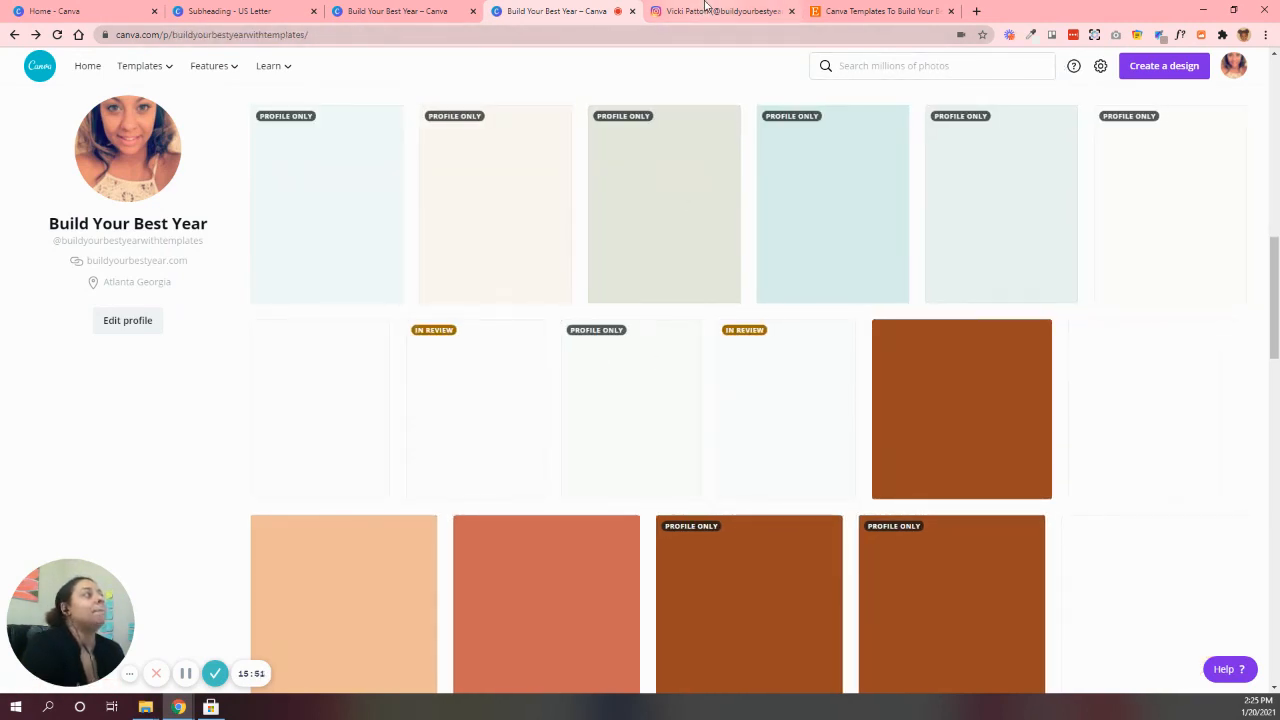
# Switch to Etsy and look over the BuildYourBestYear shop's featured items and listings
pyautogui.click(830, 8)
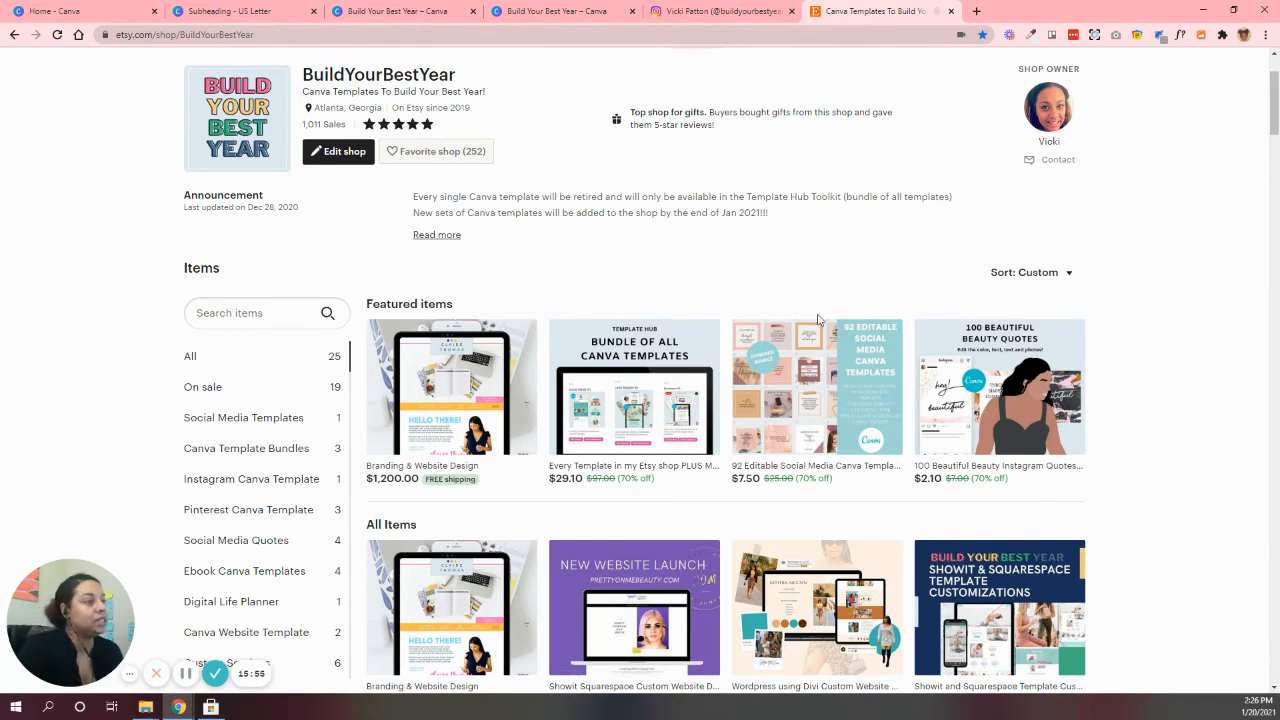
pyautogui.scroll(-6, 965, 350)
pyautogui.scroll(8, 963, 347)
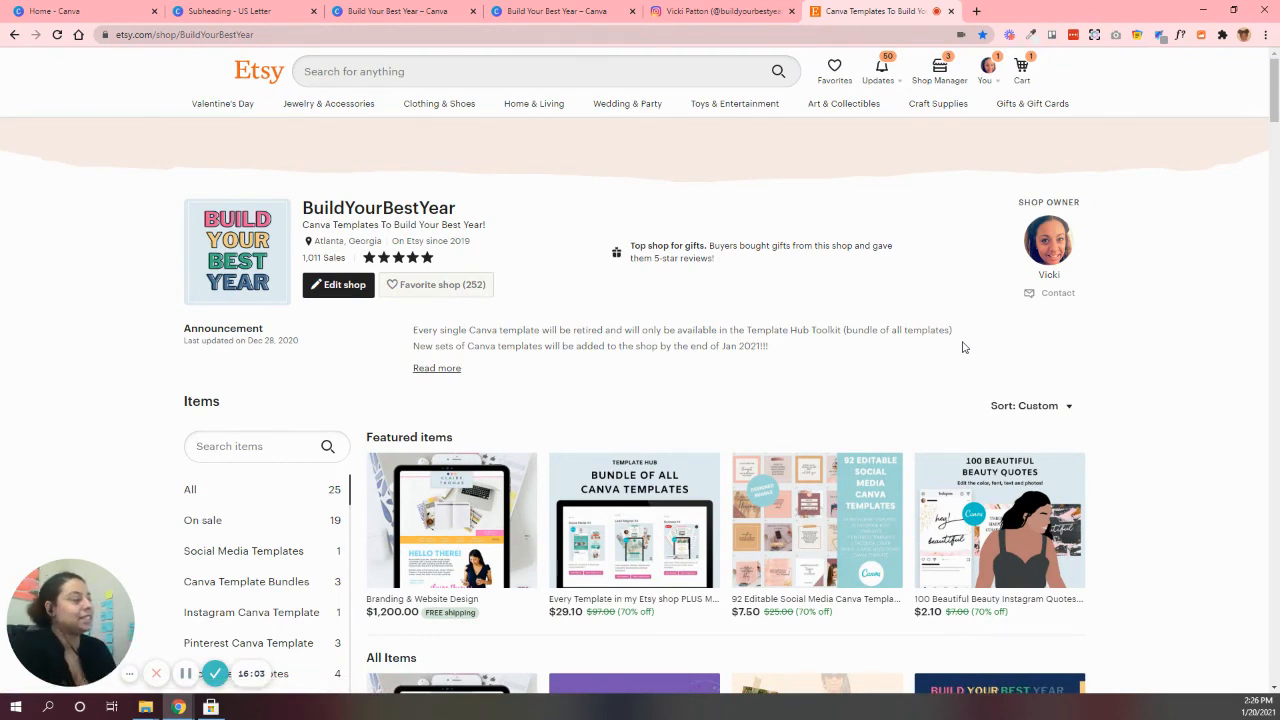
# Switch to Instagram and look over the buildyourbestyear profile and its posts
pyautogui.hotkey('ctrl', 'shift', 'Tab')
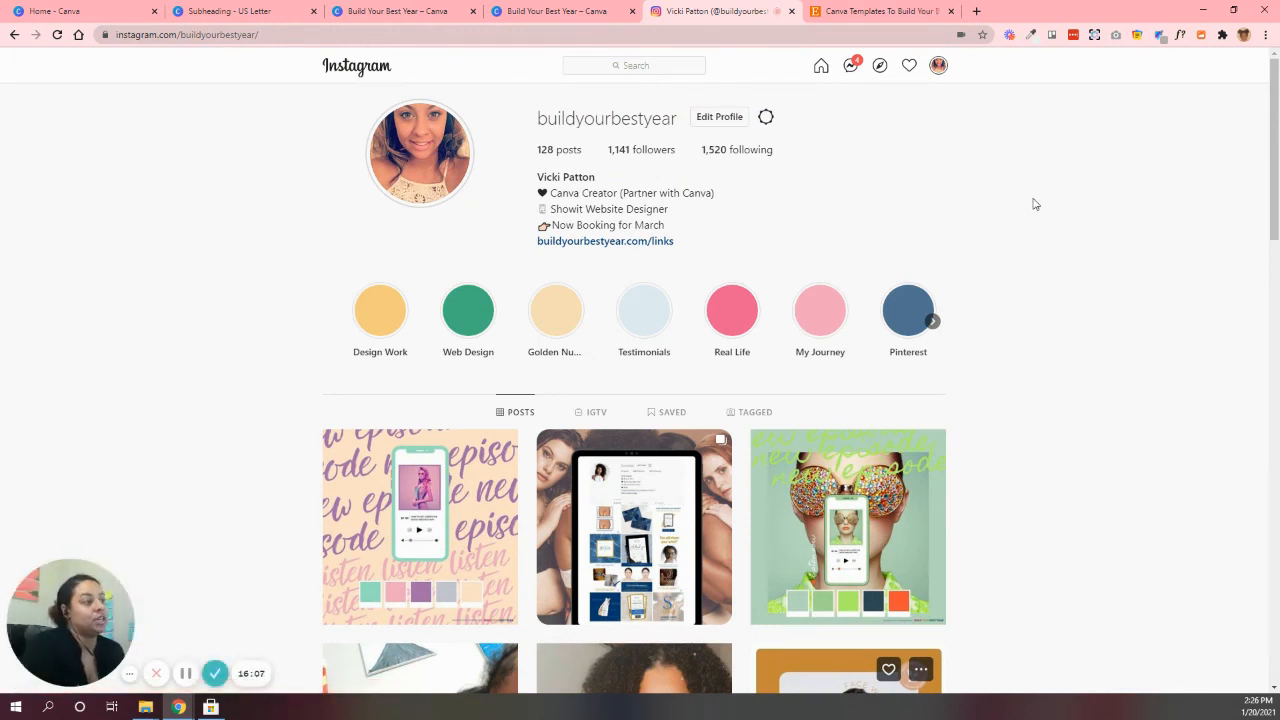
pyautogui.scroll(-1, 1035, 204)
pyautogui.scroll(1, 1035, 204)
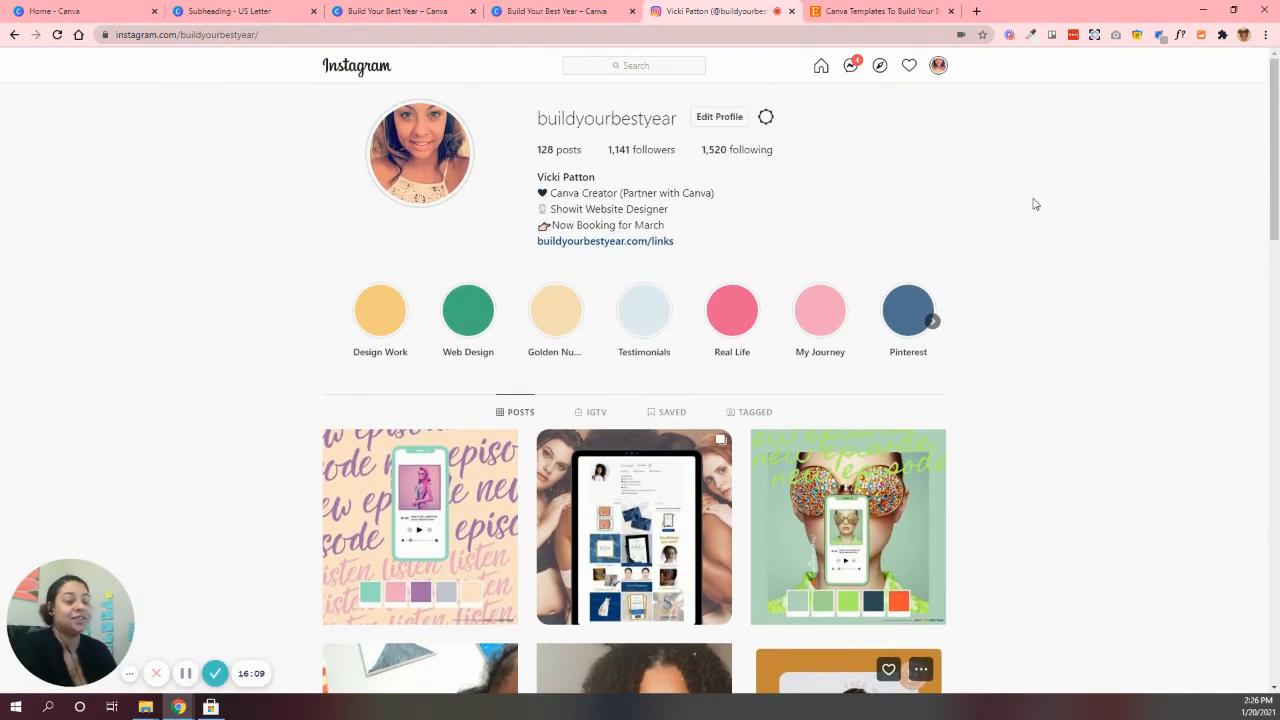